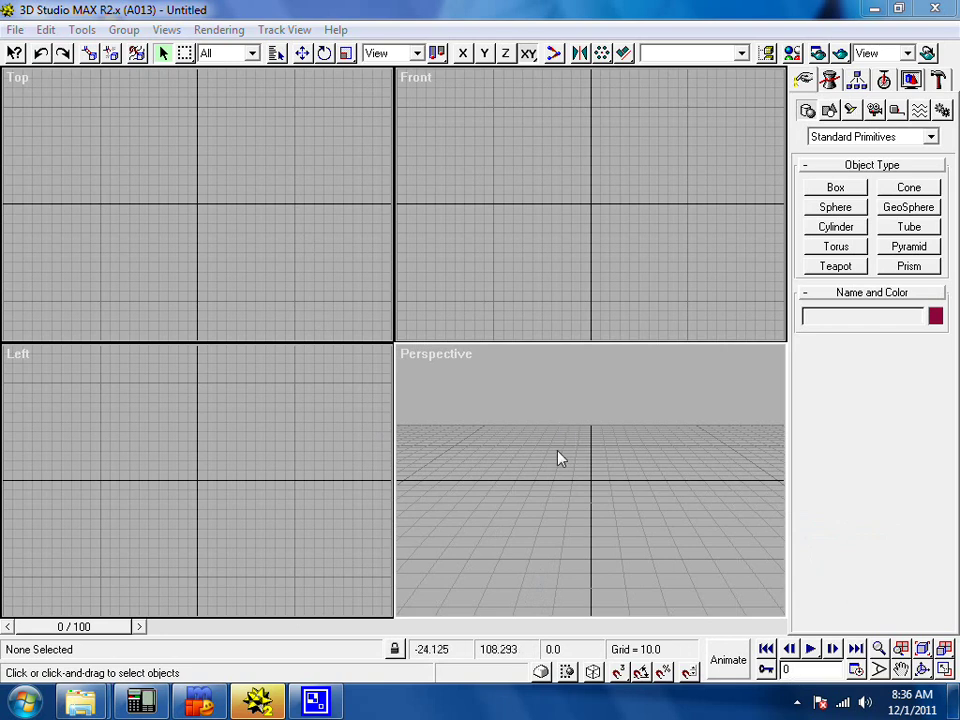
Open the videotank scene from the SCENES folder, skipping the missing xtread.bmp texture.
{"action": "left_click", "coordinate": [922, 670]}
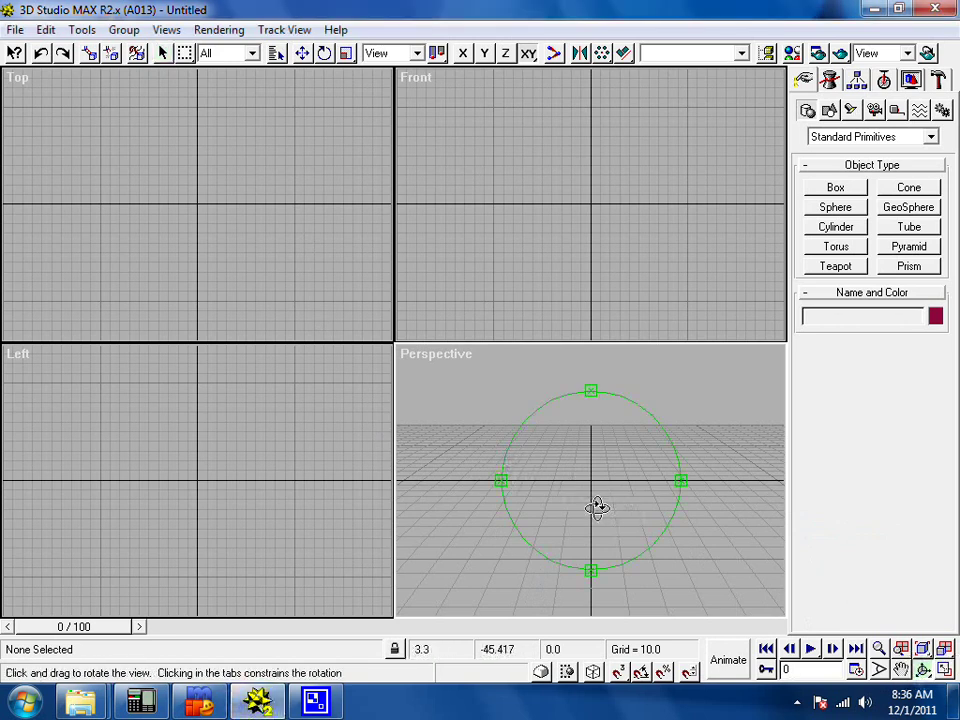
{"action": "left_click_drag", "start_coordinate": [594, 508], "coordinate": [588, 535]}
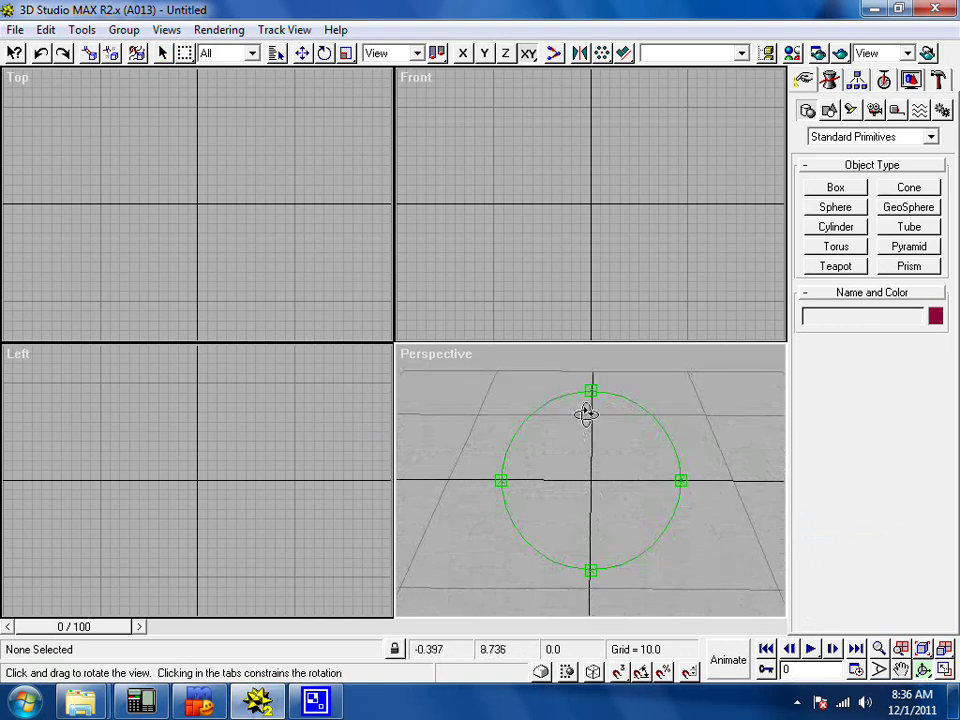
{"action": "left_click", "coordinate": [15, 31]}
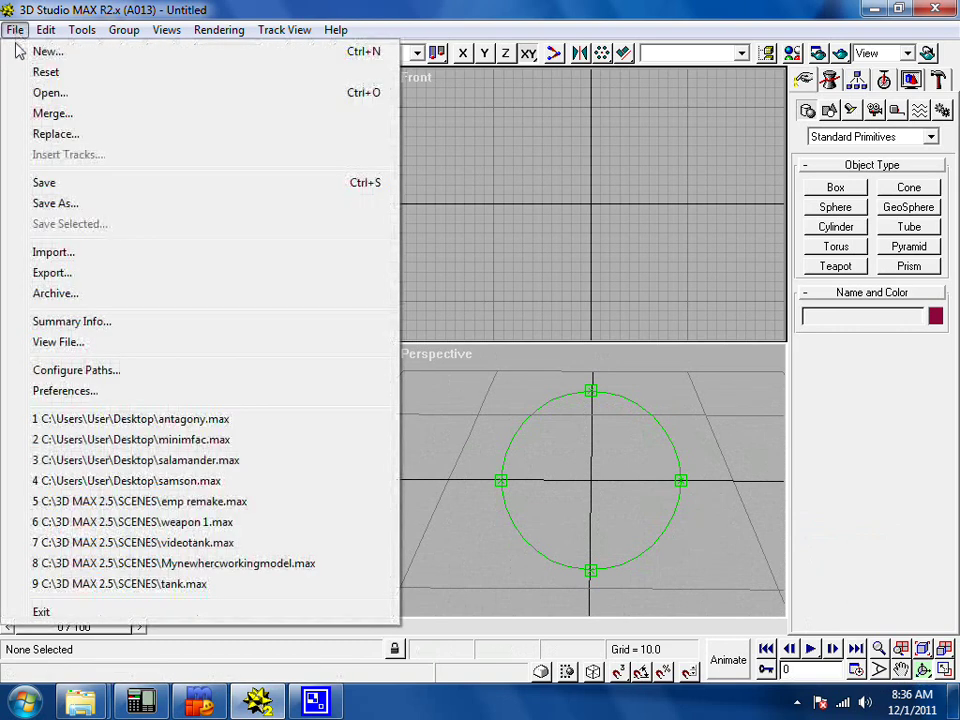
{"action": "left_click", "coordinate": [40, 90]}
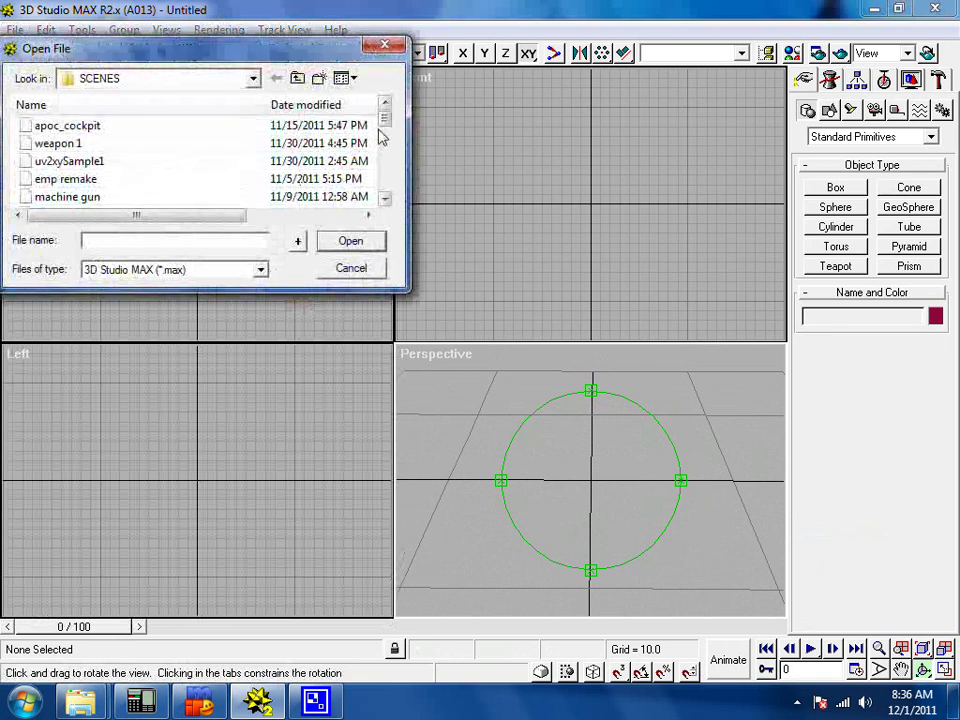
{"action": "left_click_drag", "start_coordinate": [386, 132], "coordinate": [386, 146]}
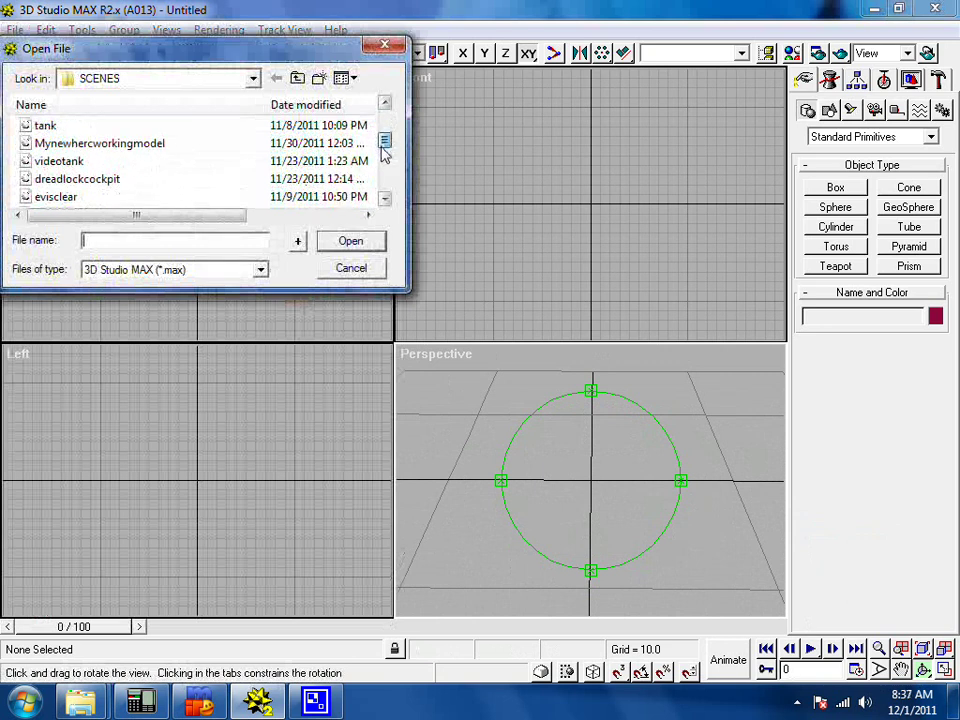
{"action": "double_click", "coordinate": [60, 161]}
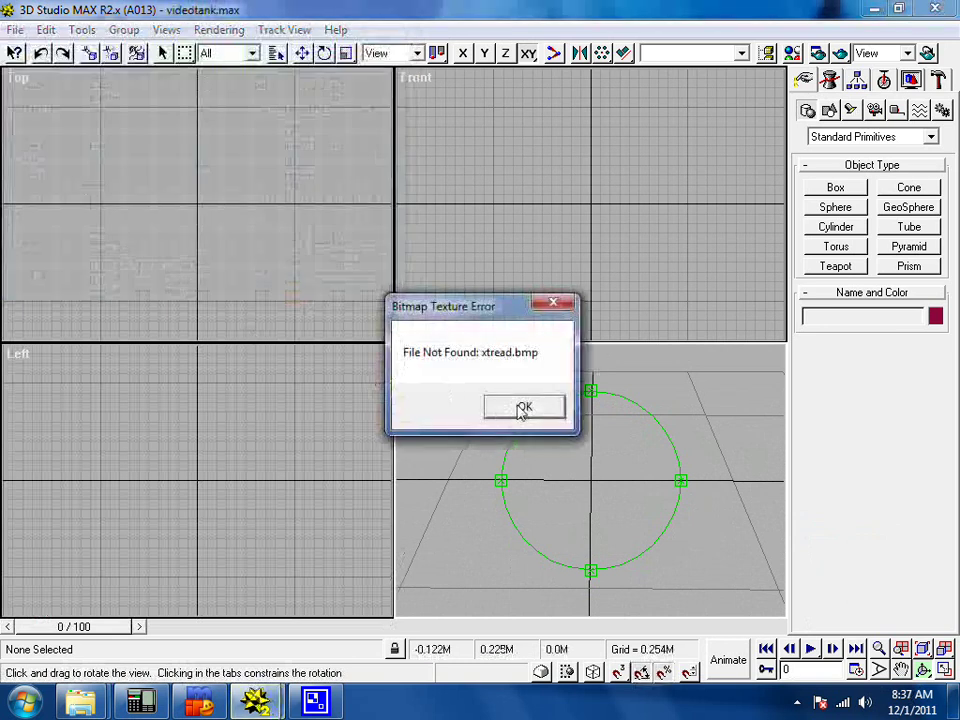
{"action": "left_click", "coordinate": [520, 406]}
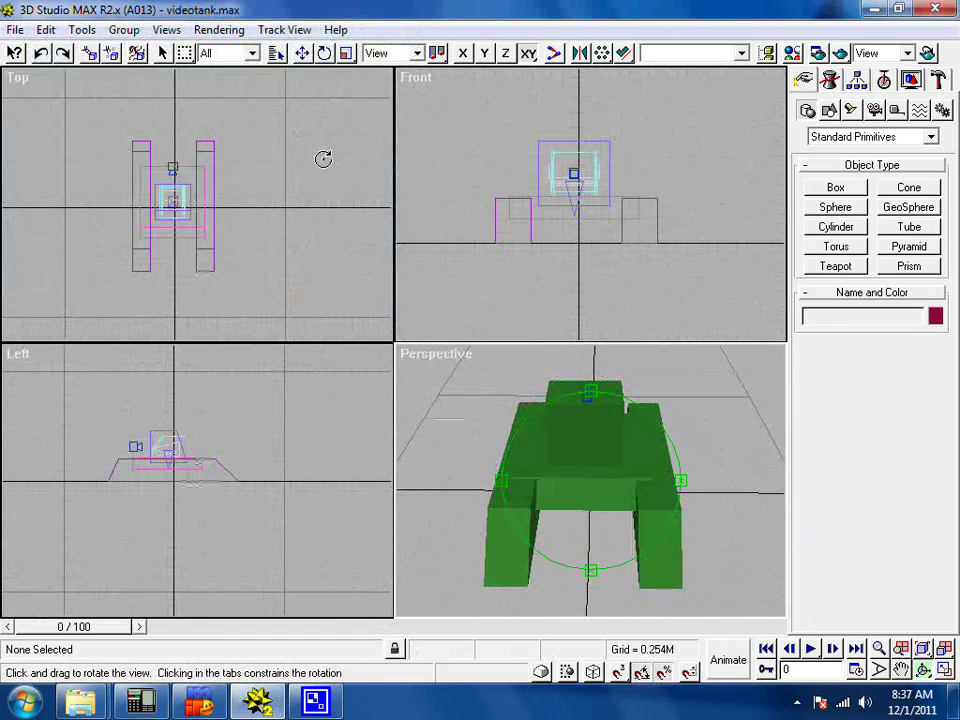
Select everything from BaseB 16 through Camera01 in the object subtree list and hide it.
{"action": "key", "text": "h"}
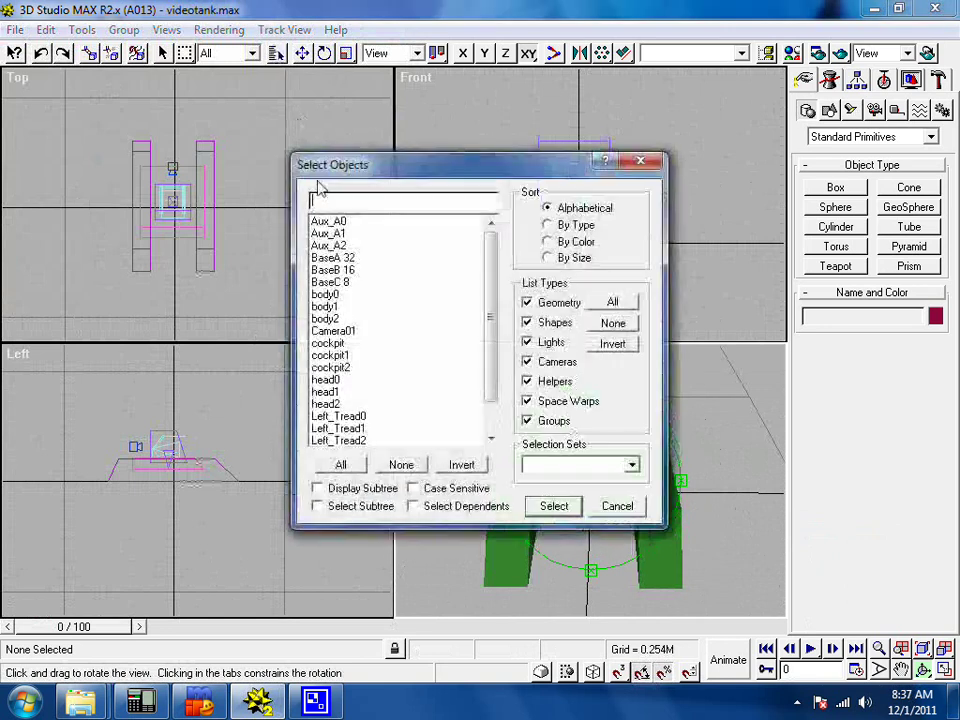
{"action": "left_click", "coordinate": [363, 490]}
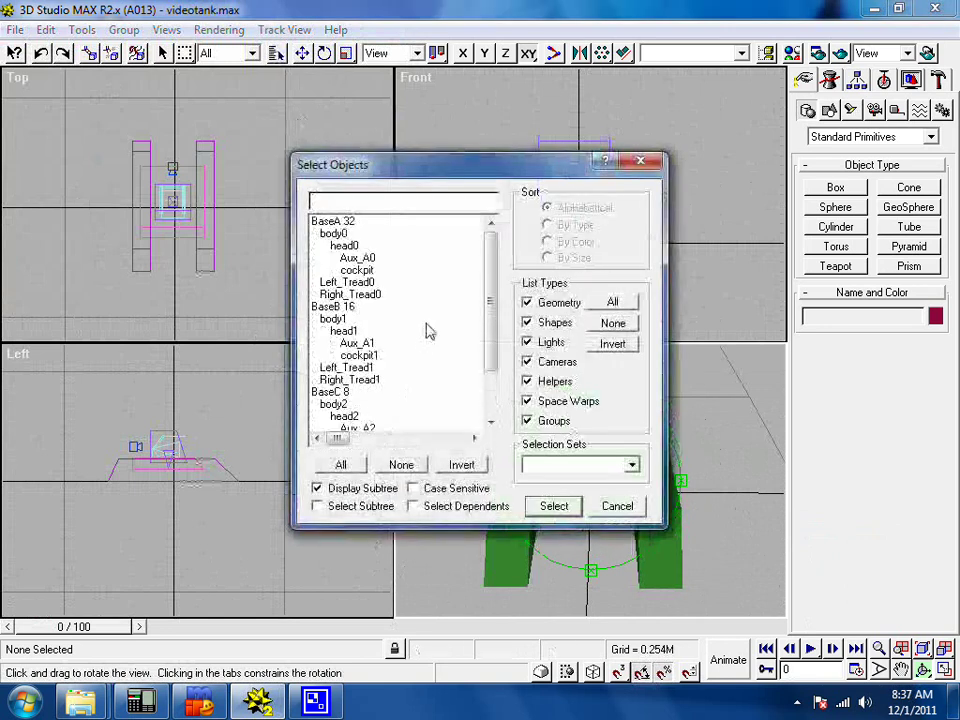
{"action": "left_click", "coordinate": [380, 307]}
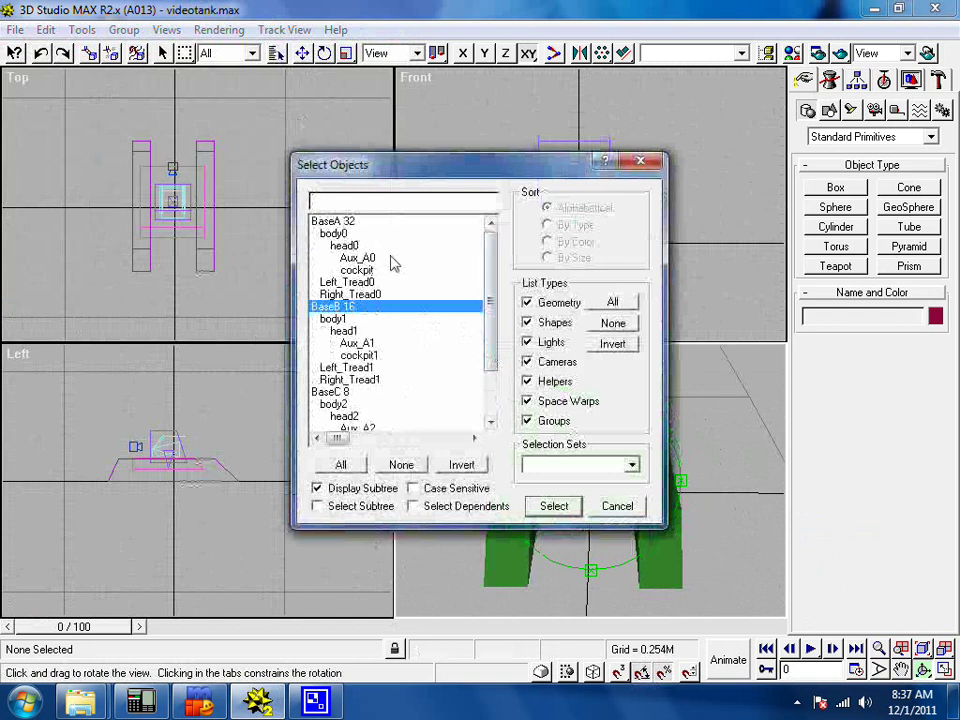
{"action": "left_click_drag", "start_coordinate": [489, 321], "coordinate": [484, 398]}
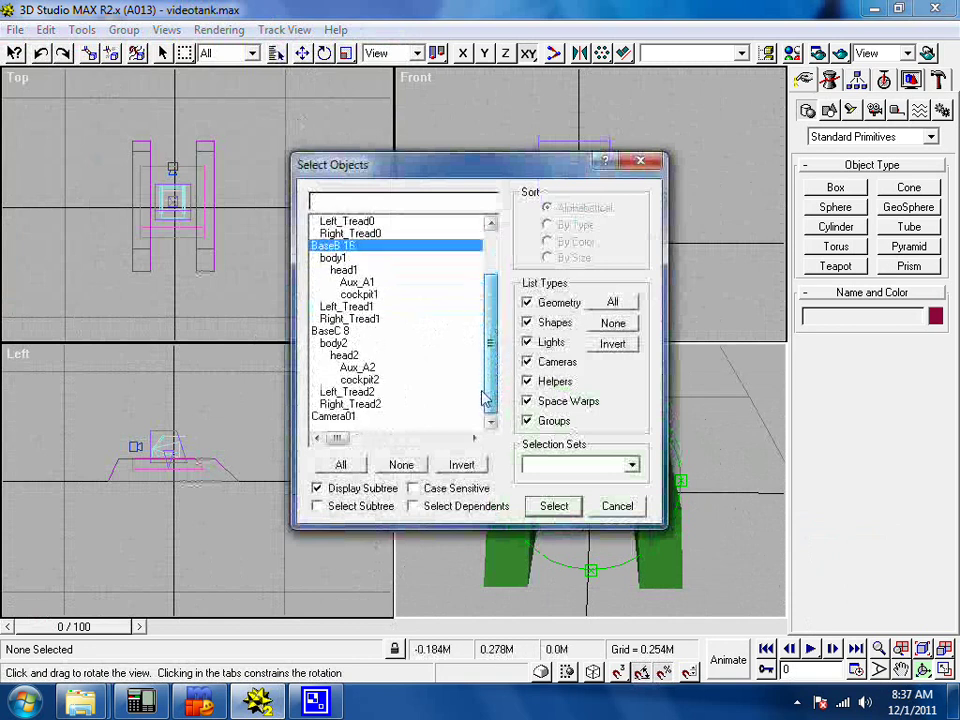
{"action": "left_click", "coordinate": [343, 417], "text": "shift"}
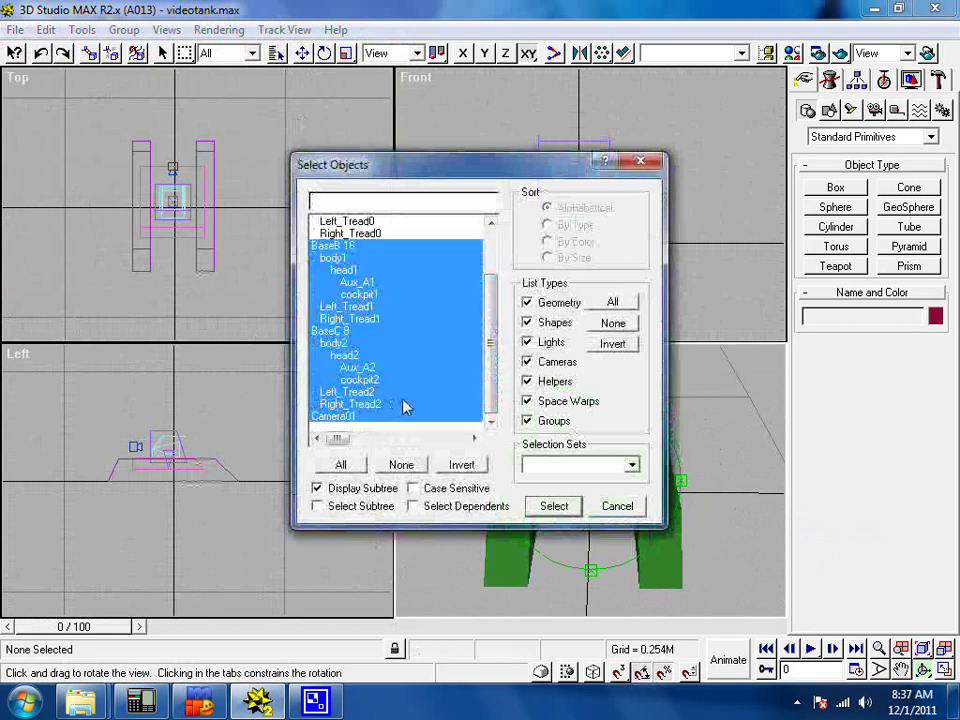
{"action": "left_click_drag", "start_coordinate": [491, 364], "coordinate": [486, 332]}
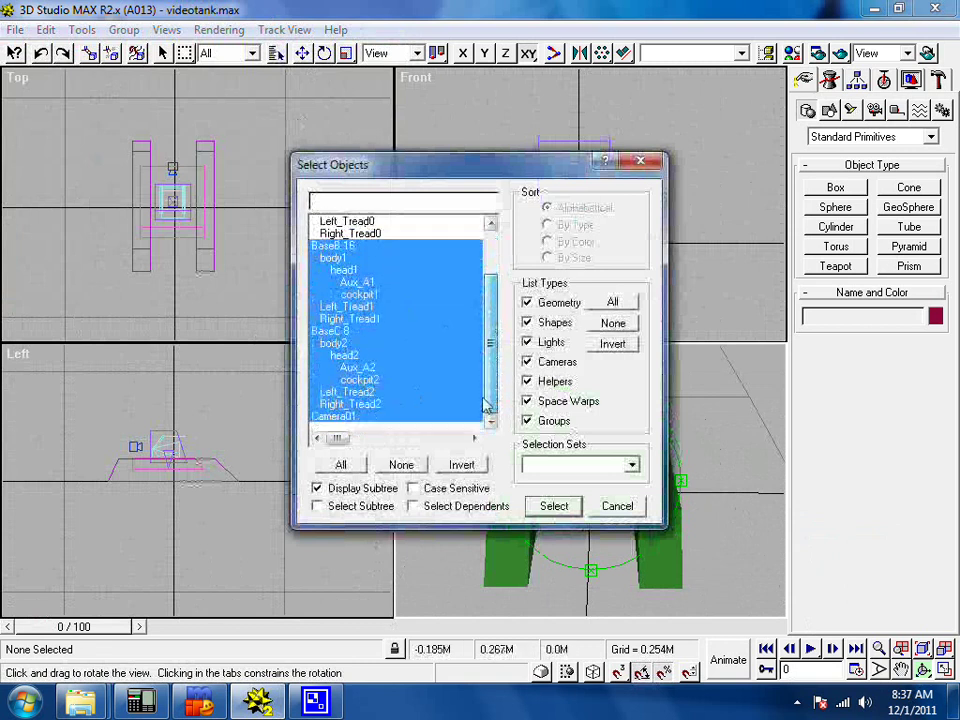
{"action": "left_click", "coordinate": [554, 506]}
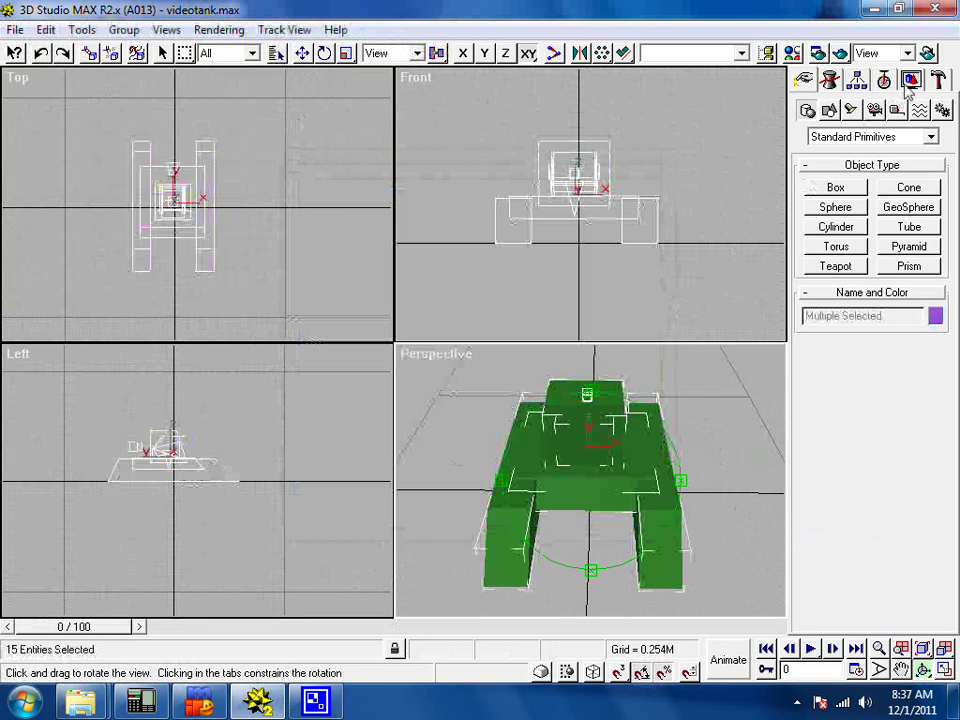
{"action": "left_click", "coordinate": [913, 85]}
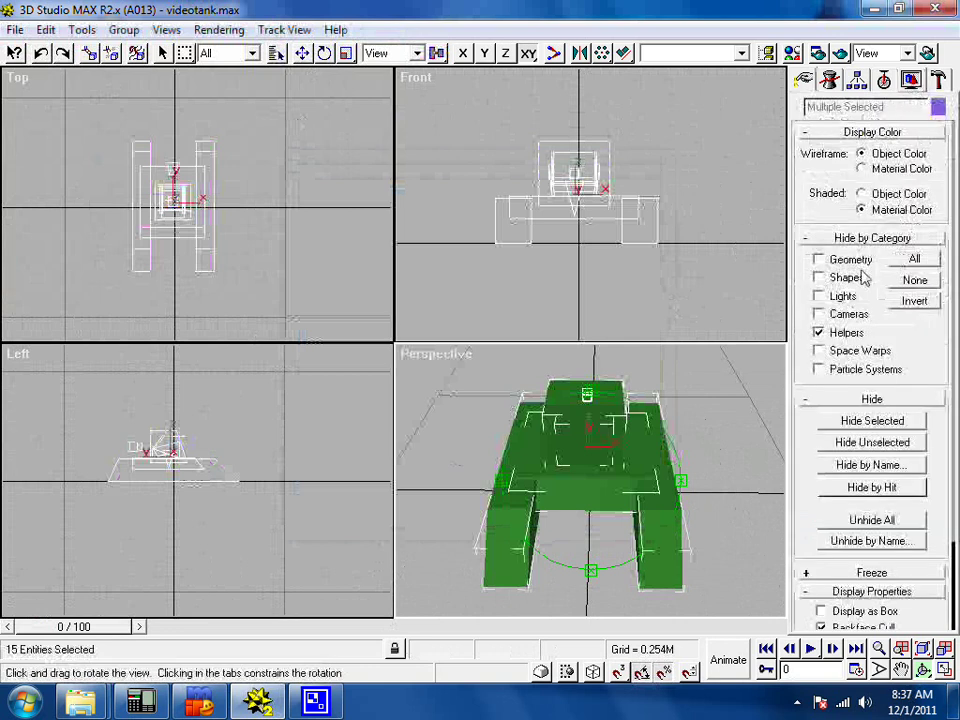
{"action": "left_click", "coordinate": [870, 423]}
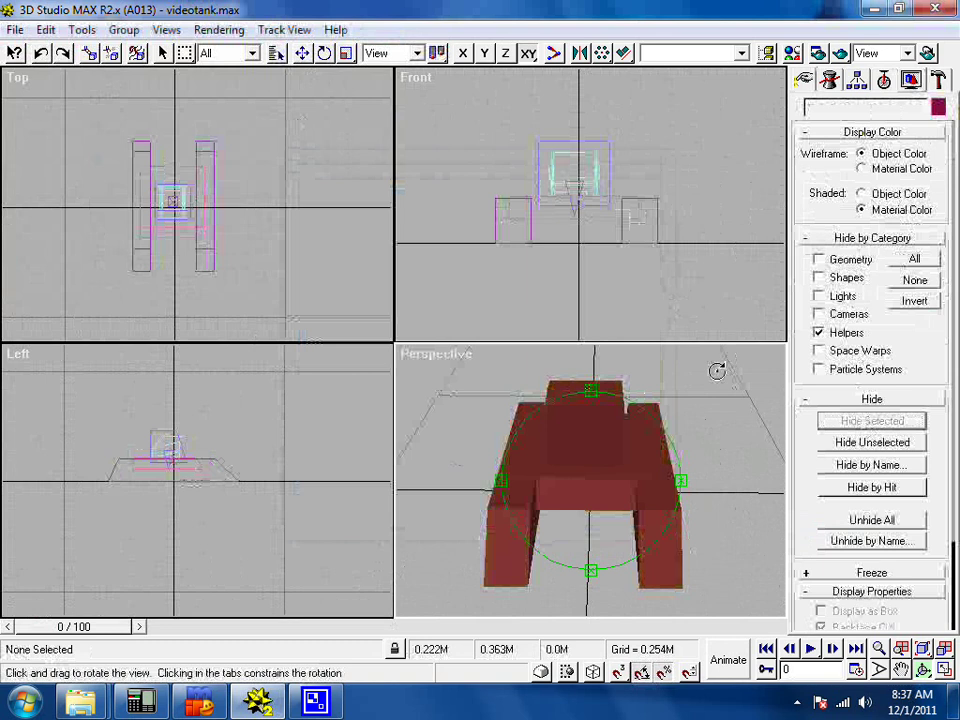
Review the hierarchy of the remaining objects, then select the whole tank in the Perspective view and clear the selection.
{"action": "left_click", "coordinate": [163, 53]}
{"action": "left_click", "coordinate": [276, 53]}
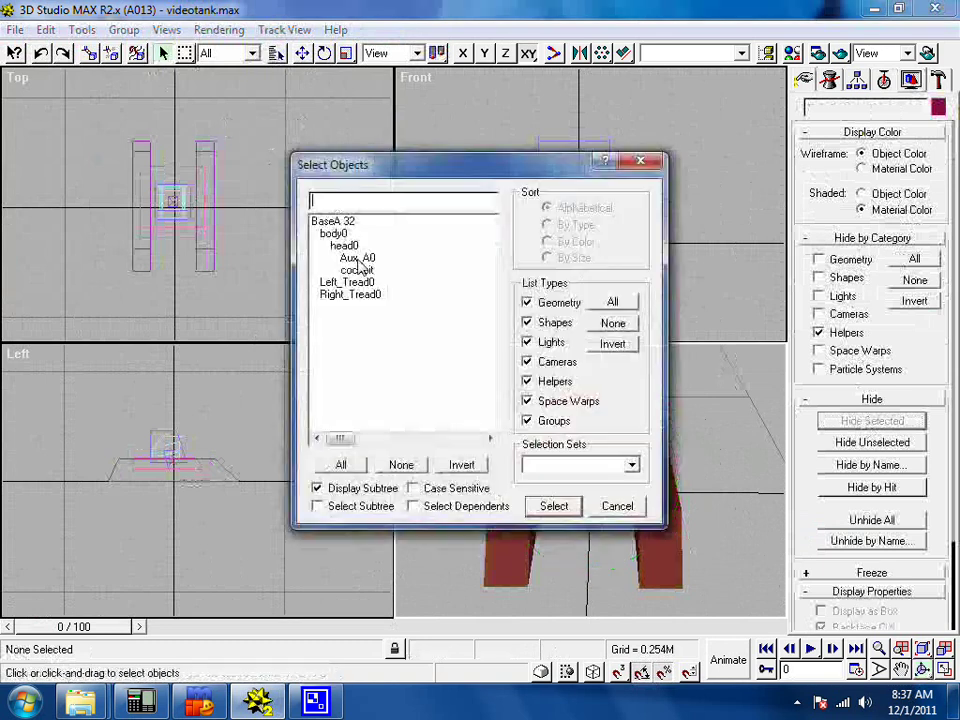
{"action": "left_click", "coordinate": [615, 506]}
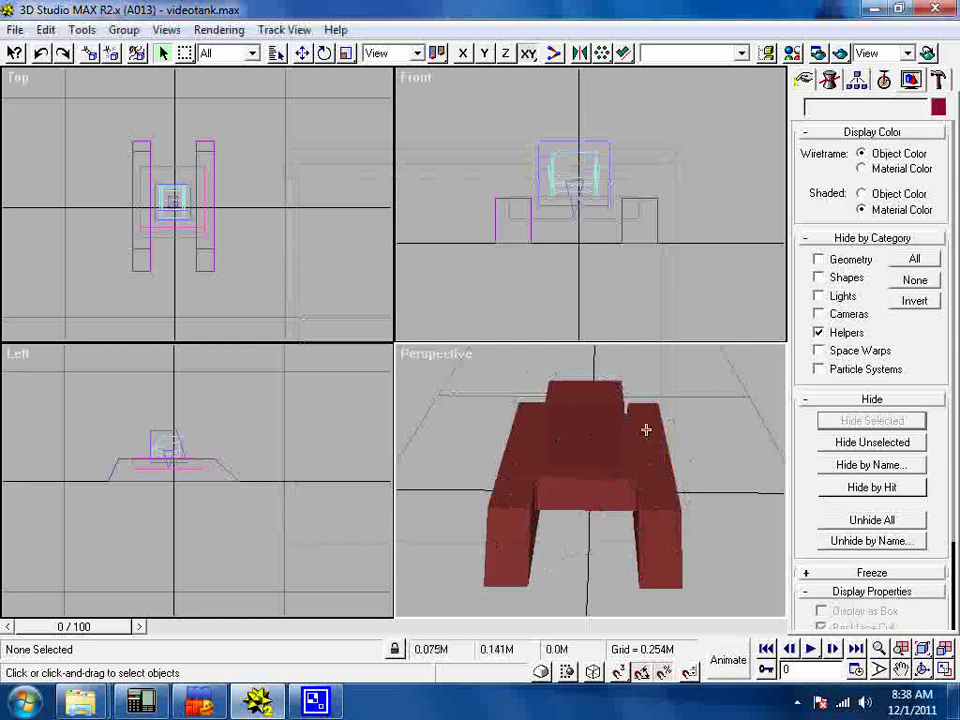
{"action": "left_click_drag", "start_coordinate": [700, 408], "coordinate": [457, 569]}
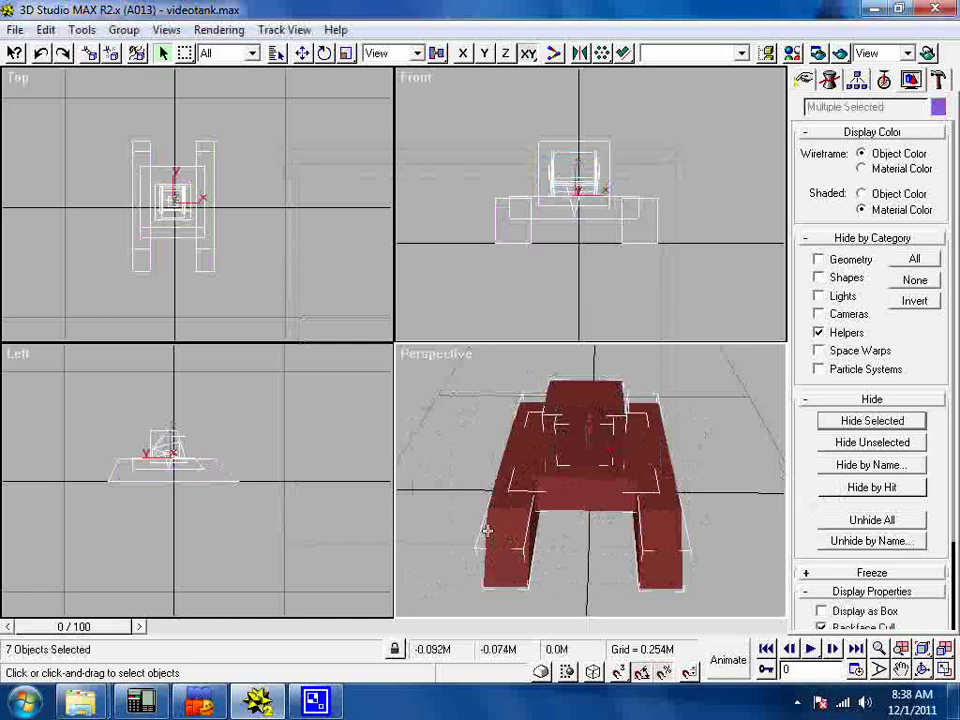
{"action": "left_click", "coordinate": [453, 466]}
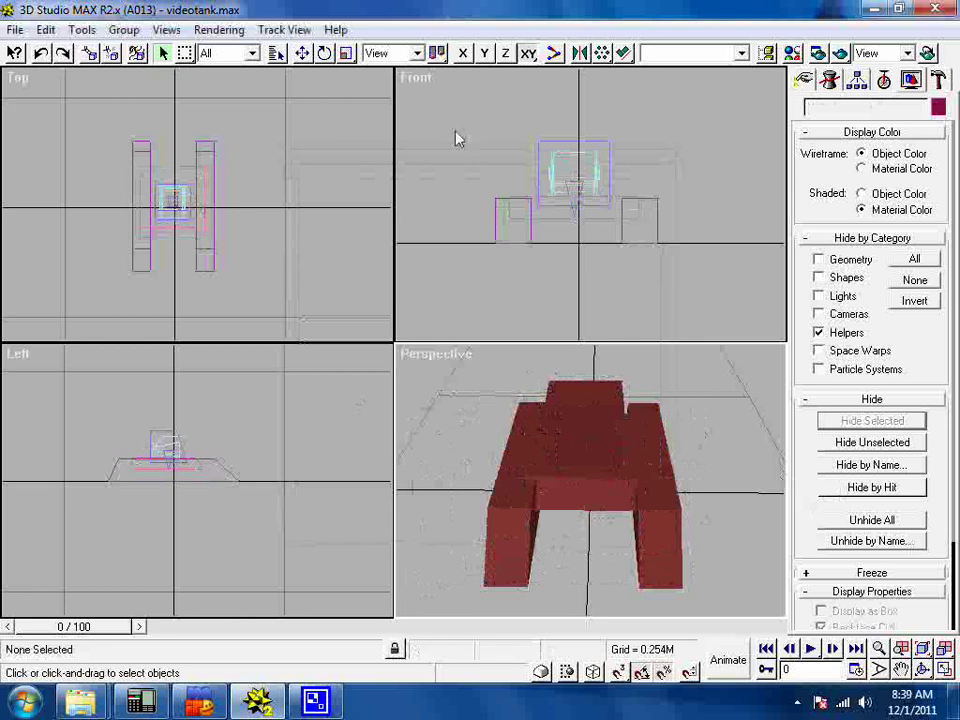
Select BaseA 32, Aux_A0 and cockpit by name and hide them.
{"action": "left_click", "coordinate": [302, 53]}
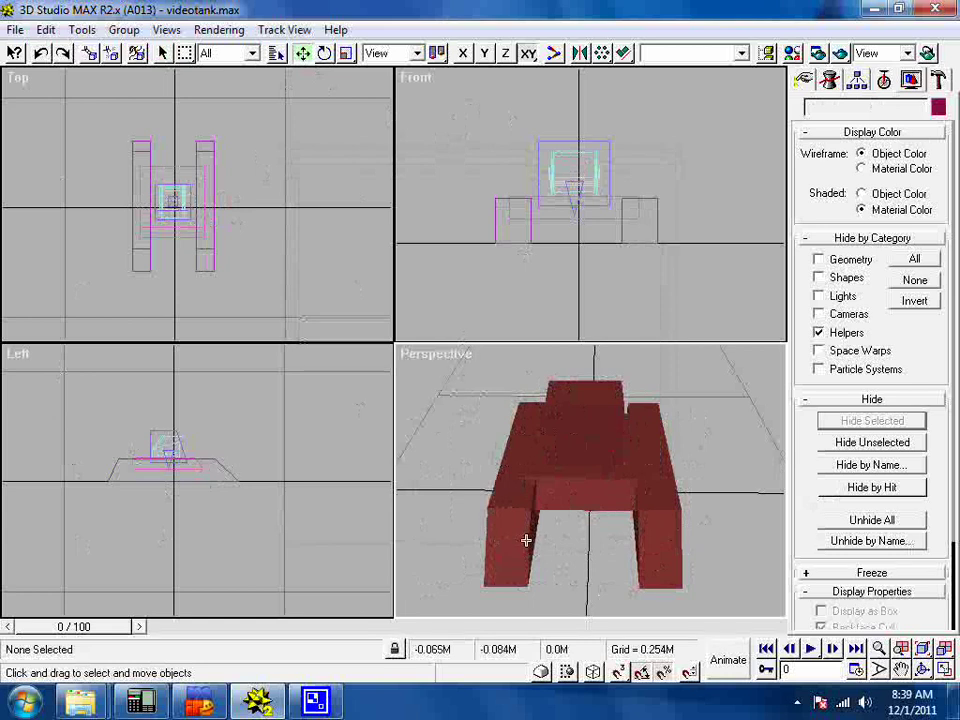
{"action": "left_click", "coordinate": [277, 53]}
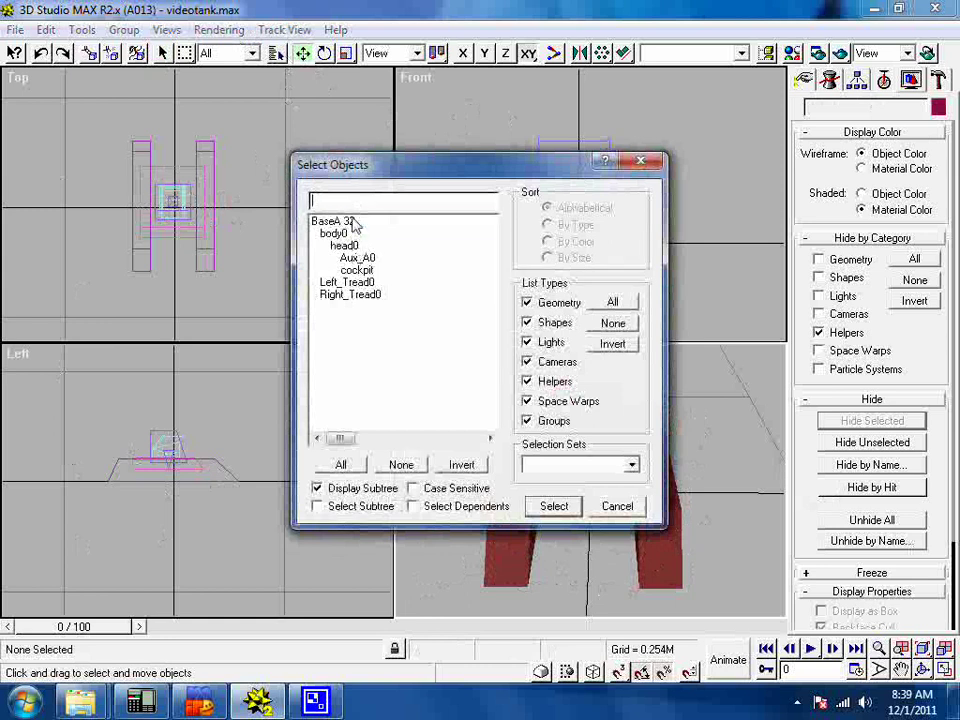
{"action": "left_click", "coordinate": [348, 222]}
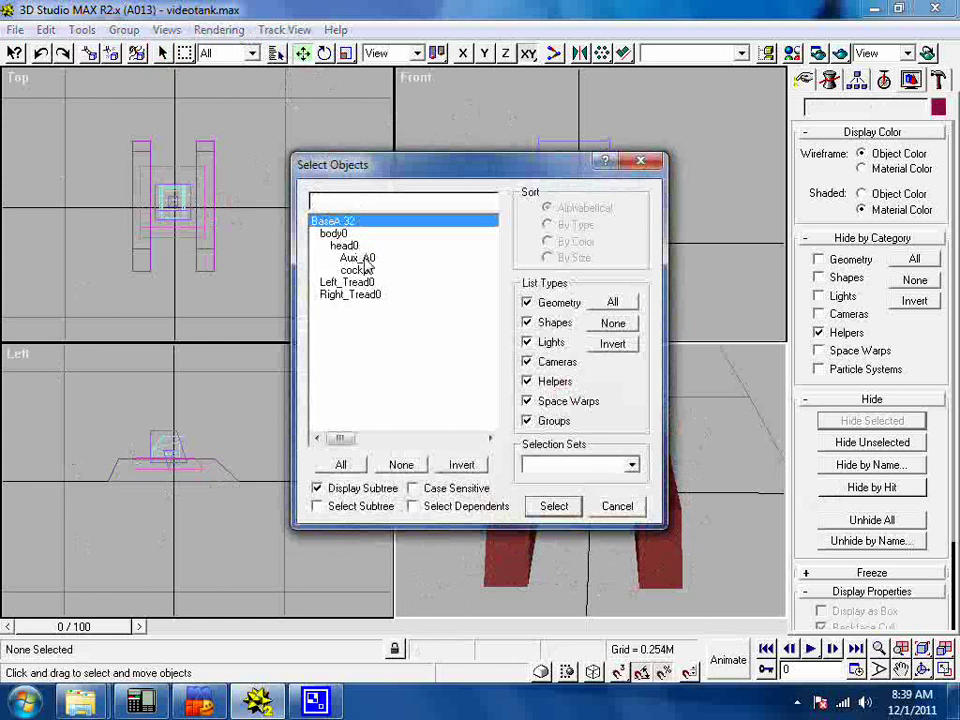
{"action": "left_click", "coordinate": [360, 259]}
{"action": "left_click", "coordinate": [366, 271]}
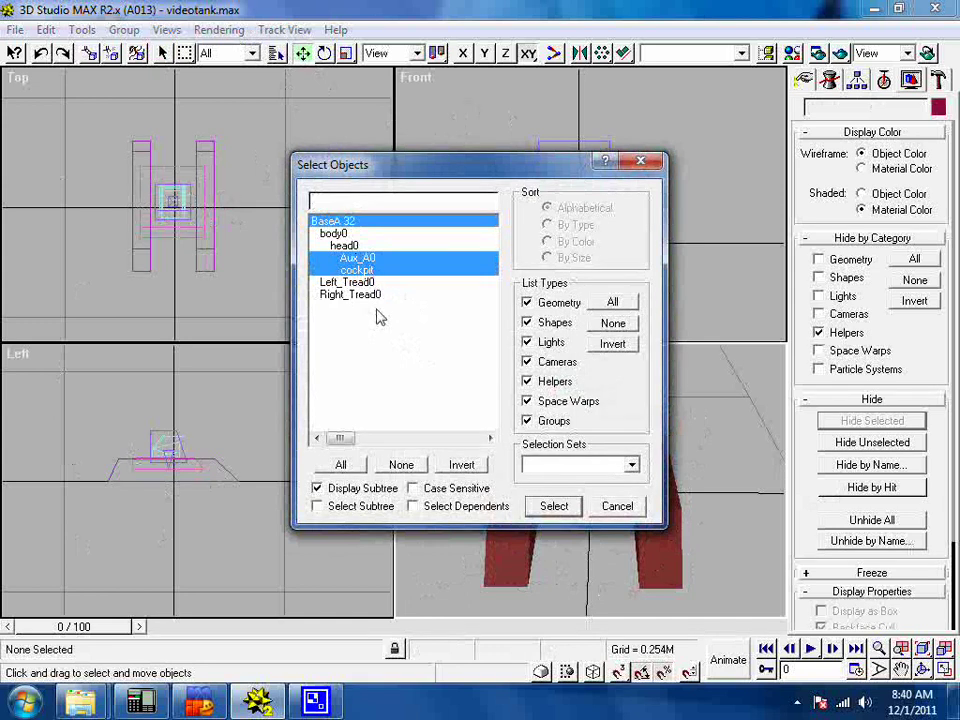
{"action": "left_click", "coordinate": [553, 506]}
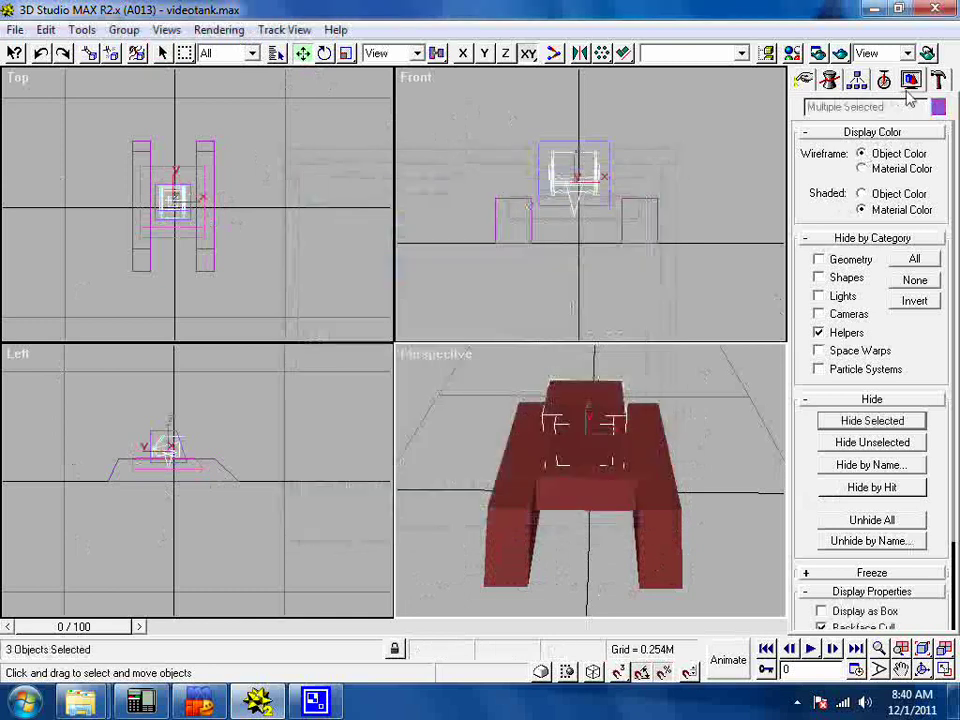
{"action": "left_click", "coordinate": [884, 421]}
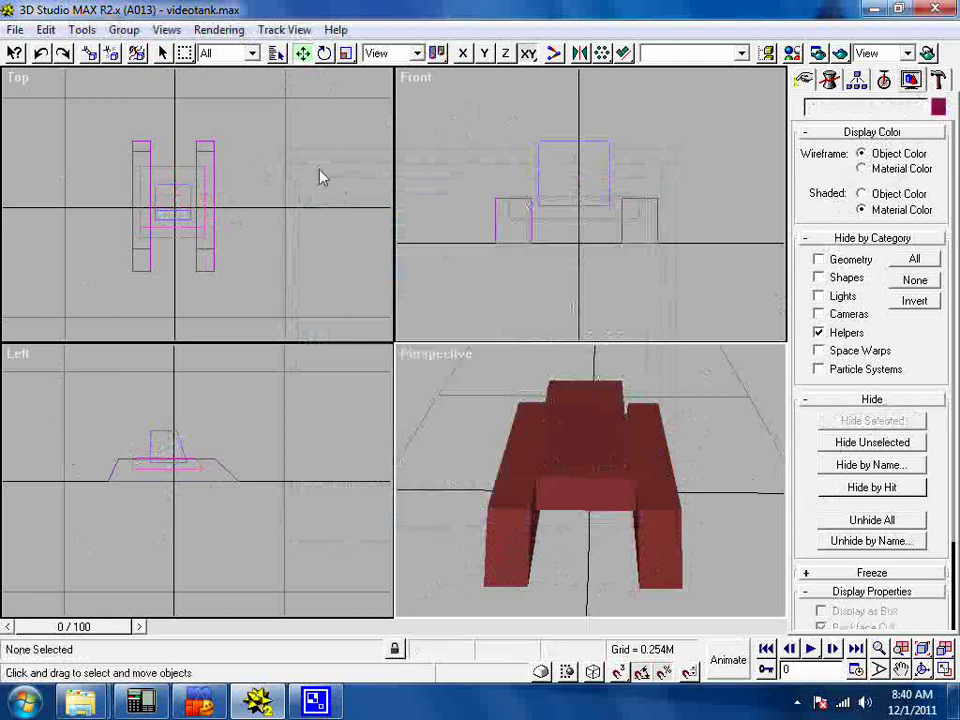
Check the list of remaining objects, then hide the left tread, Left_Tread0.
{"action": "left_click", "coordinate": [277, 53]}
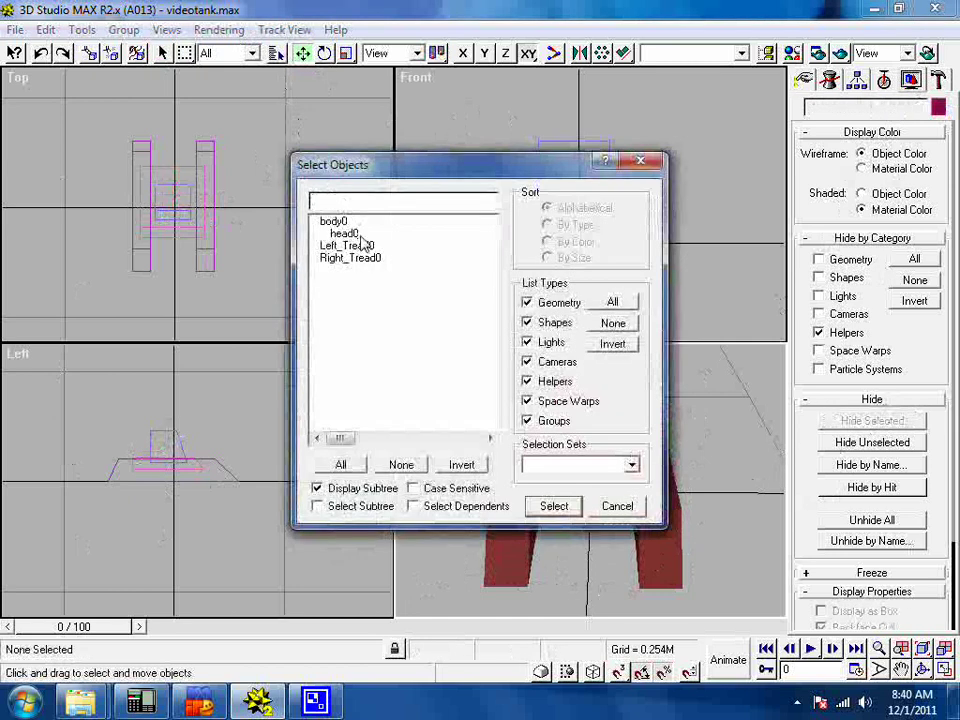
{"action": "left_click", "coordinate": [616, 506]}
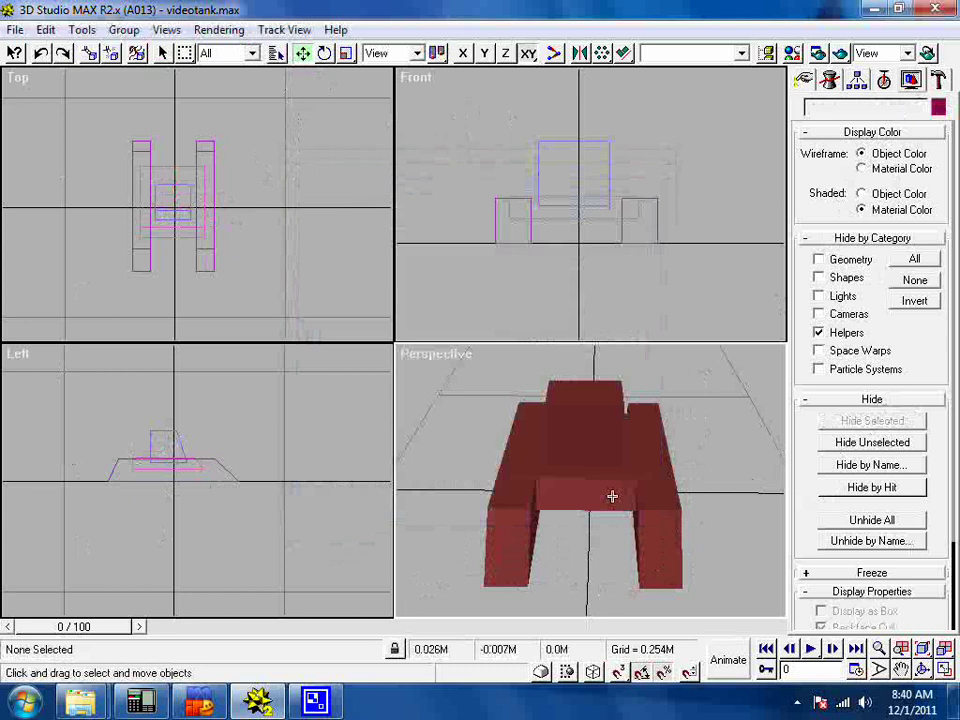
{"action": "left_click", "coordinate": [512, 540]}
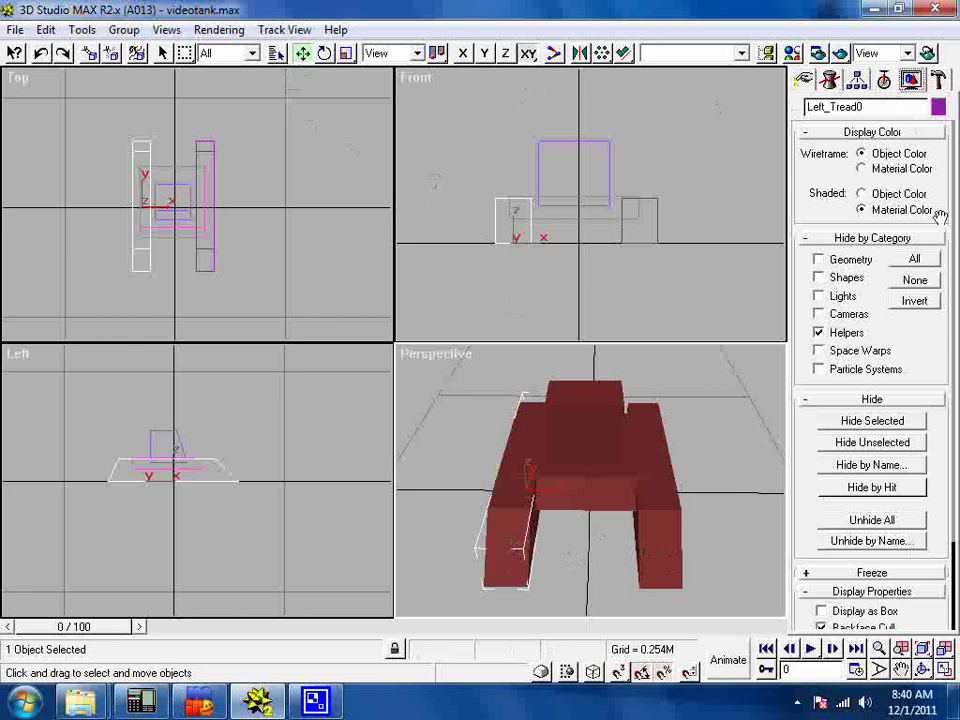
{"action": "left_click", "coordinate": [869, 422]}
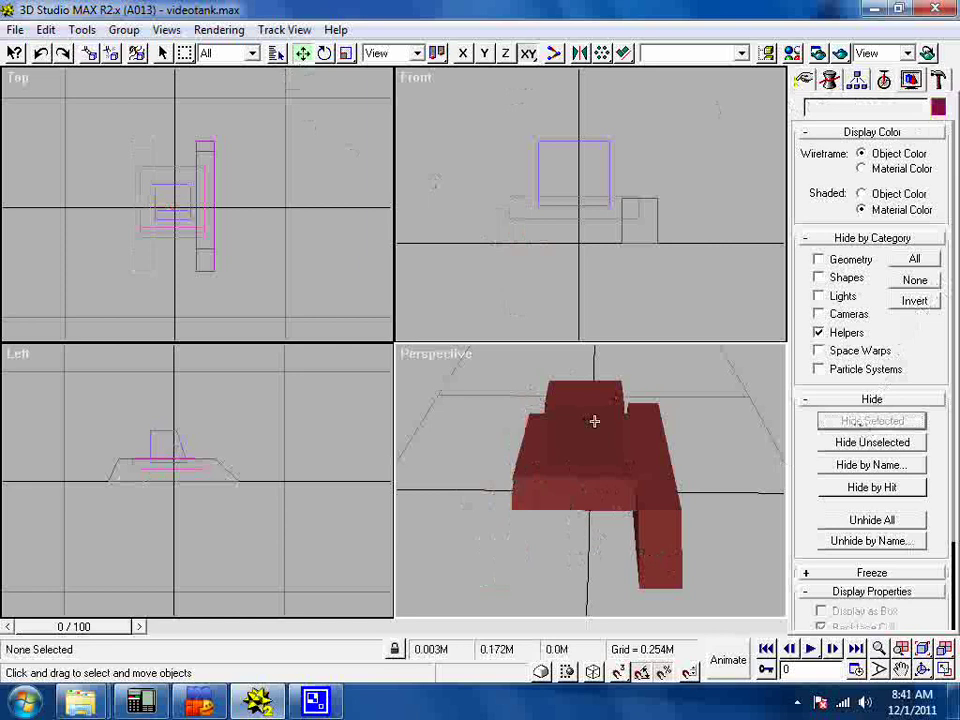
Select the right tread, Right_Tread0, and look through its modifiers and motion parameters.
{"action": "left_click", "coordinate": [656, 529]}
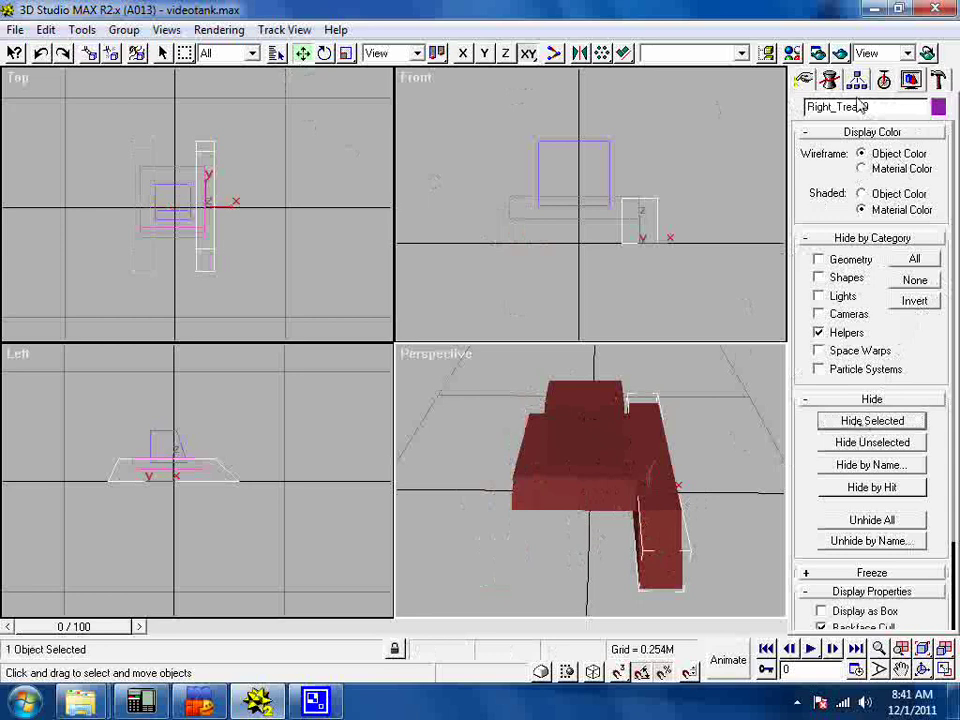
{"action": "left_click", "coordinate": [830, 82]}
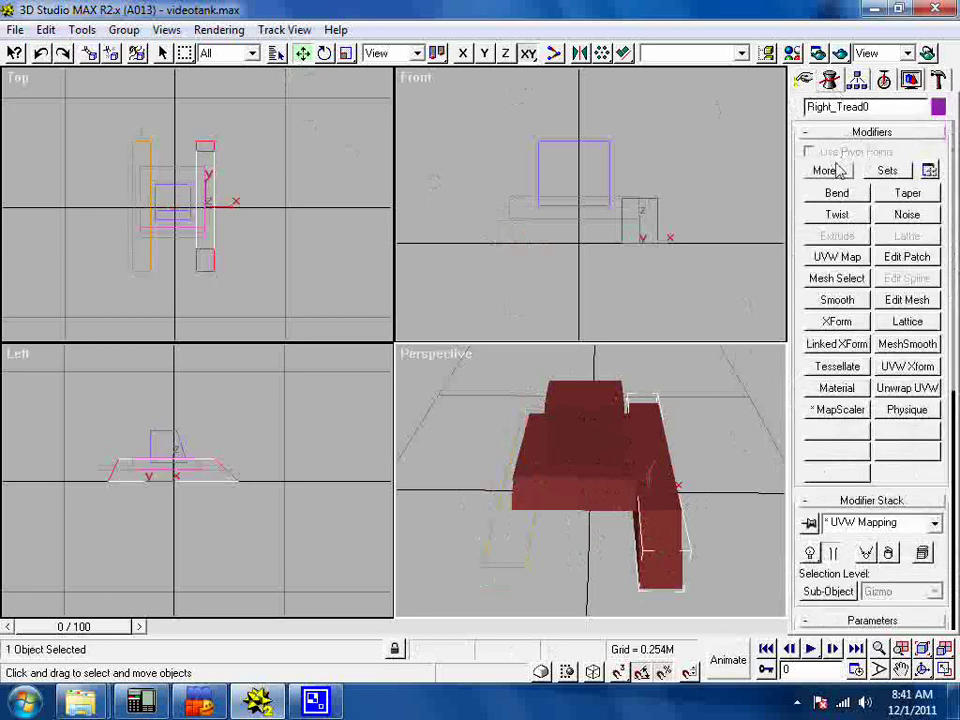
{"action": "left_click", "coordinate": [883, 82]}
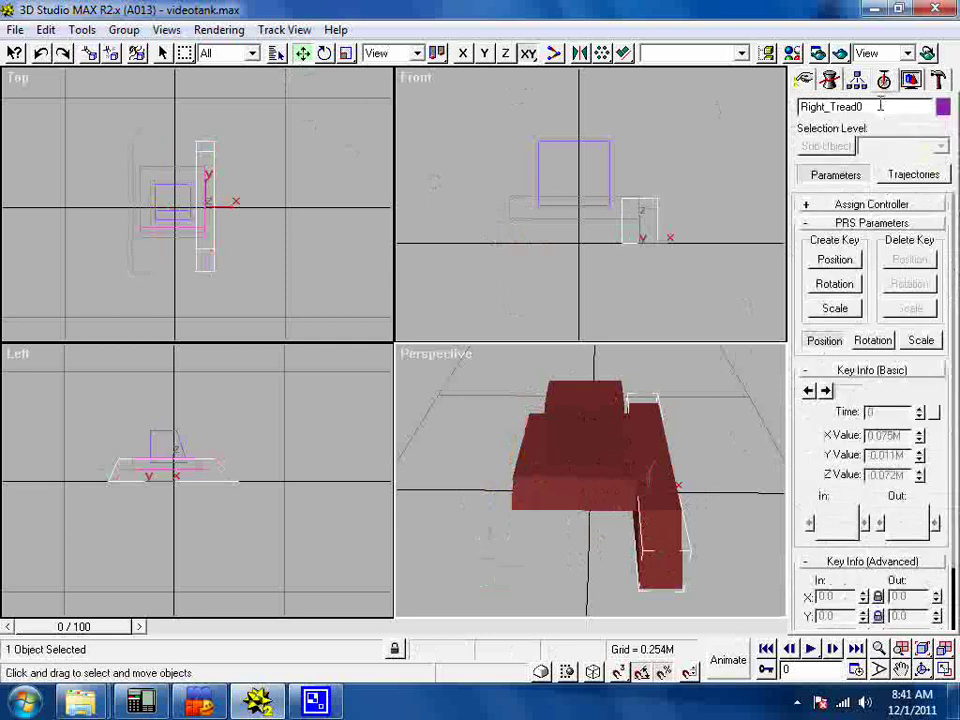
{"action": "left_click", "coordinate": [808, 82]}
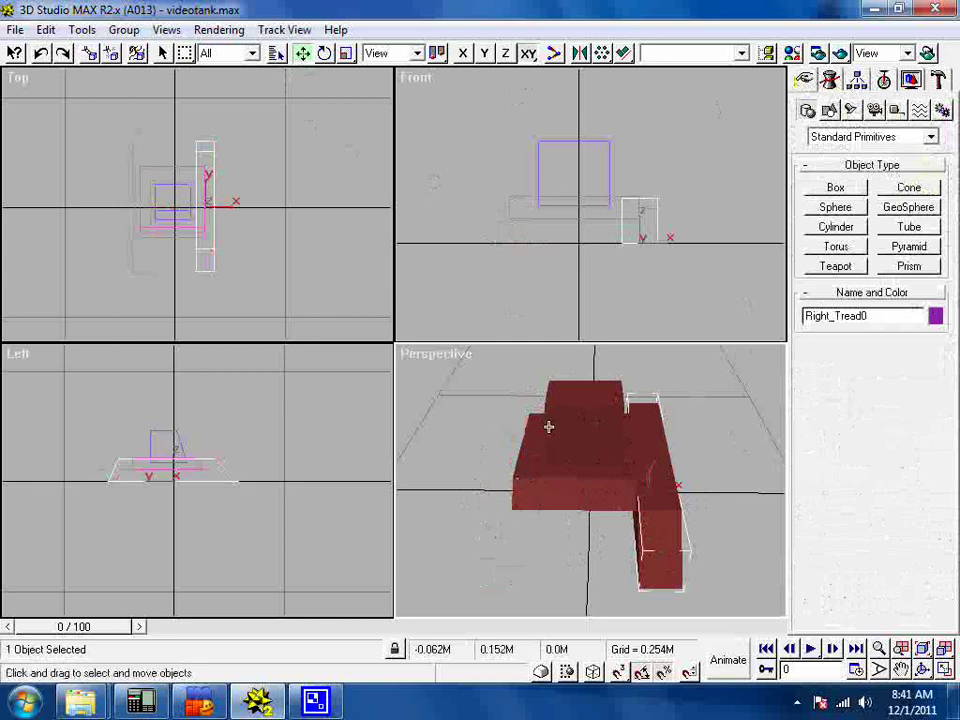
{"action": "left_click", "coordinate": [883, 84]}
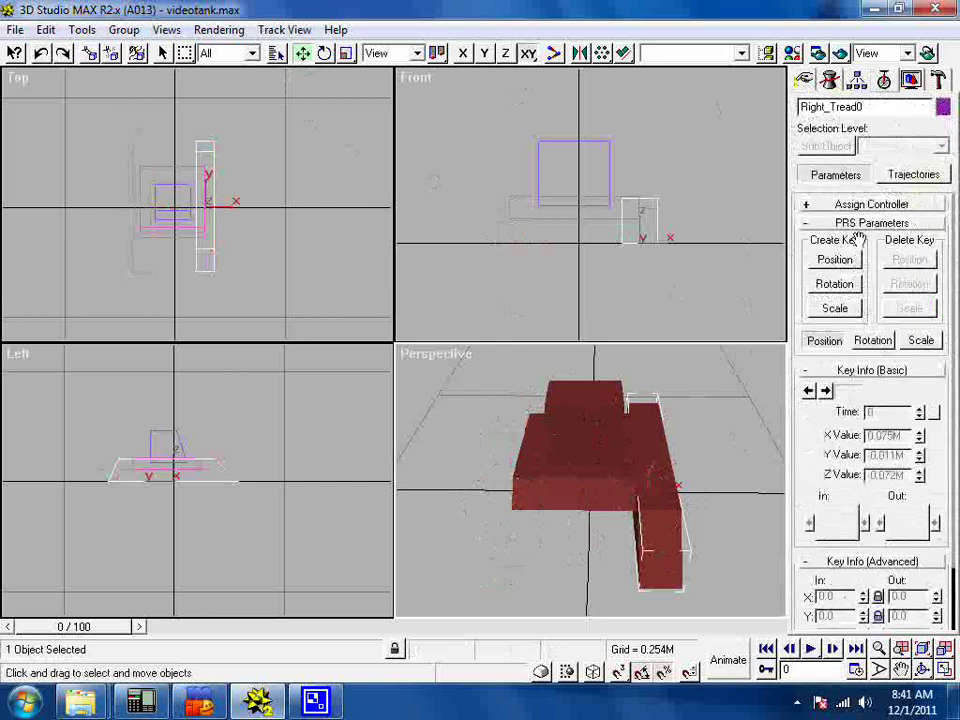
Unhide all objects, then select everything from BaseB 16 down to Right_Tread by name and hide it.
{"action": "left_click", "coordinate": [911, 80]}
{"action": "left_click", "coordinate": [889, 519]}
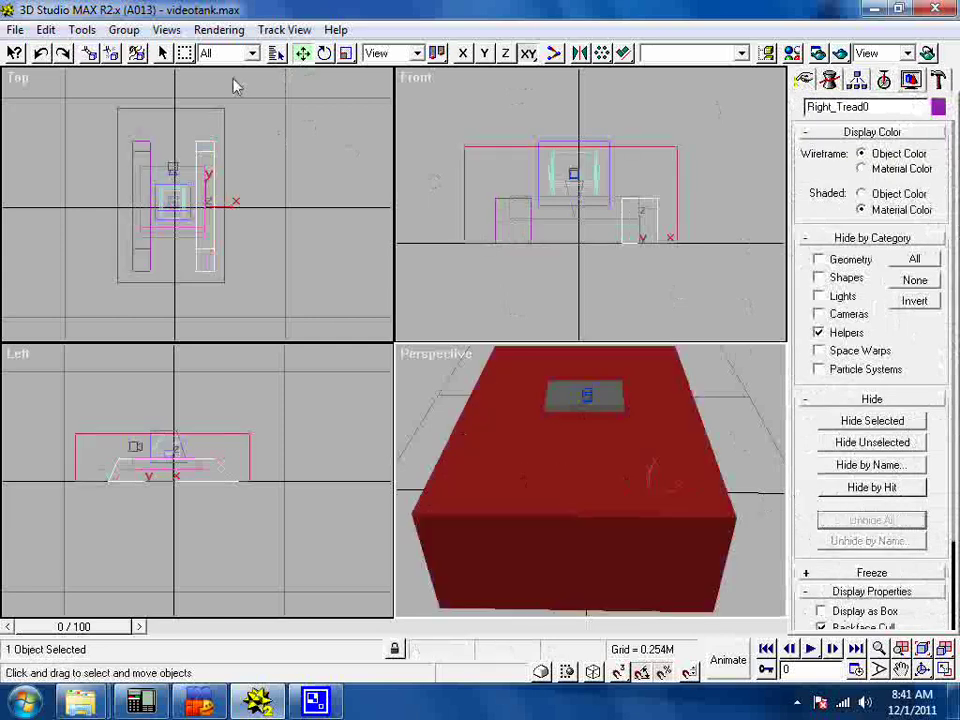
{"action": "left_click", "coordinate": [277, 53]}
{"action": "left_click", "coordinate": [360, 307]}
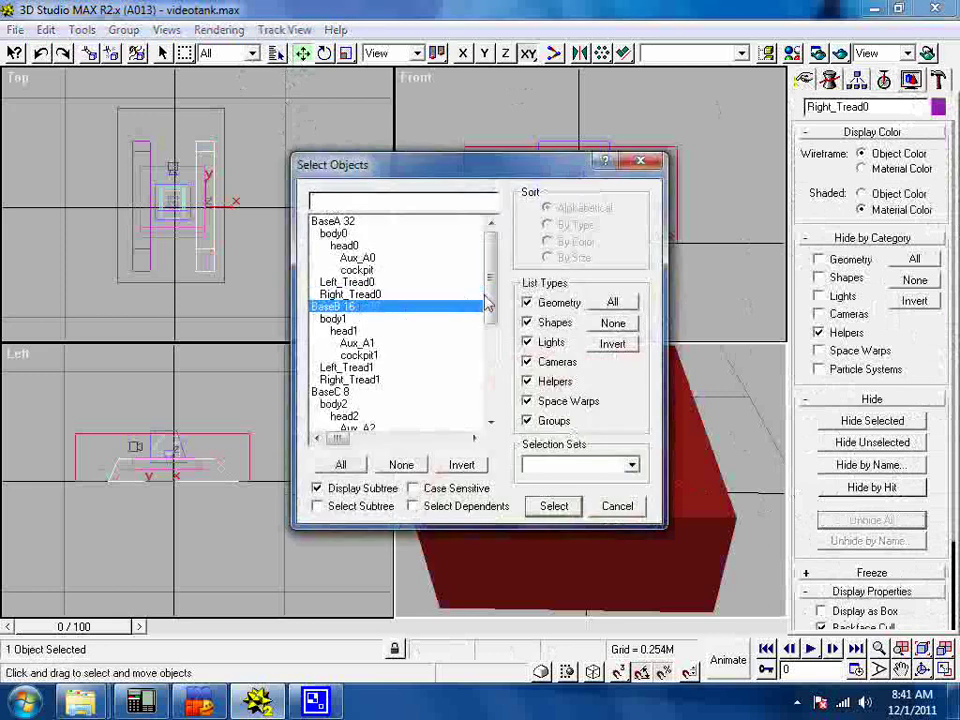
{"action": "left_click_drag", "start_coordinate": [492, 290], "coordinate": [480, 430]}
{"action": "left_click", "coordinate": [340, 465]}
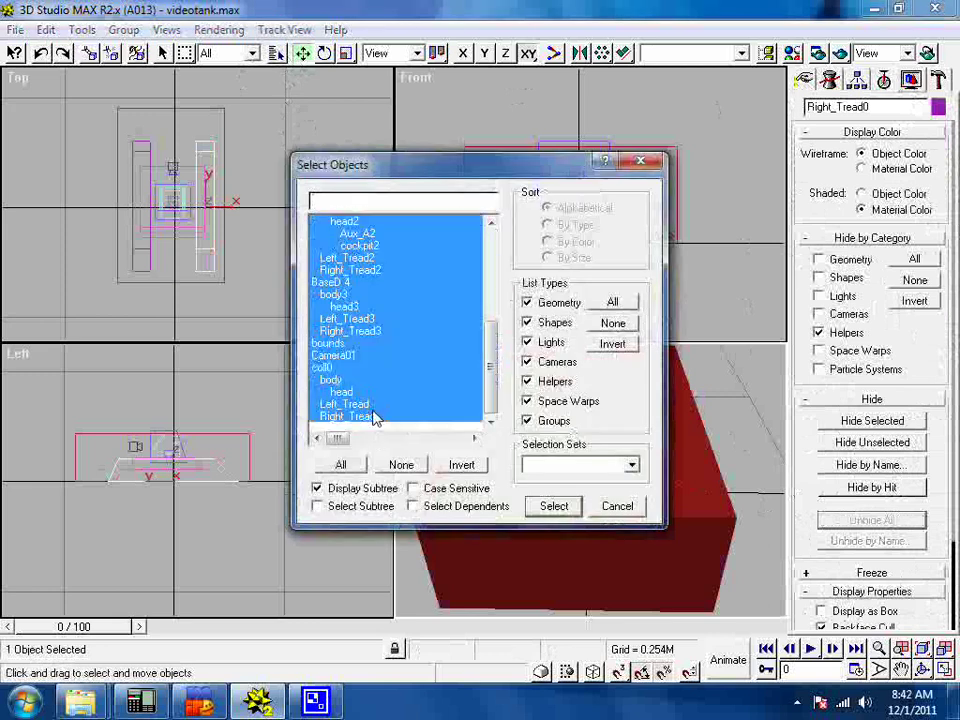
{"action": "left_click", "coordinate": [558, 506]}
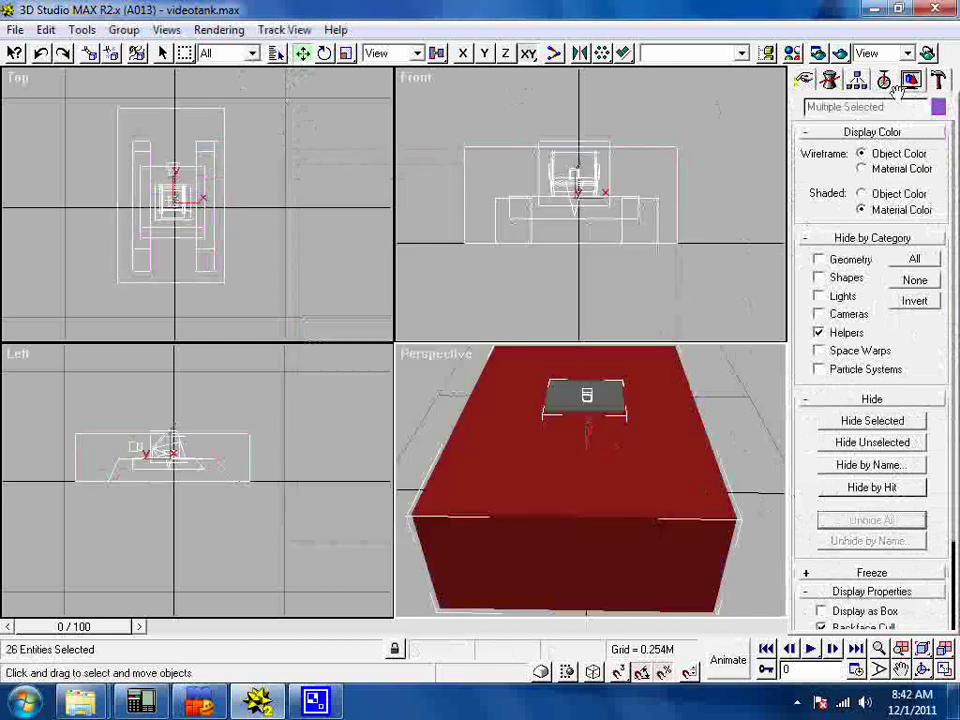
{"action": "left_click", "coordinate": [862, 421]}
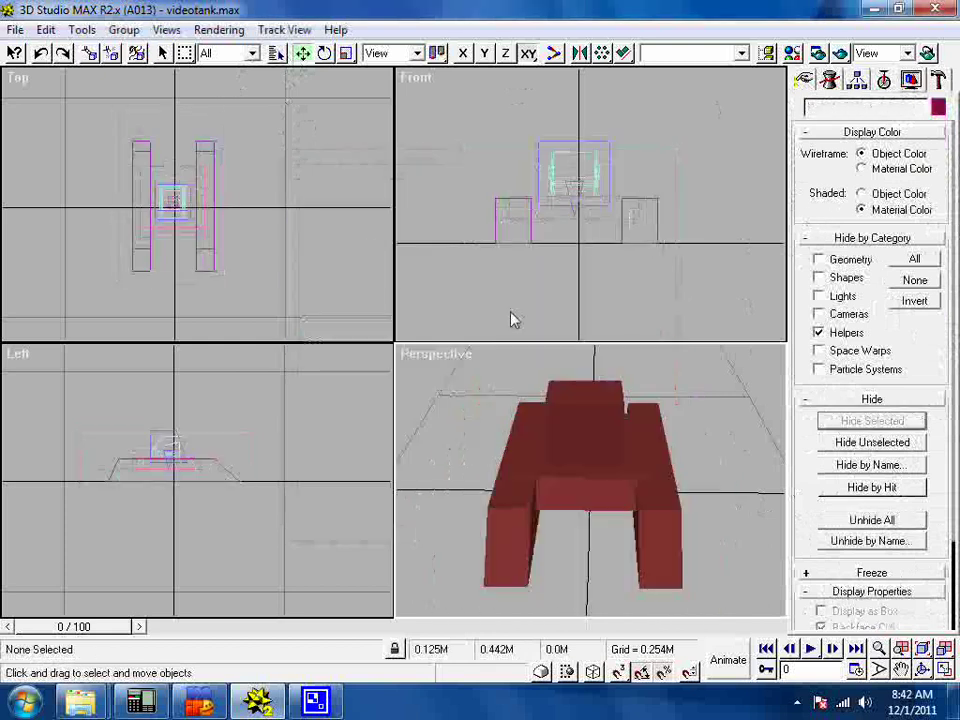
Select BaseA 32, Aux_A0 and cockpit by name again and hide them, leaving body0, head0 and both treads.
{"action": "left_click", "coordinate": [276, 52]}
{"action": "left_click_drag", "start_coordinate": [345, 246], "coordinate": [364, 258]}
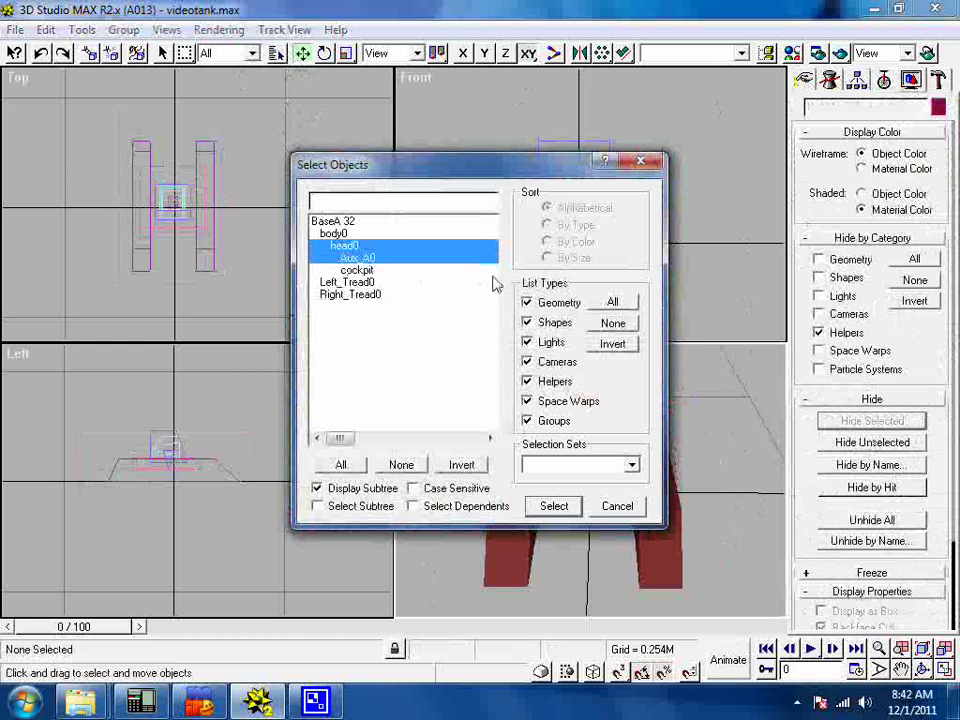
{"action": "left_click", "coordinate": [362, 222], "text": "ctrl"}
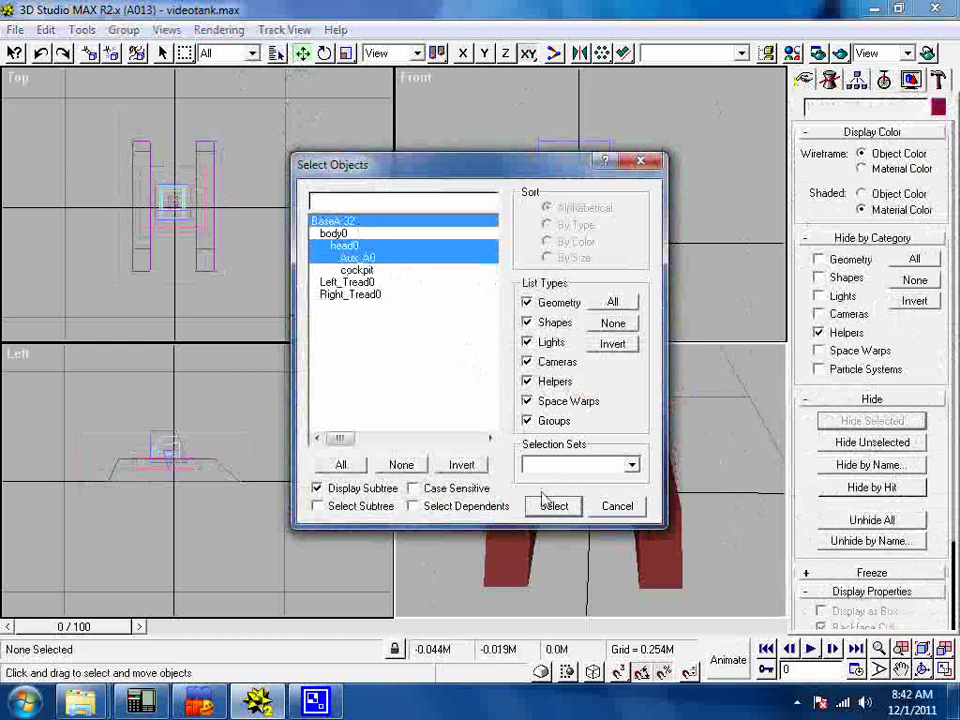
{"action": "left_click_drag", "start_coordinate": [369, 258], "coordinate": [370, 272]}
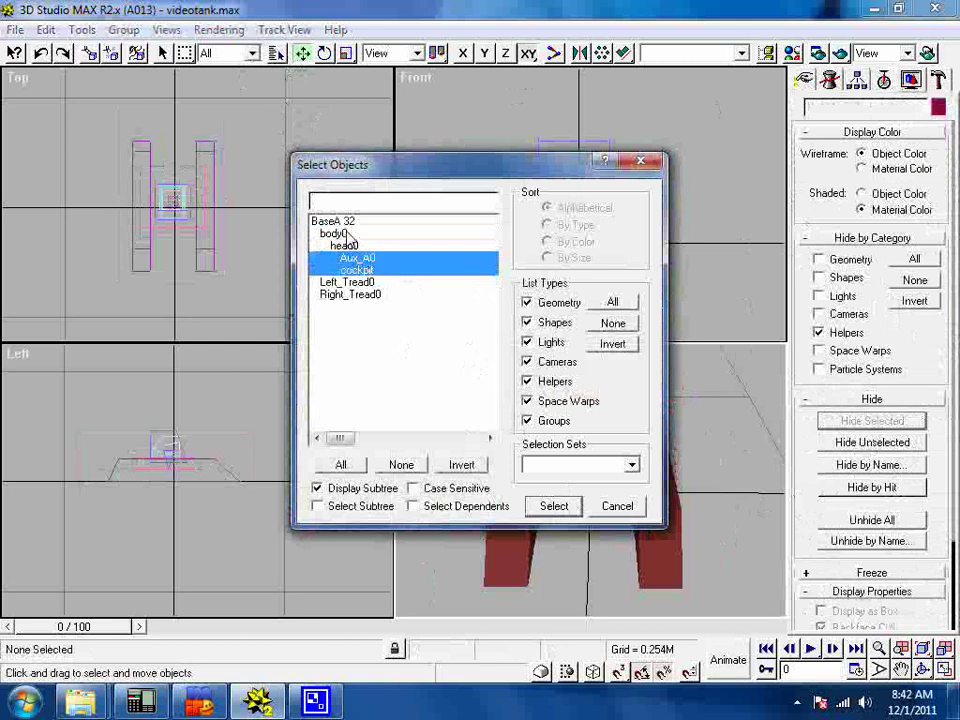
{"action": "left_click", "coordinate": [352, 222], "text": "ctrl"}
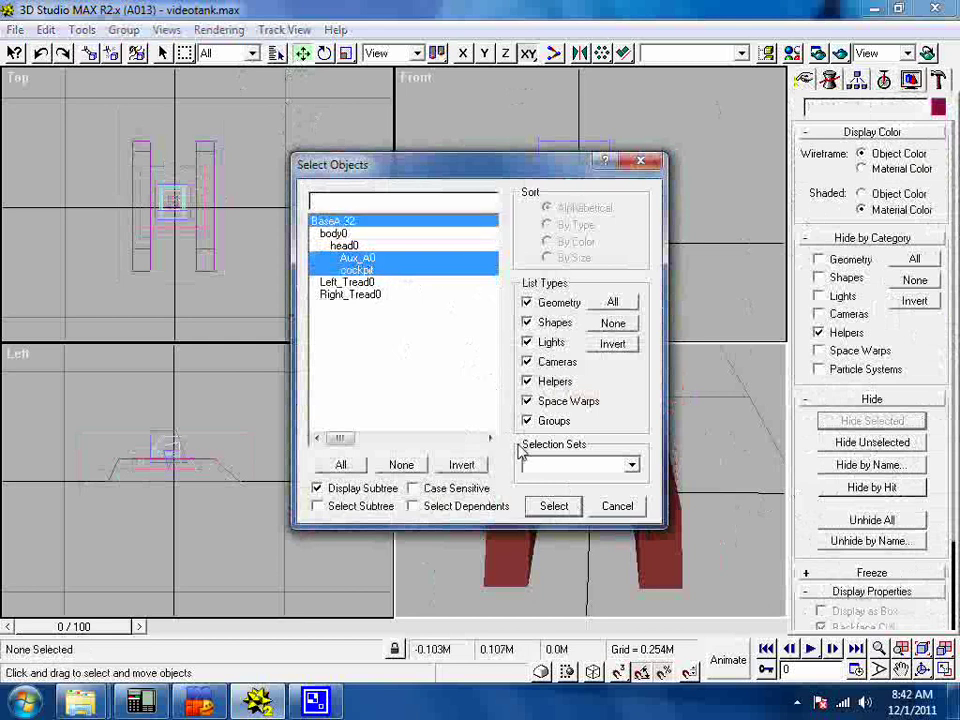
{"action": "left_click", "coordinate": [558, 507]}
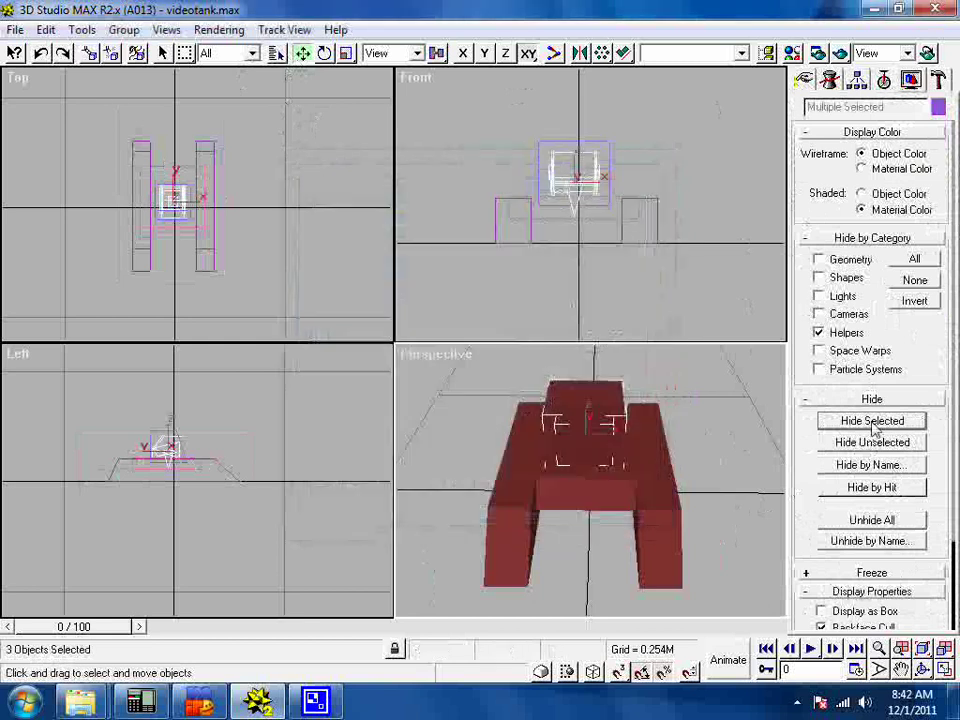
{"action": "left_click", "coordinate": [873, 423]}
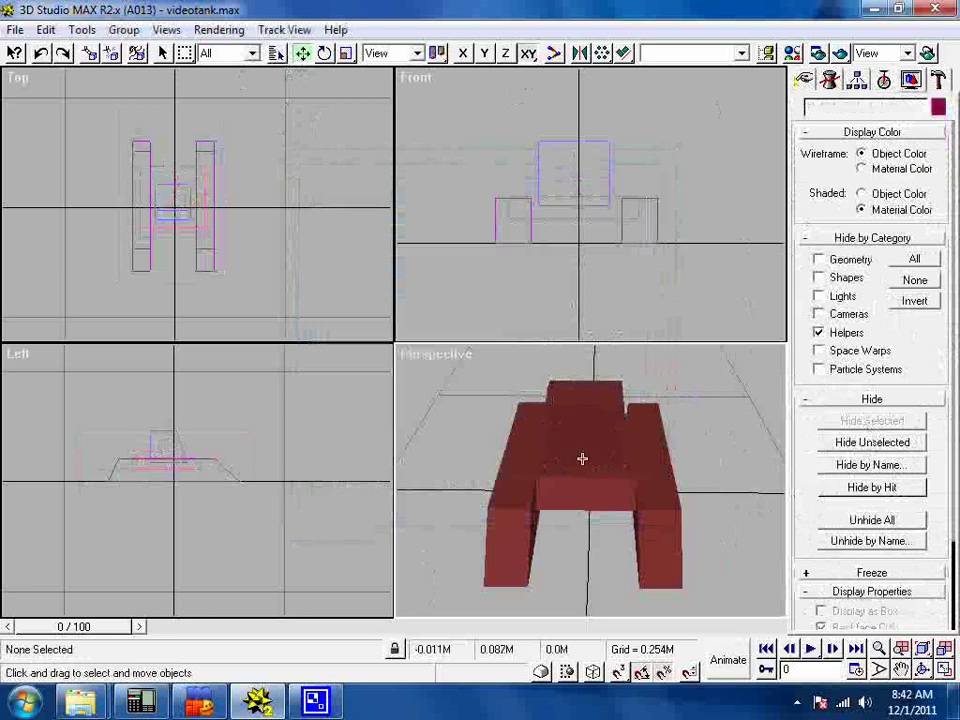
Select Left_Tread0 and Right_Tread0 together and apply a UVW Map modifier to them.
{"action": "left_click", "coordinate": [516, 532]}
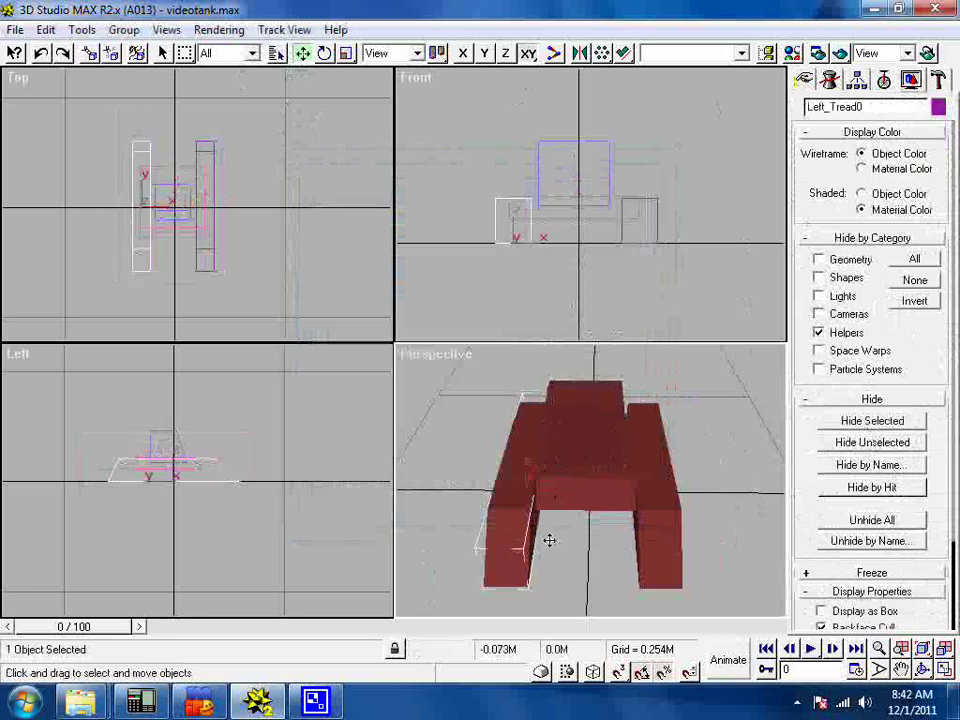
{"action": "left_click", "coordinate": [661, 546], "text": "ctrl"}
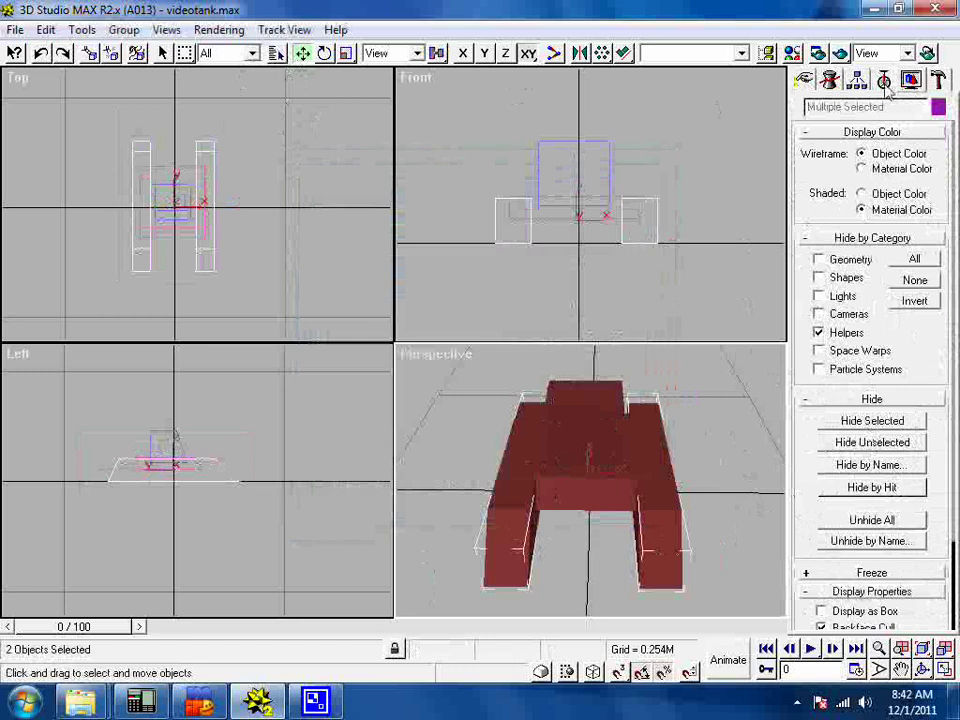
{"action": "left_click", "coordinate": [829, 81]}
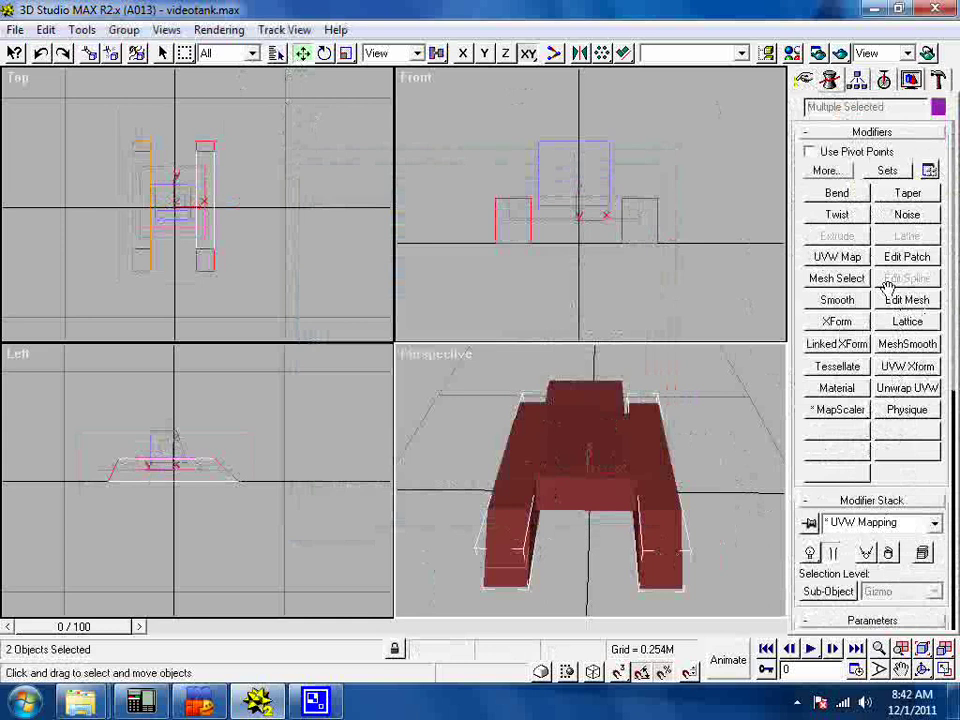
{"action": "left_click", "coordinate": [842, 261]}
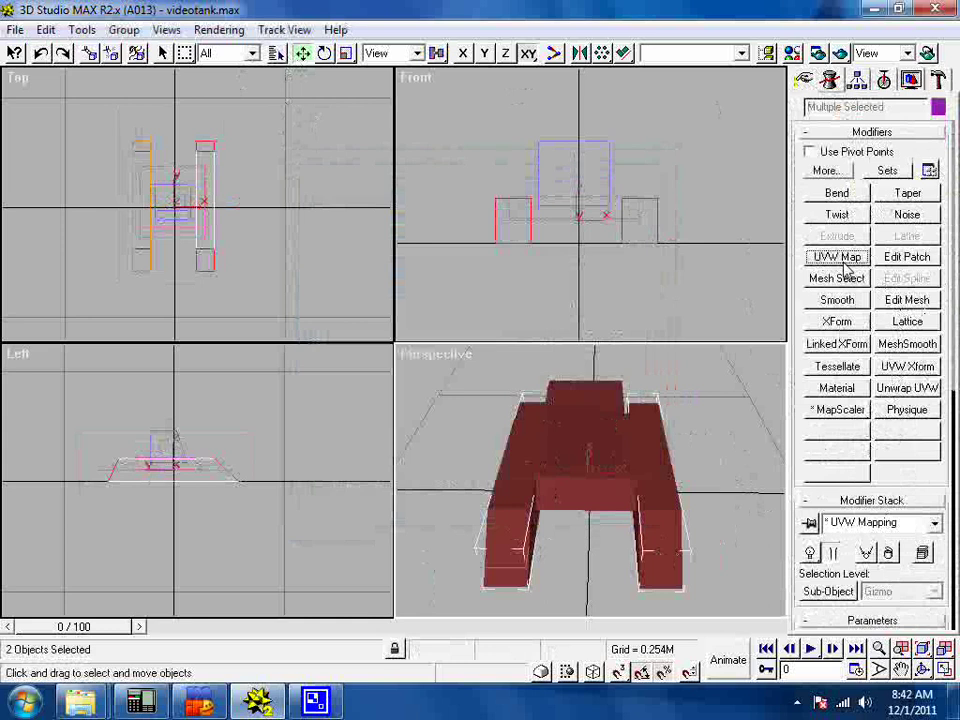
Try the Y and X alignments for the treads' planar mapping, then set the alignment to Z and fit the gizmo.
{"action": "left_click_drag", "start_coordinate": [949, 268], "coordinate": [932, 22]}
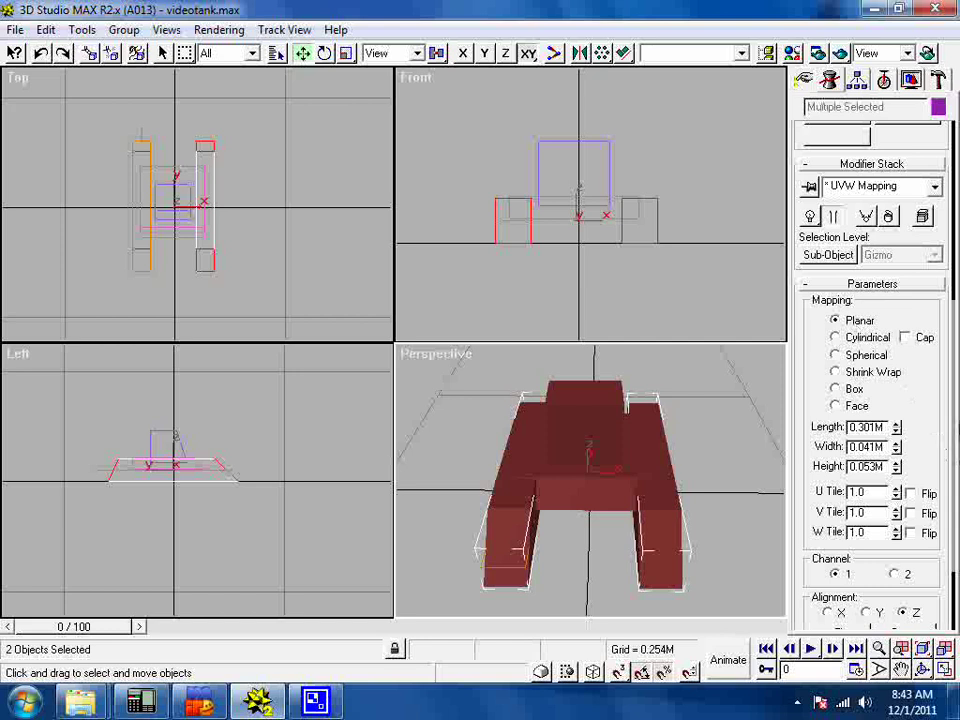
{"action": "left_click_drag", "start_coordinate": [945, 487], "coordinate": [946, 443]}
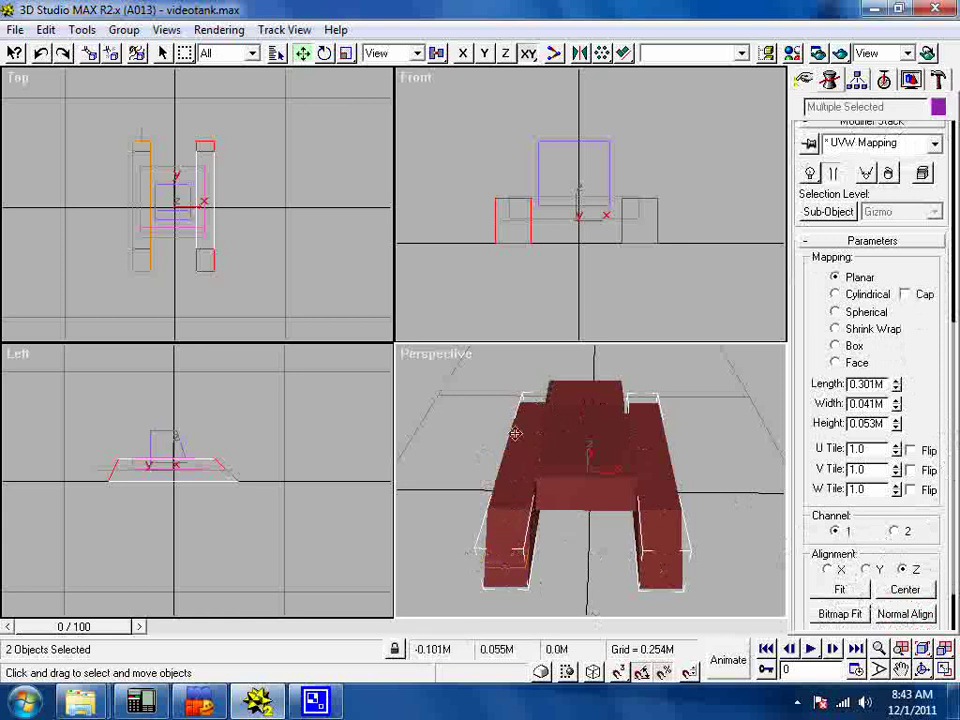
{"action": "left_click", "coordinate": [866, 569]}
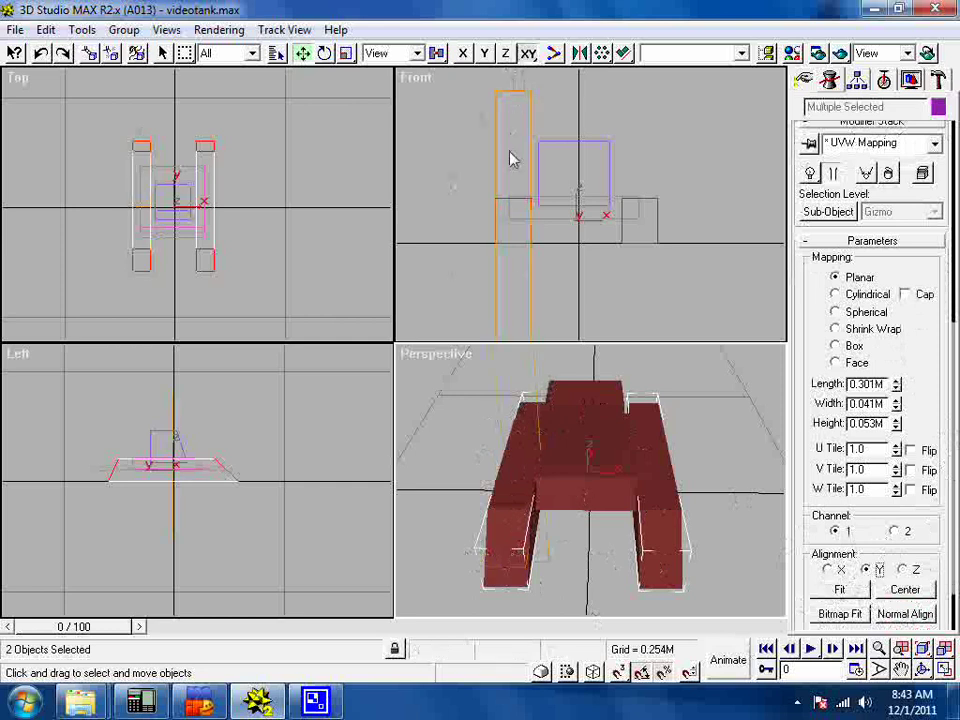
{"action": "left_click", "coordinate": [838, 570]}
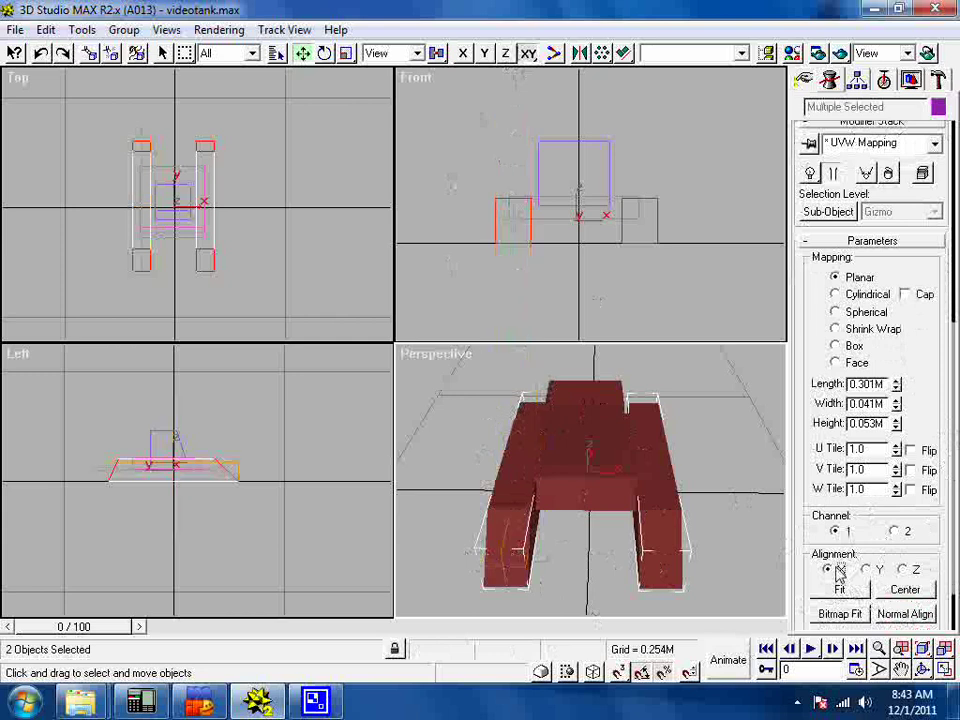
{"action": "left_click", "coordinate": [903, 570]}
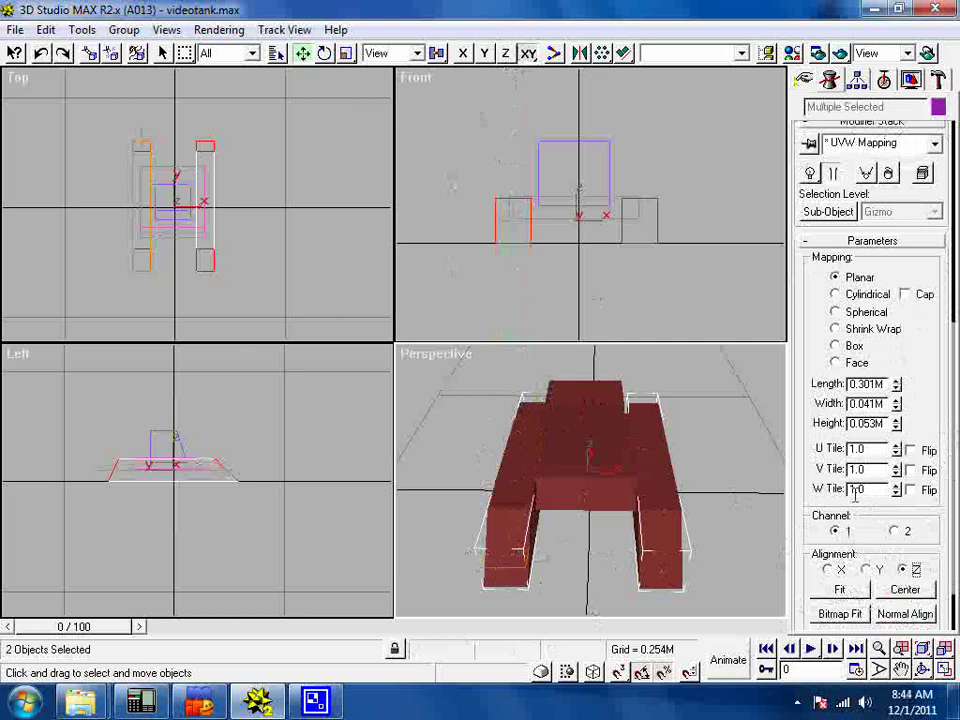
{"action": "left_click", "coordinate": [850, 591]}
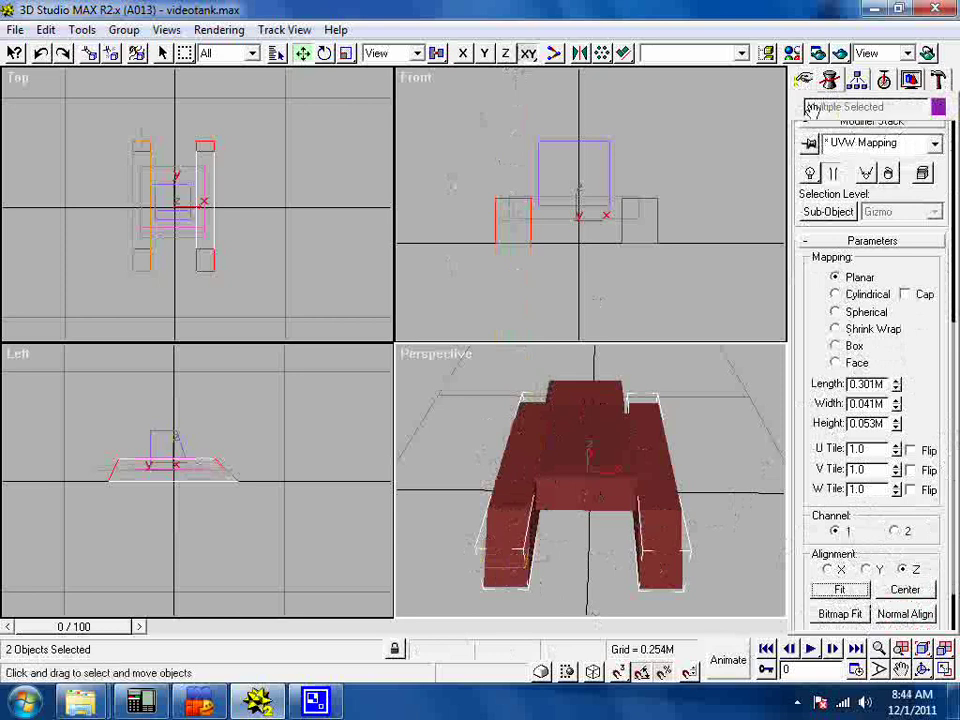
Apply an Unwrap UVW modifier to the two treads and open its UVW editor.
{"action": "left_click_drag", "start_coordinate": [952, 188], "coordinate": [948, 615]}
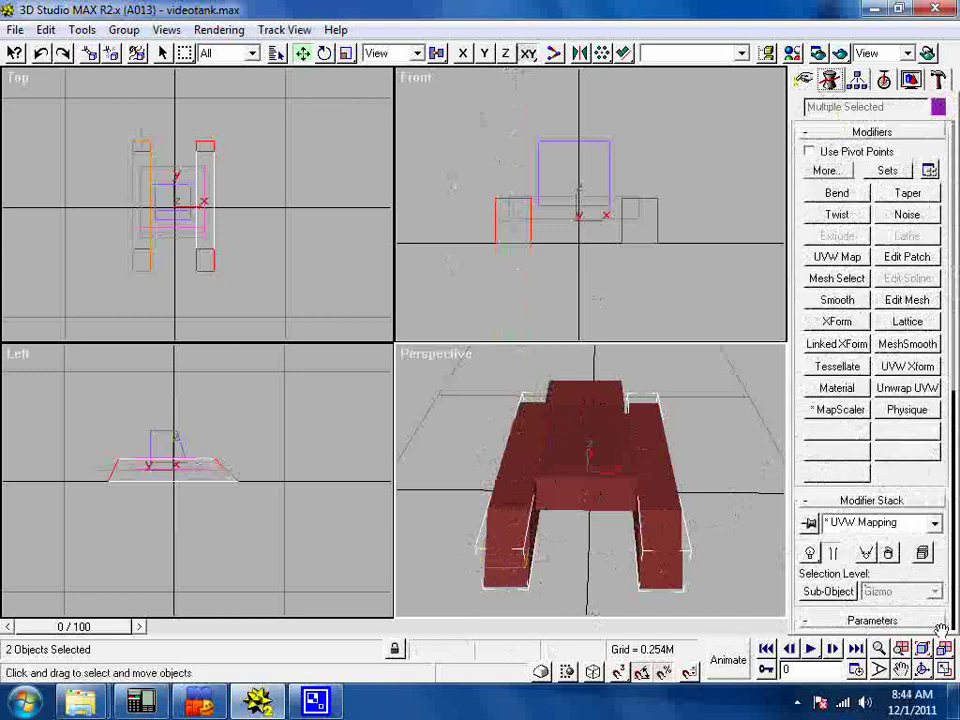
{"action": "left_click", "coordinate": [903, 389]}
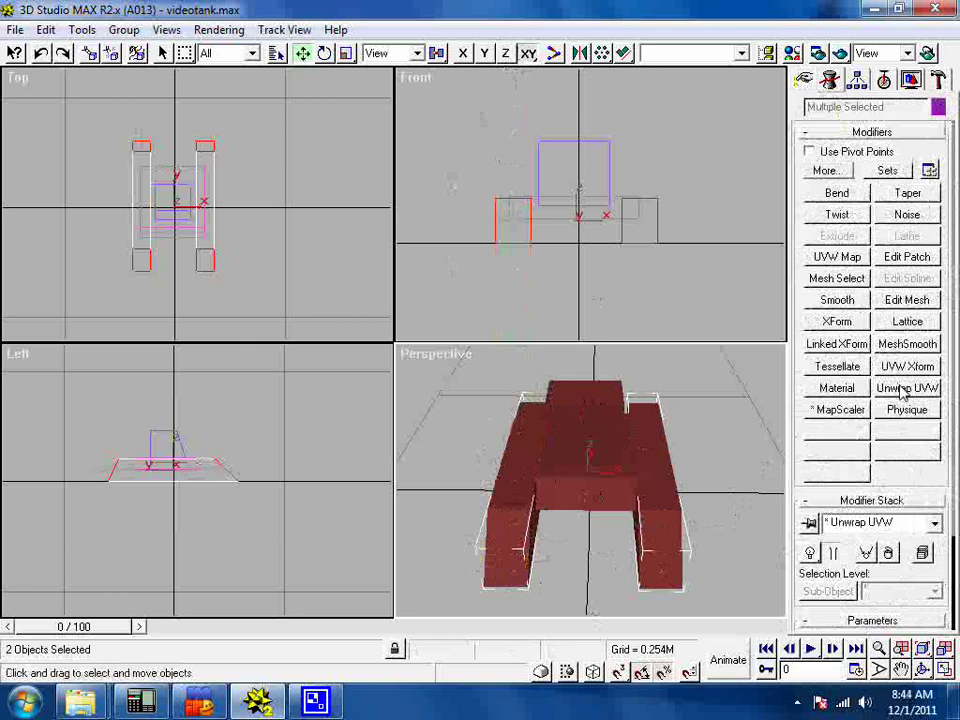
{"action": "left_click_drag", "start_coordinate": [943, 452], "coordinate": [897, 203]}
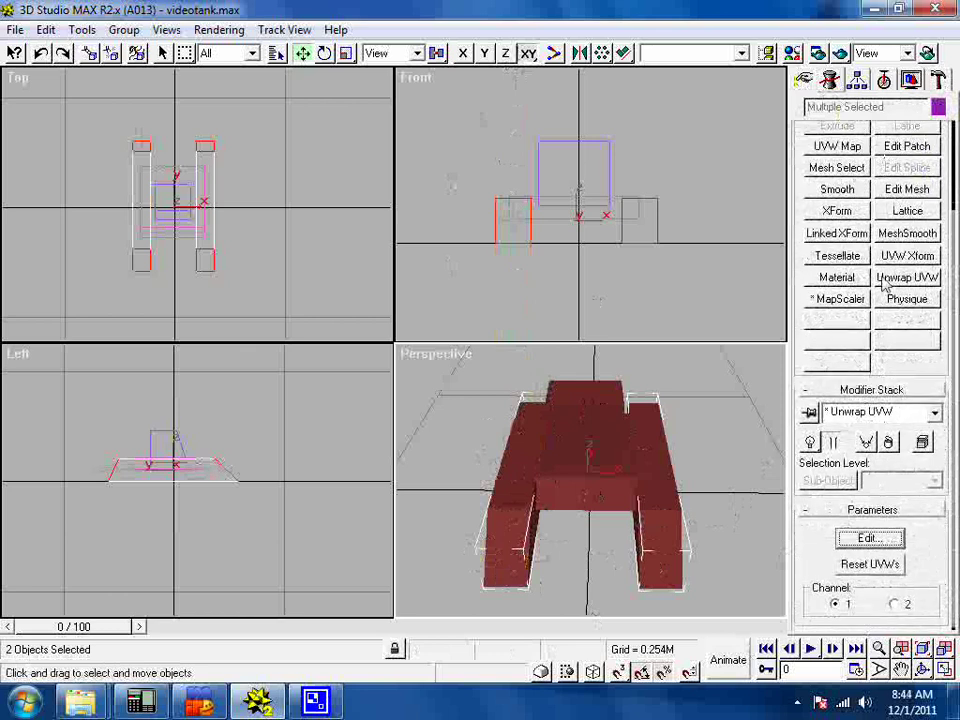
{"action": "left_click", "coordinate": [868, 539]}
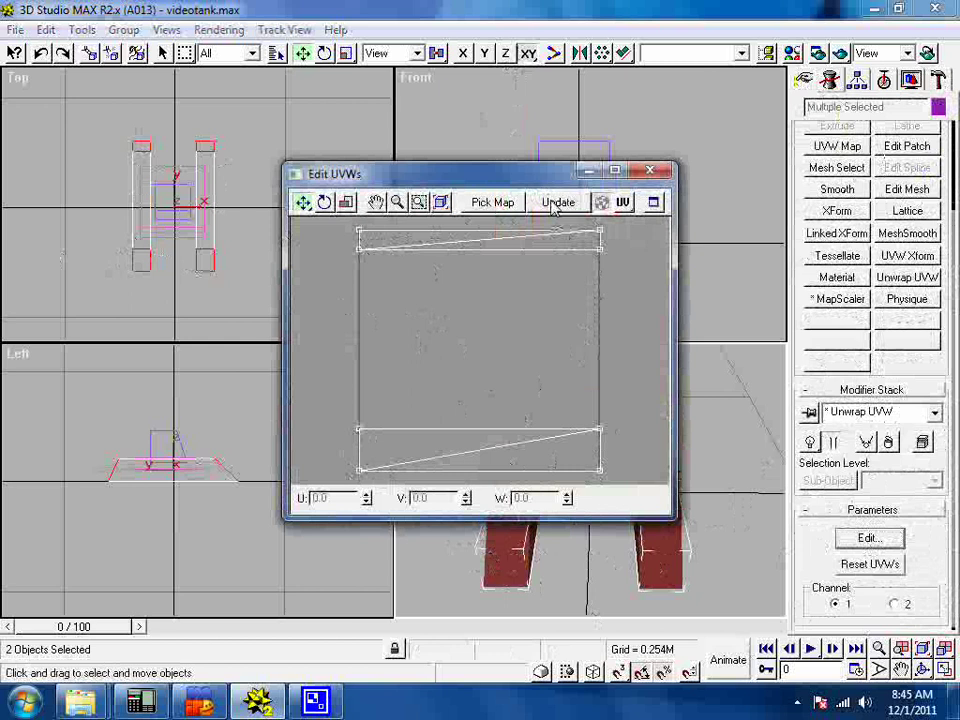
Pick the Adobe Photoshop Plug-In Filter map as the UVW editor's background, view the map list again, and close the editor.
{"action": "left_click", "coordinate": [489, 203]}
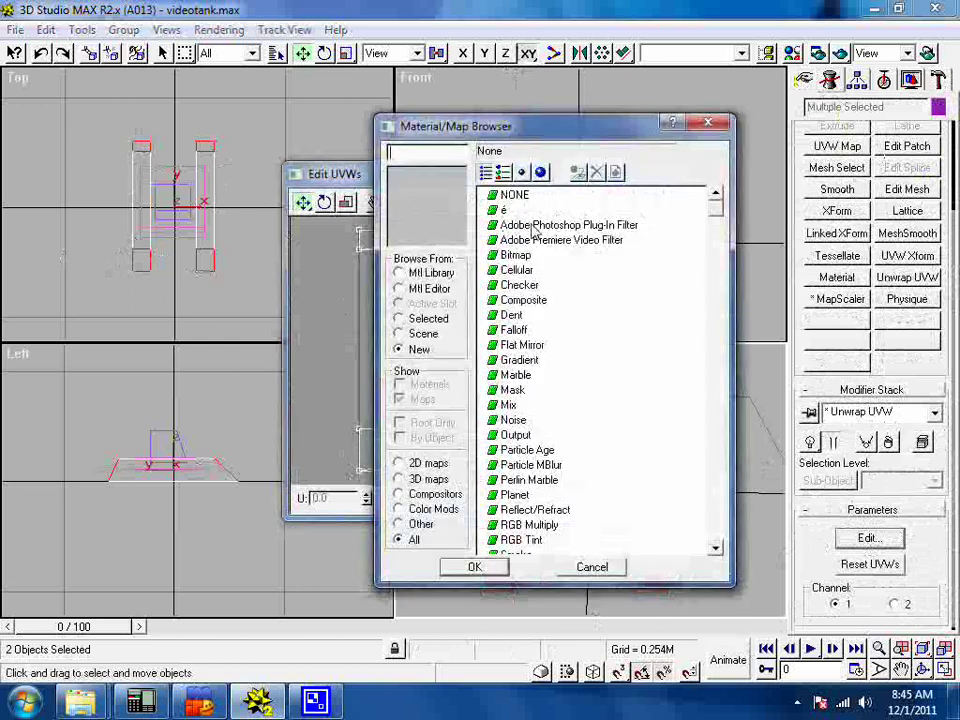
{"action": "left_click", "coordinate": [536, 228]}
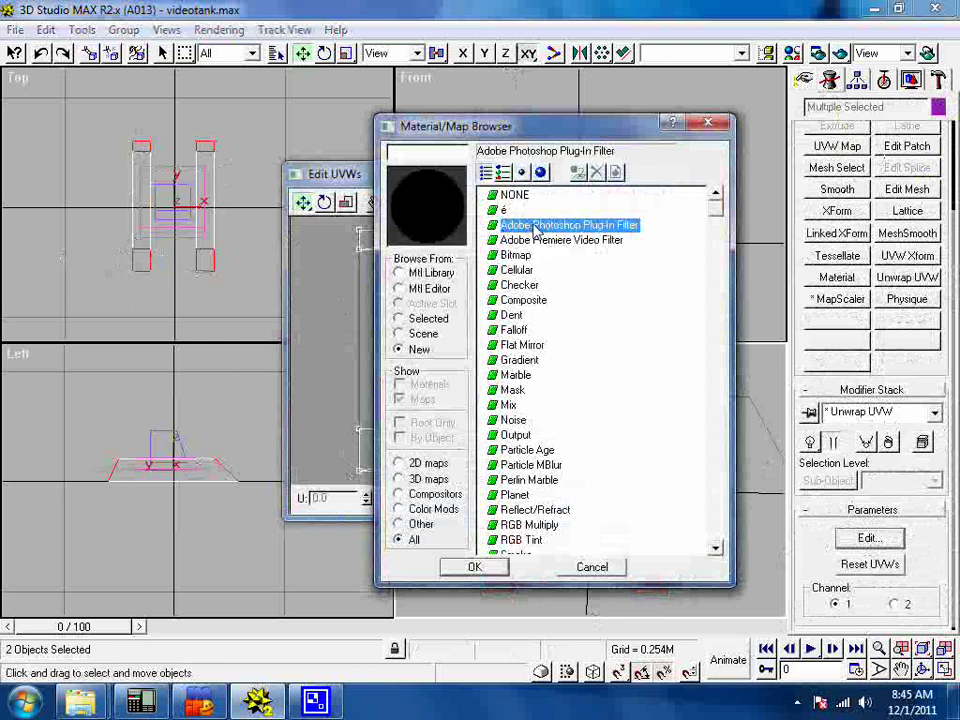
{"action": "double_click", "coordinate": [536, 228]}
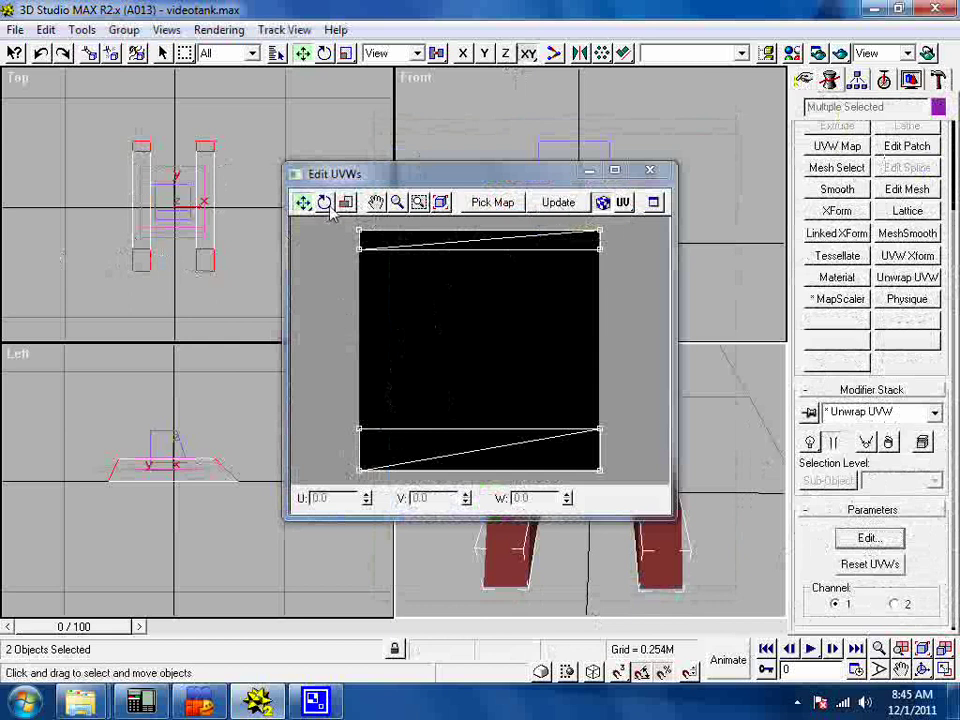
{"action": "left_click", "coordinate": [480, 204]}
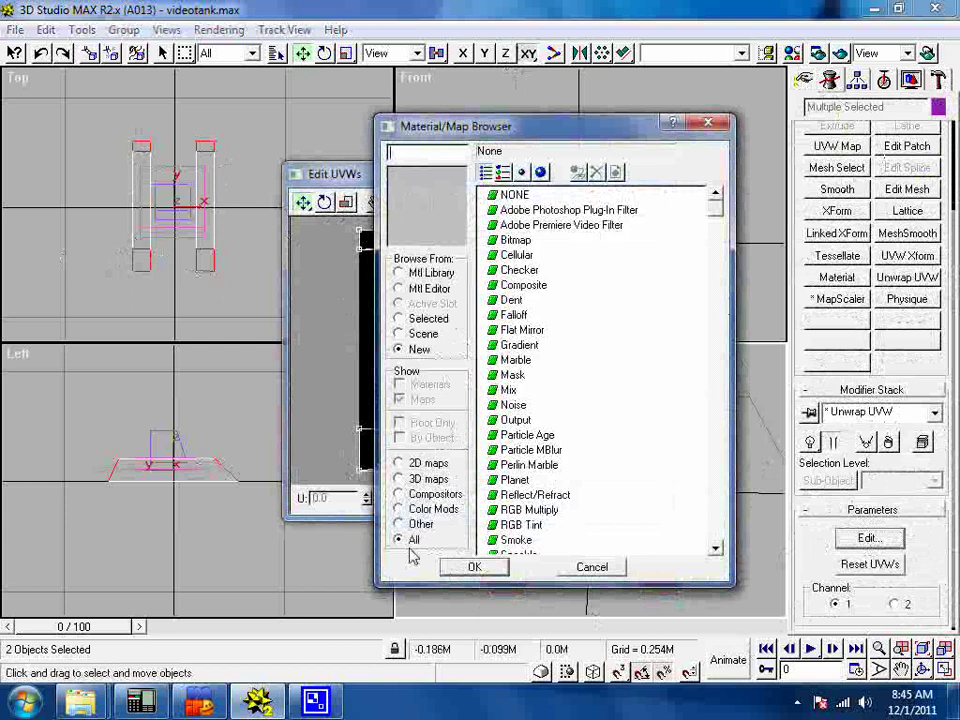
{"action": "left_click", "coordinate": [710, 126]}
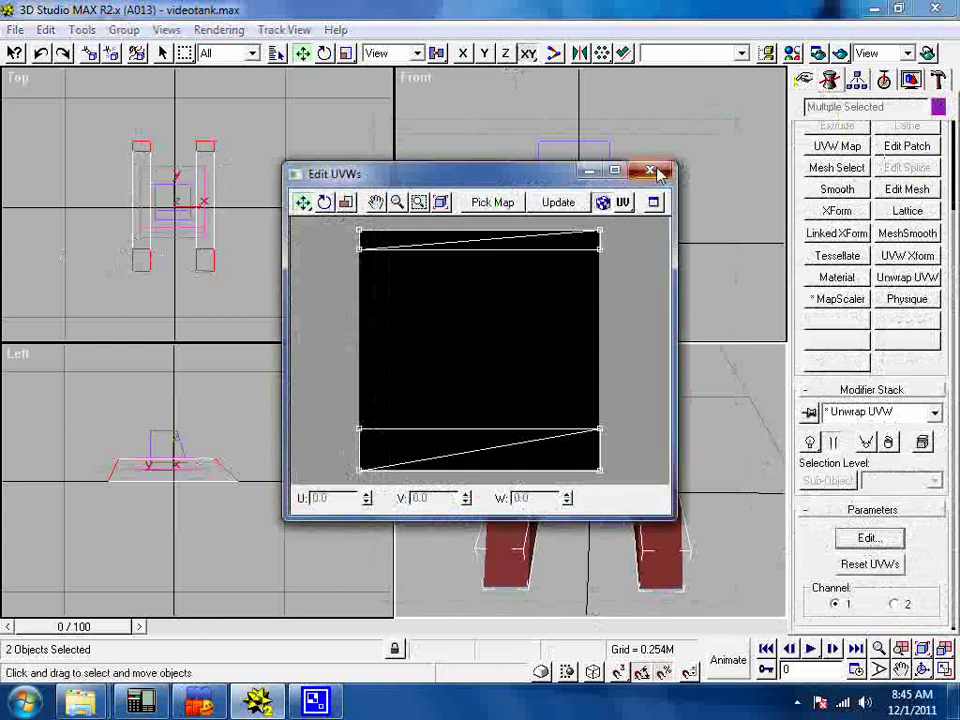
{"action": "left_click", "coordinate": [651, 172]}
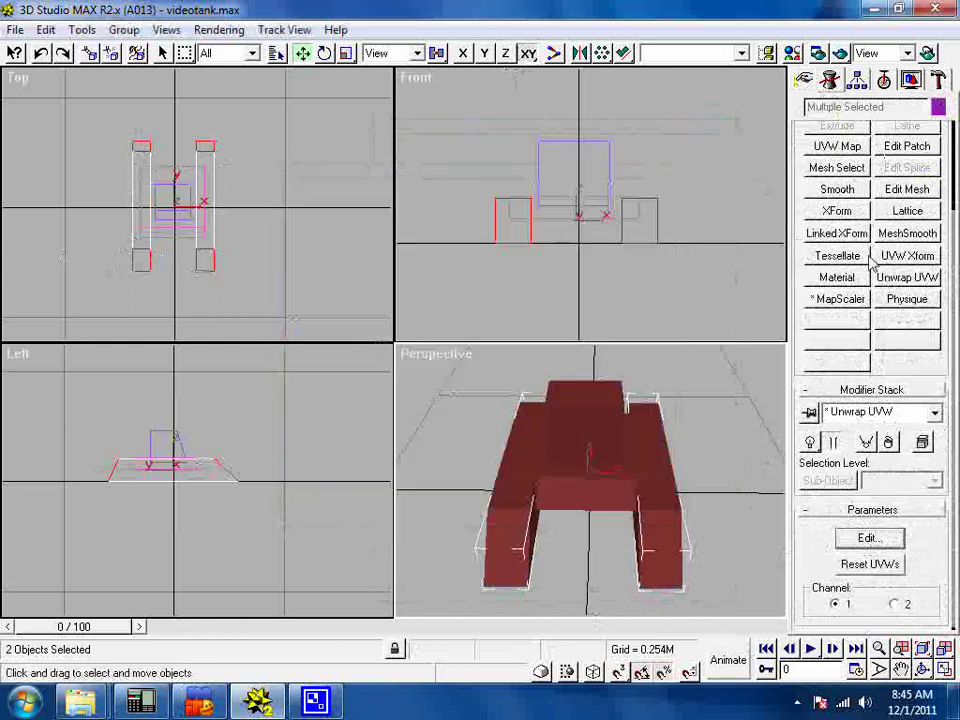
Open the Texporter utility and pick the left tread to generate its 512 by 512 texture layout image.
{"action": "left_click", "coordinate": [940, 82]}
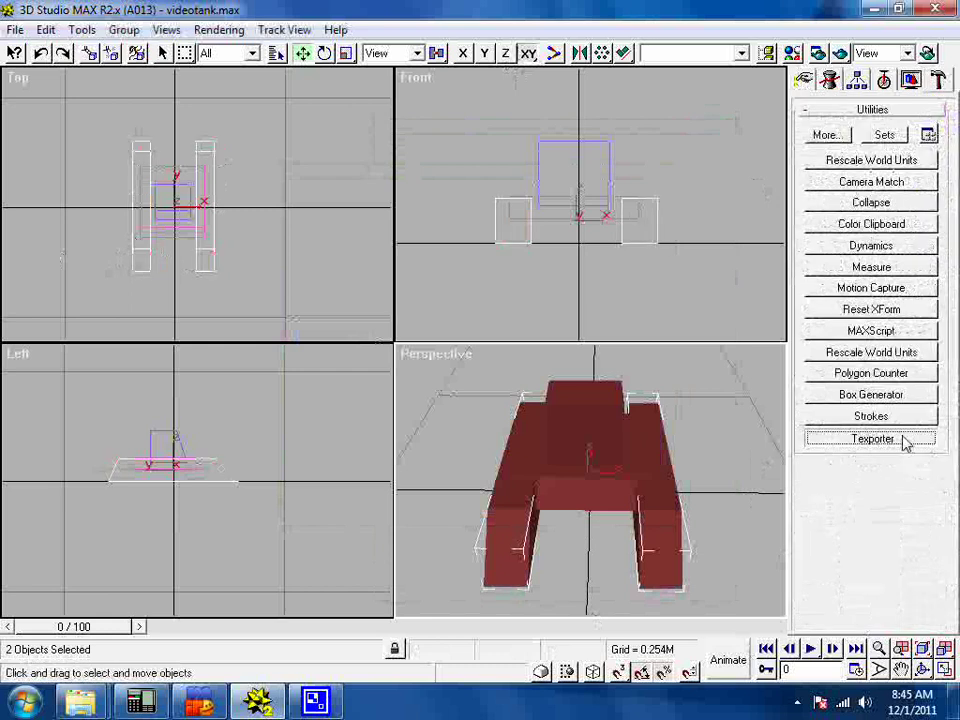
{"action": "left_click", "coordinate": [905, 443]}
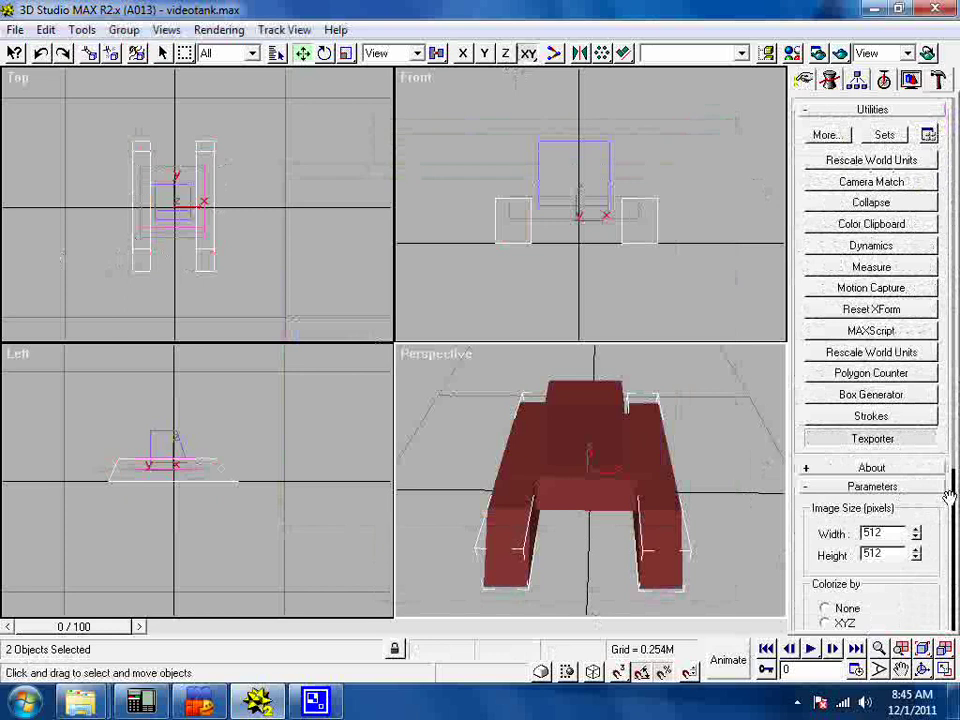
{"action": "left_click_drag", "start_coordinate": [949, 497], "coordinate": [902, 358]}
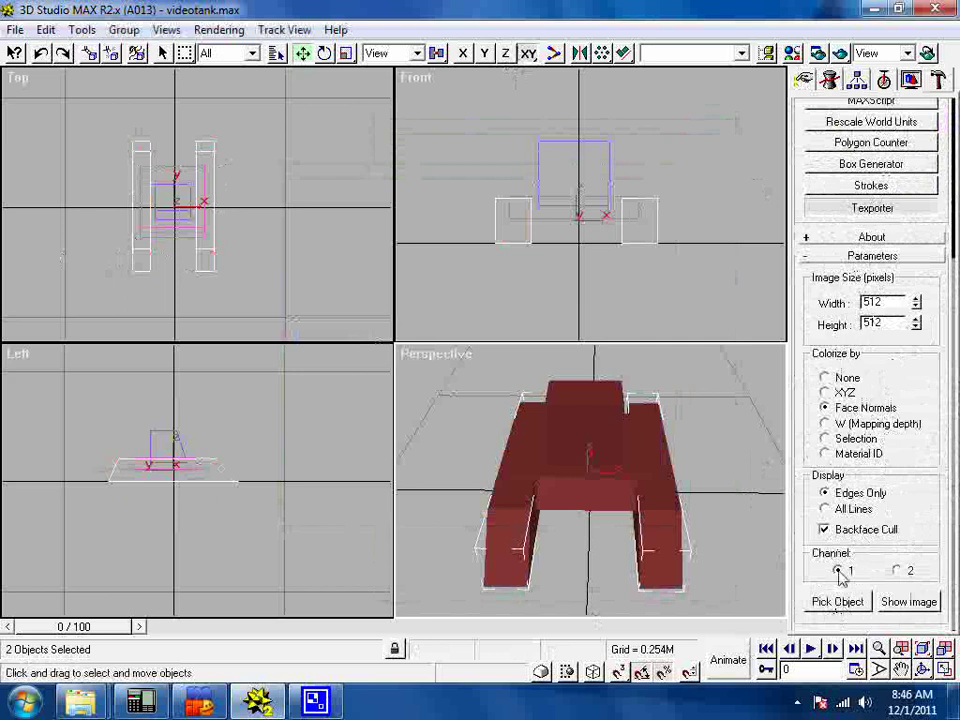
{"action": "left_click", "coordinate": [838, 602]}
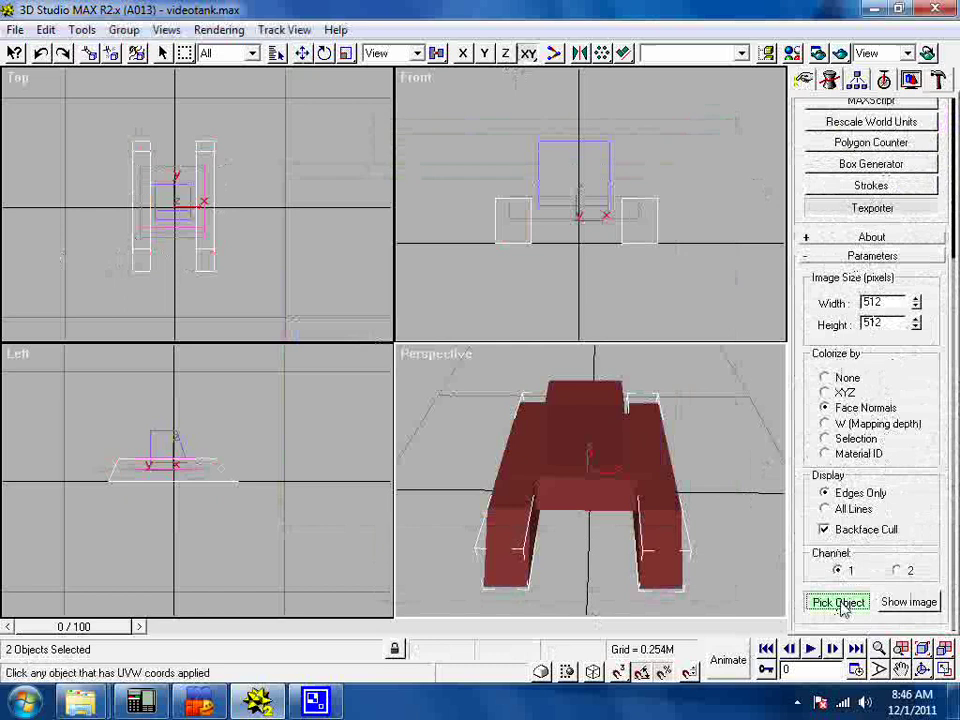
{"action": "left_click", "coordinate": [513, 530]}
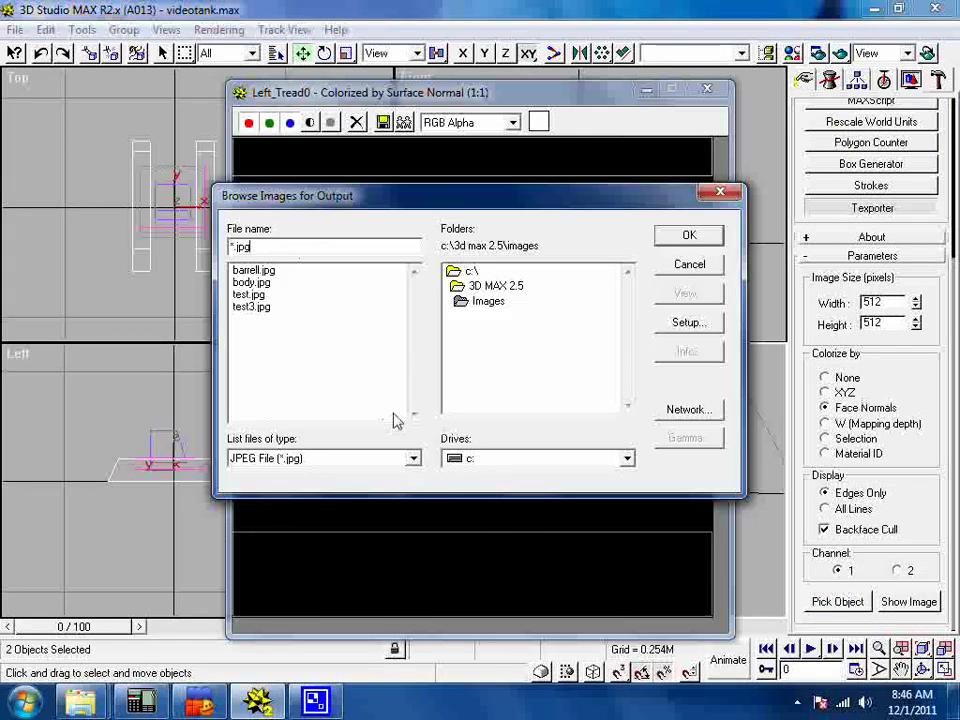
Save the tread layout as treads.jpg in the user's Desktop folder and close the image window.
{"action": "left_click", "coordinate": [491, 276]}
{"action": "double_click", "coordinate": [491, 277]}
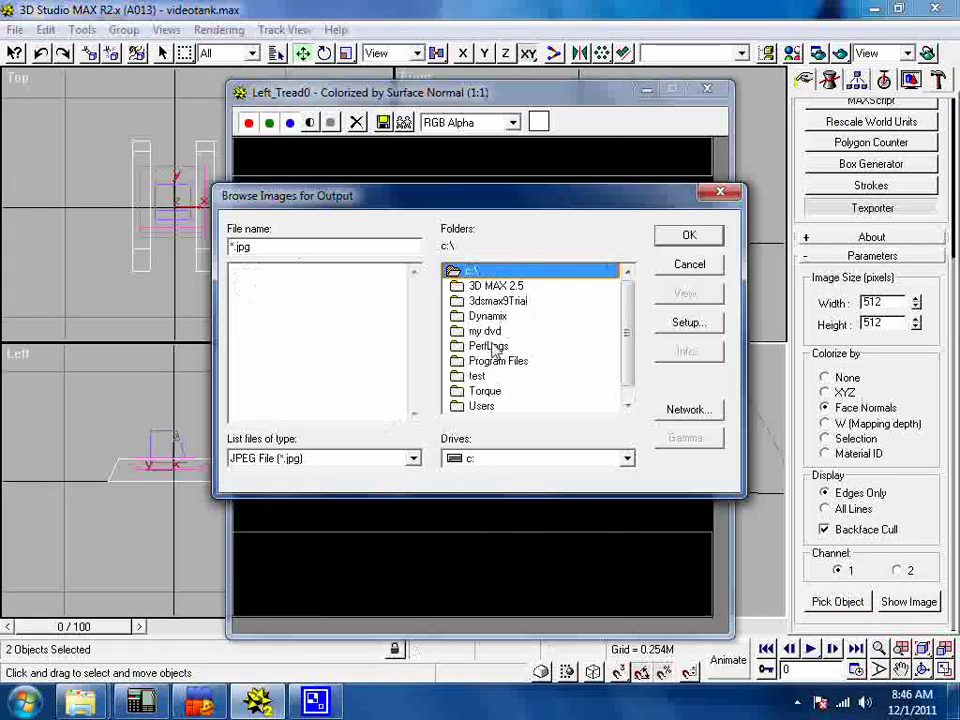
{"action": "double_click", "coordinate": [483, 404]}
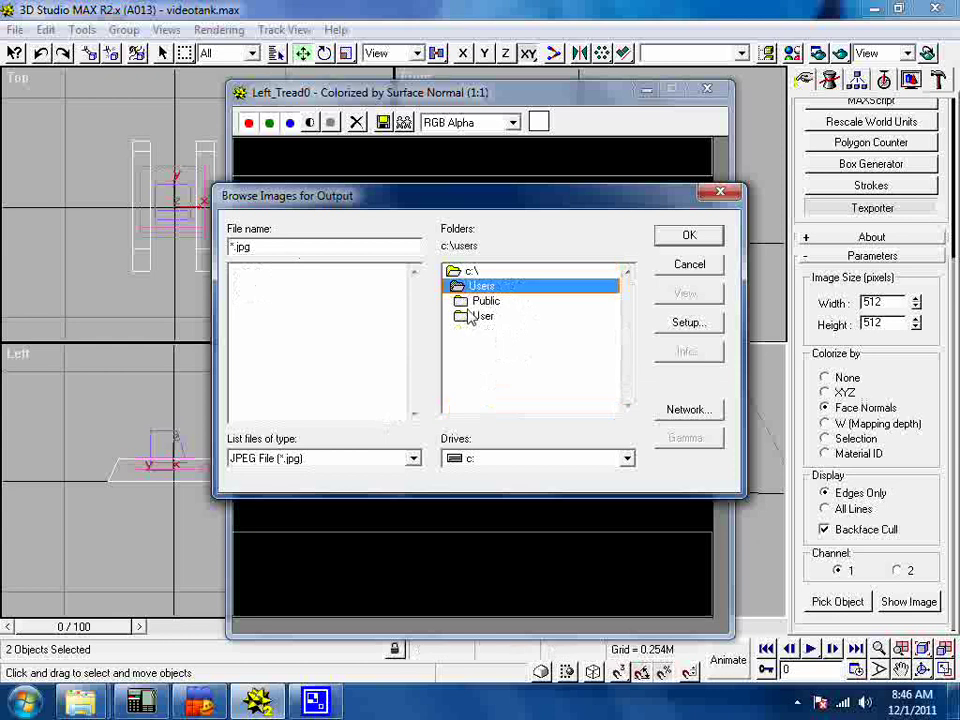
{"action": "double_click", "coordinate": [471, 315]}
{"action": "double_click", "coordinate": [477, 318]}
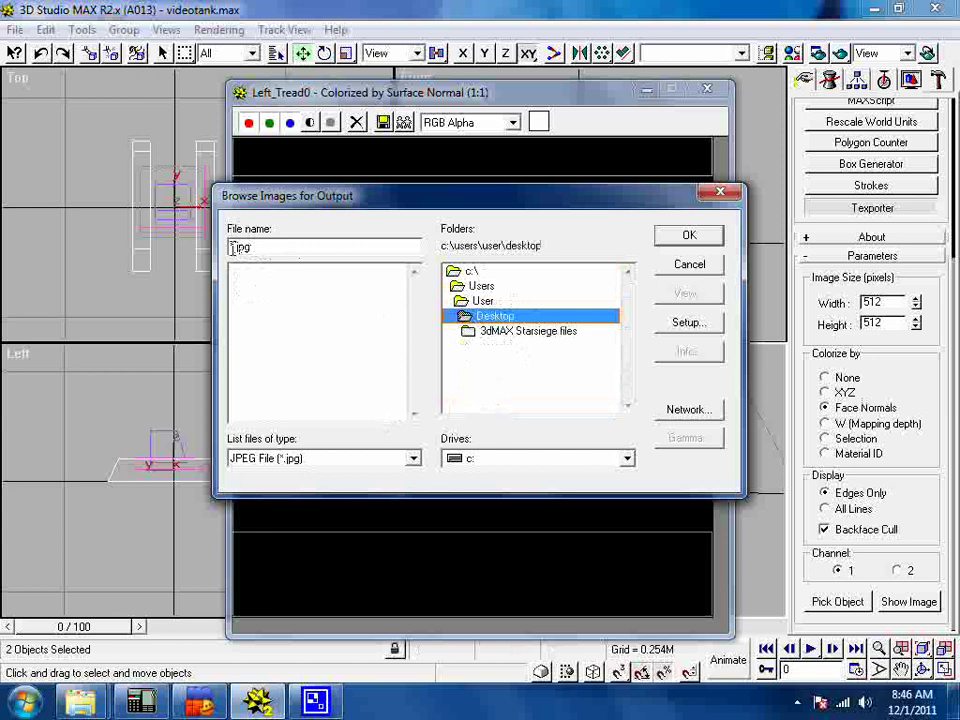
{"action": "left_click_drag", "start_coordinate": [234, 248], "coordinate": [231, 247]}
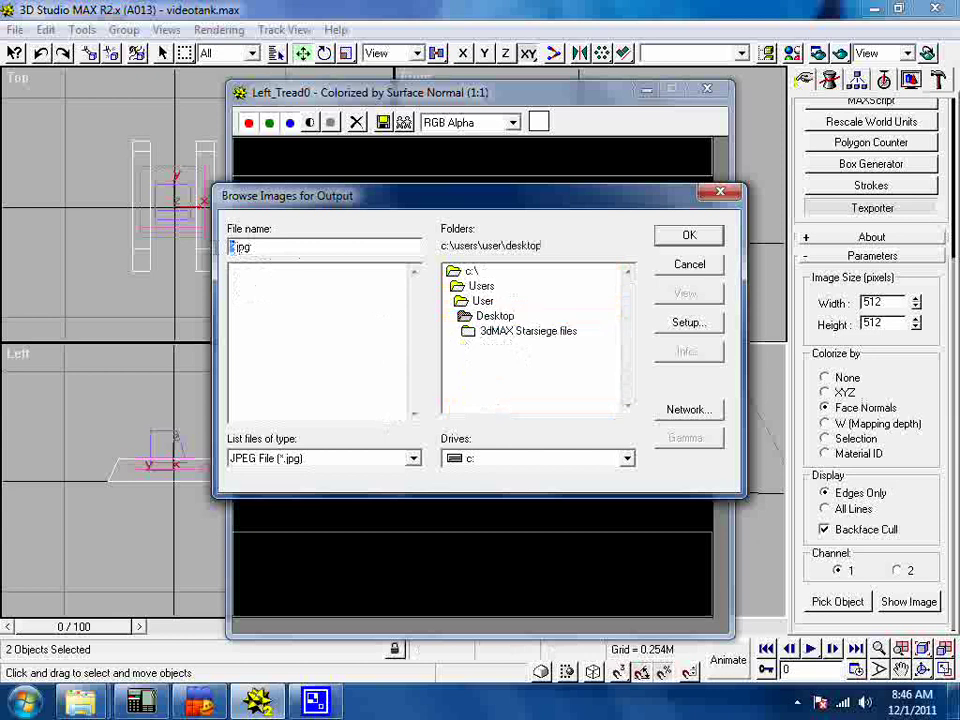
{"action": "type", "text": "treads"}
{"action": "left_click", "coordinate": [707, 244]}
{"action": "left_click", "coordinate": [709, 91]}
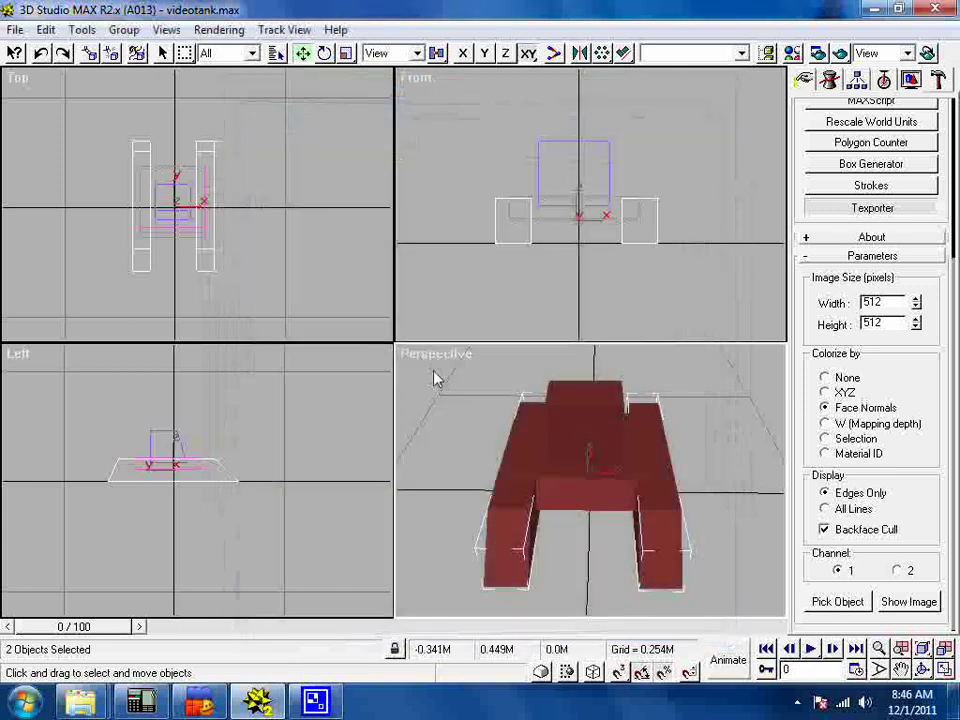
Select body0, apply a UVW Map modifier to it, and fit the planar gizmo to the body.
{"action": "left_click", "coordinate": [599, 499]}
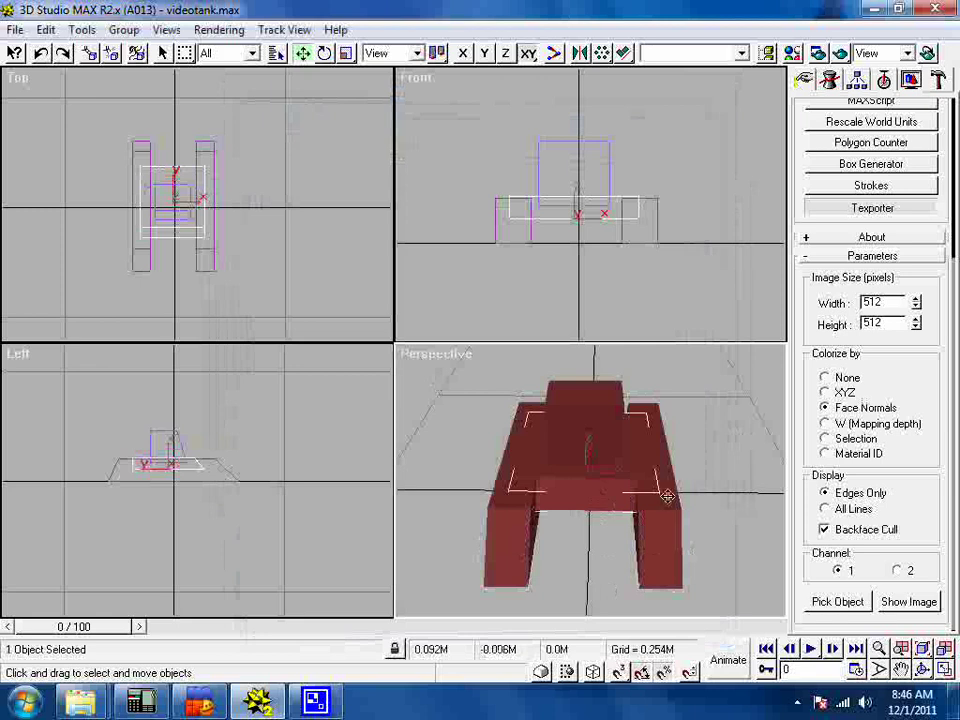
{"action": "left_click", "coordinate": [815, 602]}
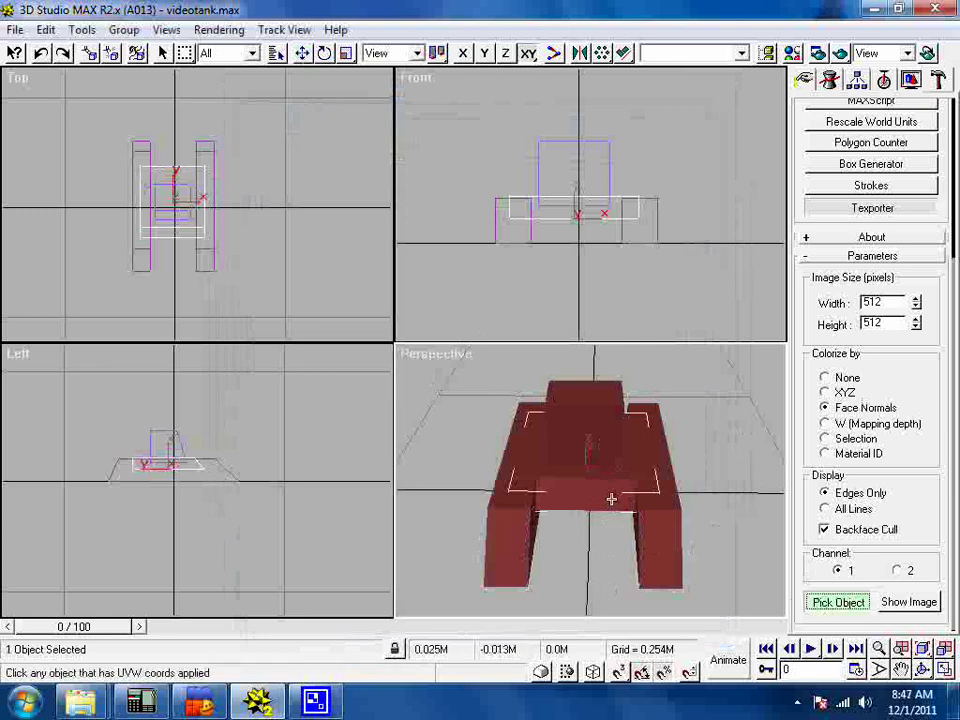
{"action": "left_click", "coordinate": [829, 606]}
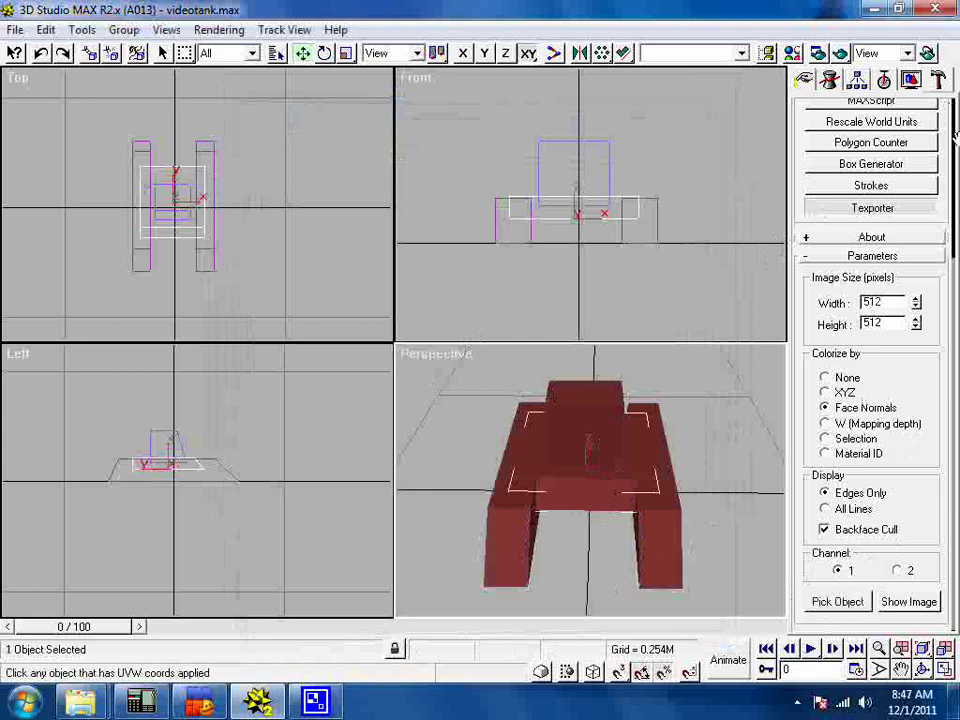
{"action": "left_click_drag", "start_coordinate": [956, 138], "coordinate": [956, 354]}
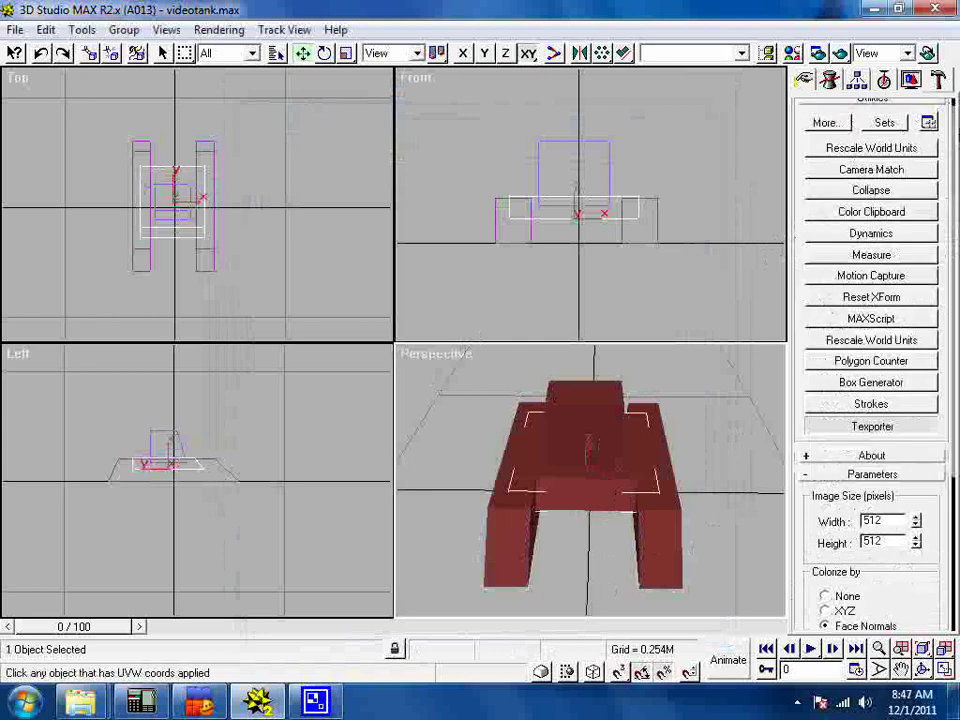
{"action": "left_click_drag", "start_coordinate": [950, 134], "coordinate": [954, 214]}
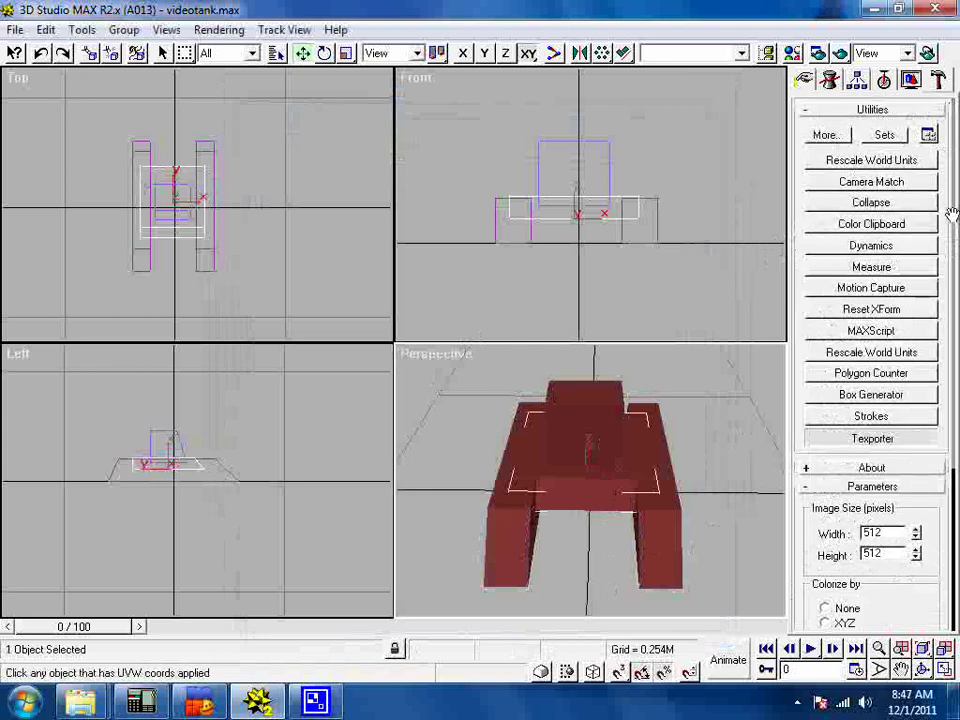
{"action": "left_click", "coordinate": [829, 81]}
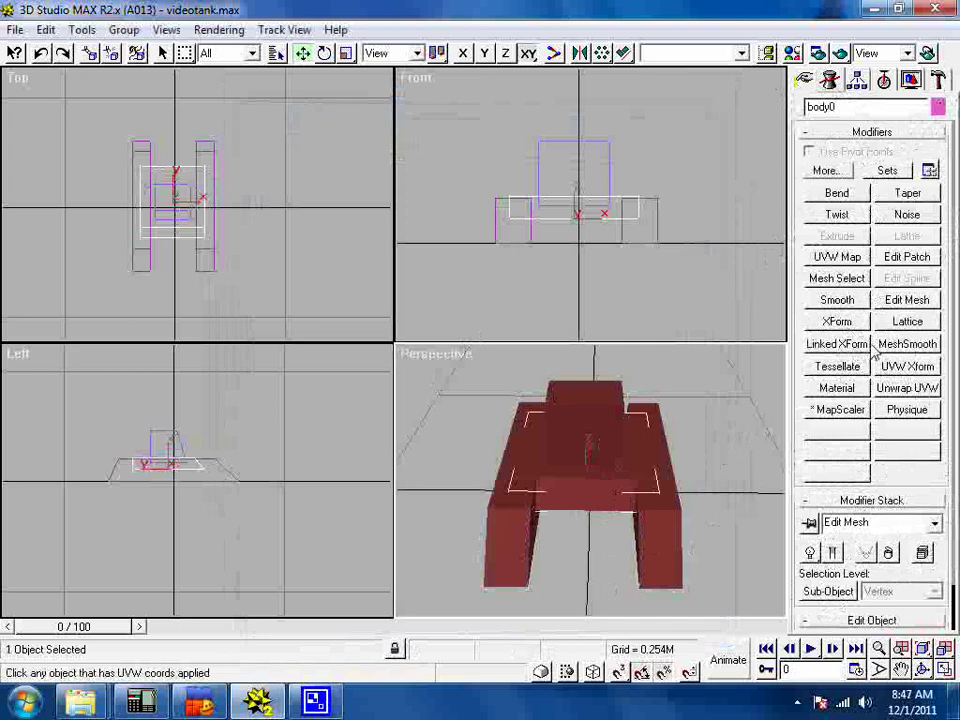
{"action": "left_click", "coordinate": [848, 258]}
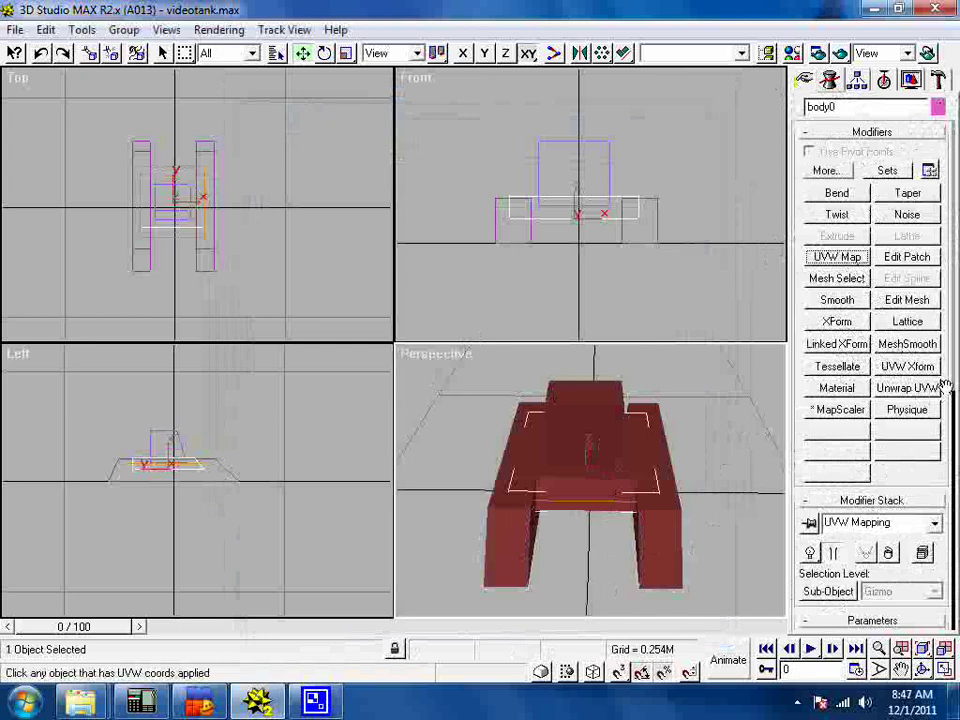
{"action": "left_click_drag", "start_coordinate": [945, 387], "coordinate": [940, 1]}
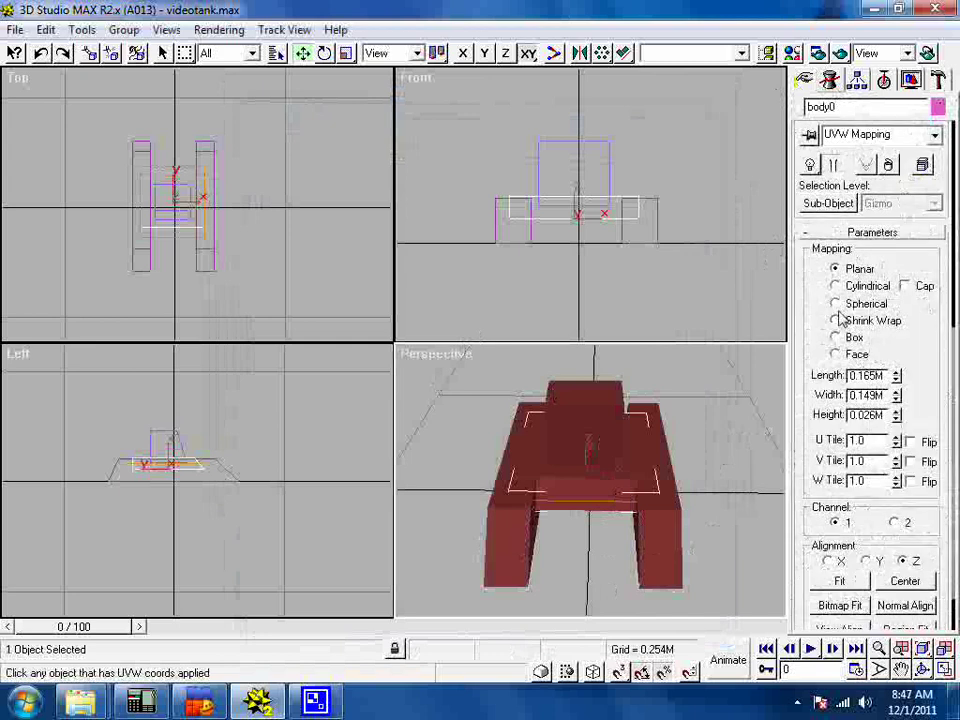
{"action": "left_click", "coordinate": [847, 588]}
{"action": "left_click_drag", "start_coordinate": [951, 569], "coordinate": [951, 503]}
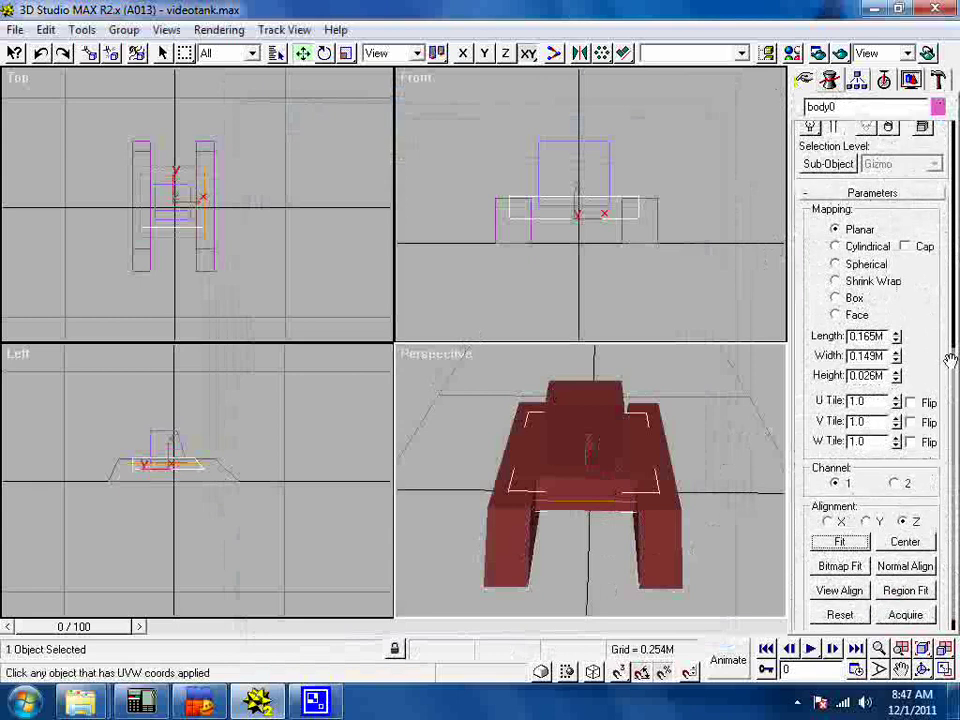
Apply an Unwrap UVW modifier to body0, view its layout in the UVW editor, and close the editor.
{"action": "left_click_drag", "start_coordinate": [950, 360], "coordinate": [945, 715]}
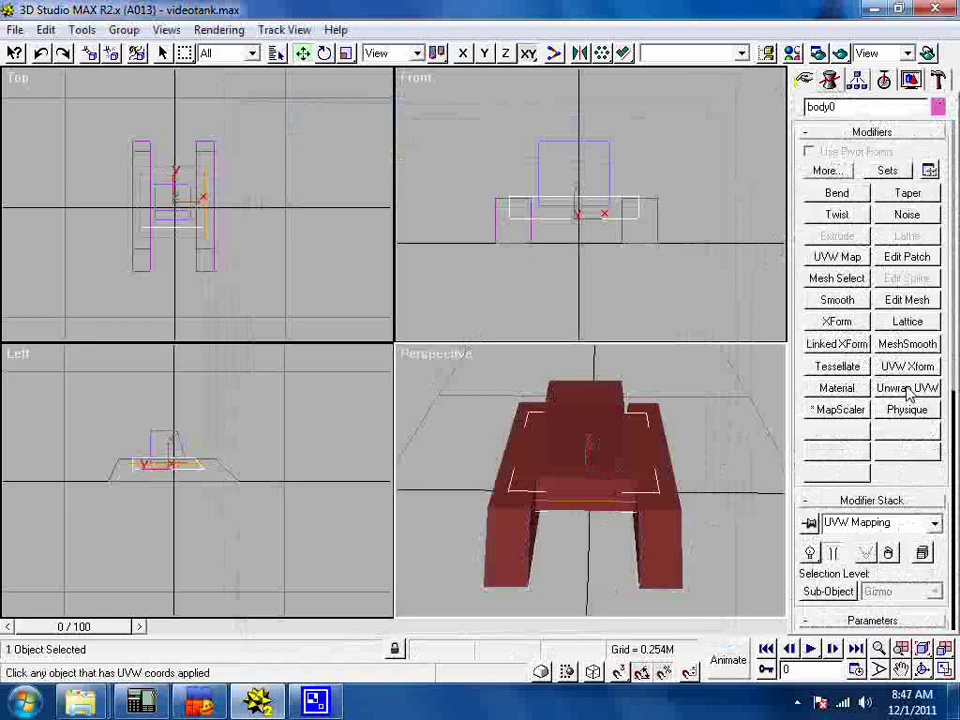
{"action": "left_click", "coordinate": [907, 397]}
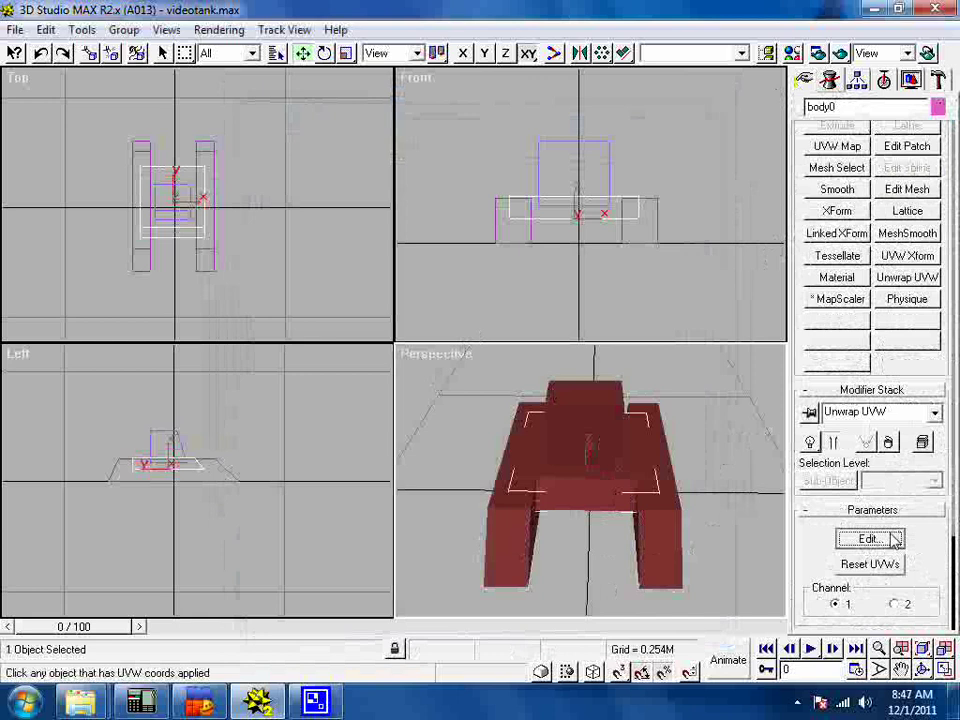
{"action": "left_click", "coordinate": [893, 539]}
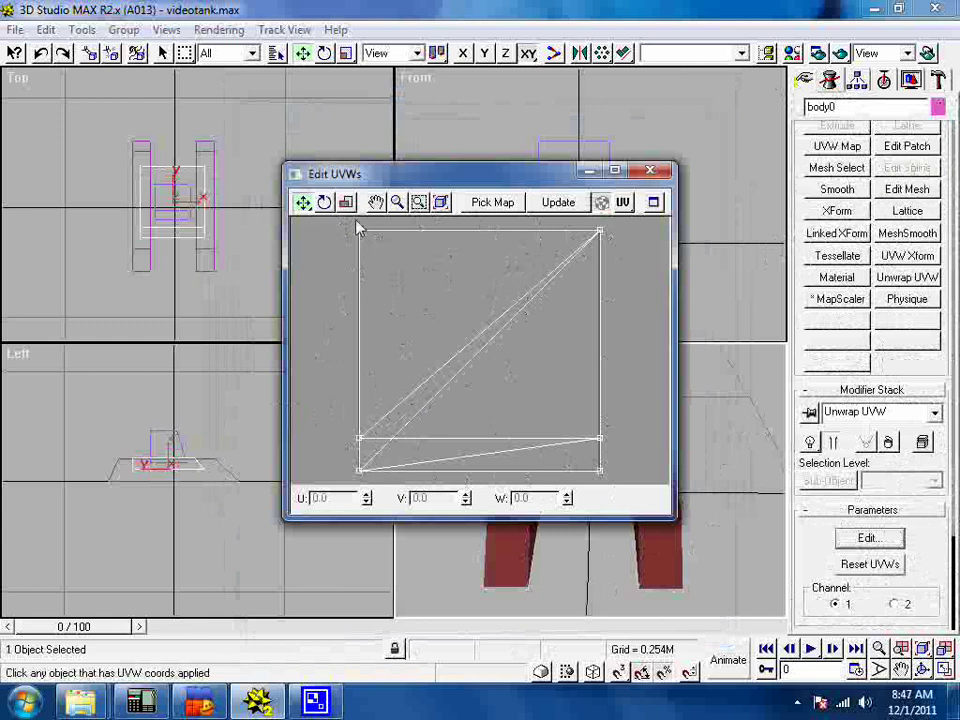
{"action": "left_click", "coordinate": [650, 170]}
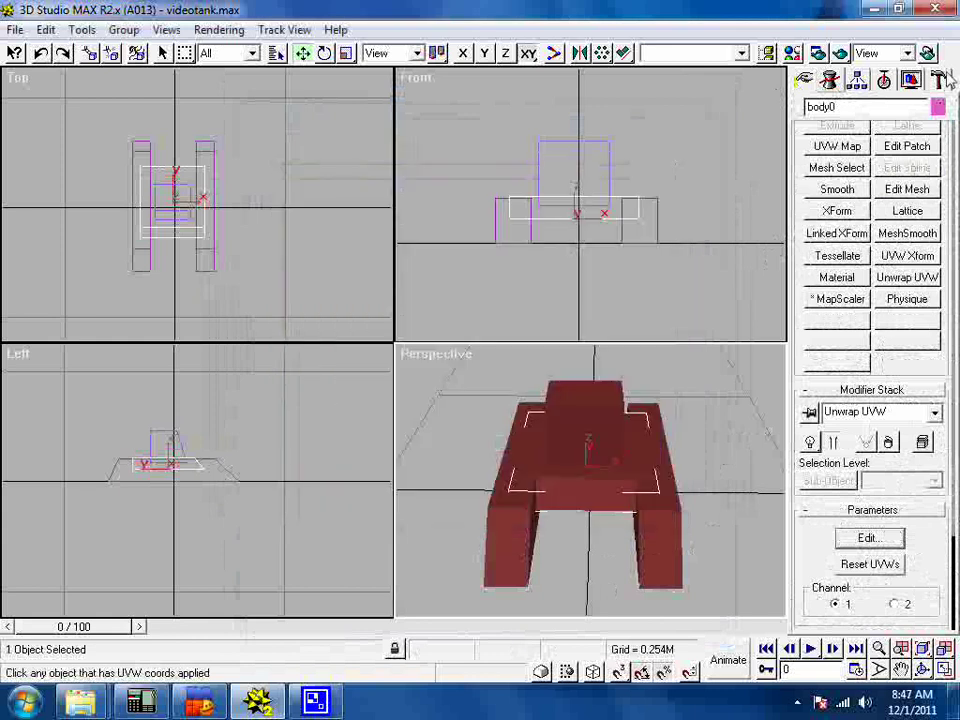
Generate body0's texture layout with Texporter, view it, and close the image window.
{"action": "left_click", "coordinate": [938, 80]}
{"action": "left_click", "coordinate": [872, 438]}
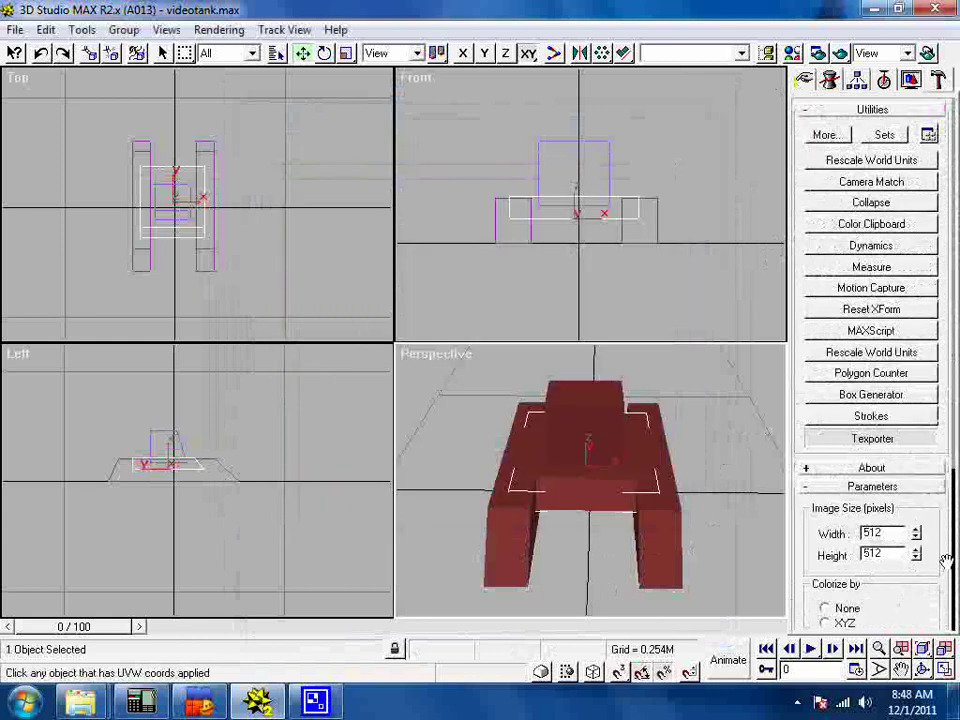
{"action": "left_click_drag", "start_coordinate": [945, 560], "coordinate": [945, 329]}
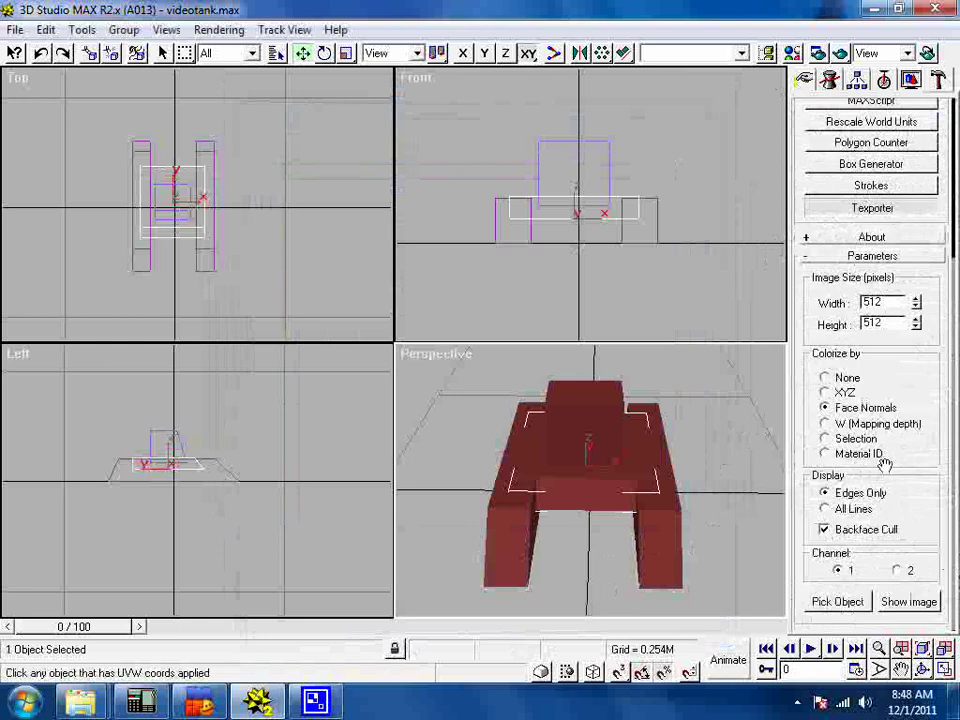
{"action": "left_click", "coordinate": [838, 602]}
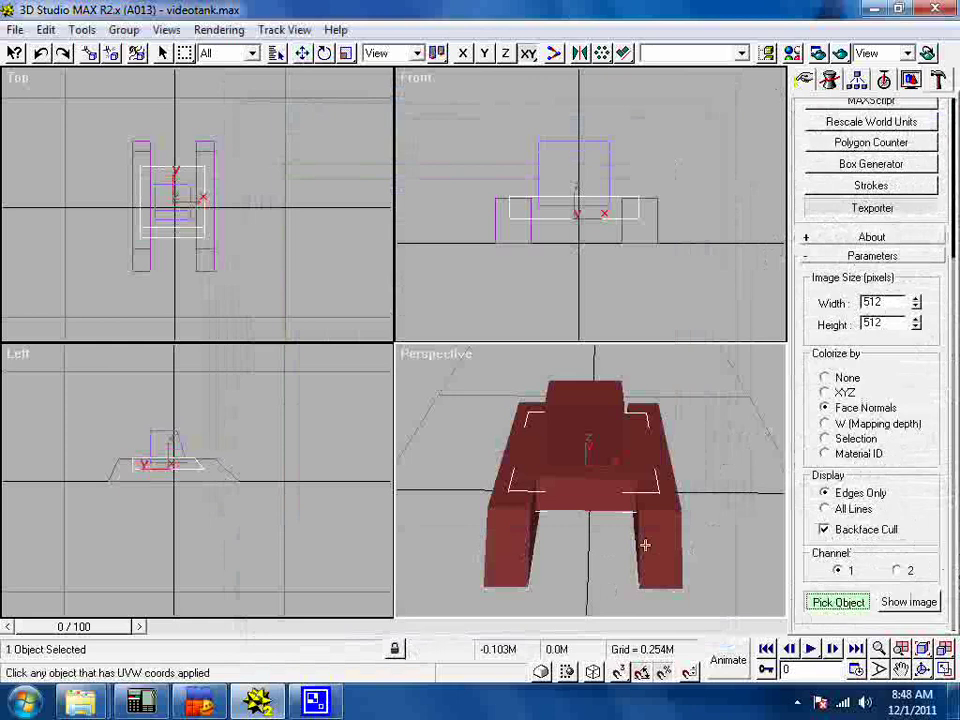
{"action": "left_click", "coordinate": [591, 499]}
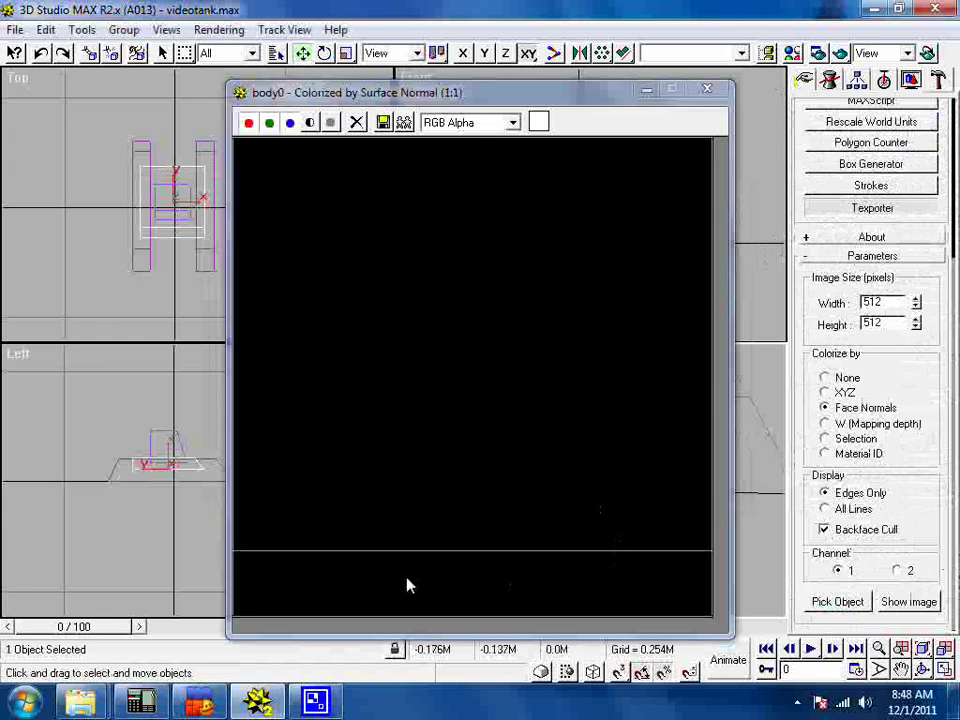
{"action": "left_click", "coordinate": [707, 89]}
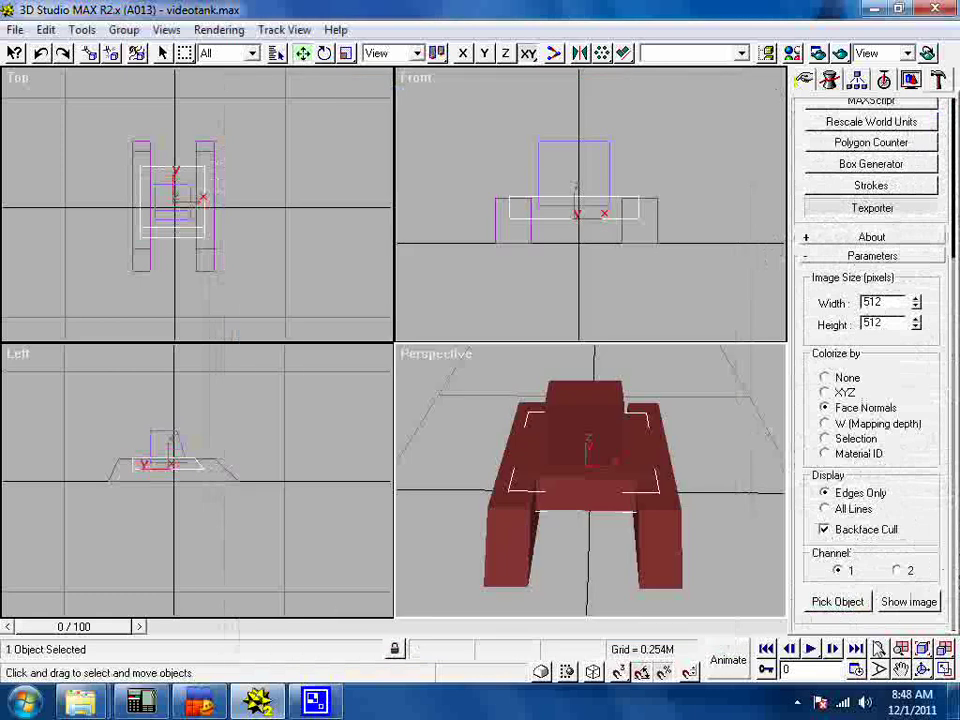
Generate body0's layout a second time, close it, redisplay the rendered image, and close that window too.
{"action": "left_click", "coordinate": [838, 601]}
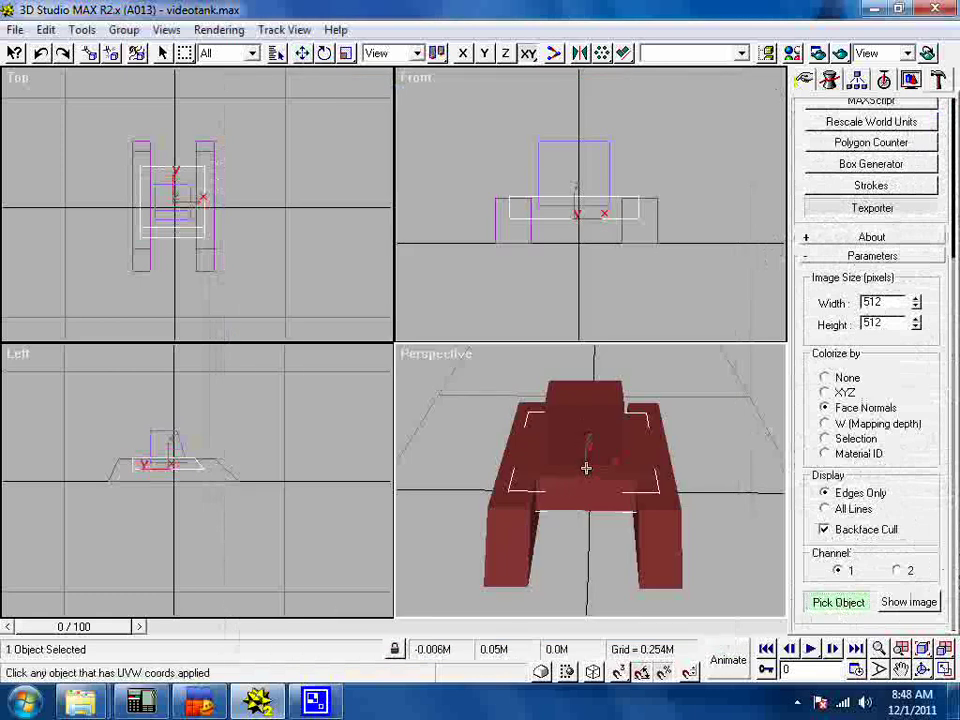
{"action": "left_click", "coordinate": [586, 468]}
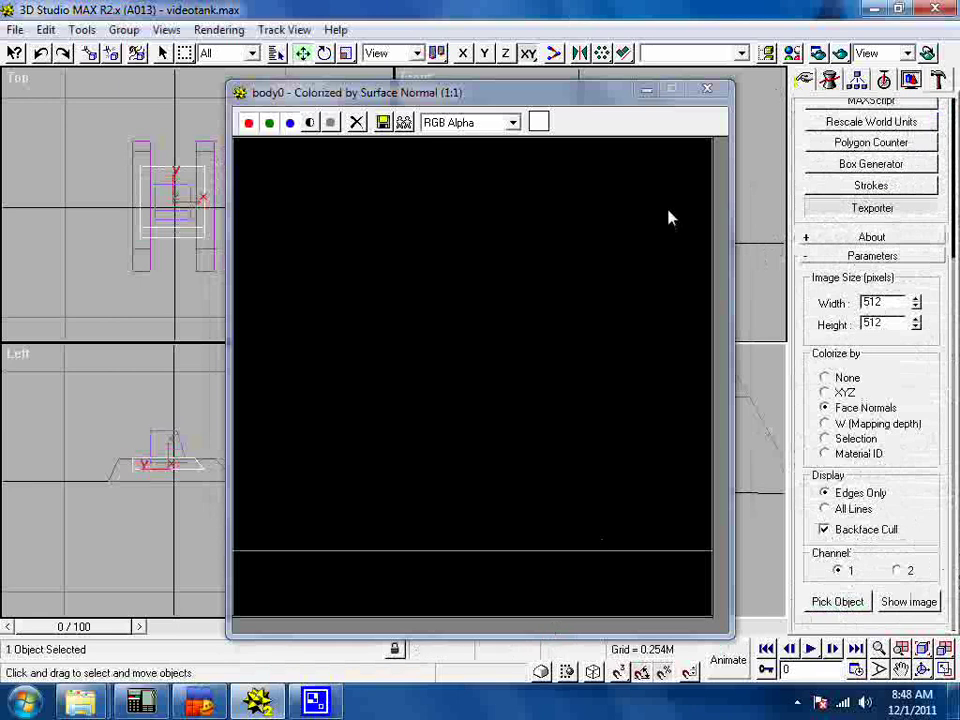
{"action": "left_click", "coordinate": [710, 91]}
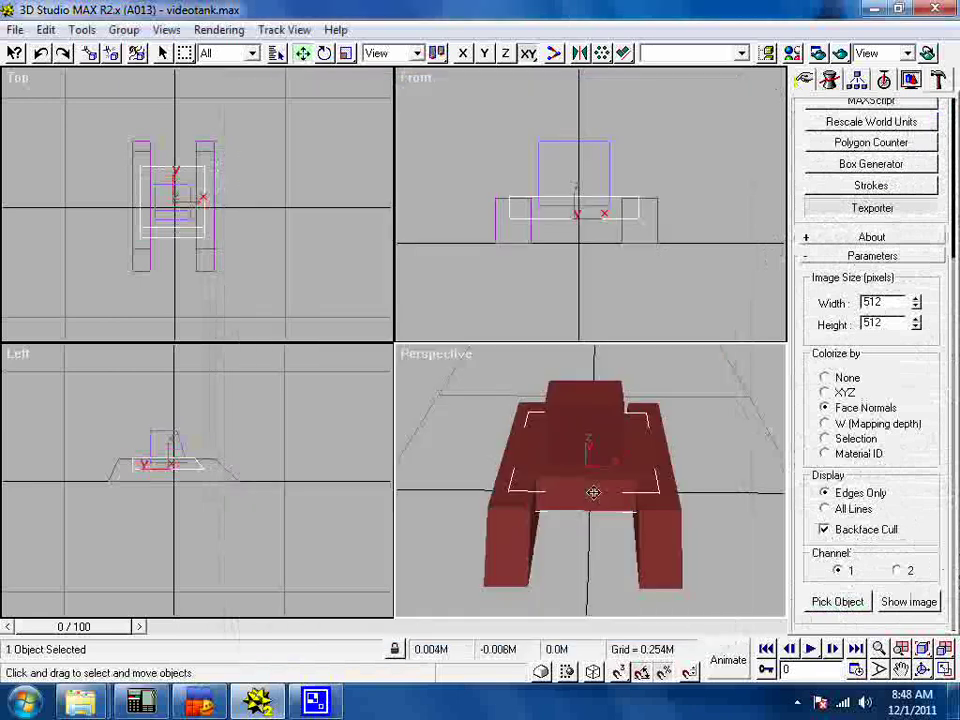
{"action": "left_click", "coordinate": [885, 608]}
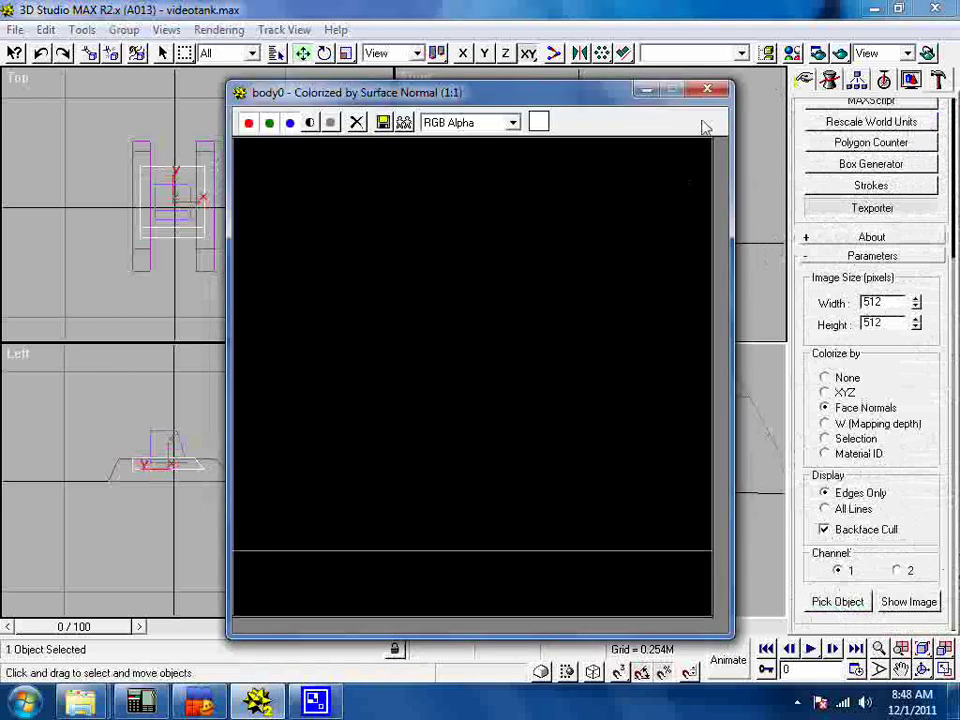
{"action": "left_click", "coordinate": [708, 92]}
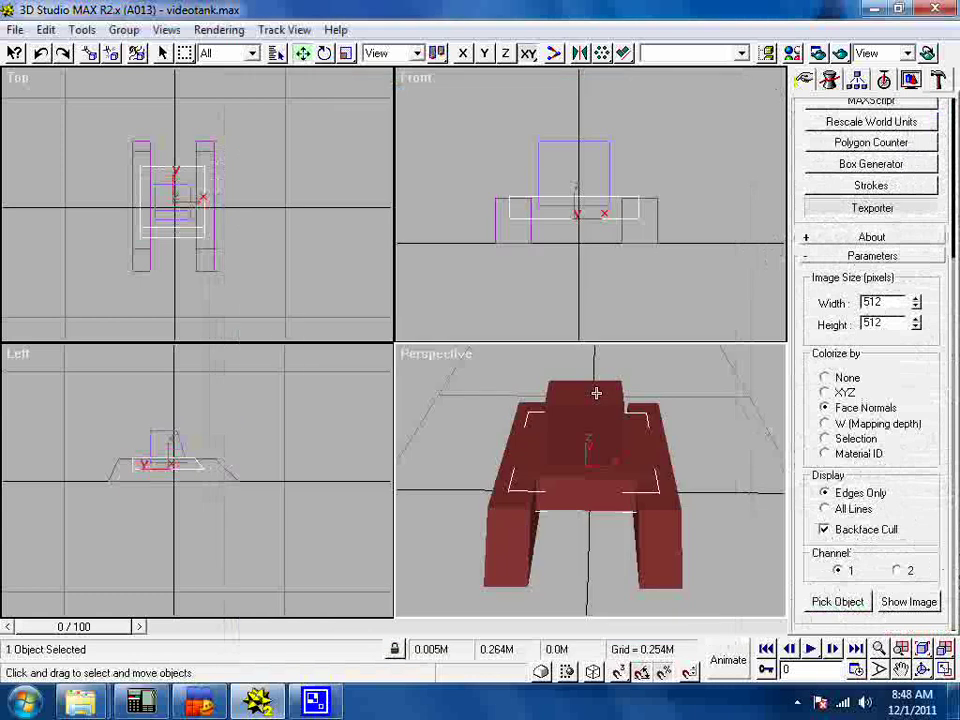
Select head0 and pick it in Texporter to generate its texture layout.
{"action": "left_click", "coordinate": [163, 53]}
{"action": "left_click", "coordinate": [583, 392]}
{"action": "left_click", "coordinate": [840, 603]}
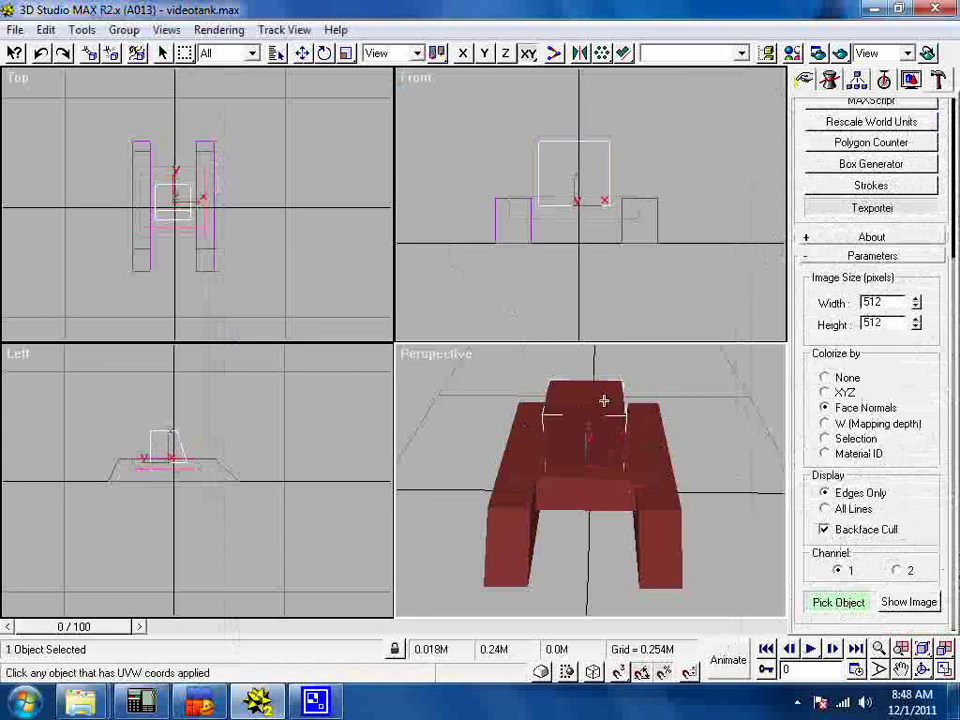
{"action": "left_click", "coordinate": [604, 400]}
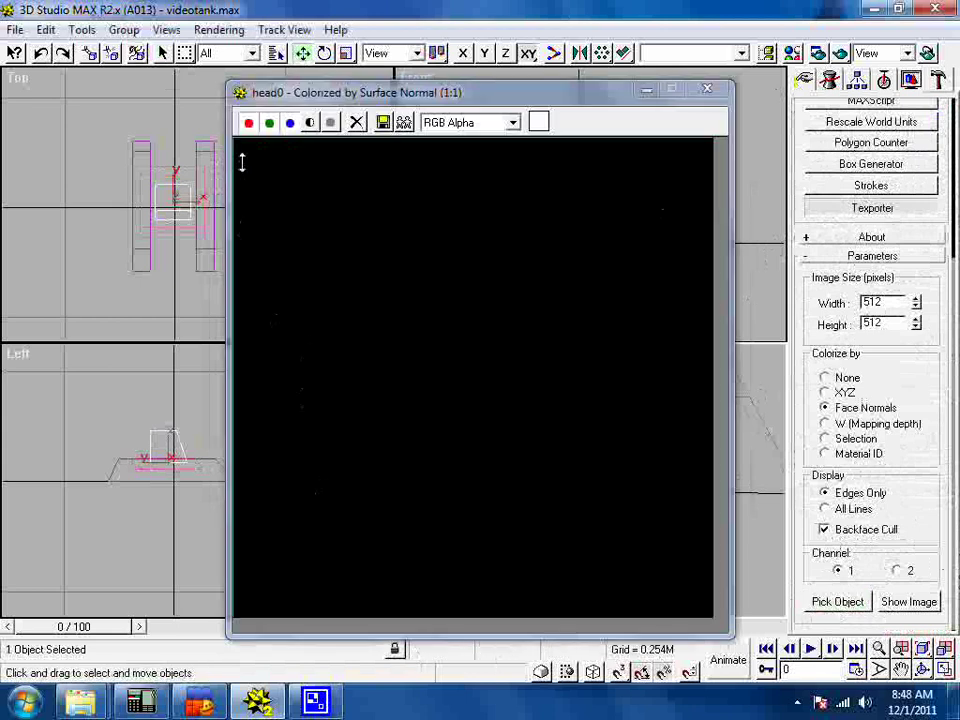
Open the Mynewhercworkingmodel scene and scrub through its animation, returning to frame 0.
{"action": "left_click", "coordinate": [709, 92]}
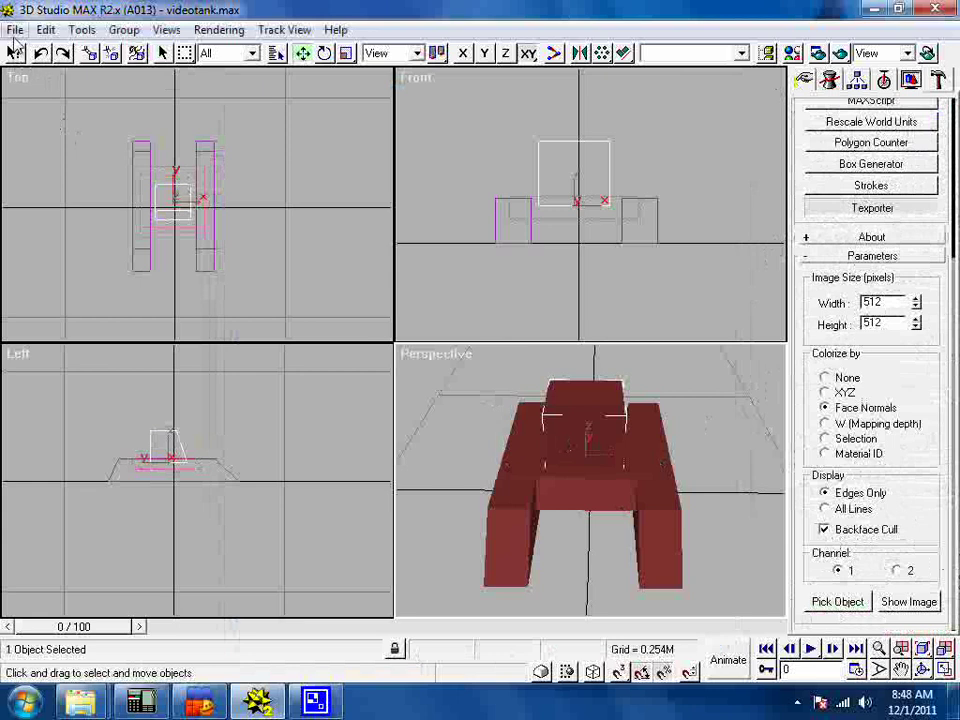
{"action": "left_click", "coordinate": [15, 30]}
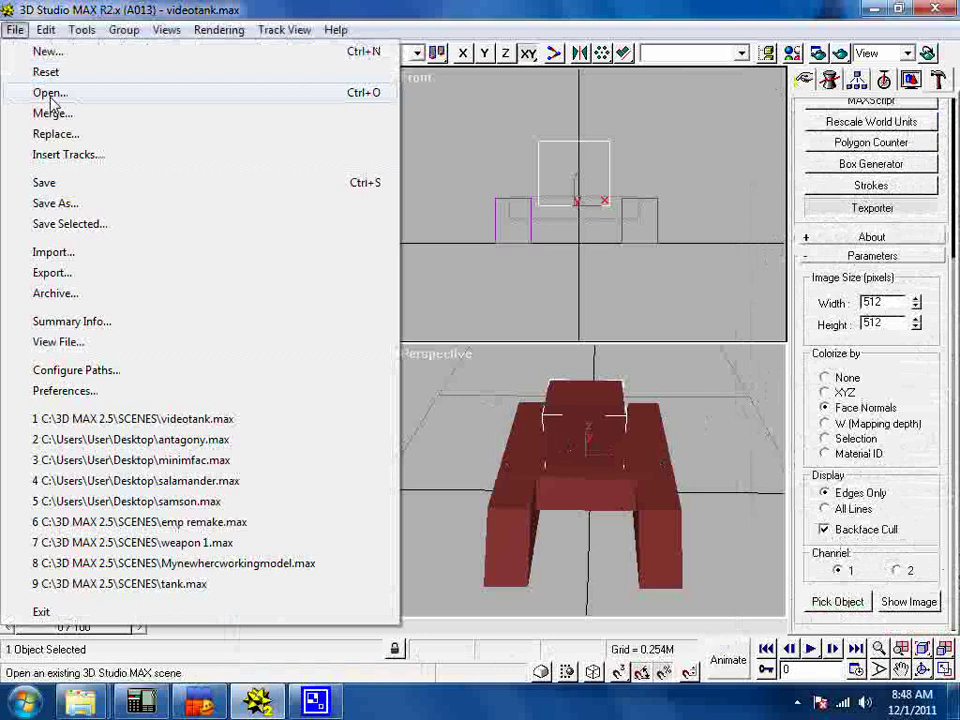
{"action": "left_click", "coordinate": [50, 93]}
{"action": "left_click_drag", "start_coordinate": [385, 122], "coordinate": [384, 144]}
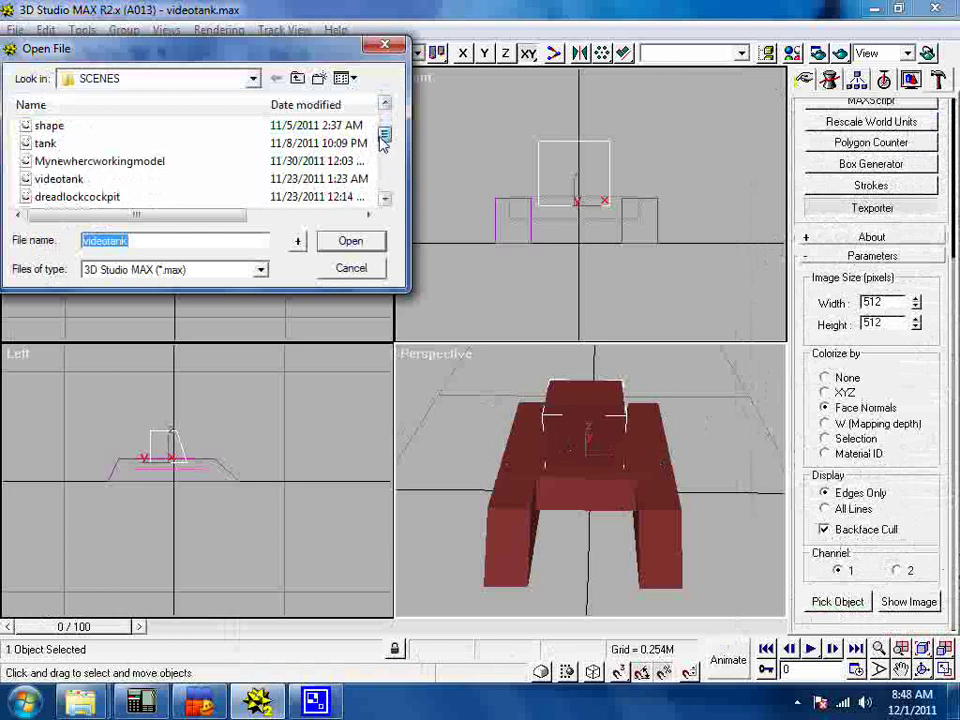
{"action": "left_click", "coordinate": [125, 162]}
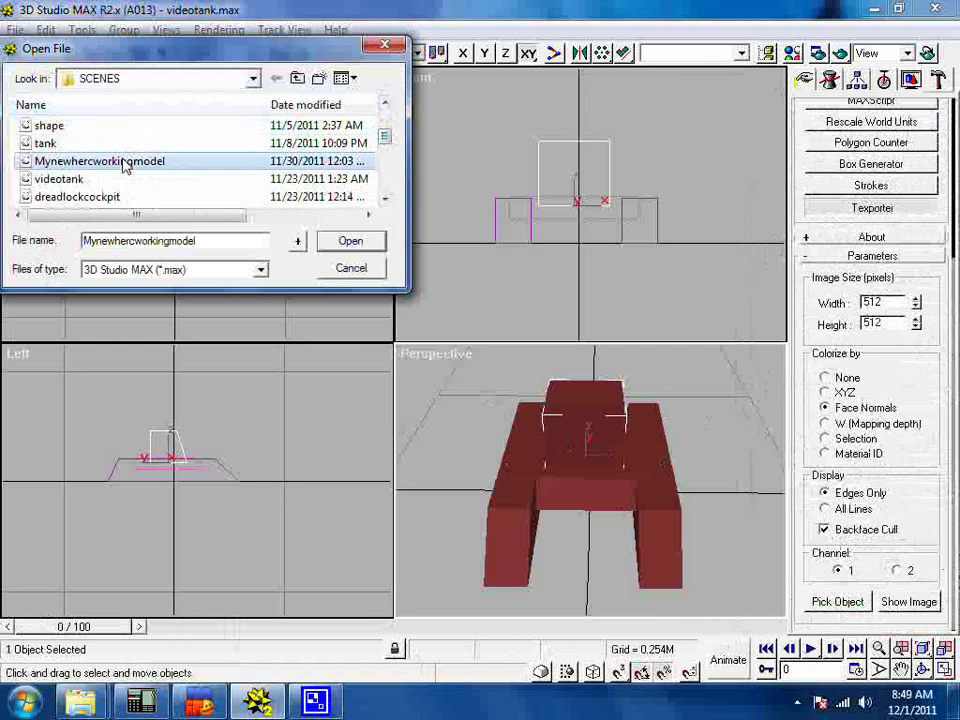
{"action": "double_click", "coordinate": [125, 165]}
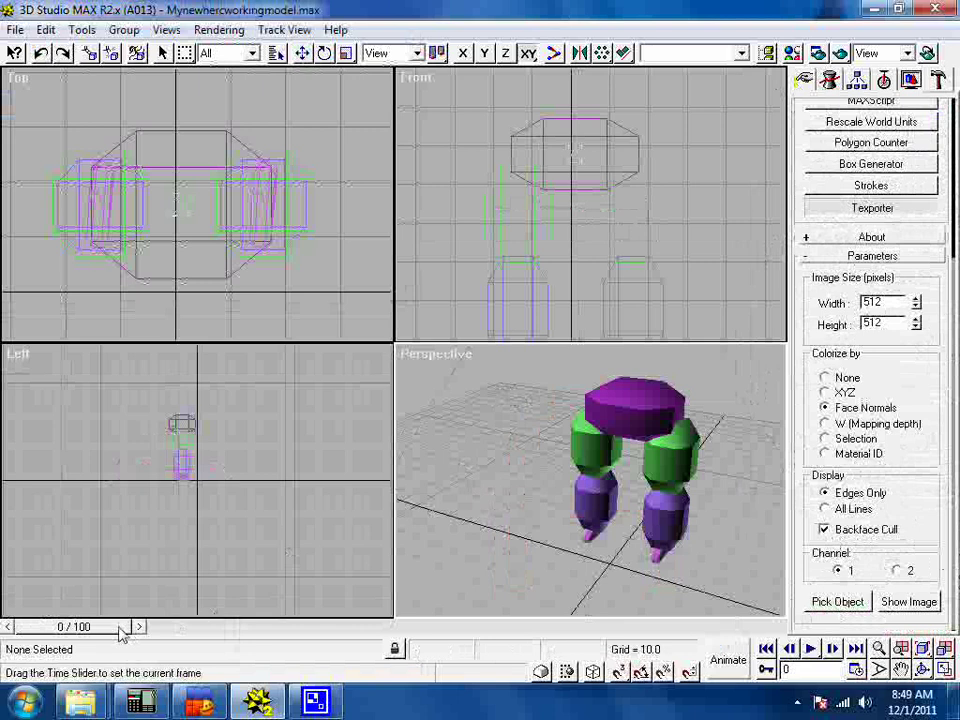
{"action": "left_click_drag", "start_coordinate": [122, 634], "coordinate": [658, 678]}
{"action": "left_click_drag", "start_coordinate": [606, 626], "coordinate": [80, 645]}
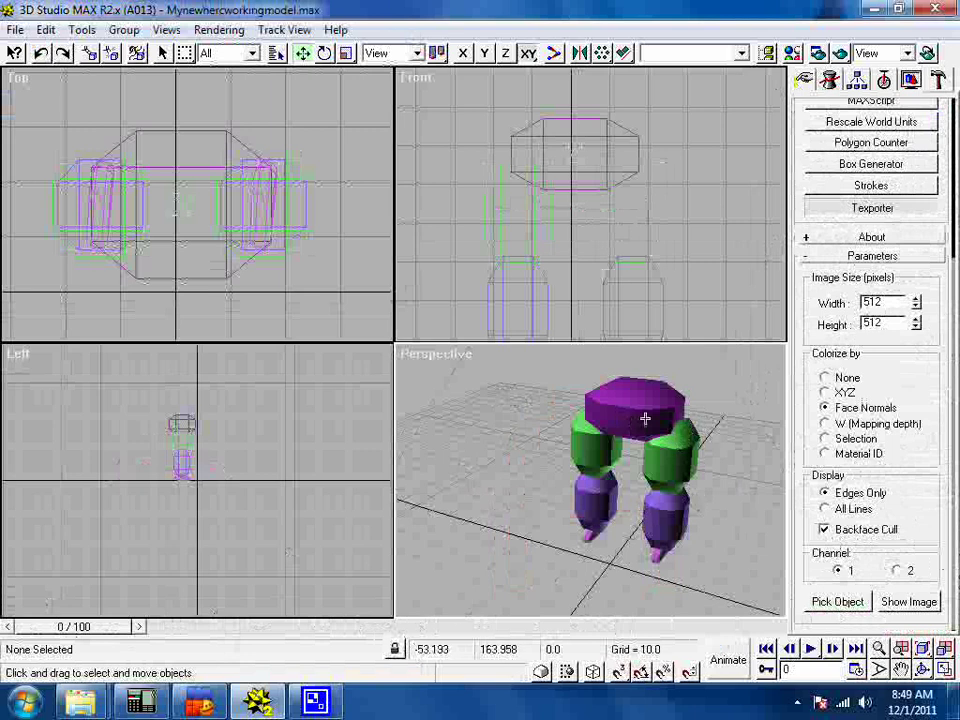
Apply a UVW Map modifier with spherical mapping to Left_leg, followed by an Unwrap UVW modifier.
{"action": "left_click", "coordinate": [662, 461]}
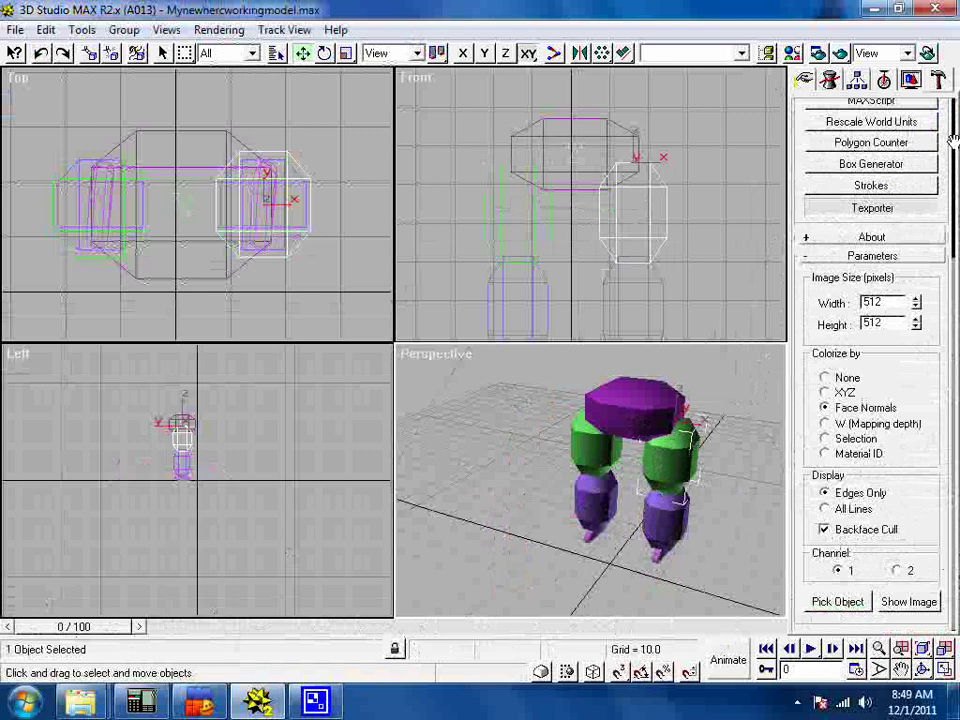
{"action": "left_click", "coordinate": [829, 80]}
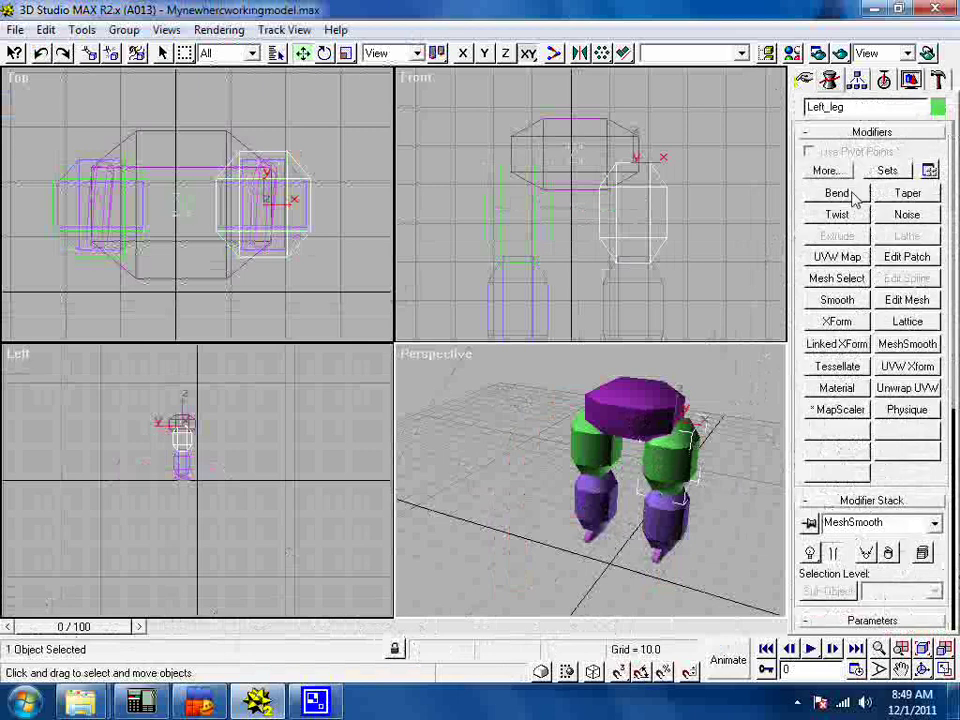
{"action": "left_click", "coordinate": [837, 256]}
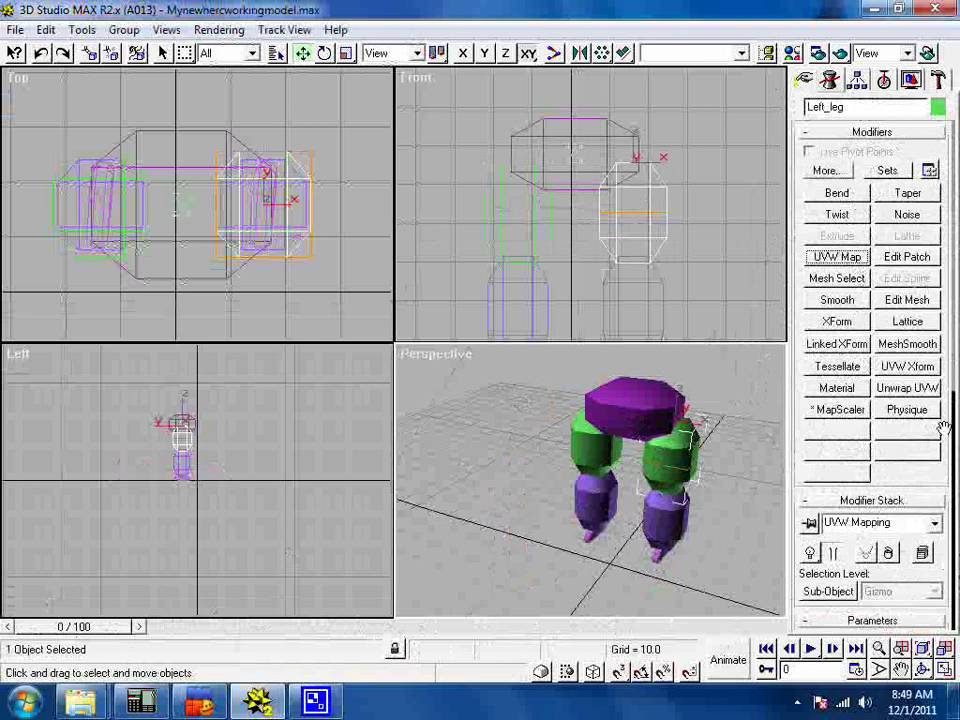
{"action": "left_click_drag", "start_coordinate": [943, 428], "coordinate": [943, 126]}
{"action": "left_click", "coordinate": [836, 389]}
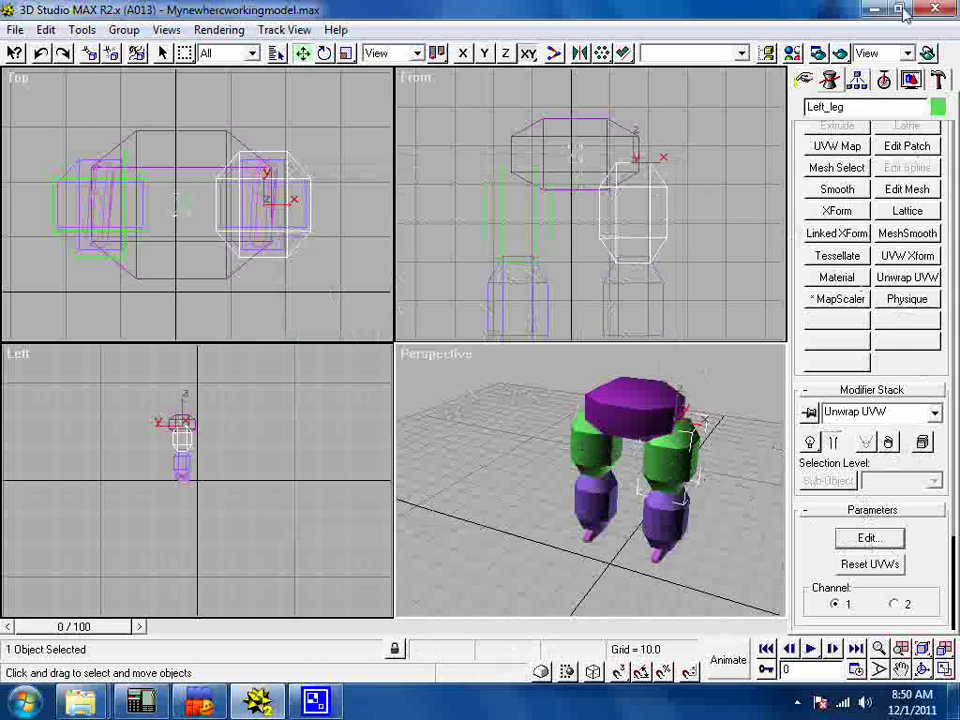
Pick Left_leg in Texporter to generate its texture layout at 512 by 512 pixels.
{"action": "left_click", "coordinate": [939, 81]}
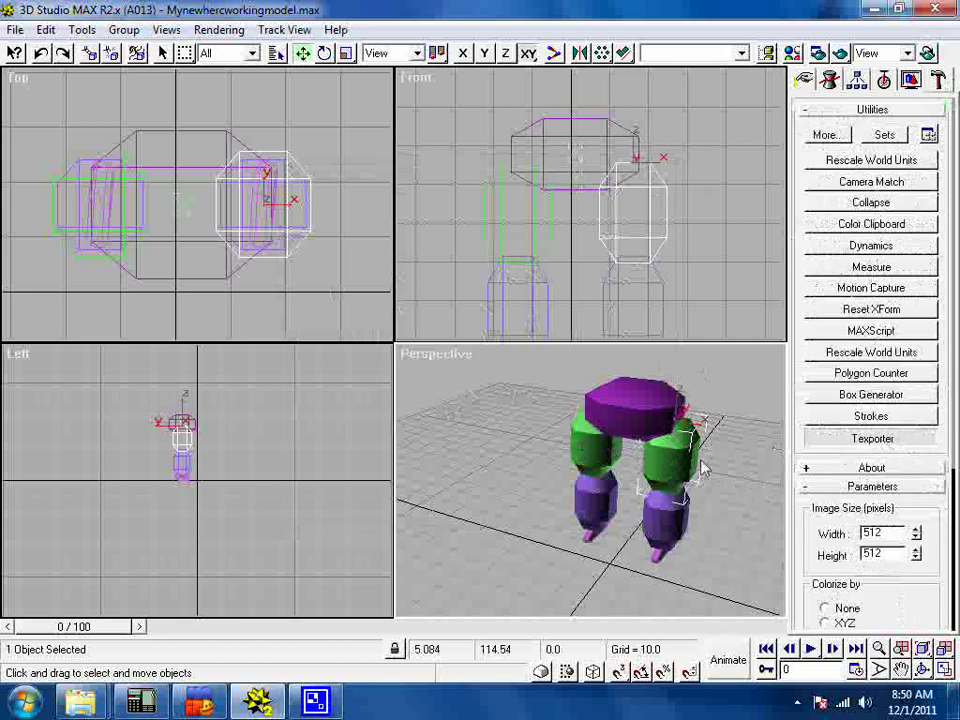
{"action": "left_click_drag", "start_coordinate": [936, 439], "coordinate": [936, 209]}
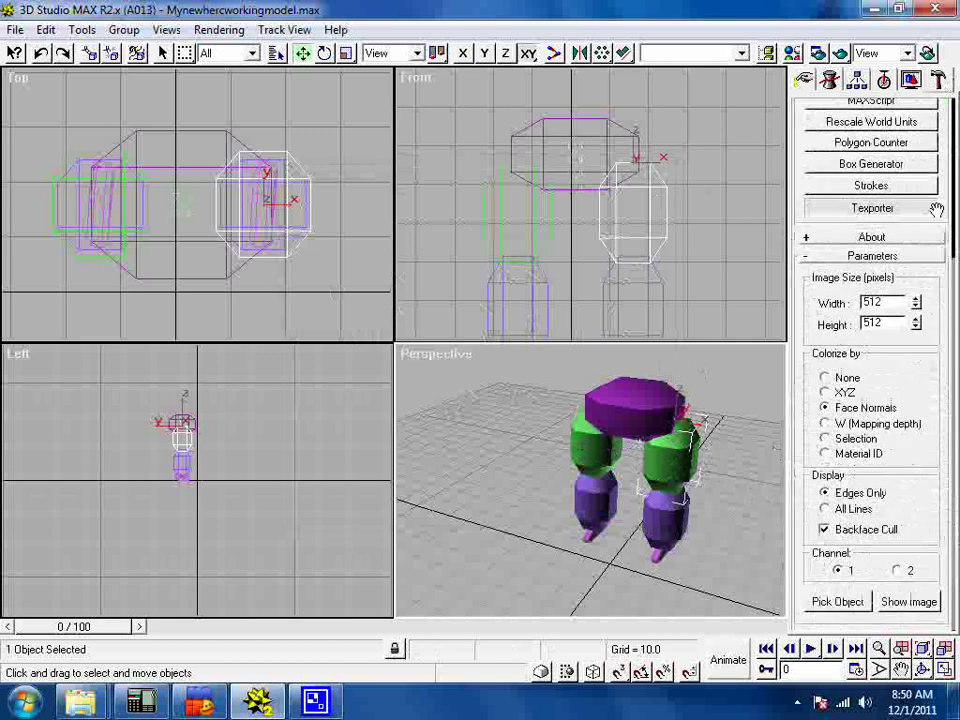
{"action": "left_click", "coordinate": [836, 601]}
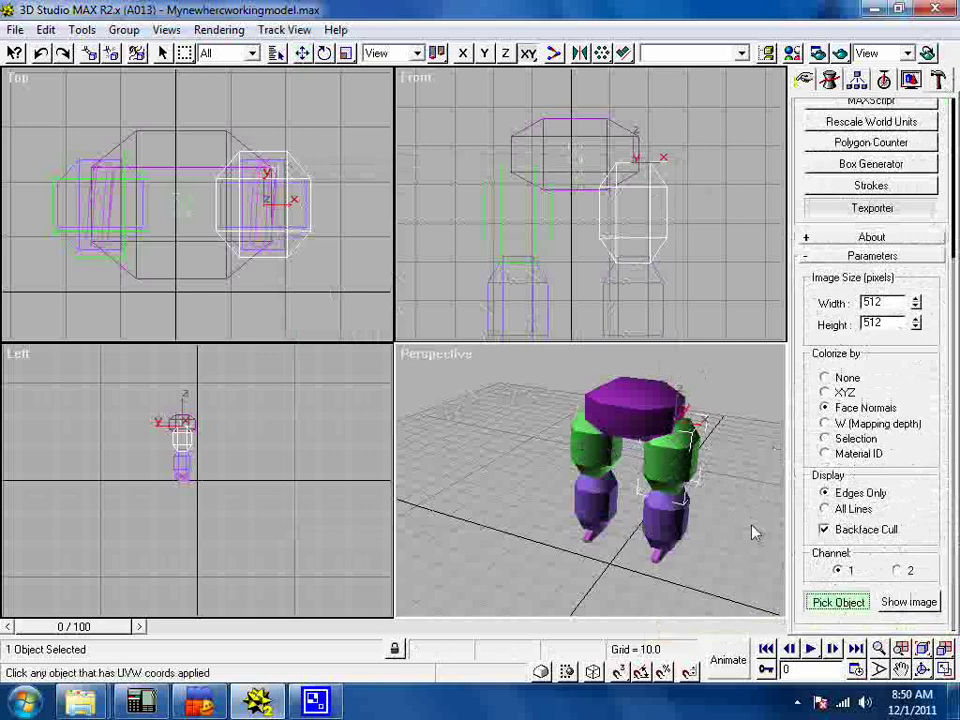
{"action": "left_click", "coordinate": [670, 468]}
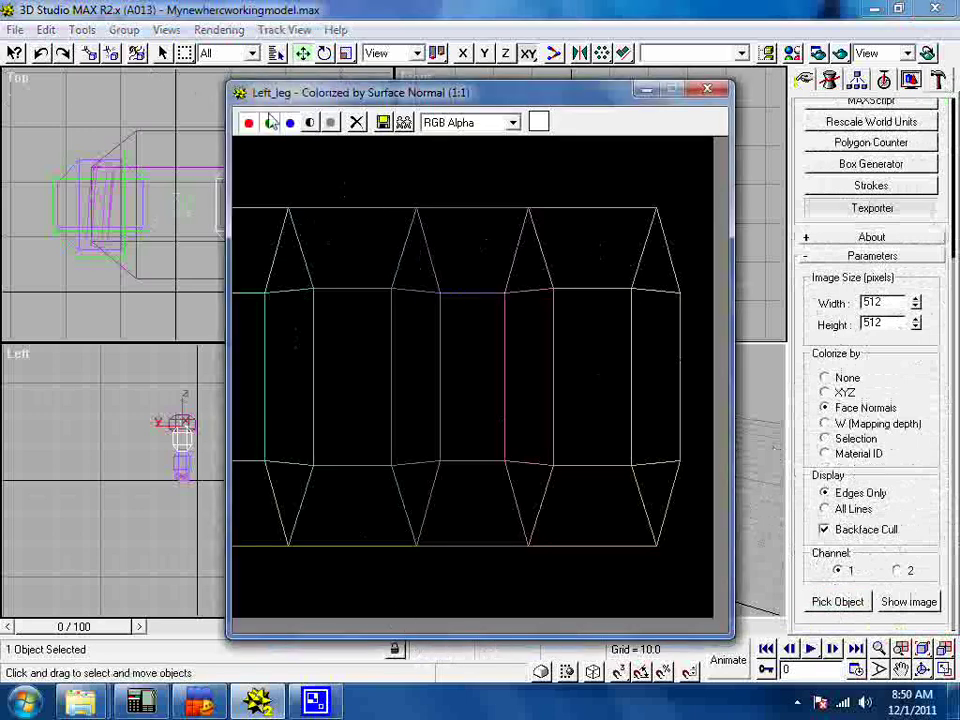
Save Left_leg's texture layout to the desktop as Leg.jpg and close the image window.
{"action": "left_click", "coordinate": [383, 123]}
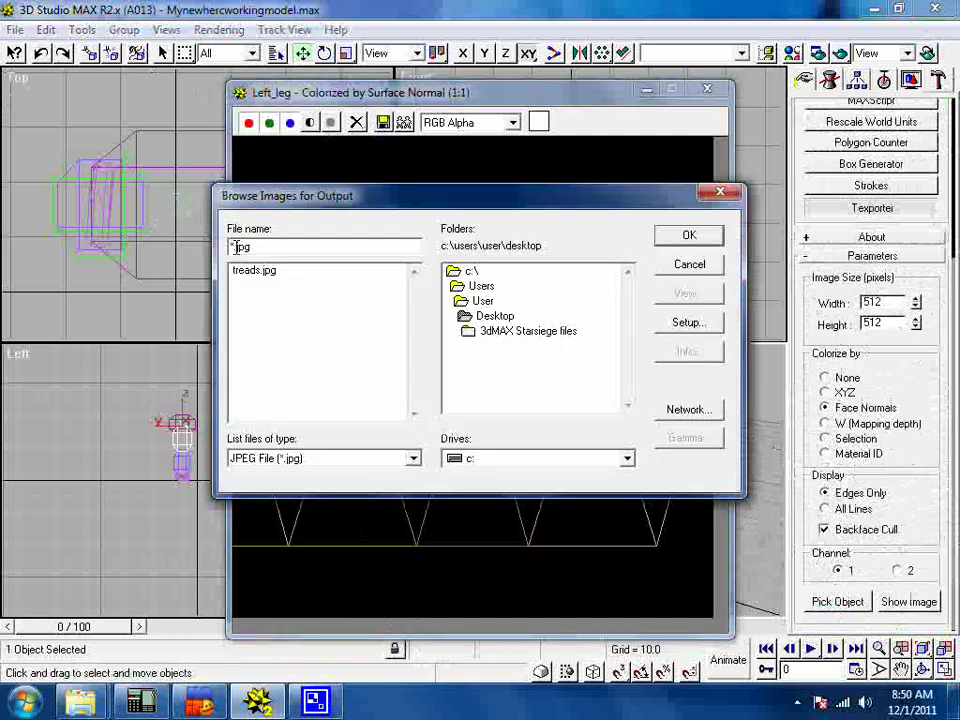
{"action": "left_click_drag", "start_coordinate": [230, 247], "coordinate": [236, 247]}
{"action": "type", "text": "Leg"}
{"action": "left_click", "coordinate": [688, 237]}
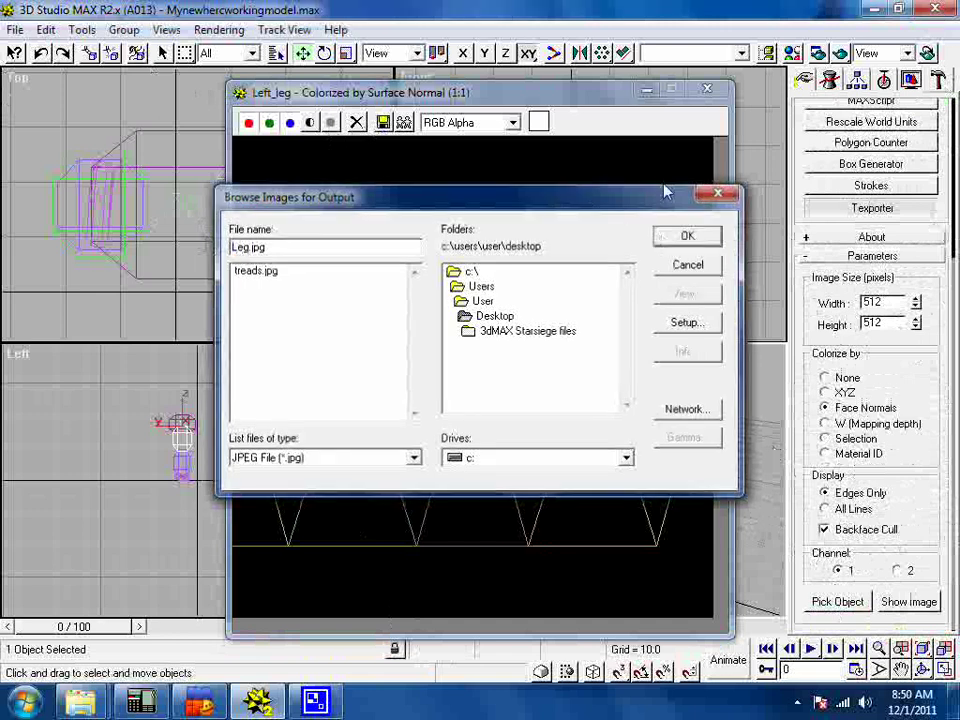
{"action": "left_click", "coordinate": [707, 92]}
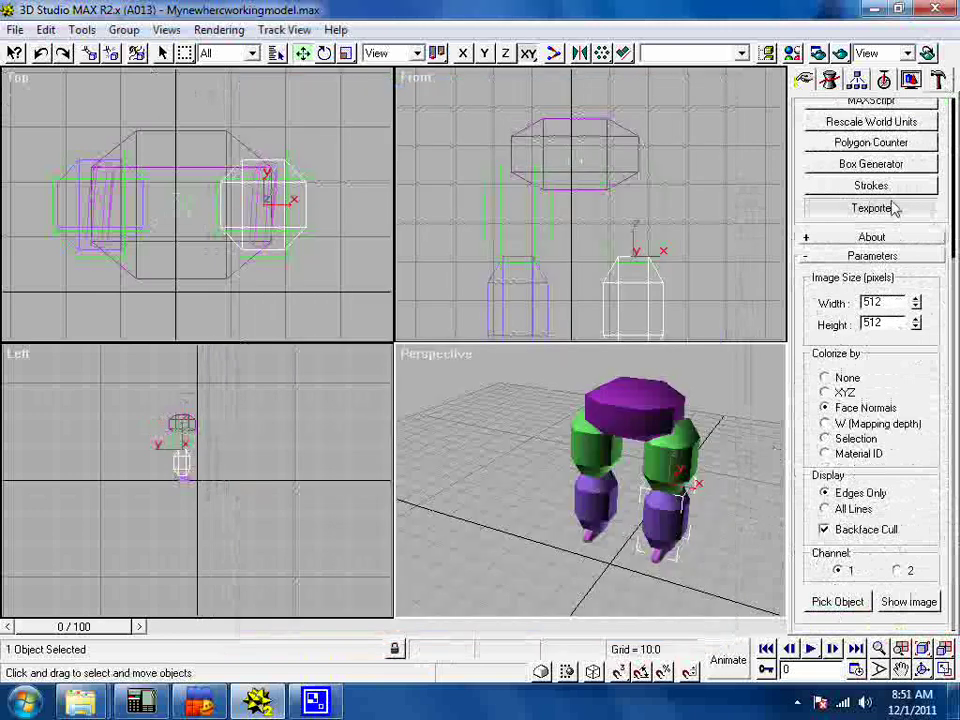
Apply a UVW Map modifier with spherical mapping to Left_calf and fit its gizmo to the object.
{"action": "left_click", "coordinate": [951, 160]}
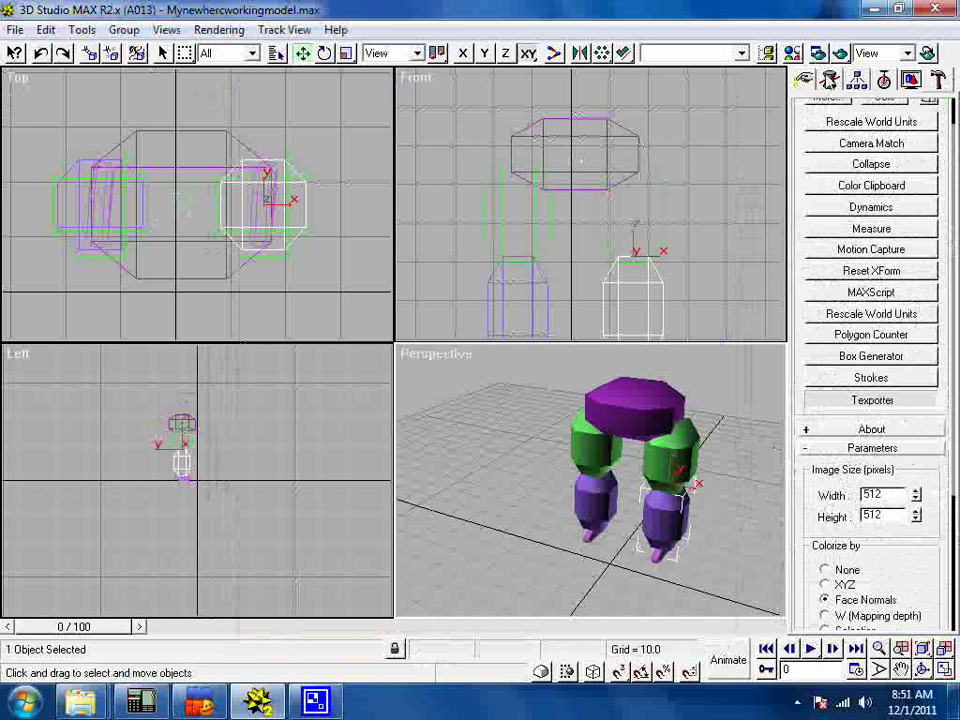
{"action": "left_click", "coordinate": [829, 80]}
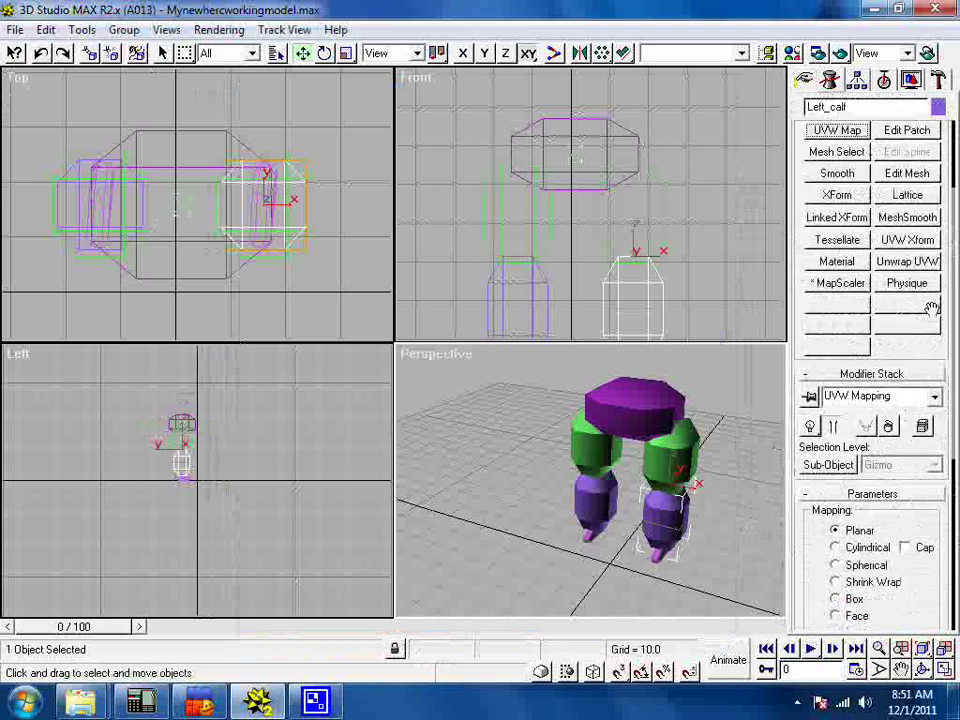
{"action": "left_click_drag", "start_coordinate": [931, 309], "coordinate": [931, 220]}
{"action": "left_click", "coordinate": [835, 476]}
{"action": "left_click_drag", "start_coordinate": [945, 563], "coordinate": [945, 336]}
{"action": "left_click", "coordinate": [840, 527]}
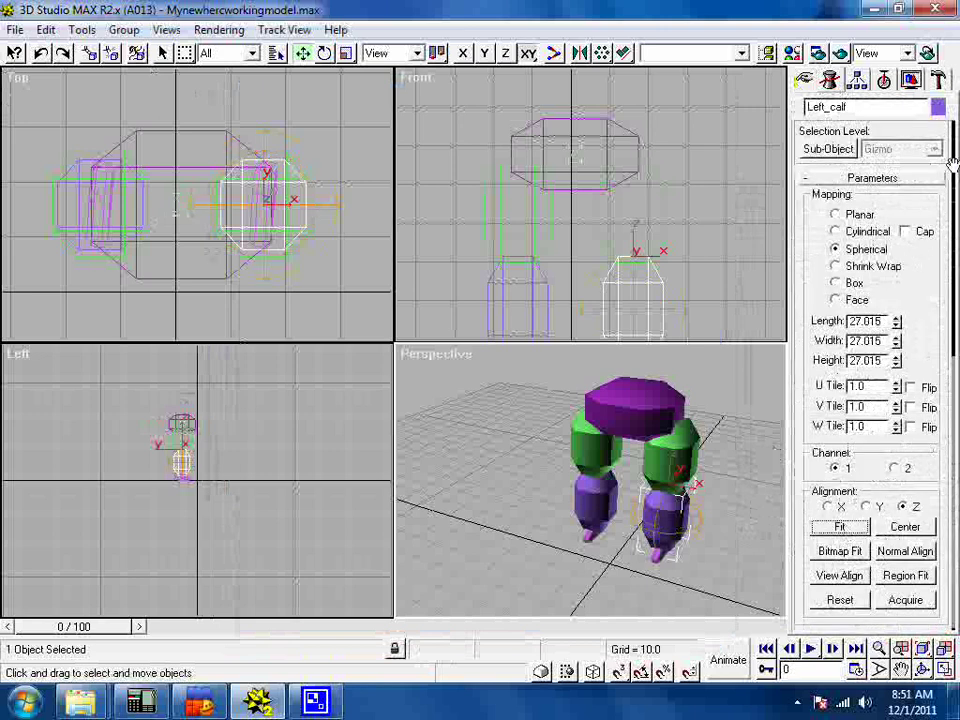
Generate Left_calf's texture layout image with Texporter.
{"action": "left_click", "coordinate": [938, 80]}
{"action": "left_click", "coordinate": [900, 438]}
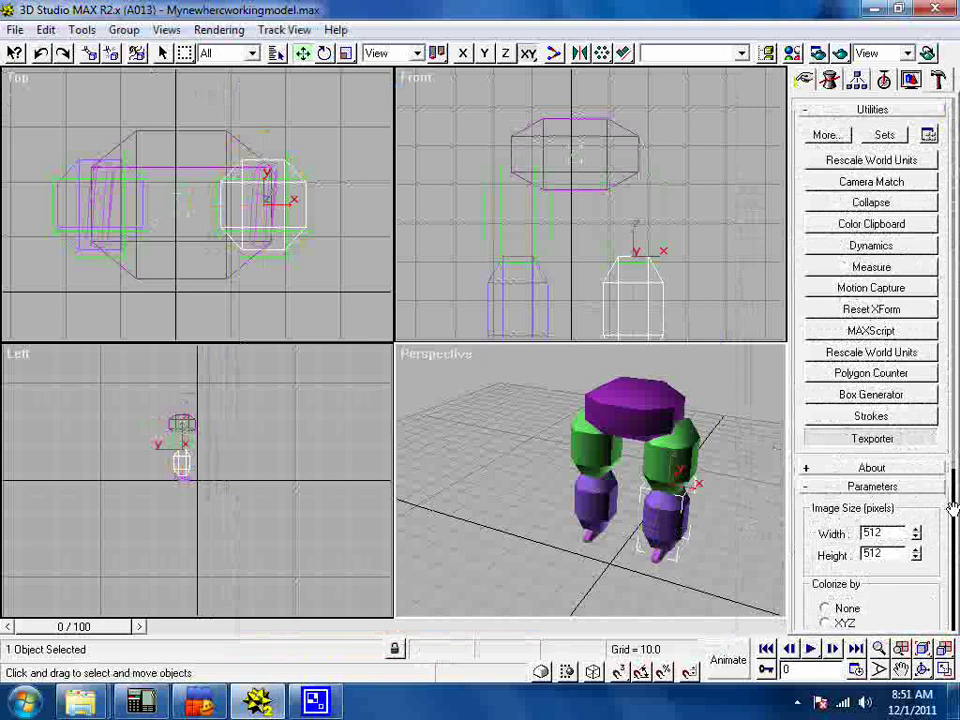
{"action": "left_click_drag", "start_coordinate": [952, 508], "coordinate": [952, 600]}
{"action": "left_click", "coordinate": [908, 601]}
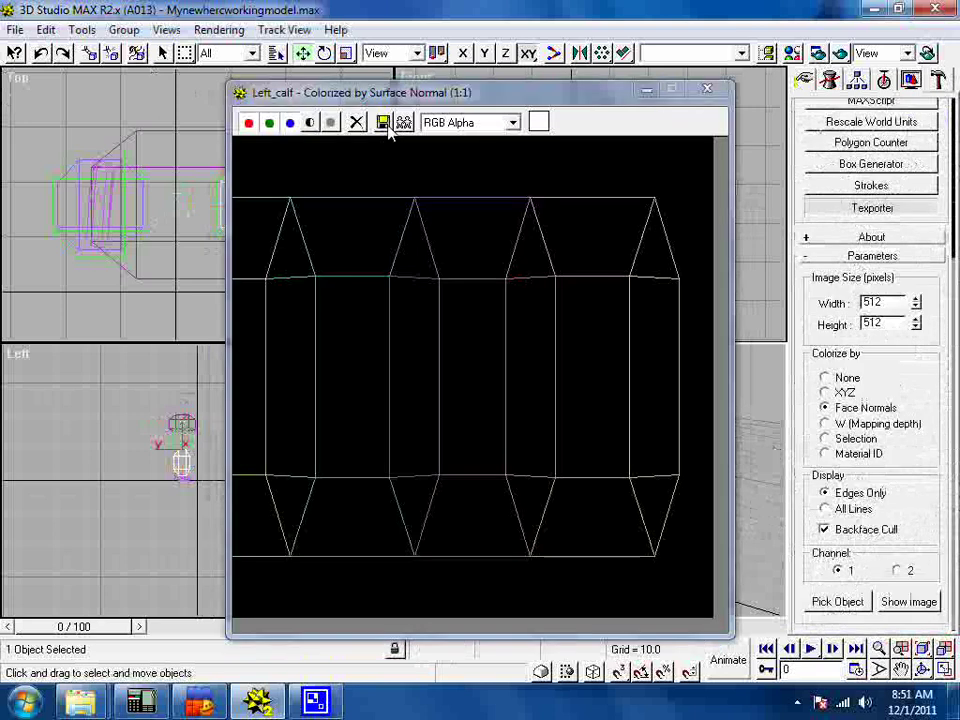
Save Left_calf's texture layout to the desktop as calf.jpg and close the image window.
{"action": "left_click", "coordinate": [383, 123]}
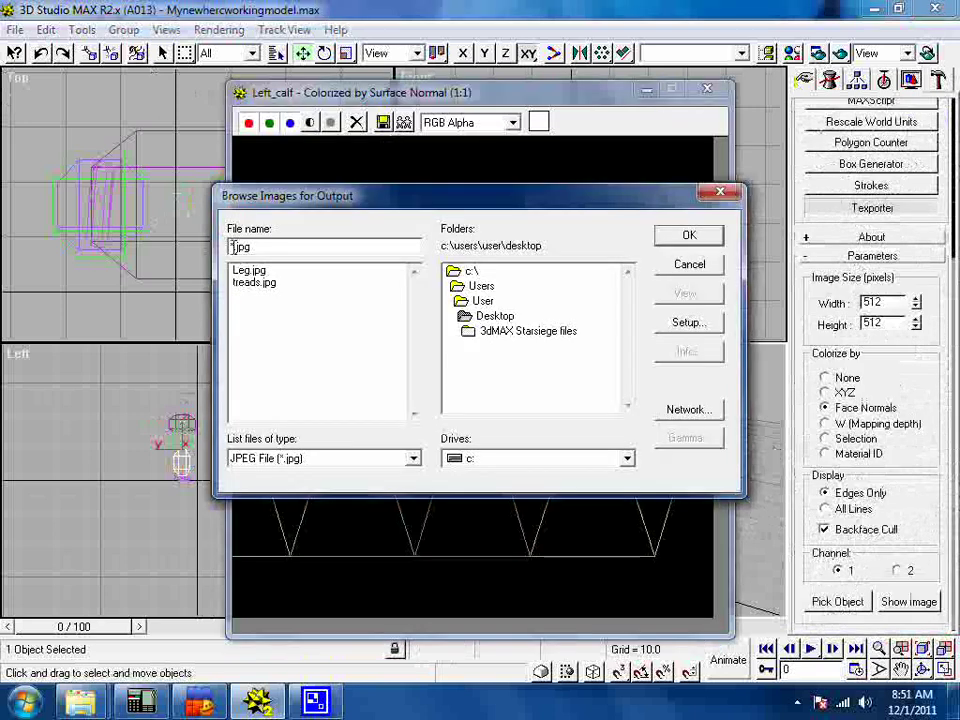
{"action": "type", "text": "calf"}
{"action": "left_click", "coordinate": [671, 242]}
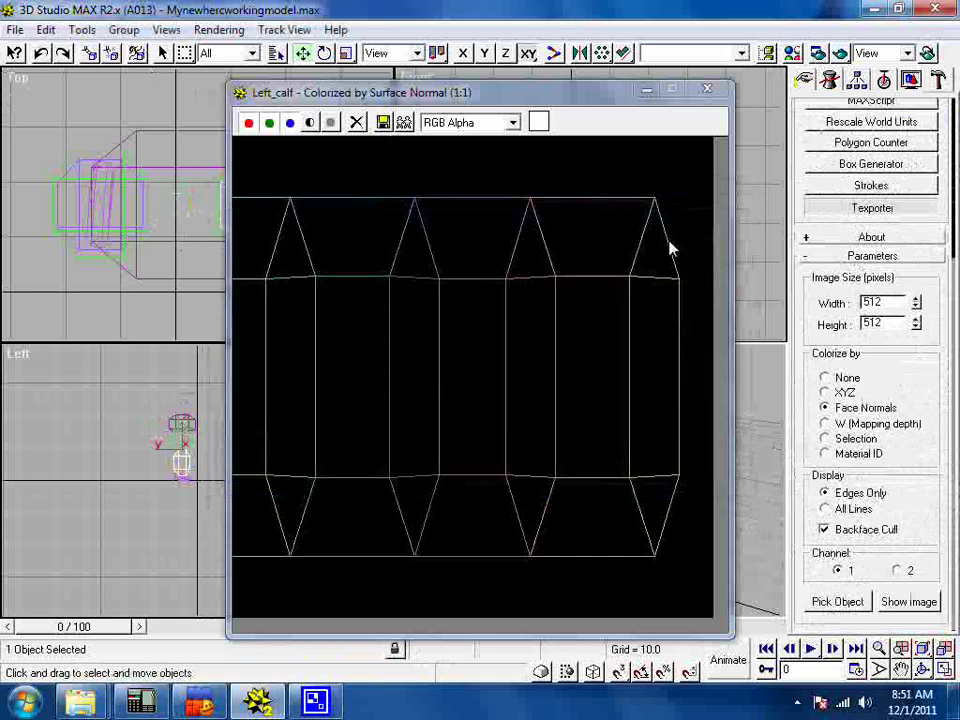
{"action": "left_click", "coordinate": [709, 91]}
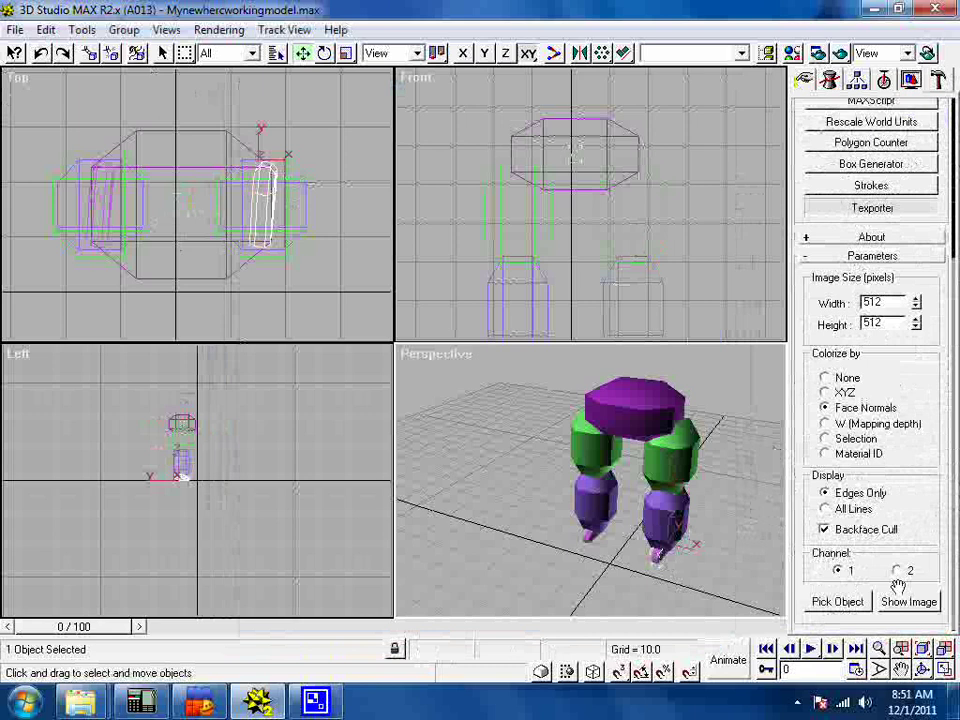
Apply a UVW Map modifier with planar mapping to Left_foot and fit its gizmo to the object.
{"action": "left_click_drag", "start_coordinate": [951, 152], "coordinate": [951, 383]}
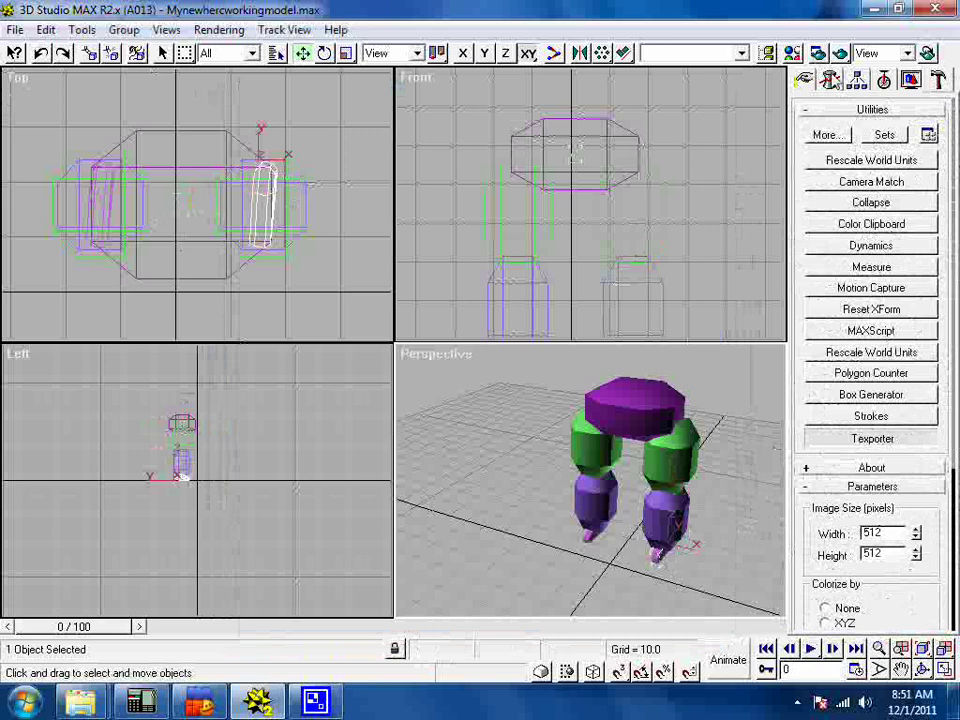
{"action": "left_click", "coordinate": [831, 80]}
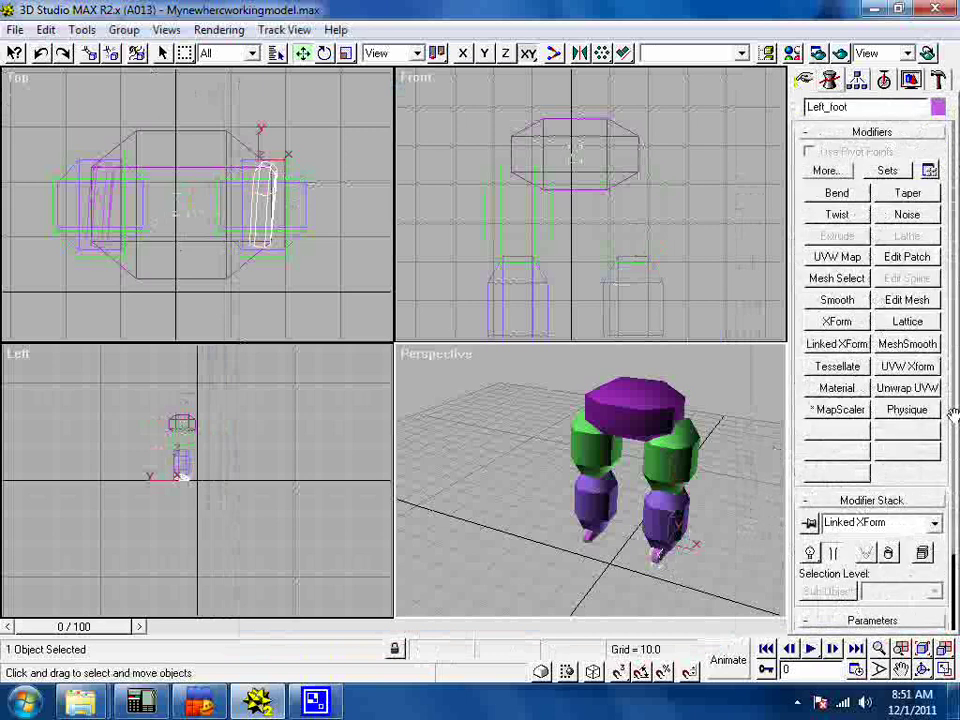
{"action": "left_click_drag", "start_coordinate": [953, 413], "coordinate": [953, 325]}
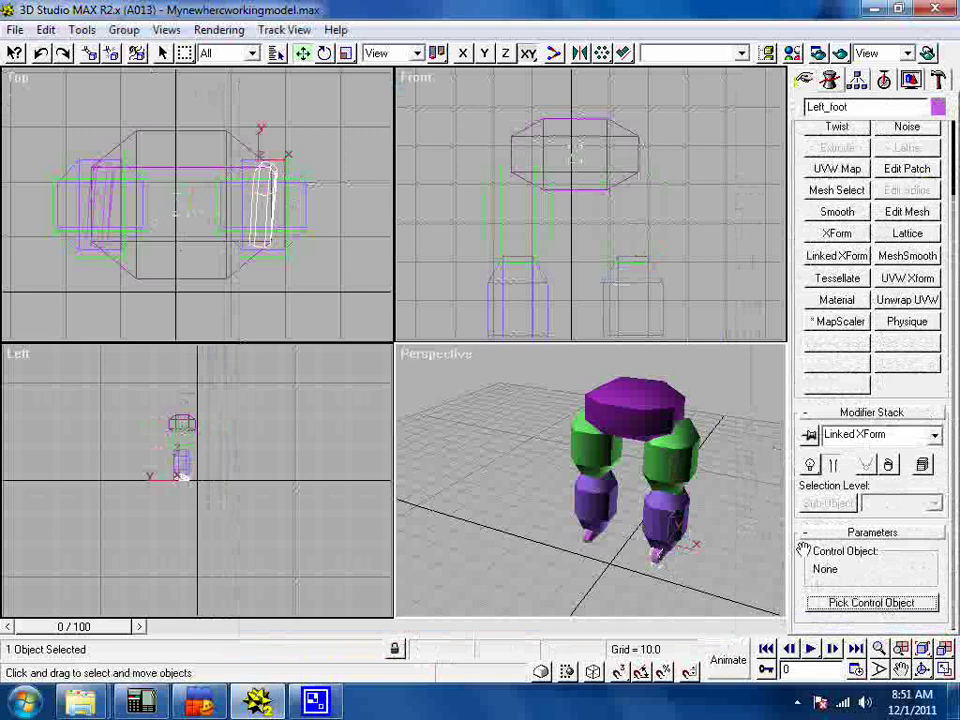
{"action": "left_click", "coordinate": [852, 172]}
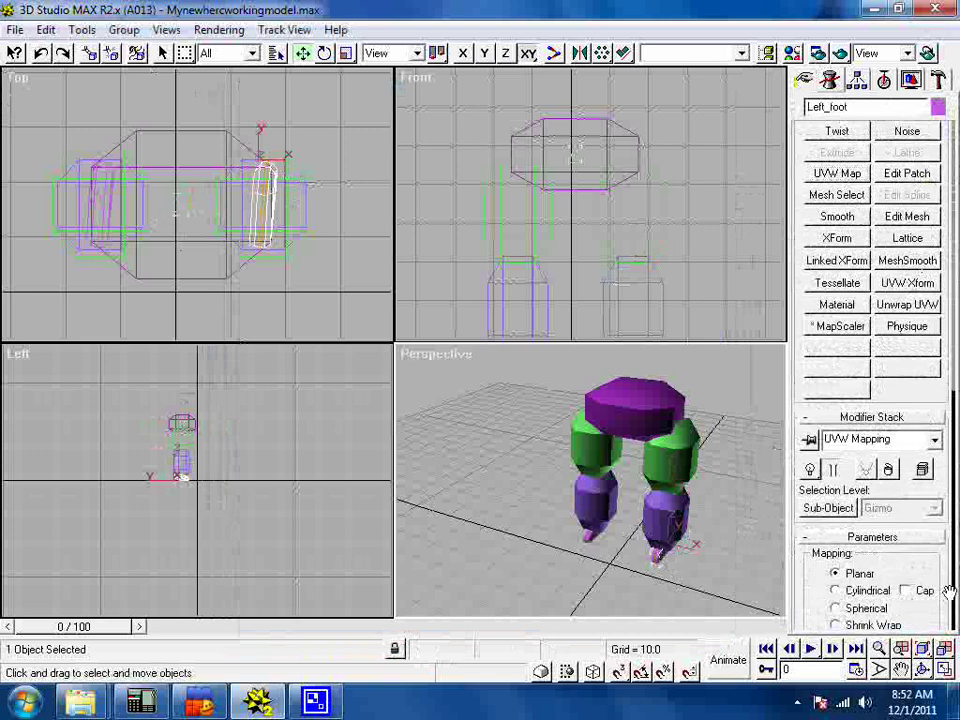
{"action": "left_click_drag", "start_coordinate": [948, 590], "coordinate": [945, 229]}
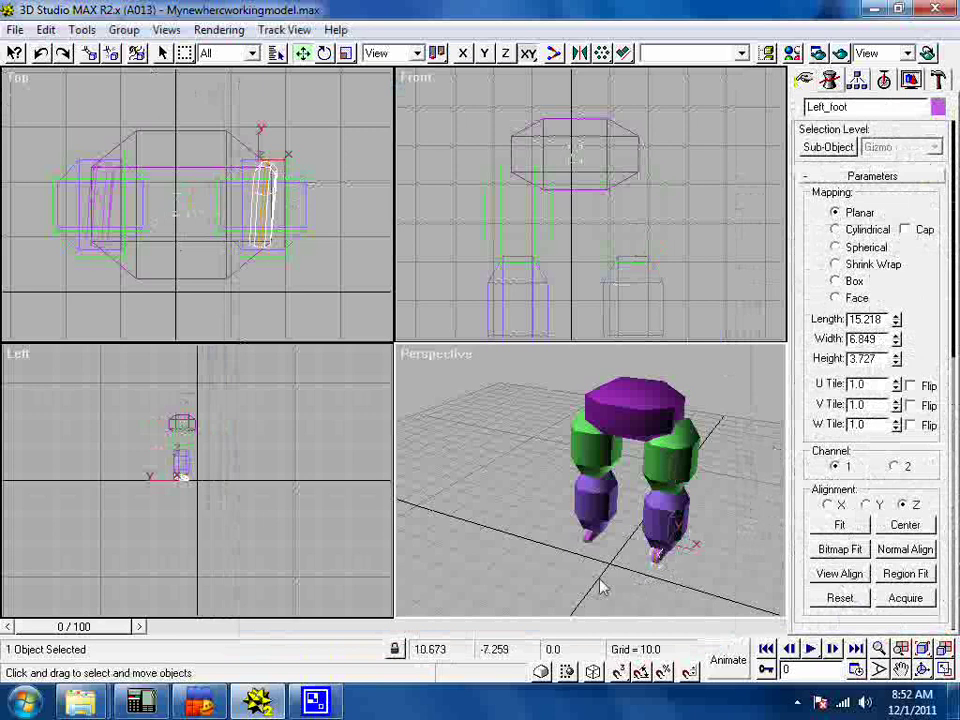
{"action": "left_click", "coordinate": [900, 671]}
{"action": "left_click_drag", "start_coordinate": [139, 432], "coordinate": [236, 561]}
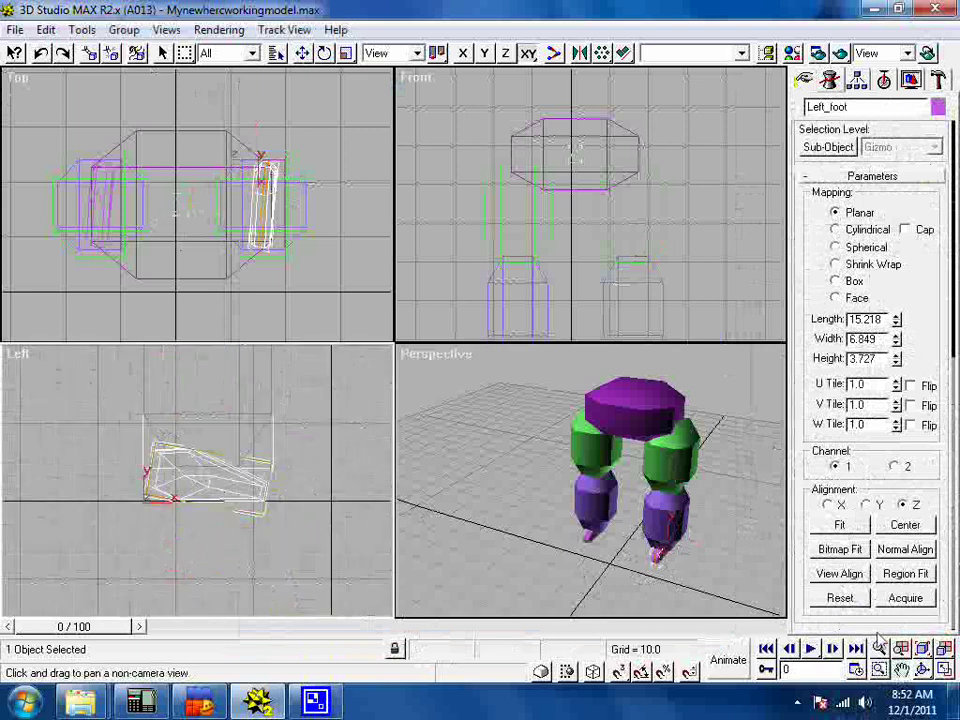
{"action": "left_click", "coordinate": [839, 524]}
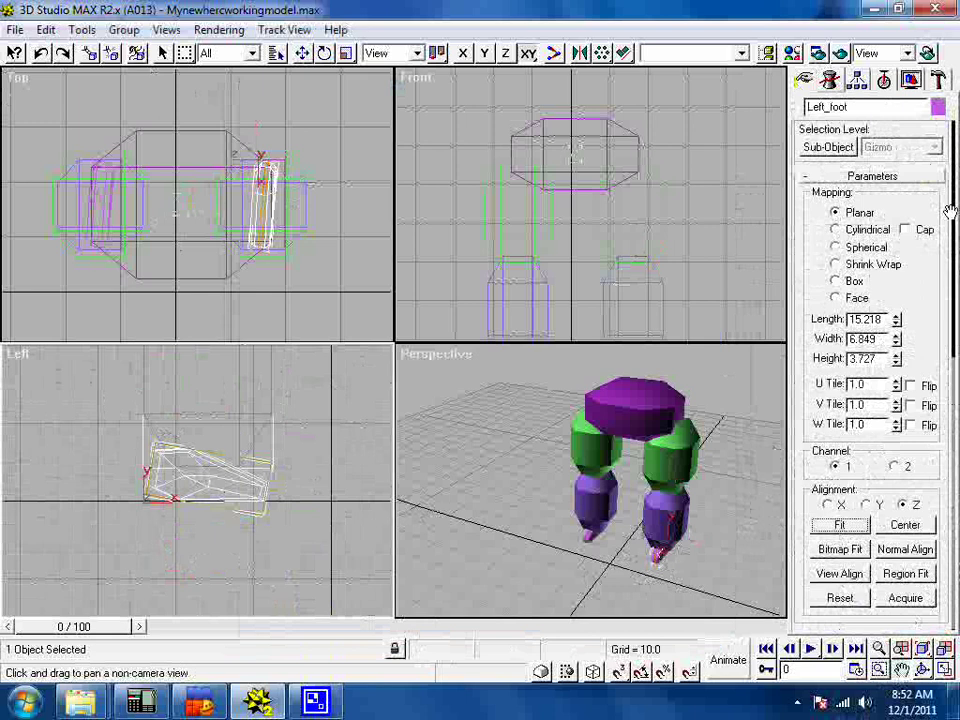
Generate Left_foot's texture layout image with Texporter.
{"action": "left_click_drag", "start_coordinate": [950, 210], "coordinate": [948, 100]}
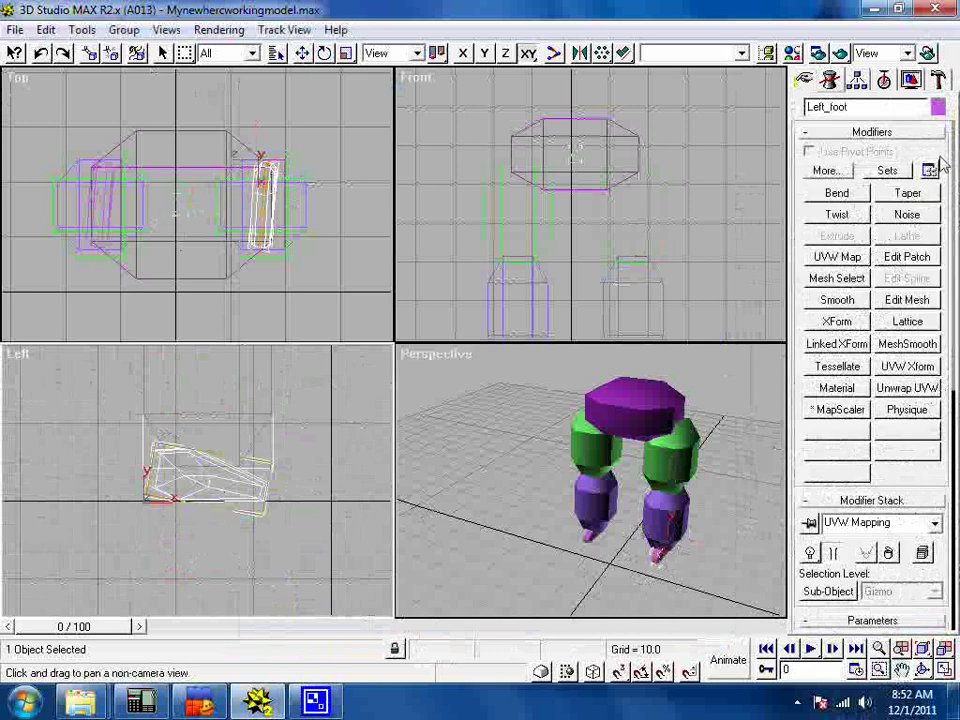
{"action": "left_click", "coordinate": [937, 81]}
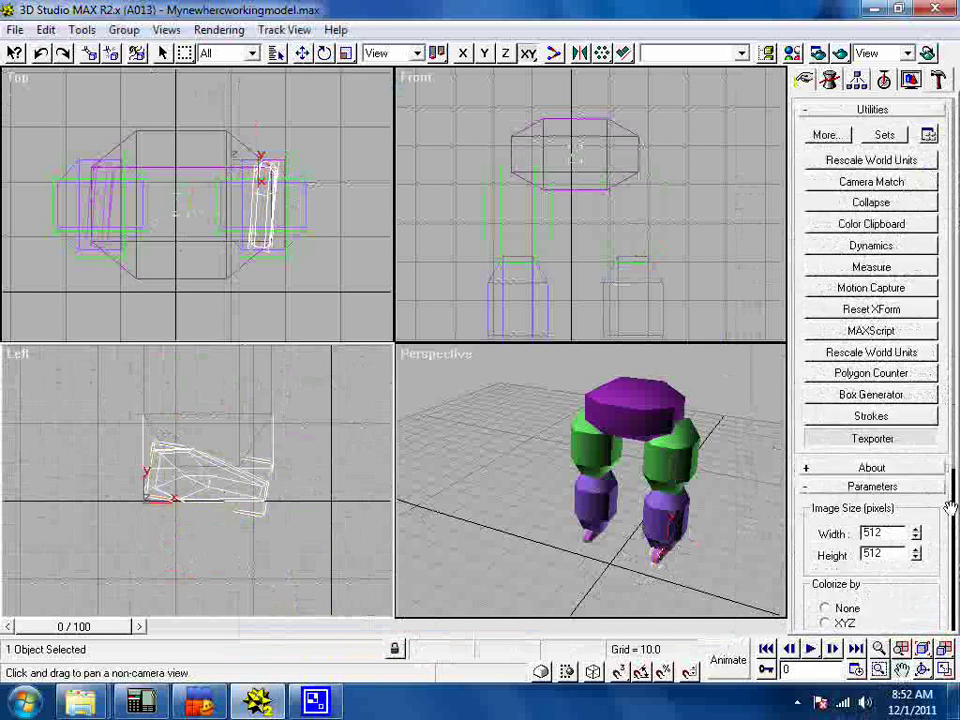
{"action": "left_click_drag", "start_coordinate": [950, 507], "coordinate": [950, 277]}
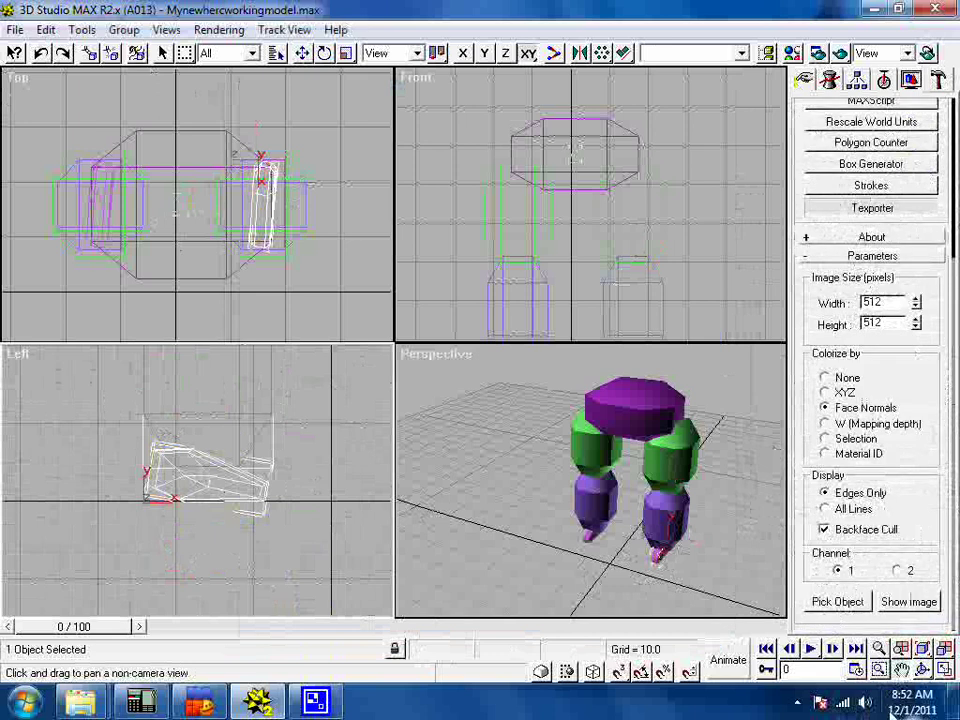
{"action": "left_click", "coordinate": [846, 603]}
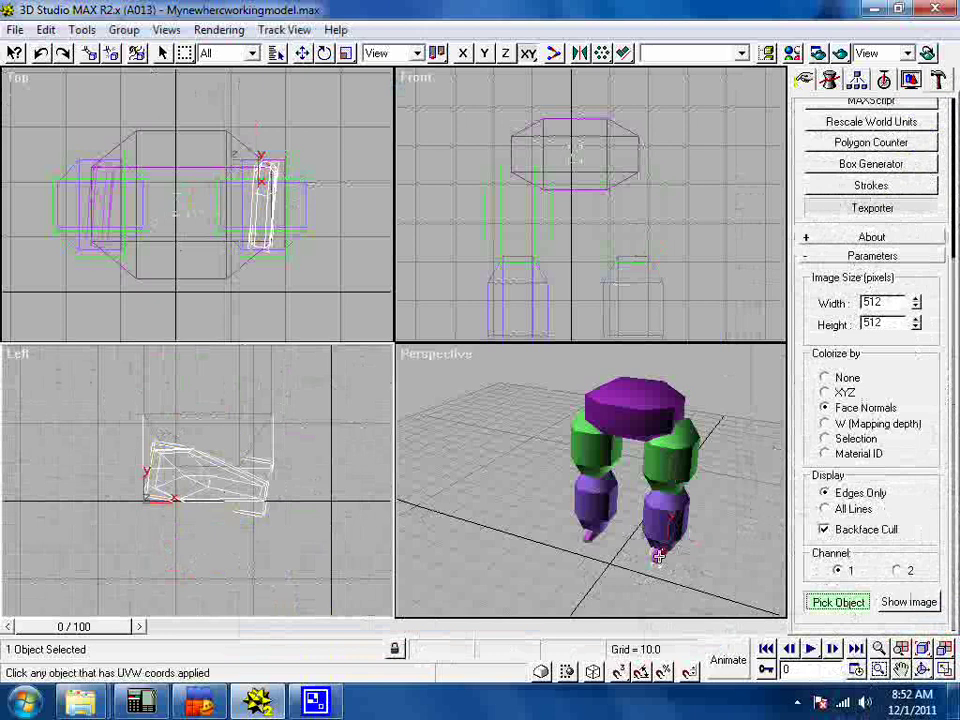
{"action": "left_click", "coordinate": [658, 556]}
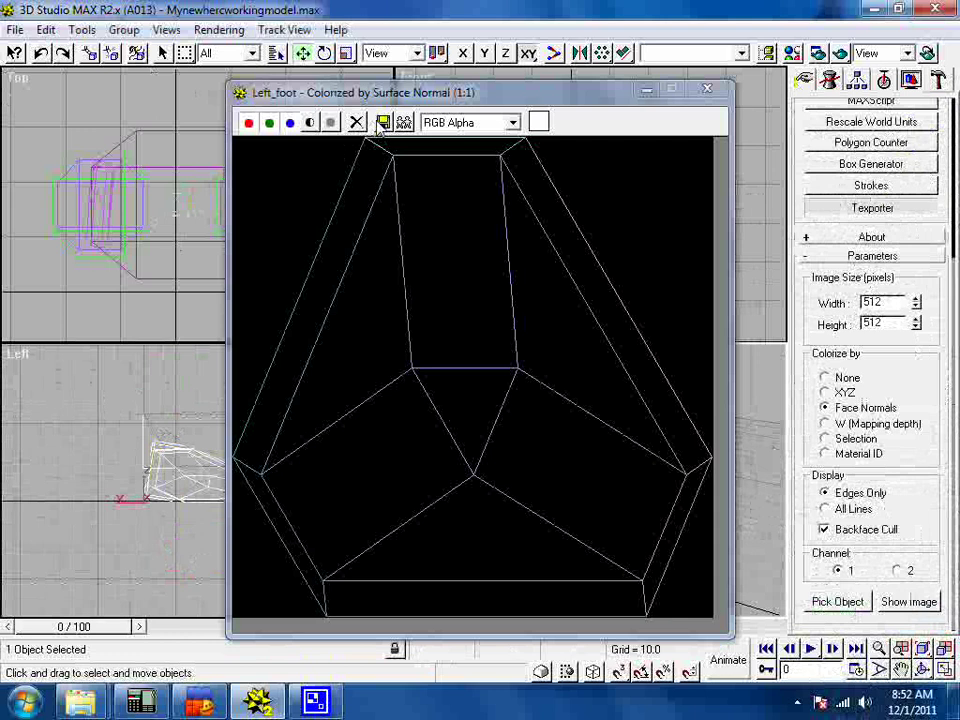
Save Left_foot's texture layout to the desktop as foot.jpg and close the image window.
{"action": "left_click", "coordinate": [382, 122]}
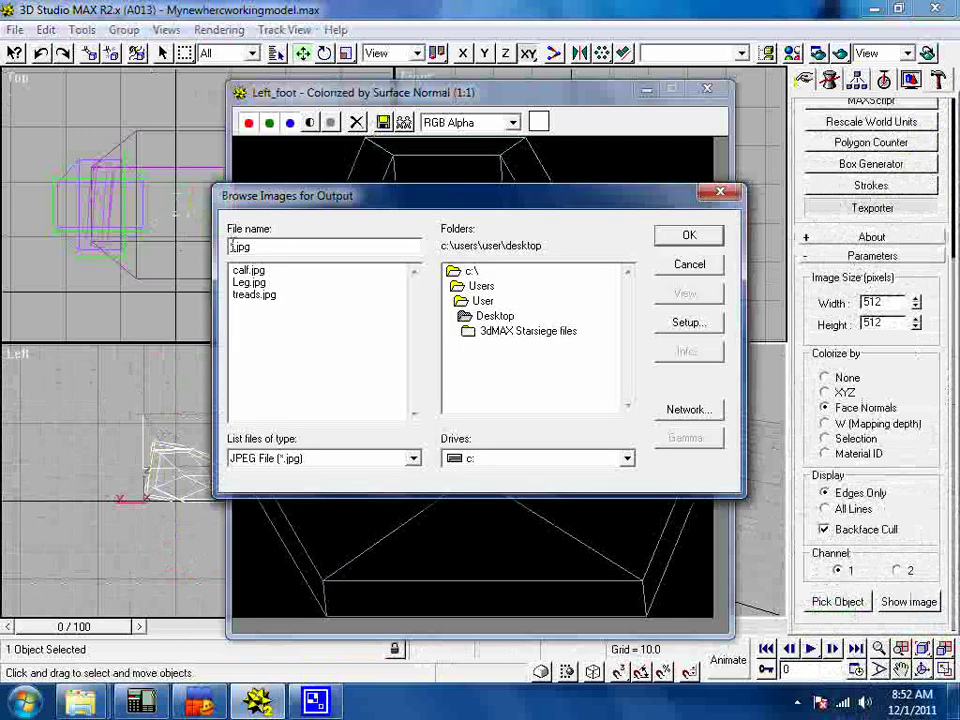
{"action": "left_click_drag", "start_coordinate": [230, 246], "coordinate": [236, 246]}
{"action": "type", "text": "foot"}
{"action": "left_click", "coordinate": [689, 235]}
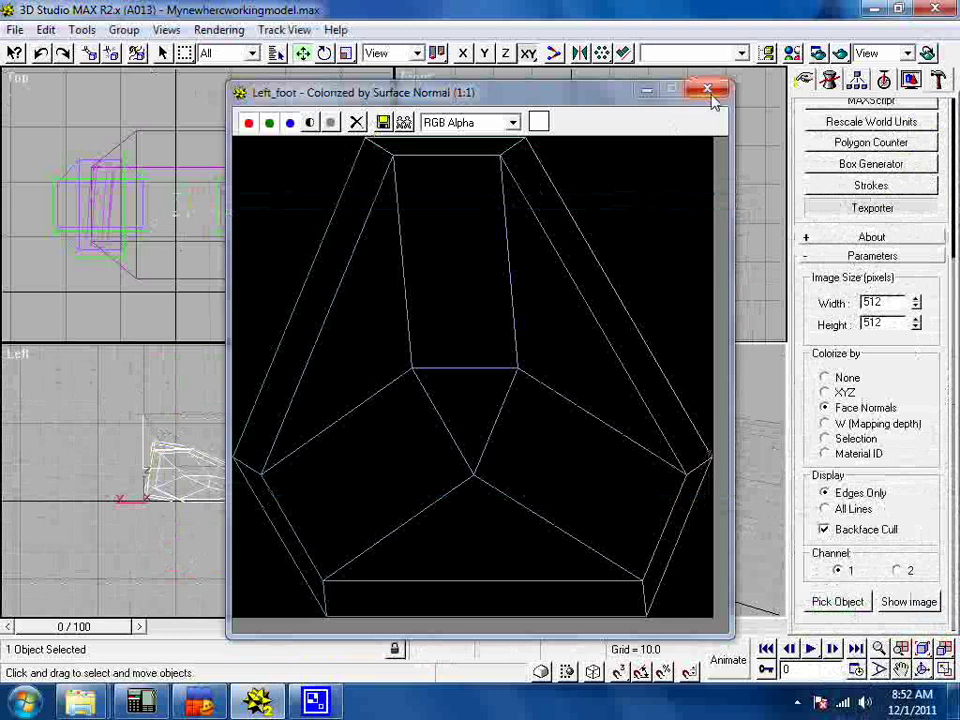
{"action": "left_click", "coordinate": [707, 90]}
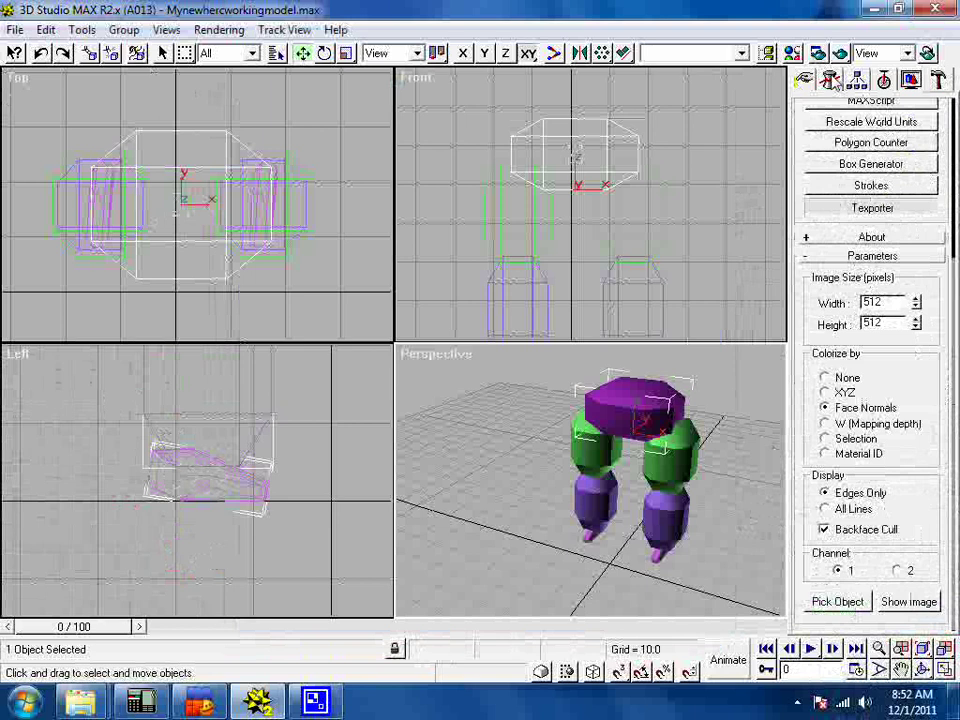
Apply a UVW Map modifier with spherical mapping to the herc's body, Box01.
{"action": "left_click", "coordinate": [829, 80]}
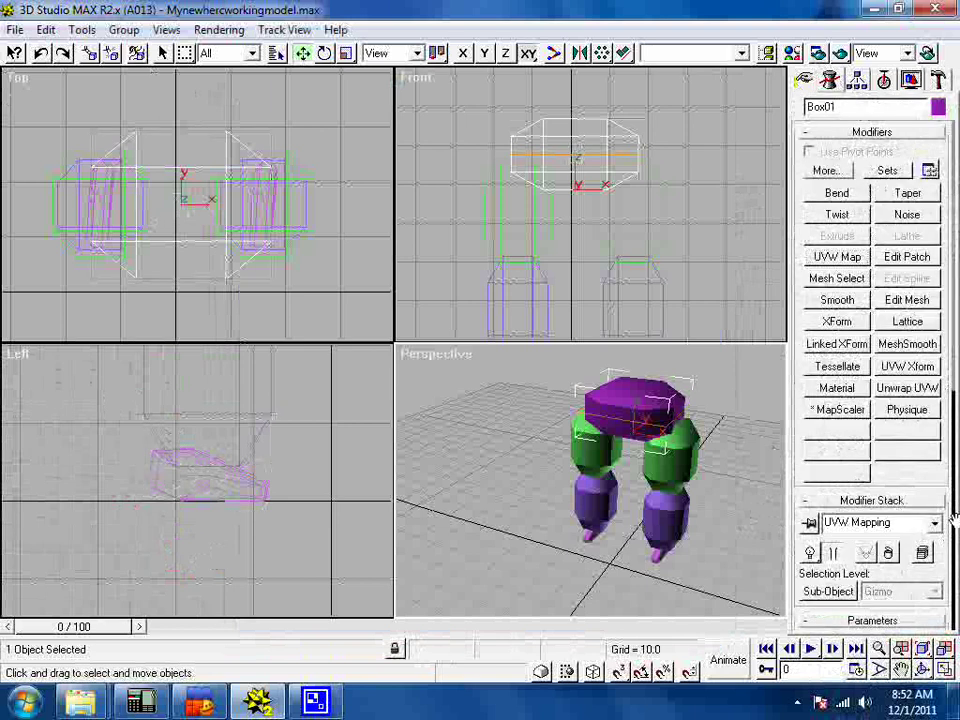
{"action": "left_click", "coordinate": [954, 518]}
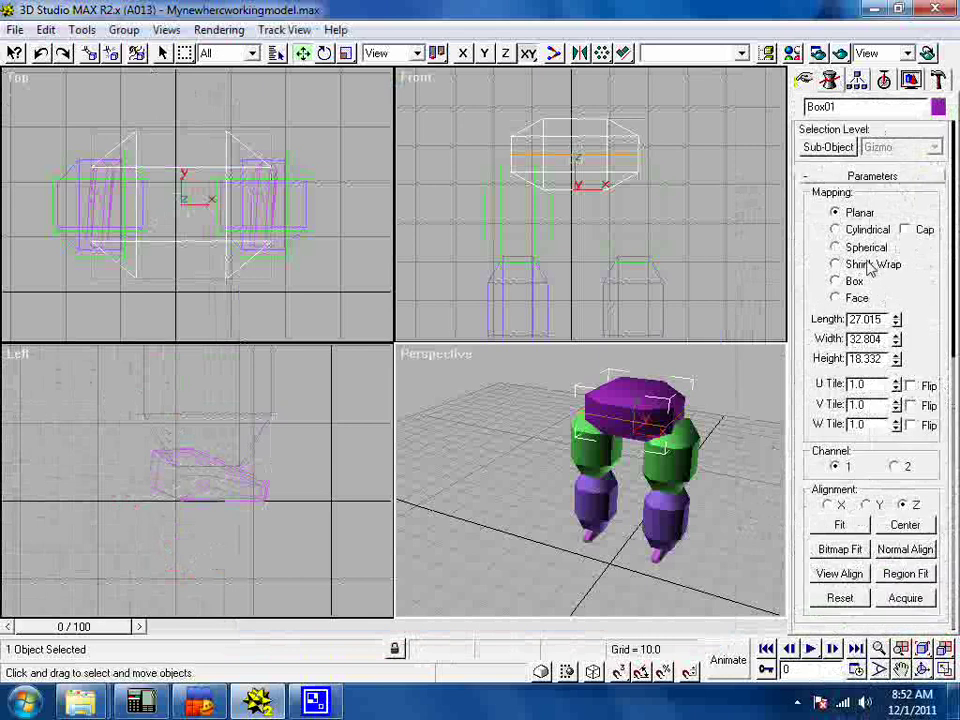
{"action": "left_click", "coordinate": [865, 250]}
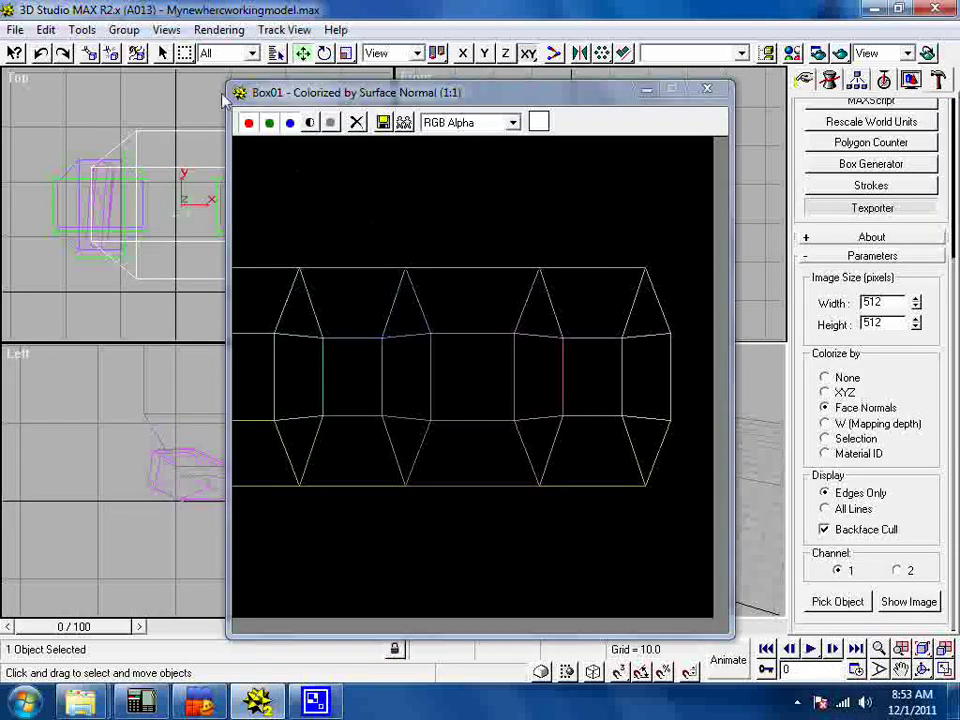
Save Box01's texture layout to the desktop as body.jpg and close the image window.
{"action": "left_click", "coordinate": [383, 122]}
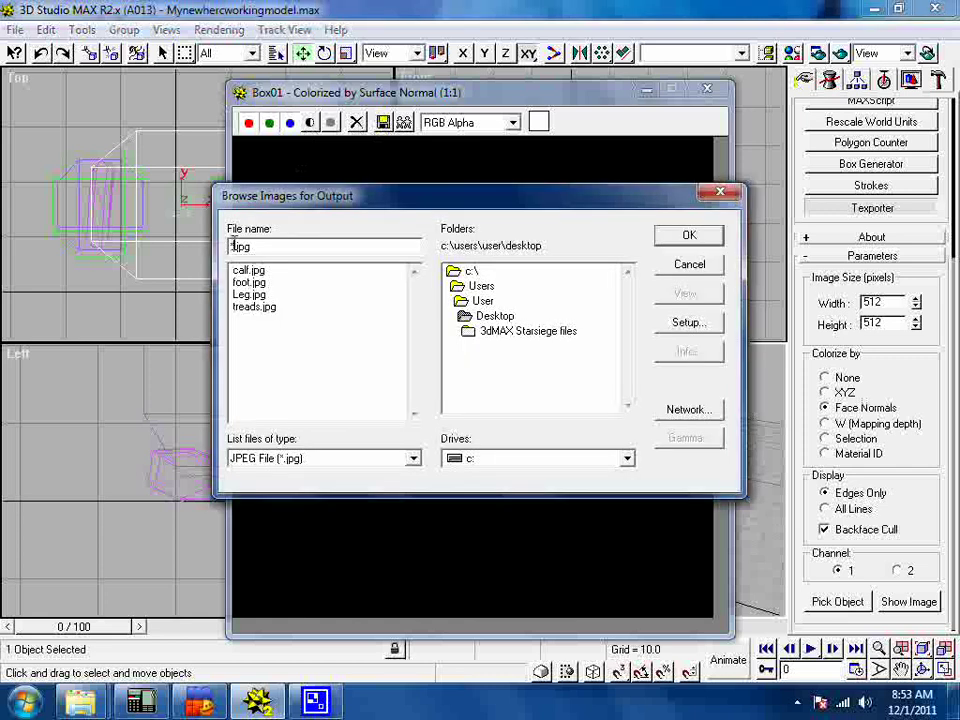
{"action": "type", "text": "body"}
{"action": "left_click", "coordinate": [680, 236]}
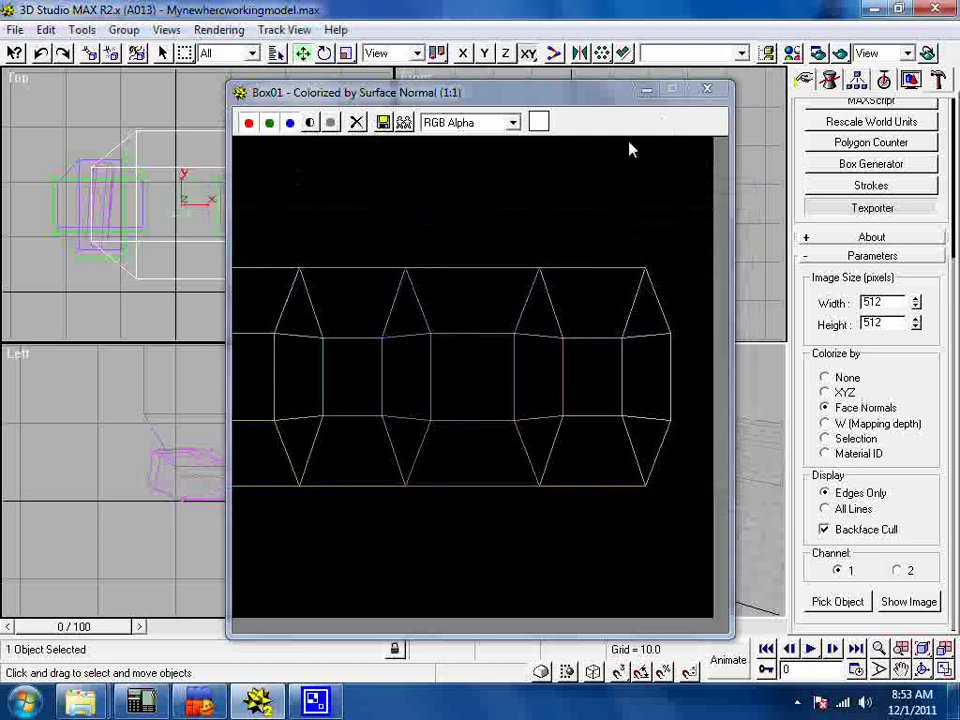
{"action": "left_click", "coordinate": [707, 92]}
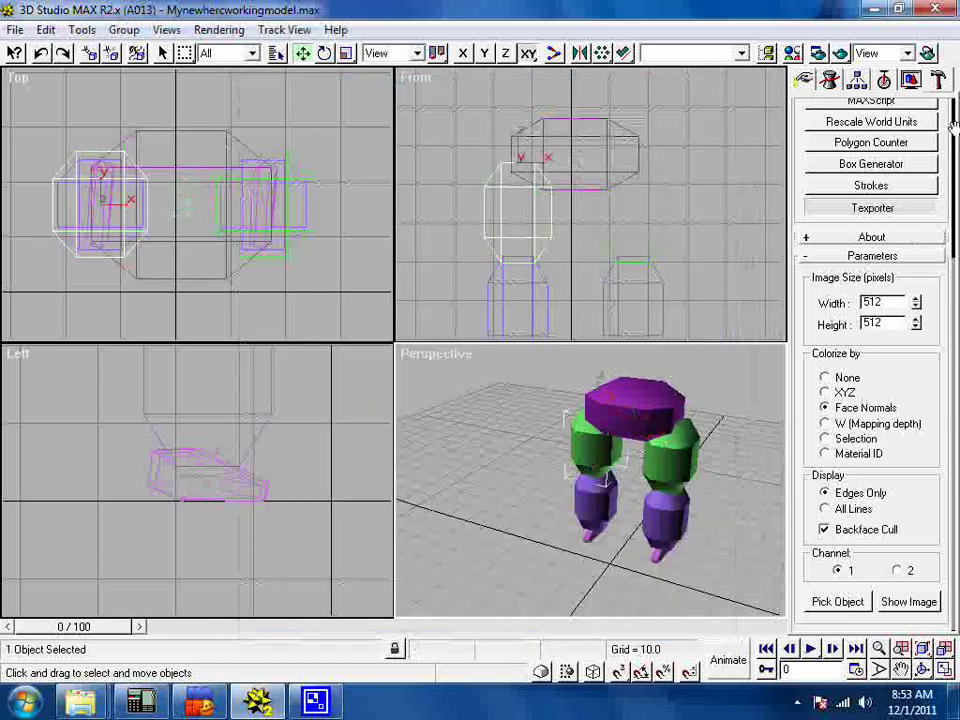
Apply a UVW Map modifier with spherical mapping to Left_leg01 and fit its gizmo to the object.
{"action": "left_click_drag", "start_coordinate": [953, 120], "coordinate": [953, 100]}
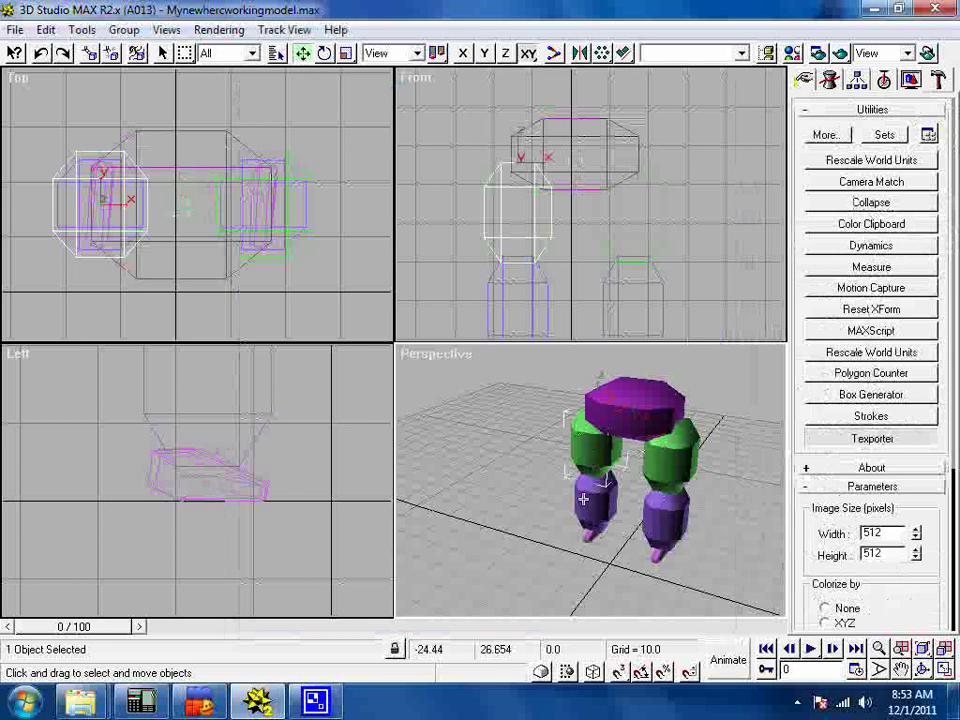
{"action": "left_click", "coordinate": [829, 82]}
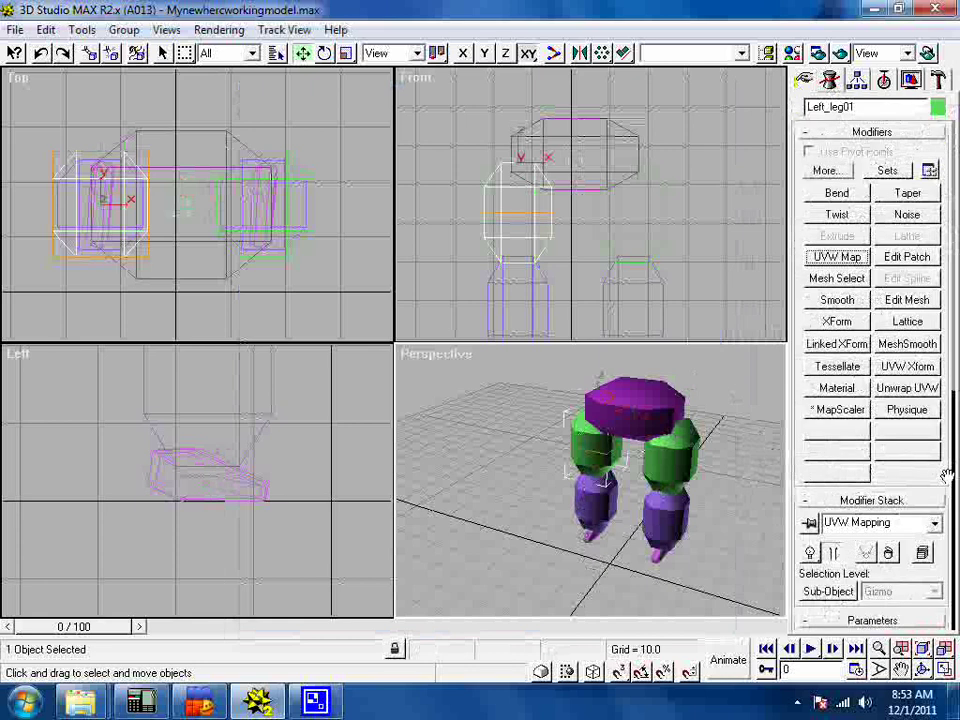
{"action": "left_click_drag", "start_coordinate": [945, 476], "coordinate": [945, 70]}
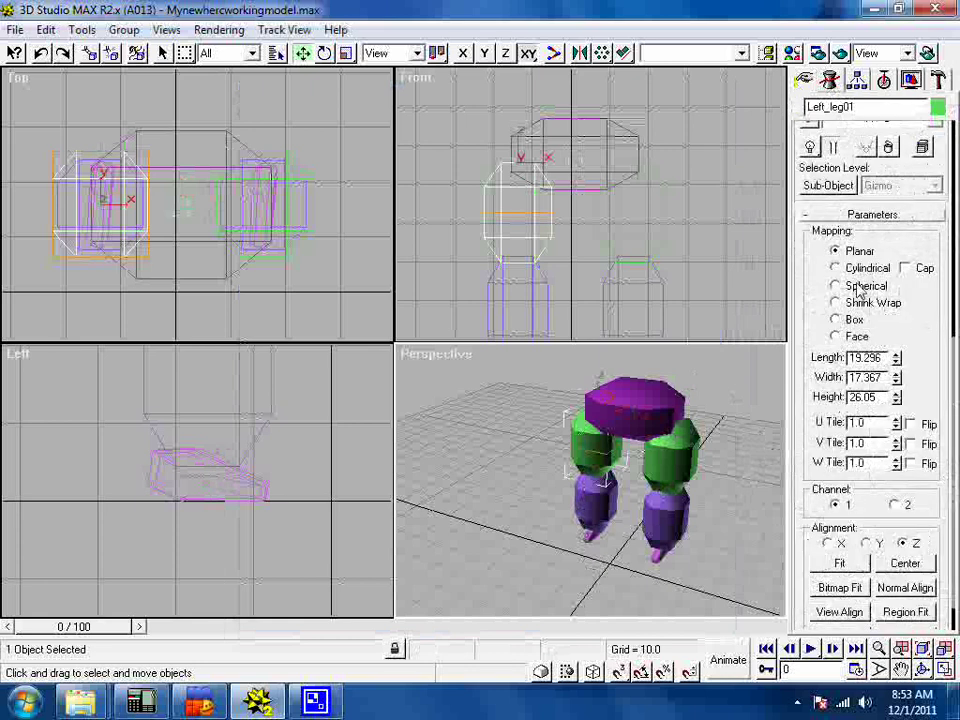
{"action": "left_click", "coordinate": [836, 285]}
{"action": "left_click", "coordinate": [827, 566]}
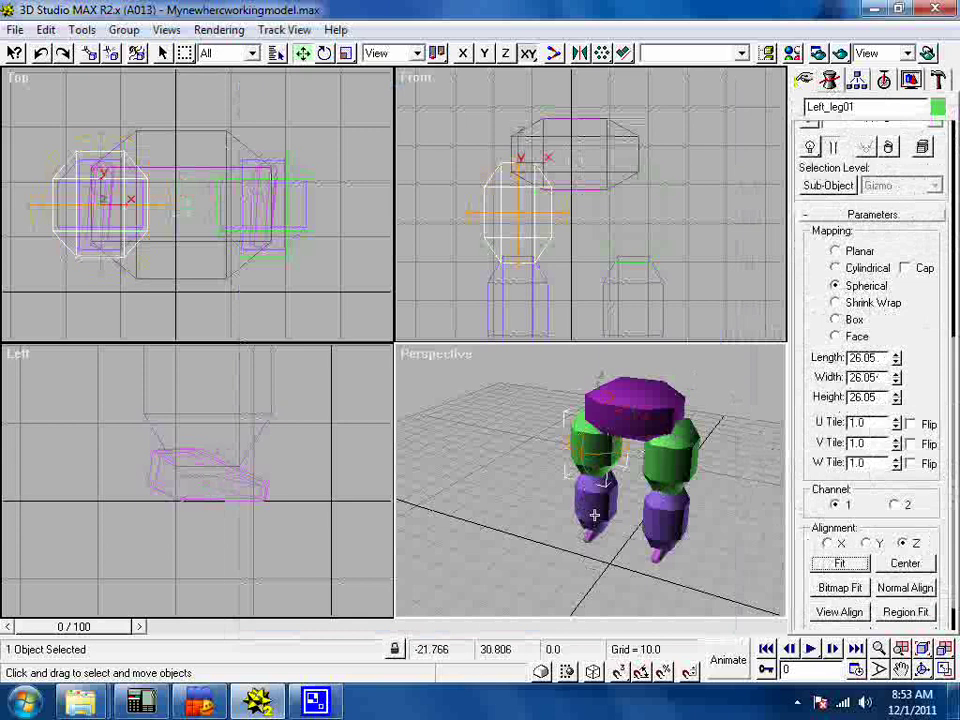
Apply a UVW Map modifier with spherical mapping to Left_calf01 and fit its gizmo to the object.
{"action": "left_click", "coordinate": [594, 514]}
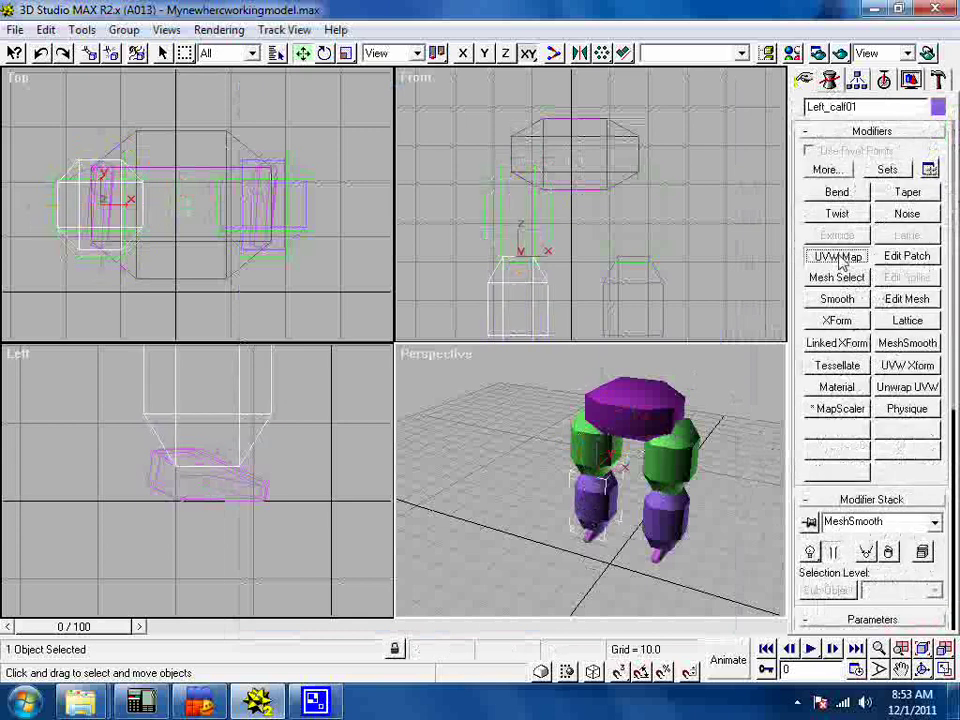
{"action": "left_click", "coordinate": [838, 257]}
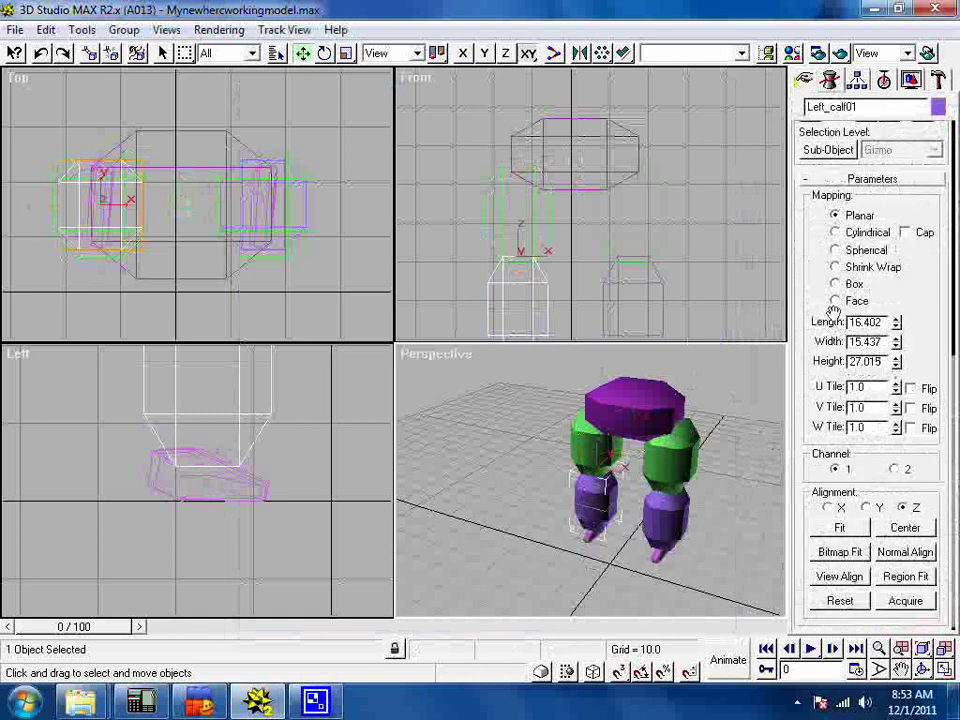
{"action": "left_click", "coordinate": [836, 250]}
{"action": "left_click", "coordinate": [838, 528]}
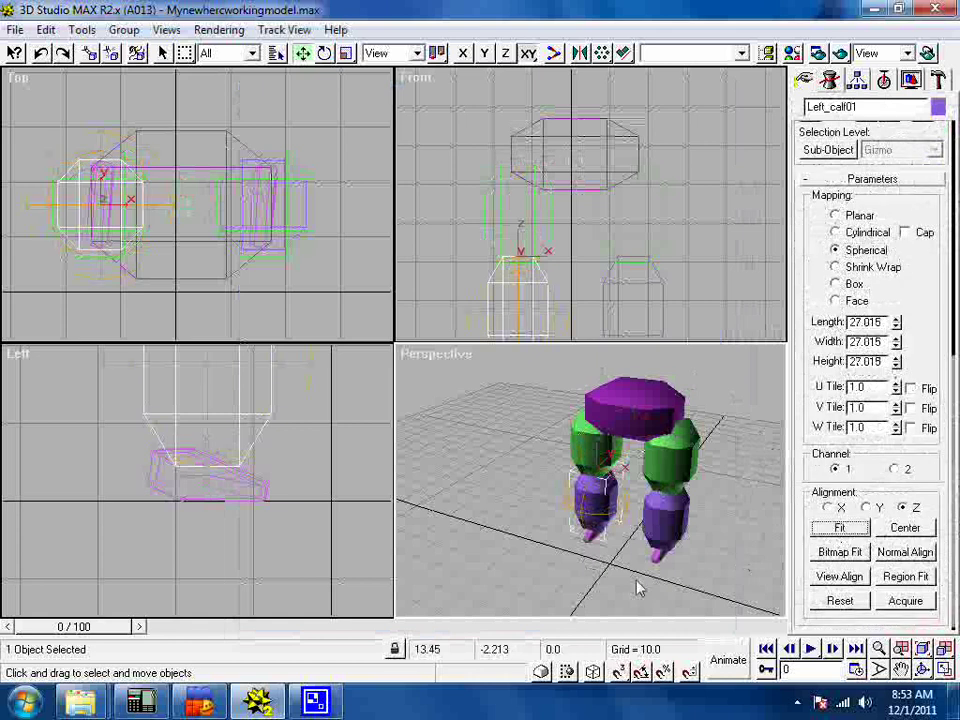
Apply a UVW Map modifier with planar mapping to Left_foot01 and fit its gizmo to the object.
{"action": "left_click", "coordinate": [592, 540]}
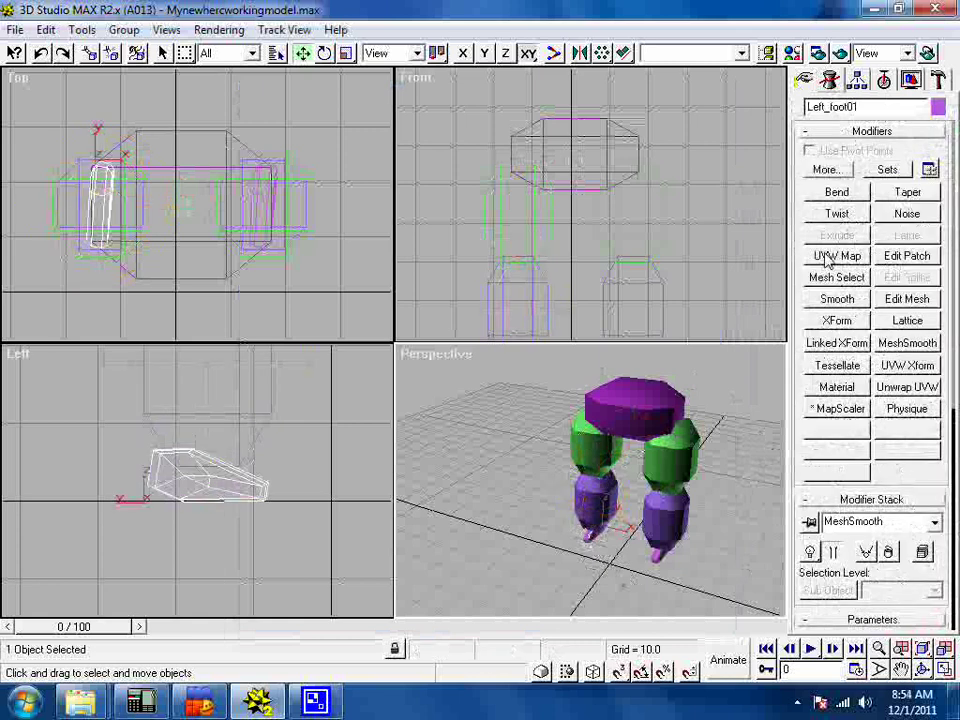
{"action": "left_click", "coordinate": [825, 257]}
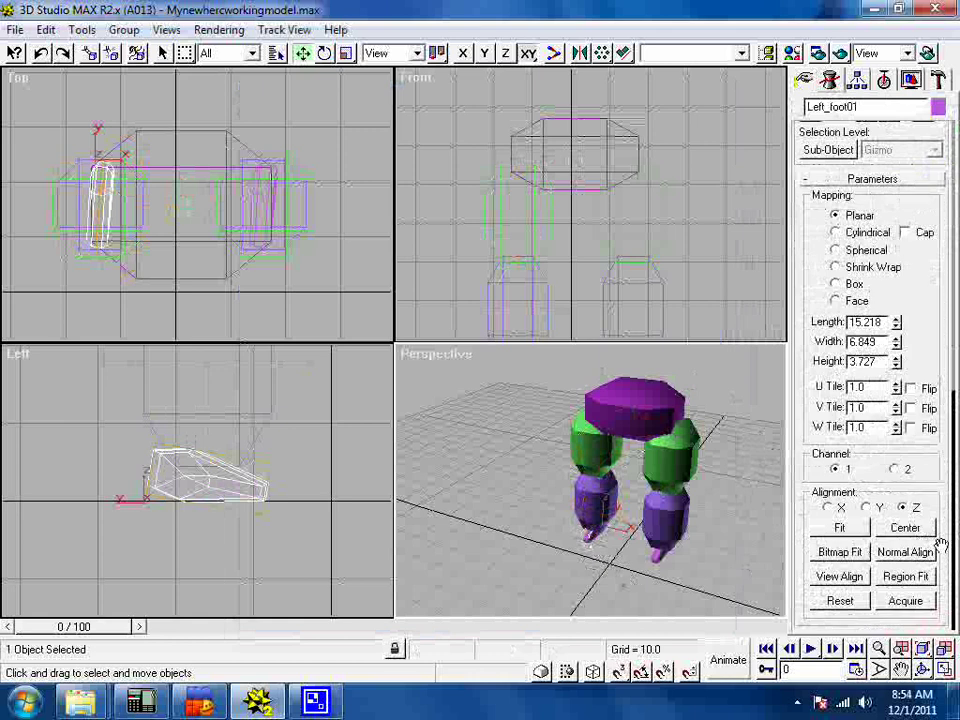
{"action": "left_click", "coordinate": [853, 535]}
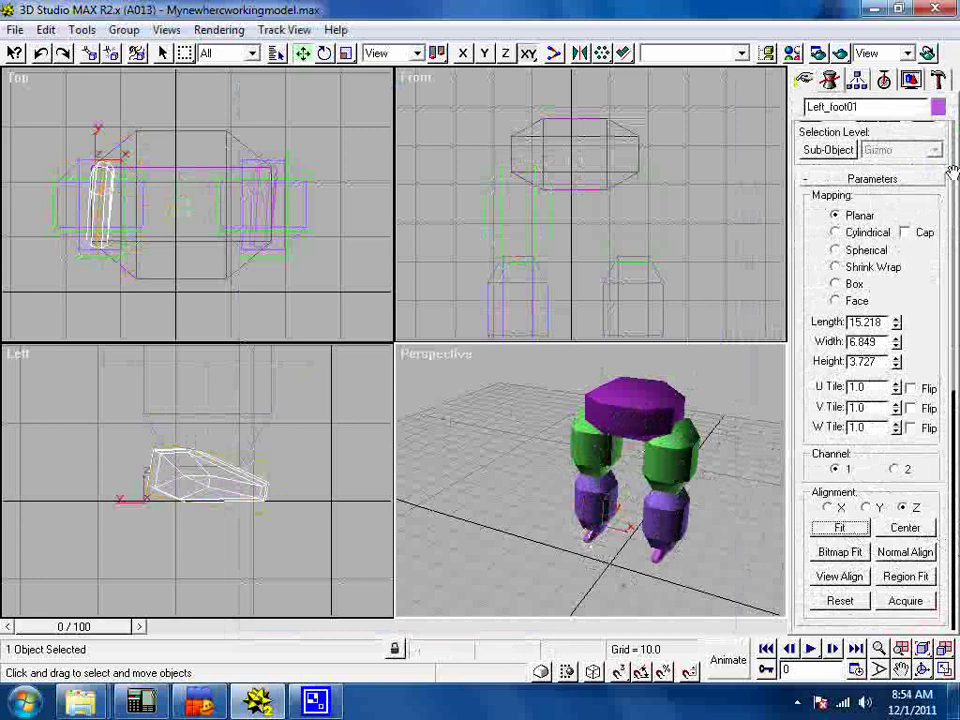
{"action": "left_click_drag", "start_coordinate": [952, 172], "coordinate": [952, 150]}
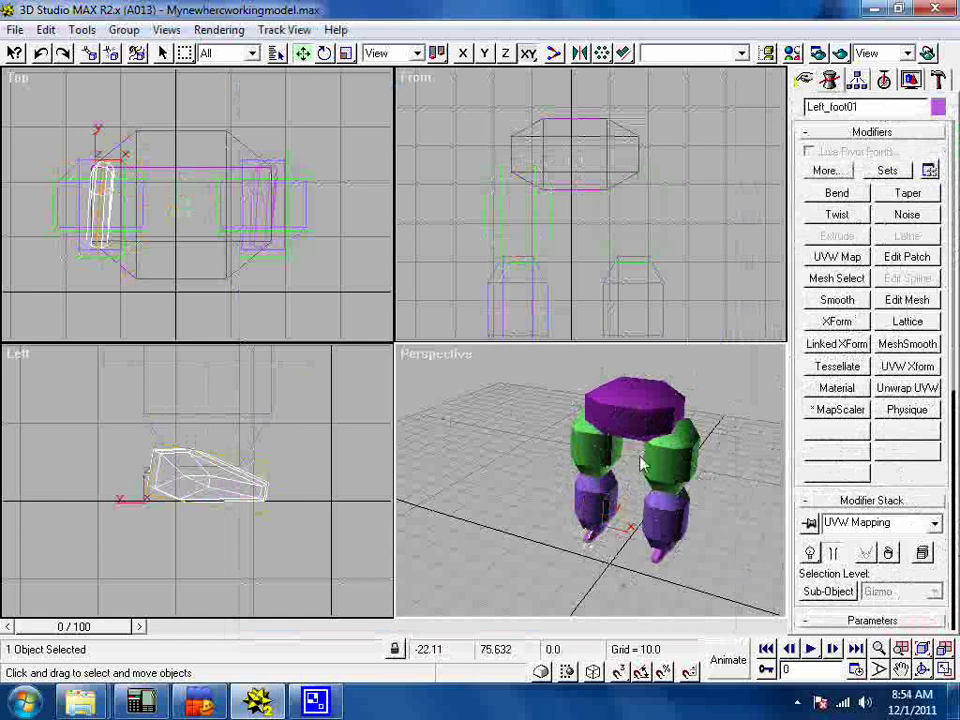
Switch to the desktop, create a new folder with the default name, and move the treads, Leg, calf, foot and body images into it.
{"action": "left_click", "coordinate": [868, 9]}
{"action": "right_click", "coordinate": [385, 254]}
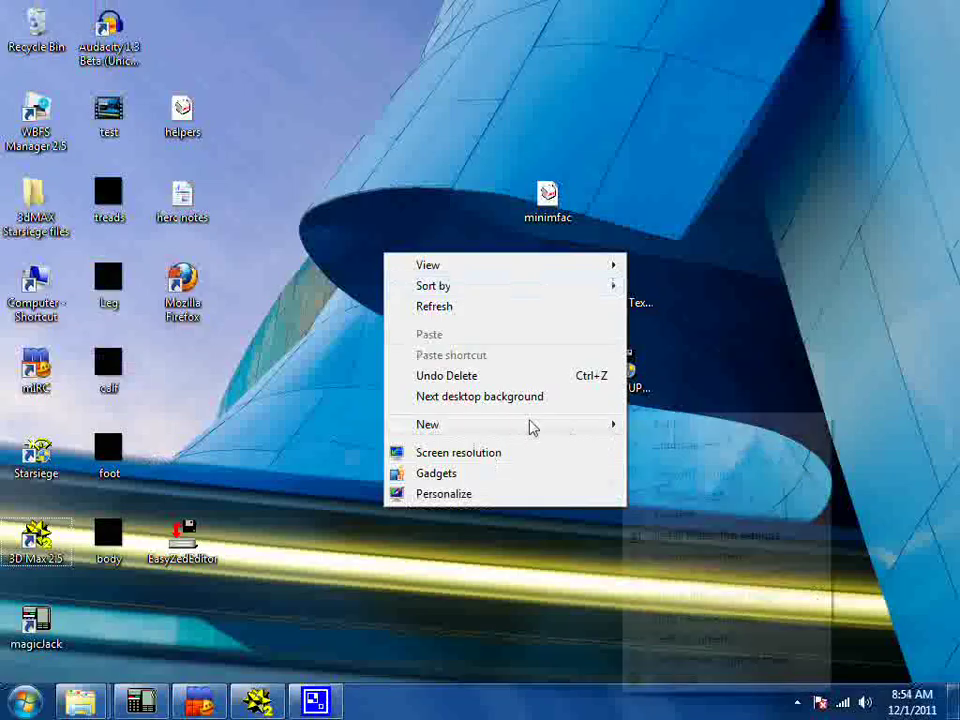
{"action": "left_click", "coordinate": [531, 425]}
{"action": "left_click", "coordinate": [666, 425]}
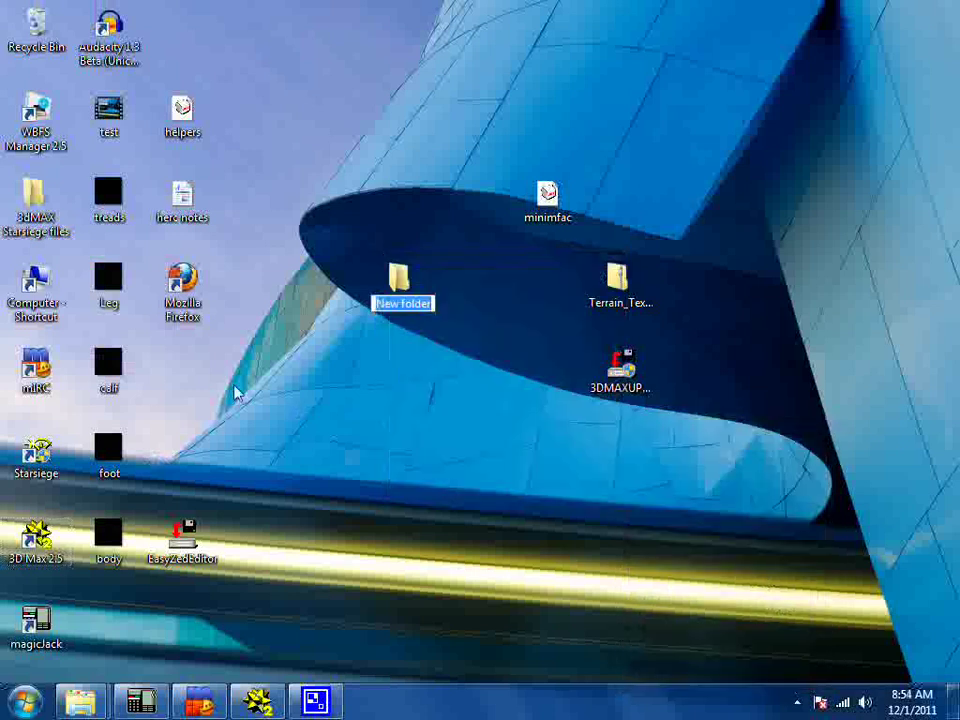
{"action": "key", "text": "Return"}
{"action": "left_click_drag", "start_coordinate": [137, 172], "coordinate": [80, 602]}
{"action": "left_click_drag", "start_coordinate": [195, 278], "coordinate": [405, 285]}
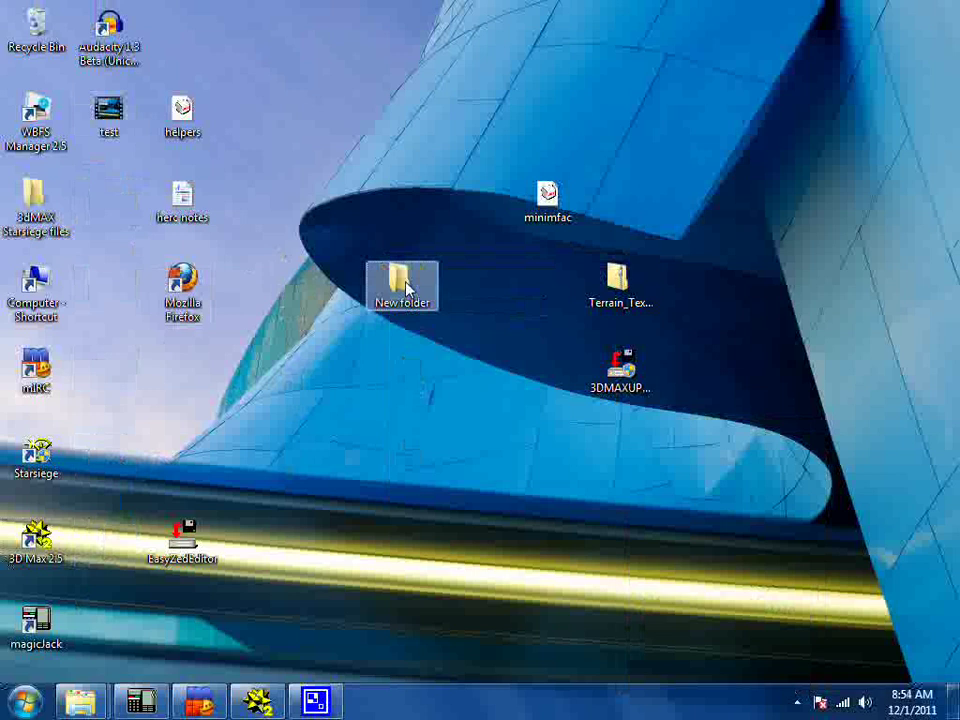
Open the new folder and delete the treads image from it.
{"action": "double_click", "coordinate": [405, 288]}
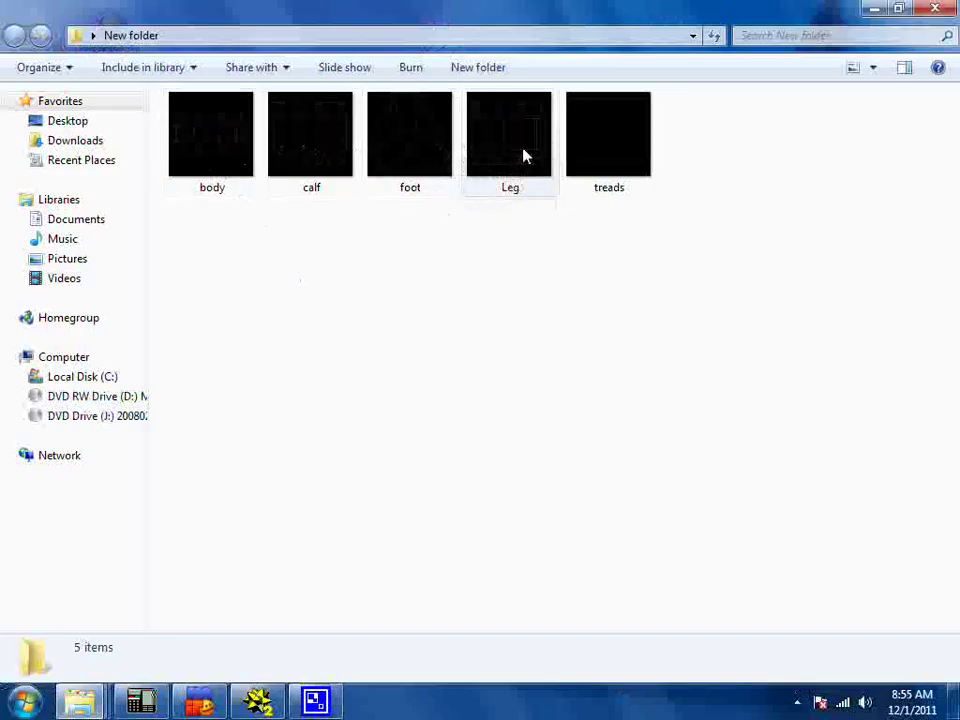
{"action": "left_click", "coordinate": [645, 165]}
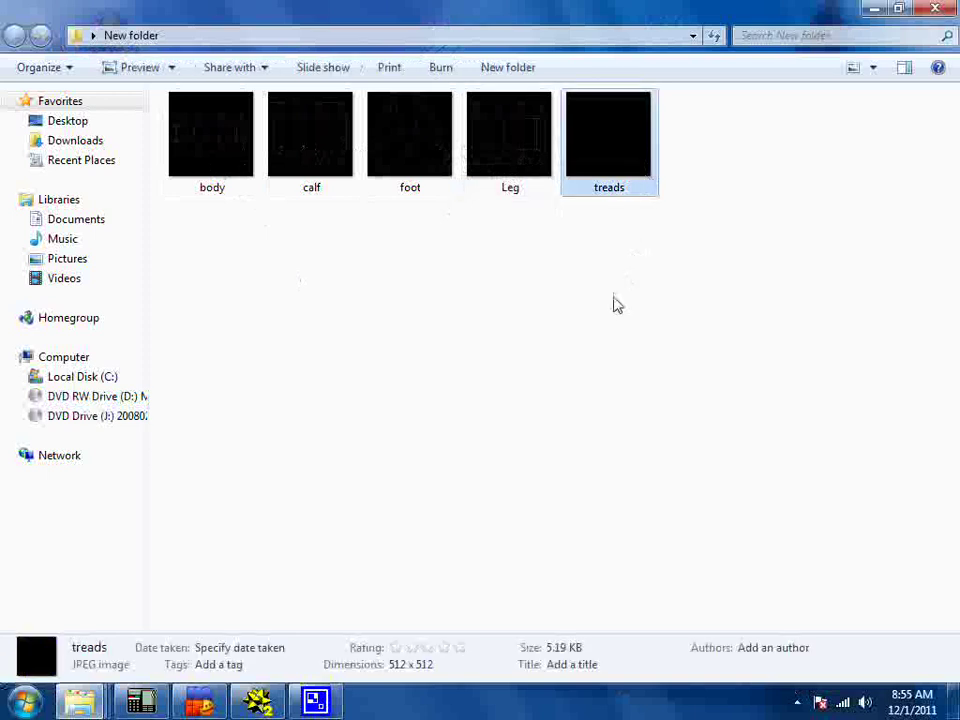
{"action": "key", "text": "Delete"}
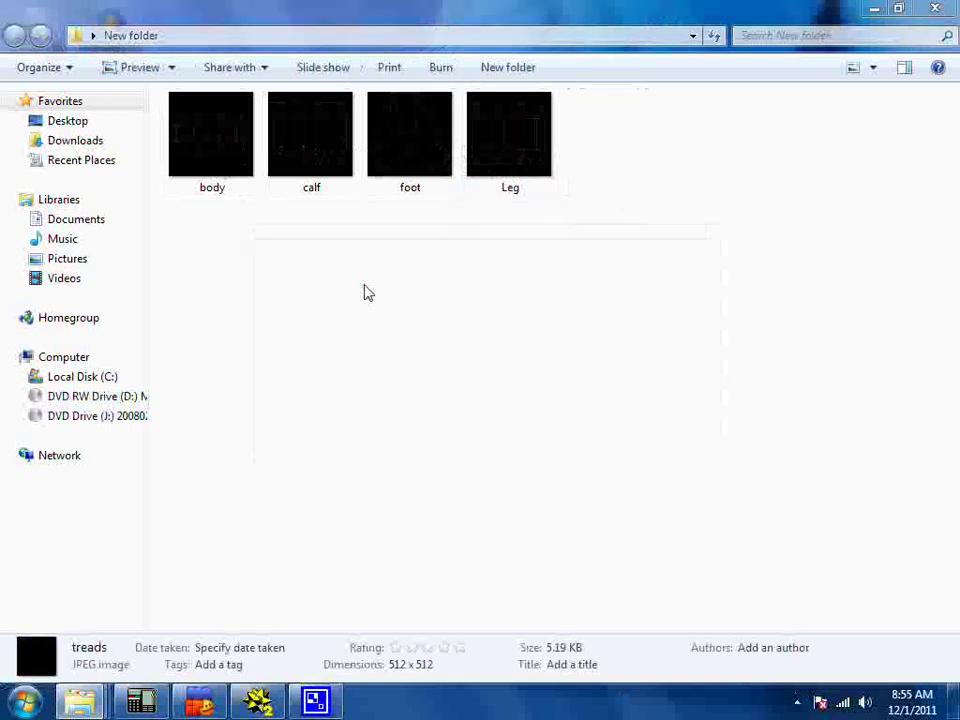
Open the body image from the folder in Photoshop for editing.
{"action": "right_click", "coordinate": [230, 140]}
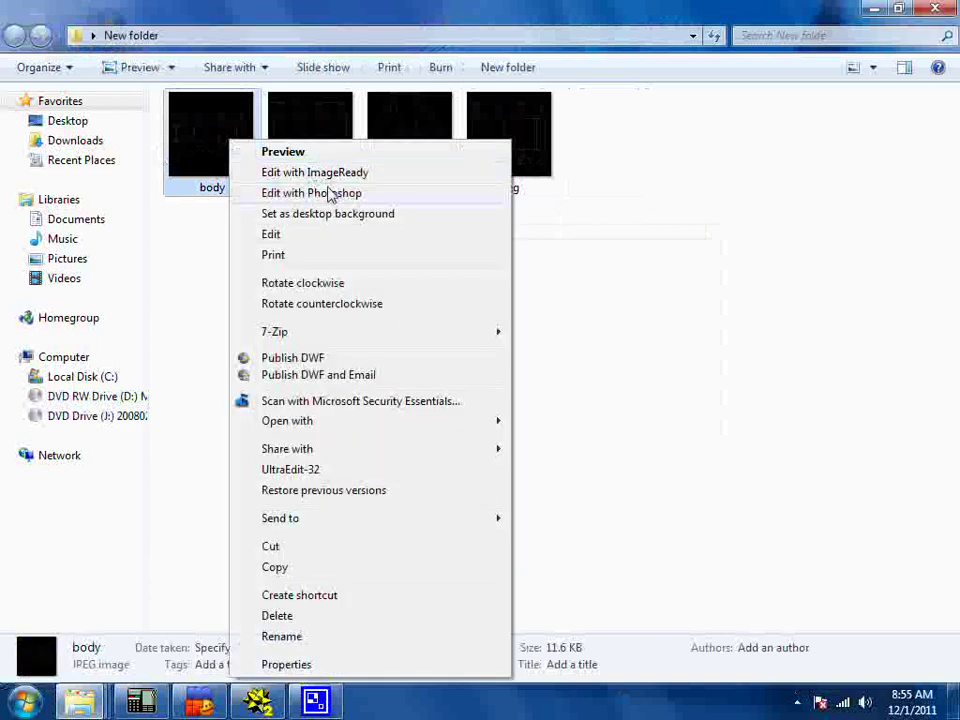
{"action": "left_click", "coordinate": [328, 190]}
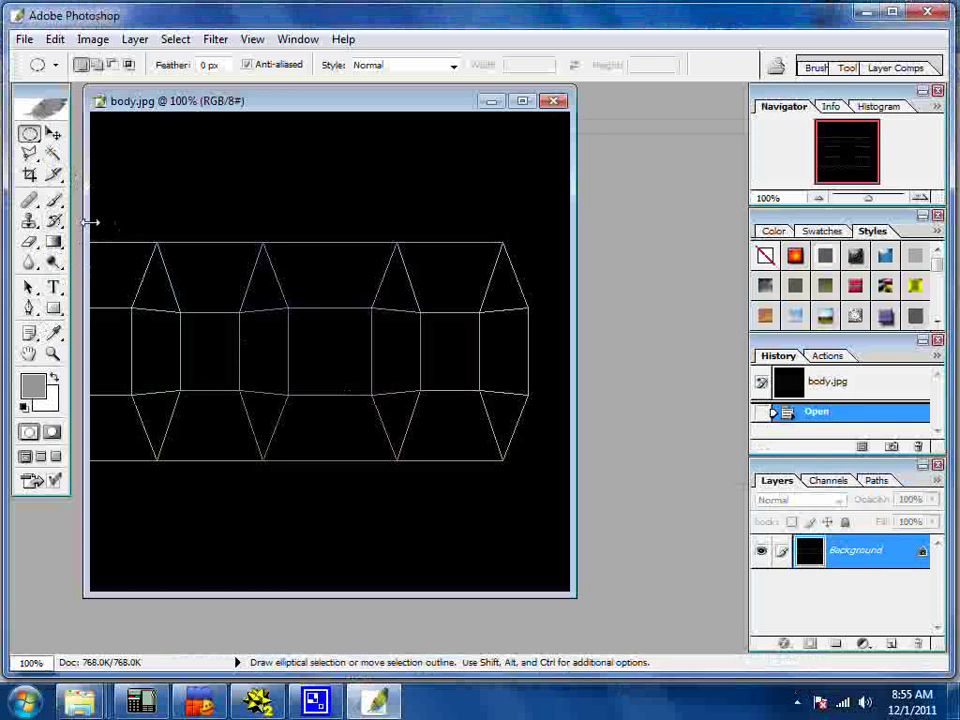
Select the whole body wireframe with the Rectangular Marquee tool and cut it out of the image.
{"action": "left_click_drag", "start_coordinate": [92, 226], "coordinate": [150, 315]}
{"action": "left_click_drag", "start_coordinate": [119, 236], "coordinate": [122, 195]}
{"action": "left_click", "coordinate": [36, 138]}
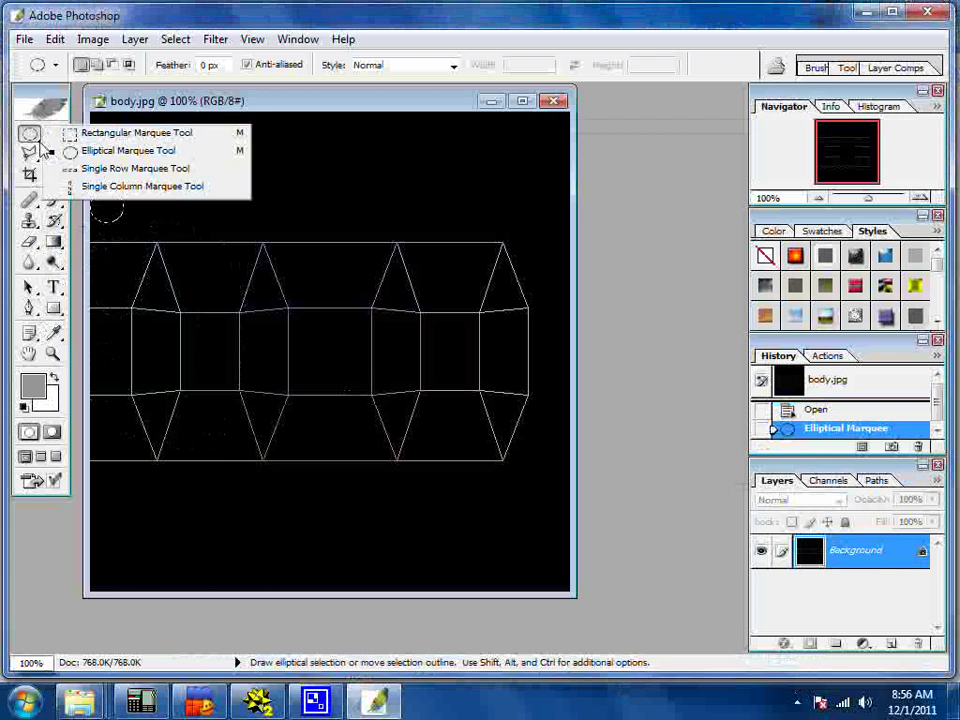
{"action": "left_click", "coordinate": [86, 133]}
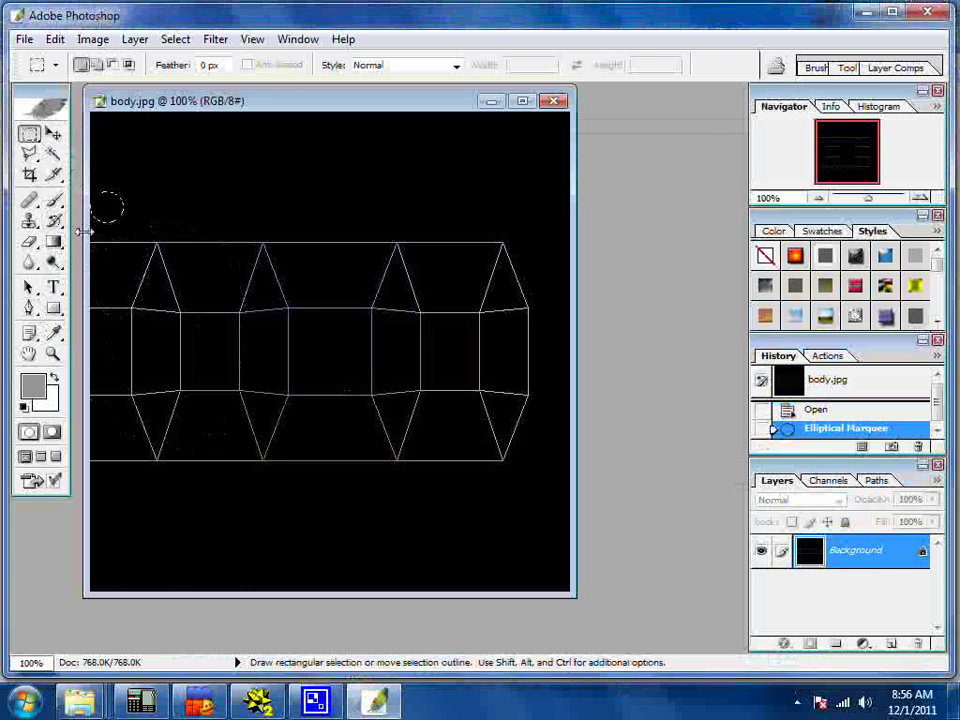
{"action": "left_click_drag", "start_coordinate": [90, 238], "coordinate": [541, 466]}
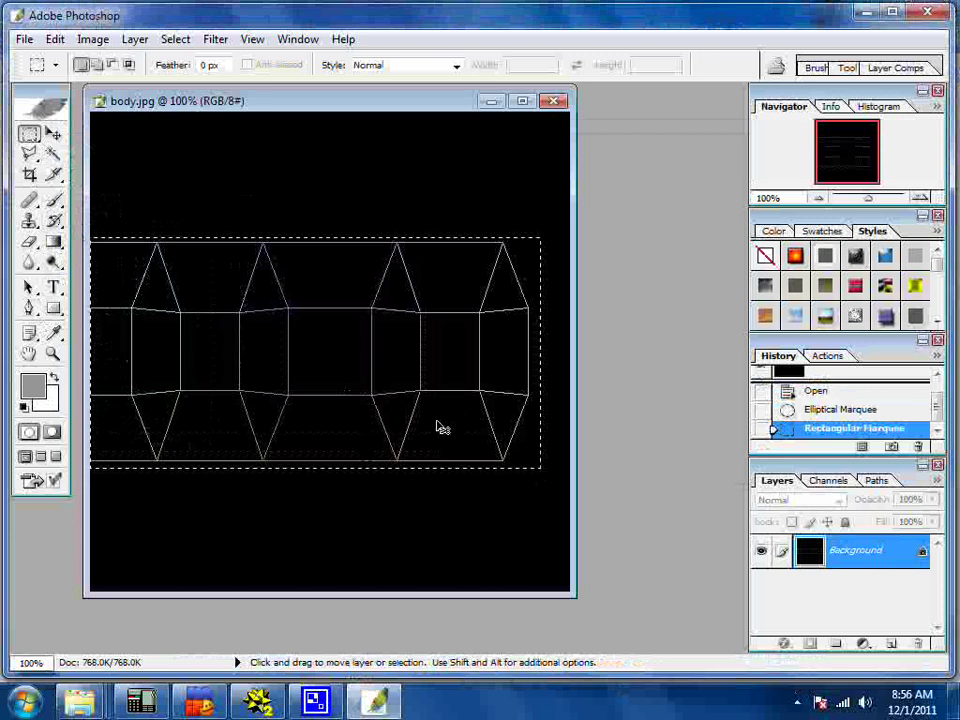
{"action": "key", "text": "ctrl+x"}
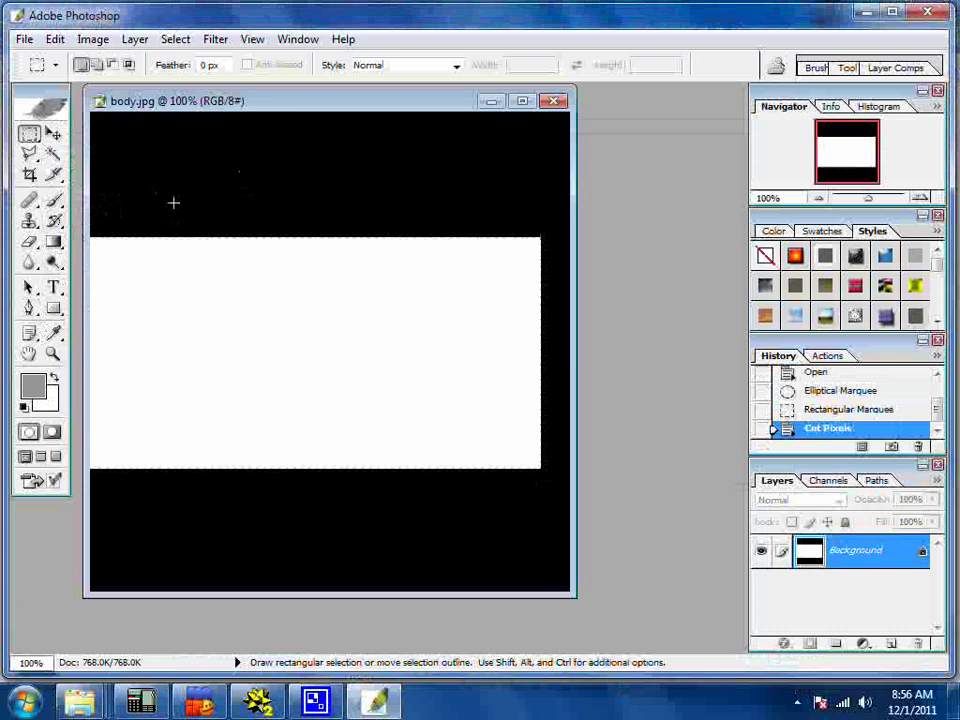
Clear the entire background of body.jpg to white and paste the cut body wireframe back as a new layer.
{"action": "left_click_drag", "start_coordinate": [93, 116], "coordinate": [572, 616]}
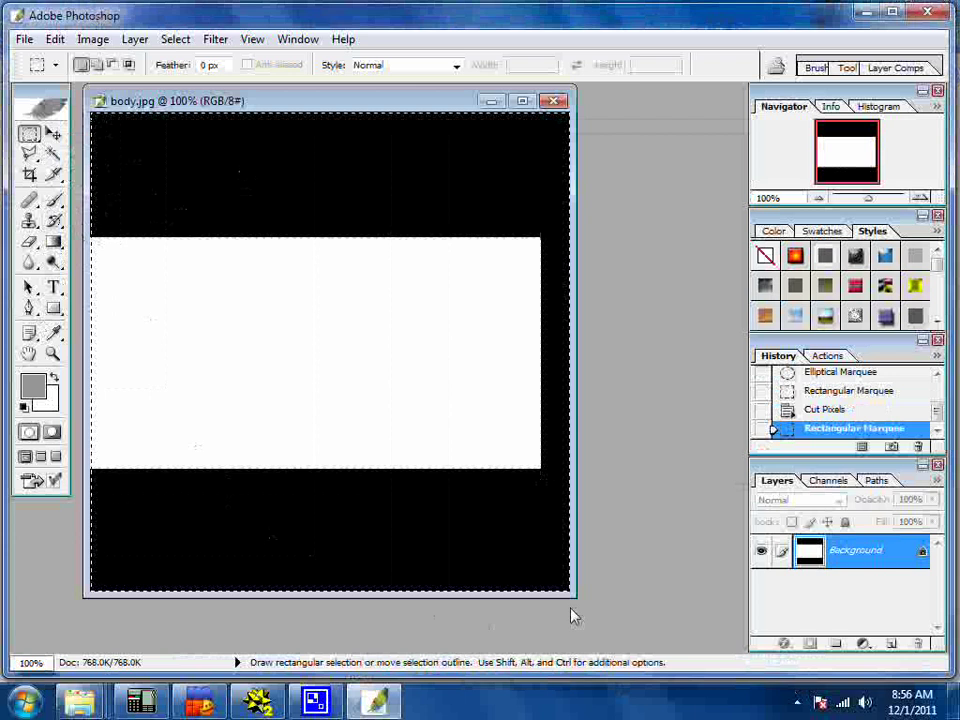
{"action": "key", "text": "Delete"}
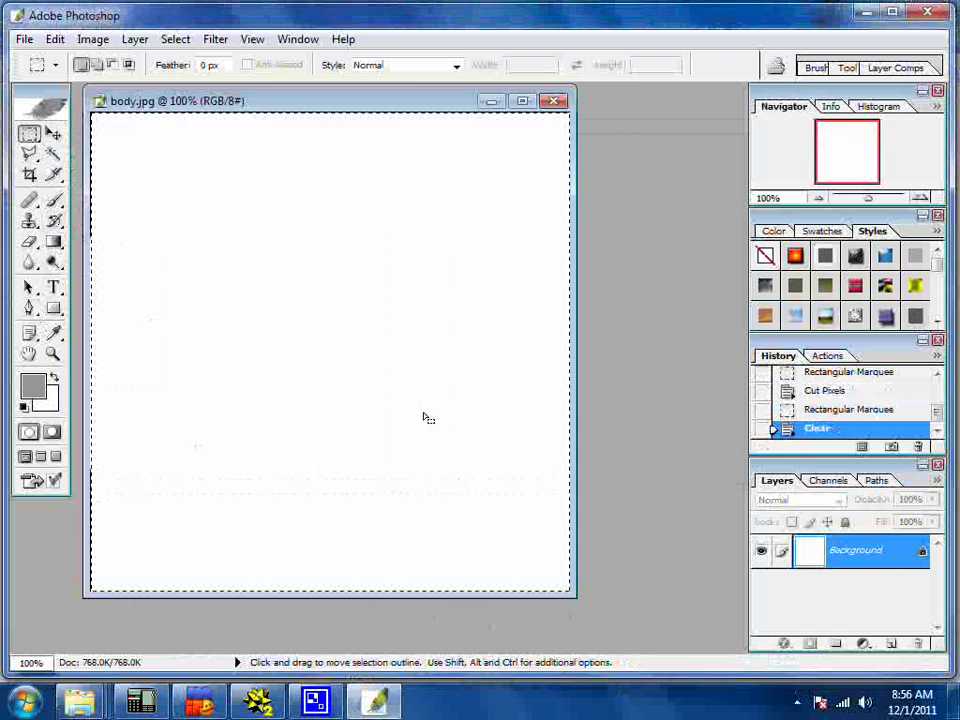
{"action": "key", "text": "ctrl+v"}
Move the pasted body layout layer up to the top edge of the canvas, flush with its right edge.
{"action": "key", "text": "v"}
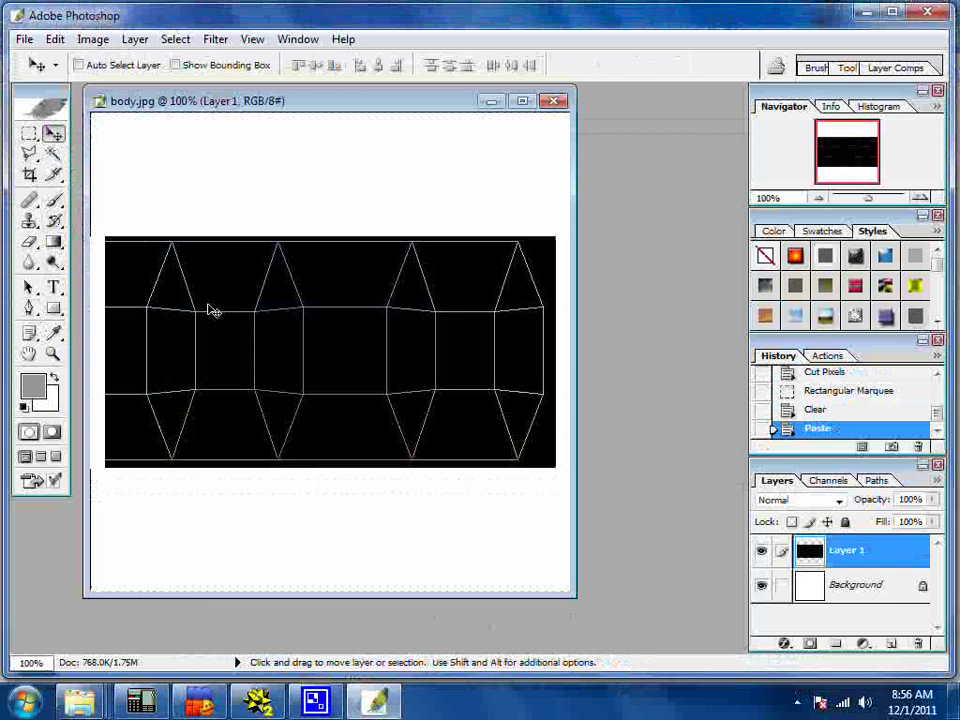
{"action": "right_click", "coordinate": [147, 283]}
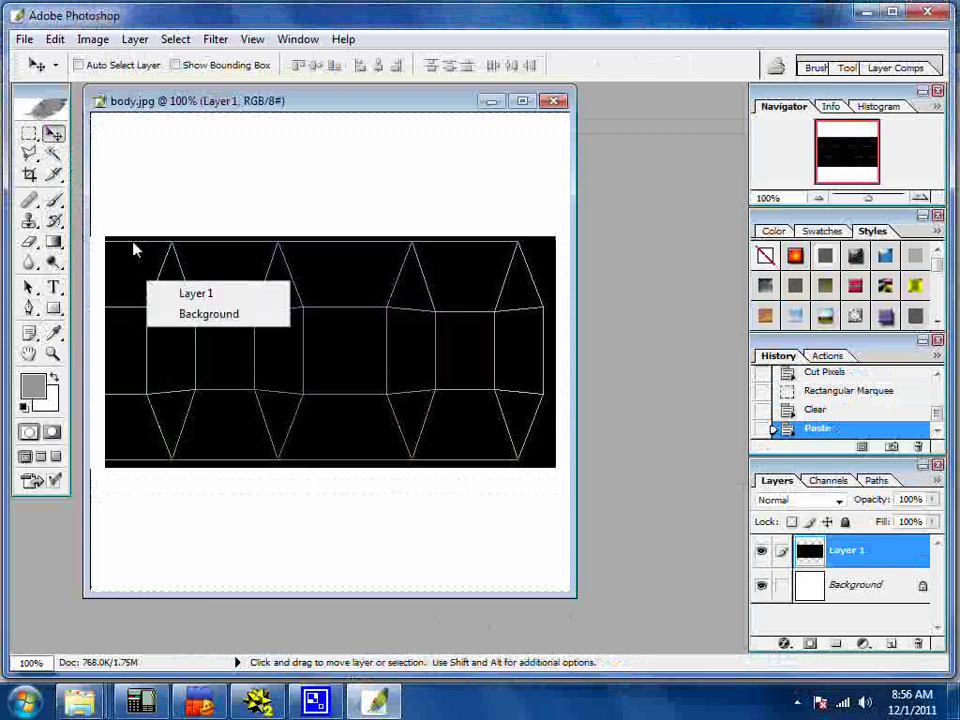
{"action": "left_click", "coordinate": [28, 133]}
{"action": "left_click", "coordinate": [28, 133]}
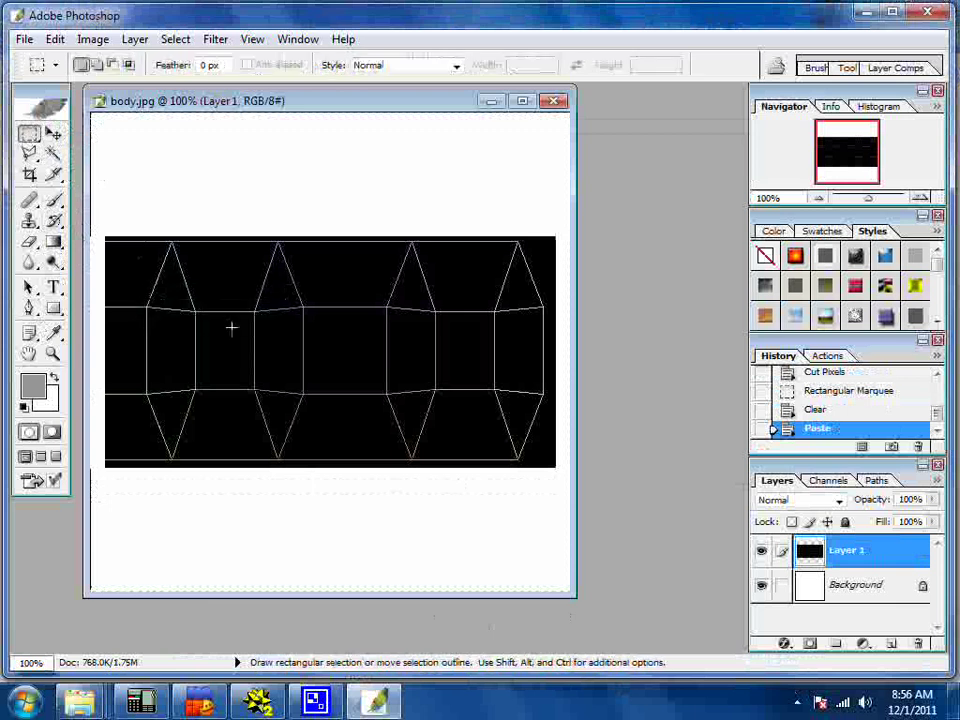
{"action": "right_click", "coordinate": [265, 358]}
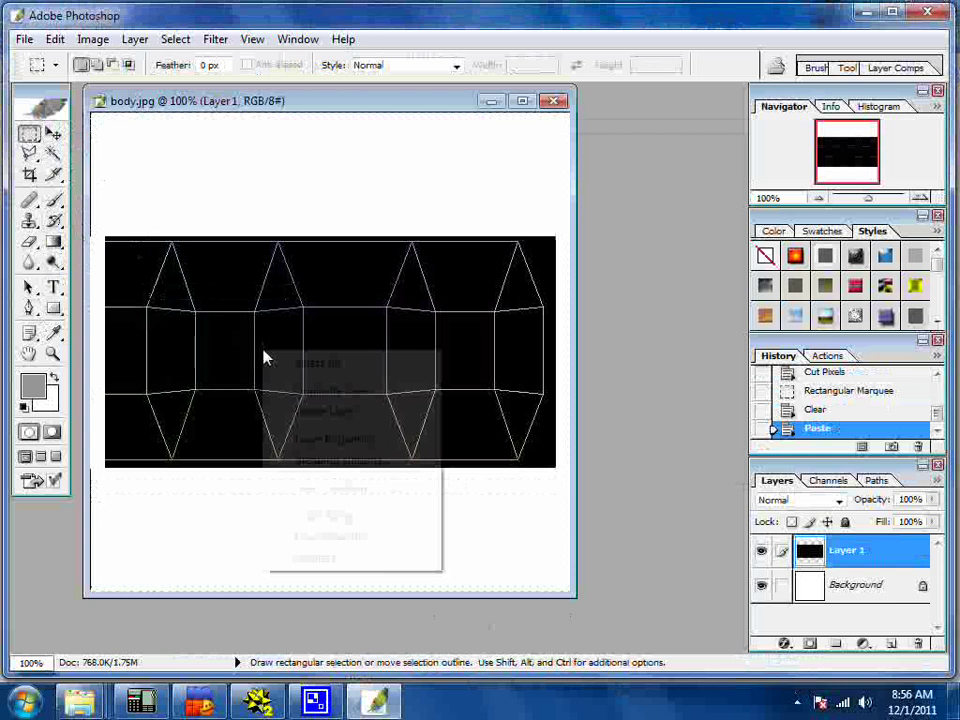
{"action": "left_click", "coordinate": [53, 133]}
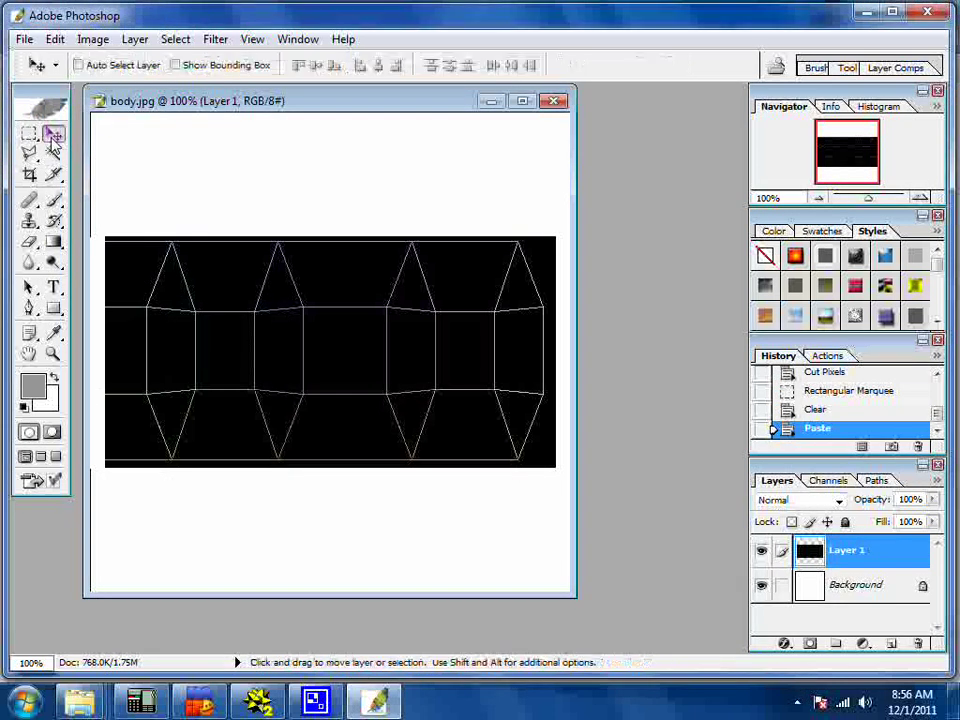
{"action": "right_click", "coordinate": [197, 328]}
{"action": "left_click", "coordinate": [221, 242]}
{"action": "left_click_drag", "start_coordinate": [220, 238], "coordinate": [223, 167]}
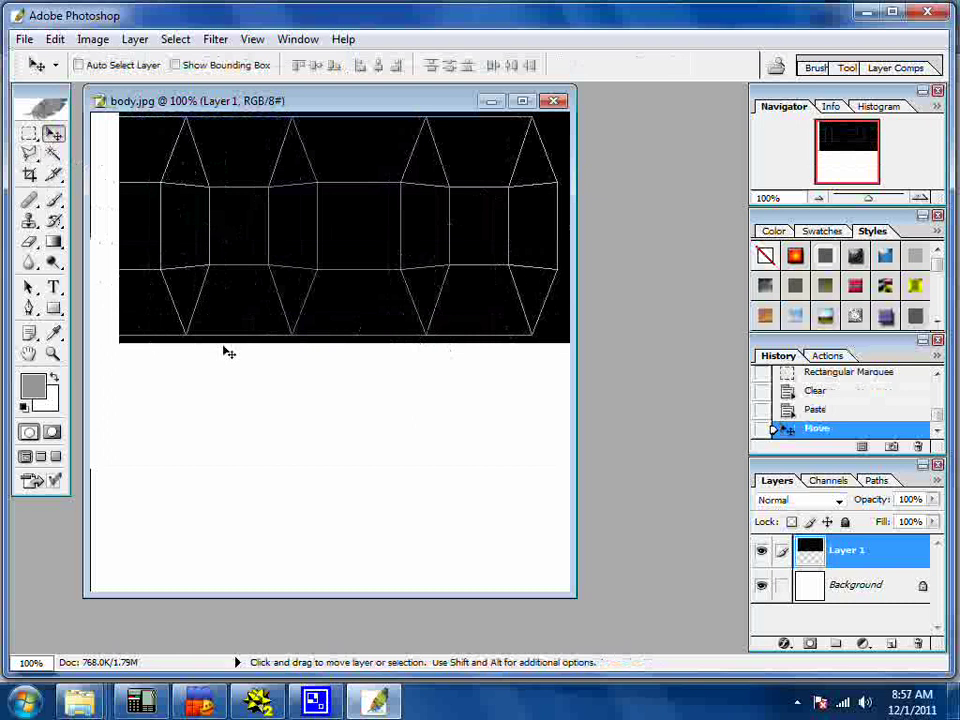
Open the calf image from the new folder and cut out its wireframe with a rectangular selection.
{"action": "left_click", "coordinate": [24, 40]}
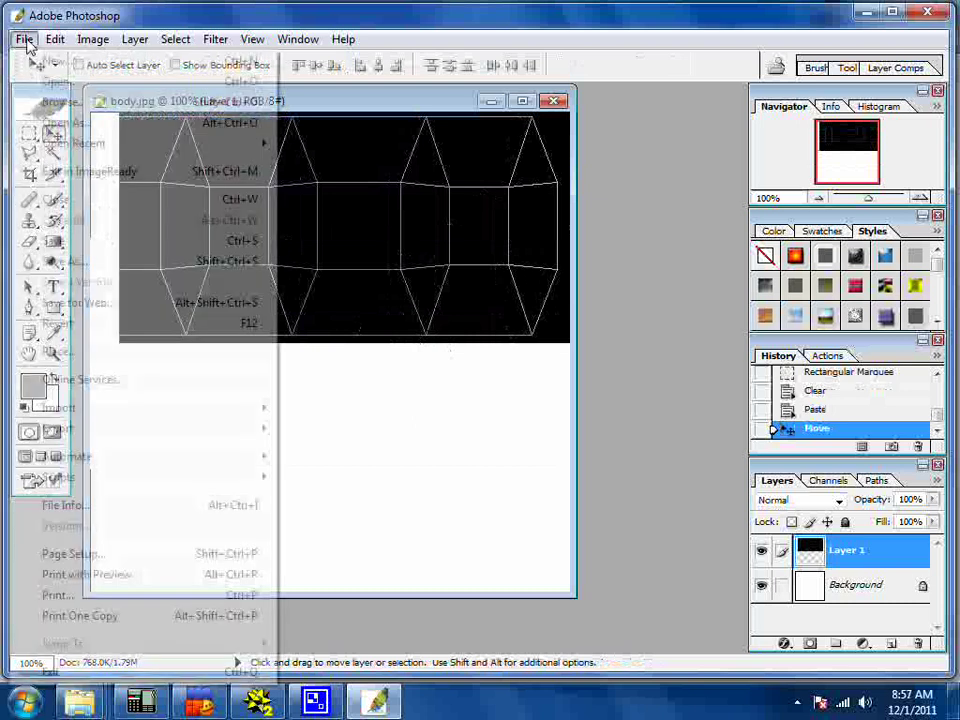
{"action": "left_click", "coordinate": [76, 262]}
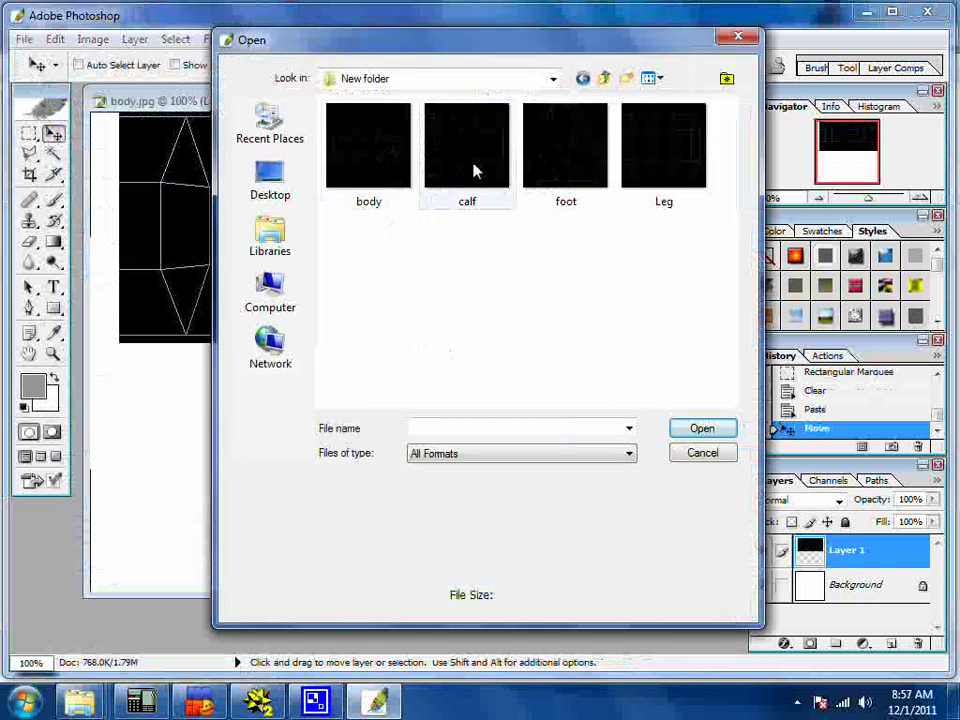
{"action": "left_click", "coordinate": [475, 172]}
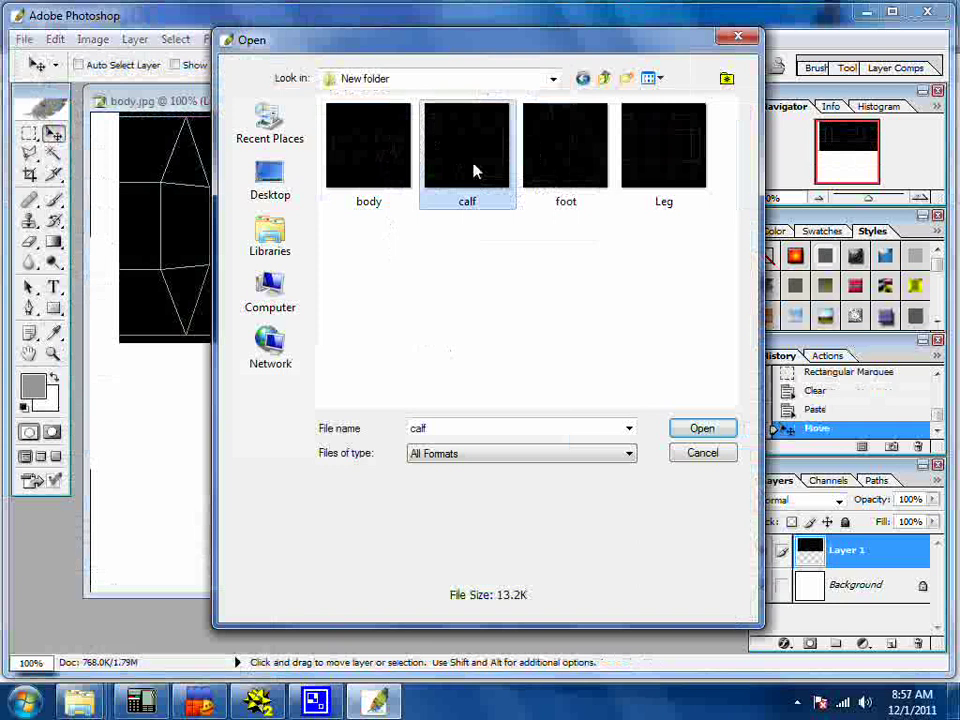
{"action": "double_click", "coordinate": [475, 171]}
{"action": "left_click_drag", "start_coordinate": [554, 169], "coordinate": [98, 548]}
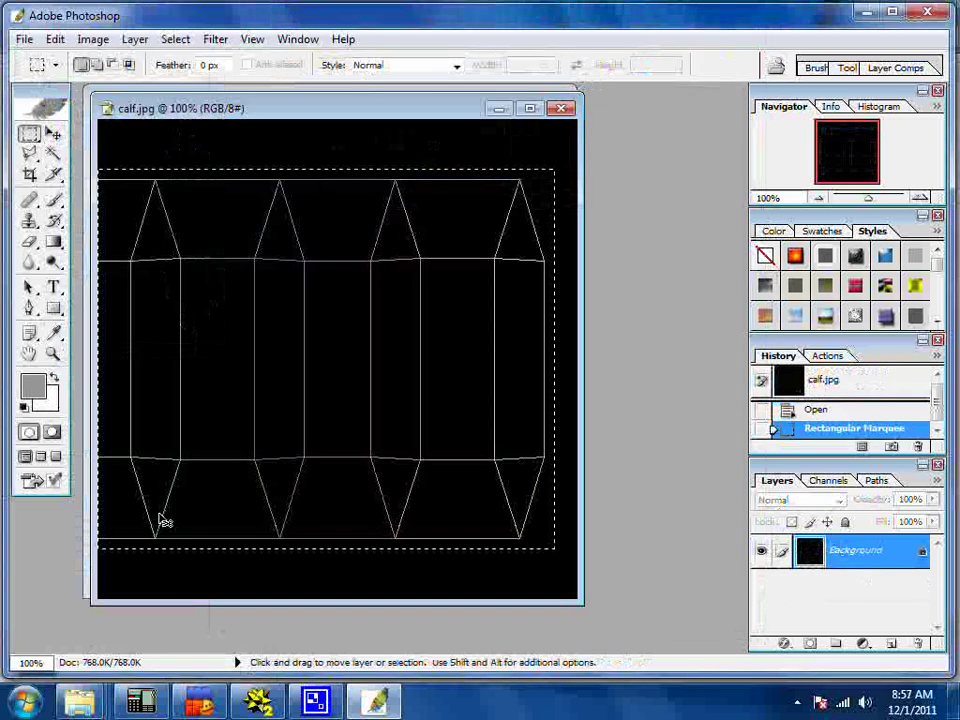
{"action": "key", "text": "ctrl+x"}
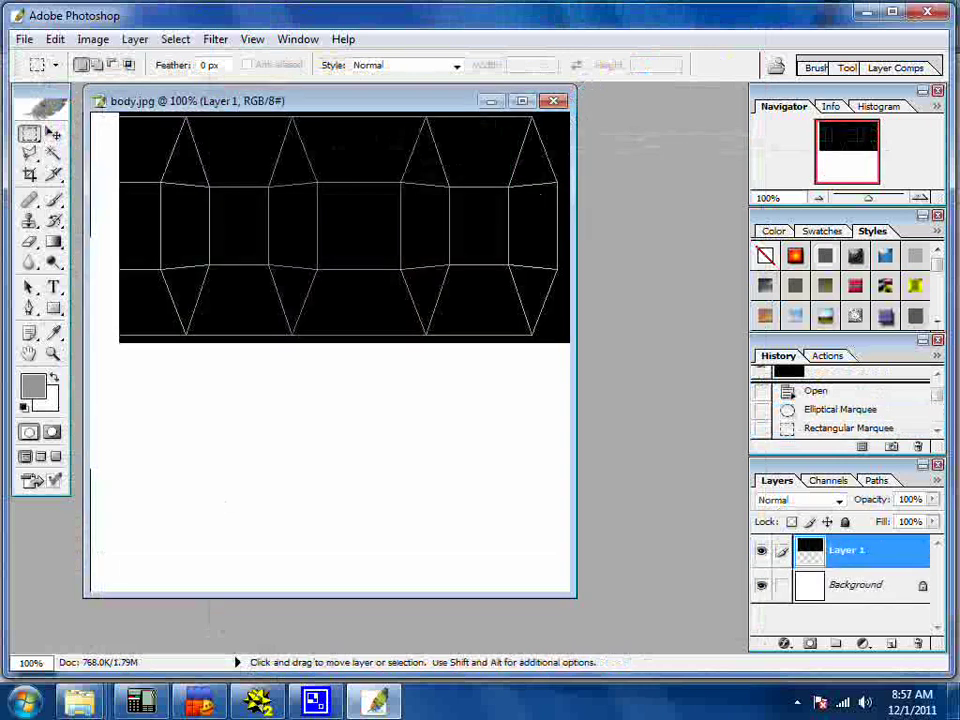
Paste the calf layout into body.jpg, scaled to about 56% width and 49% height, and fit it under the right part of the body layout.
{"action": "key", "text": "ctrl+v"}
{"action": "right_click", "coordinate": [198, 224]}
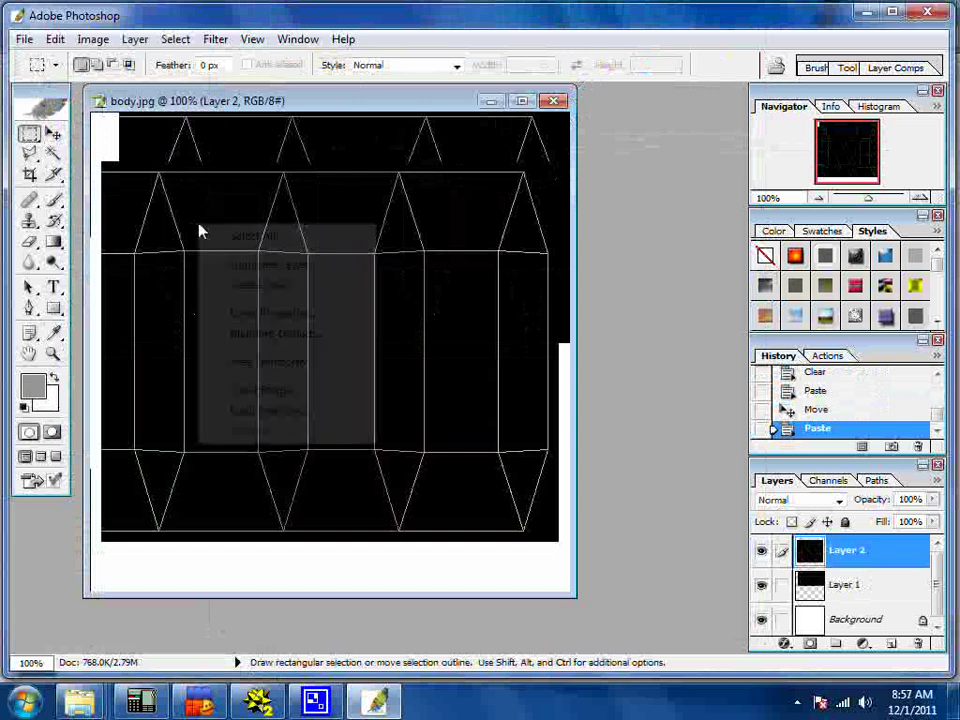
{"action": "left_click", "coordinate": [268, 362]}
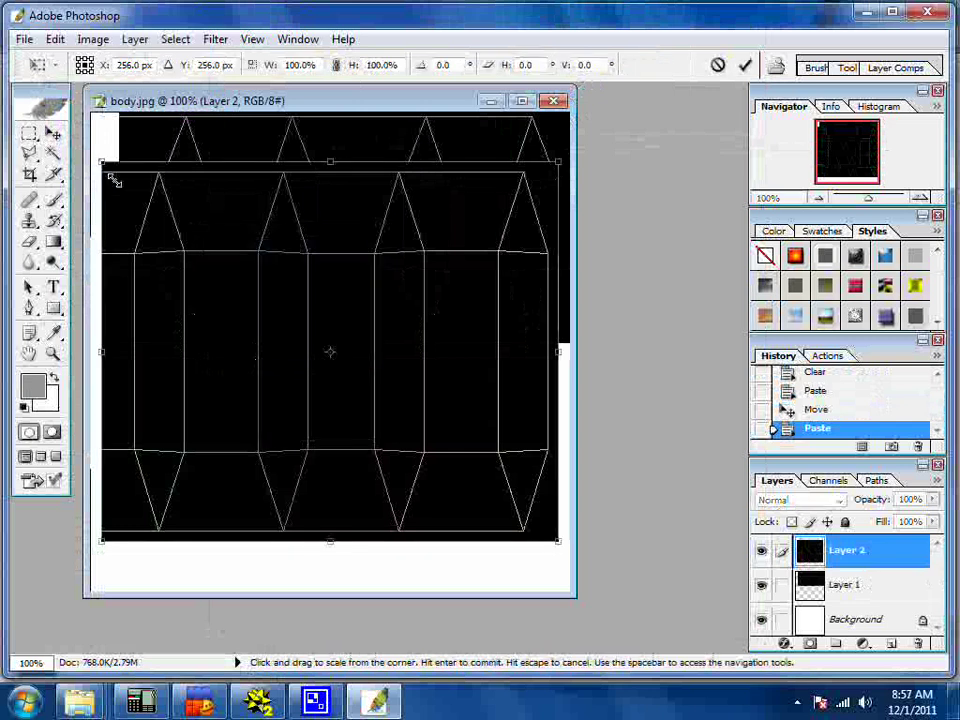
{"action": "left_click_drag", "start_coordinate": [112, 178], "coordinate": [302, 357]}
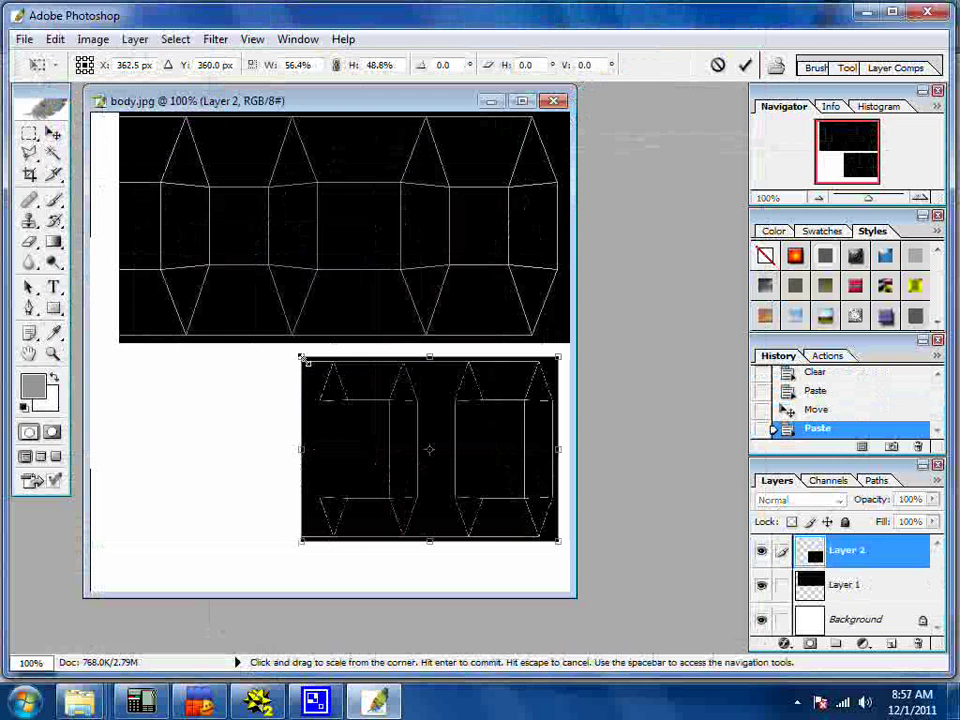
{"action": "left_click", "coordinate": [53, 133]}
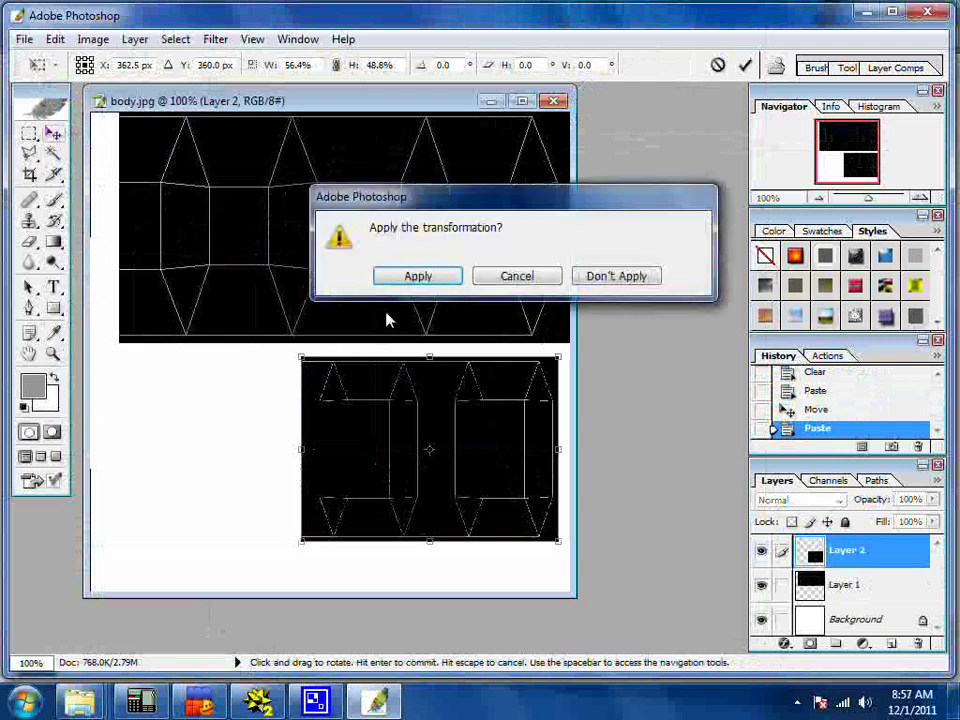
{"action": "left_click", "coordinate": [418, 282]}
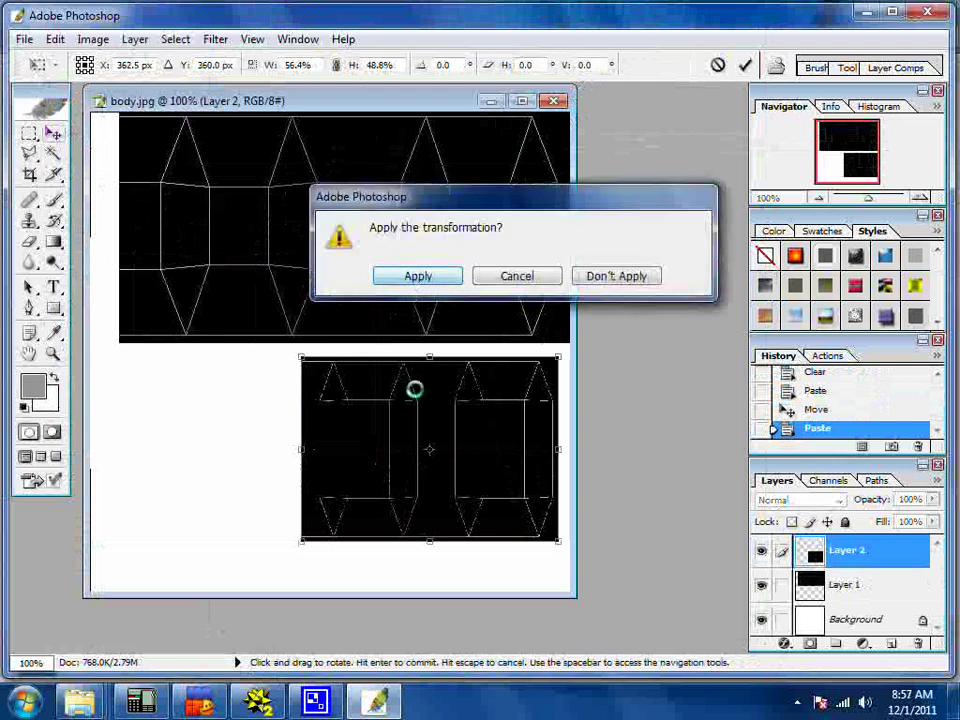
{"action": "left_click_drag", "start_coordinate": [420, 471], "coordinate": [424, 455]}
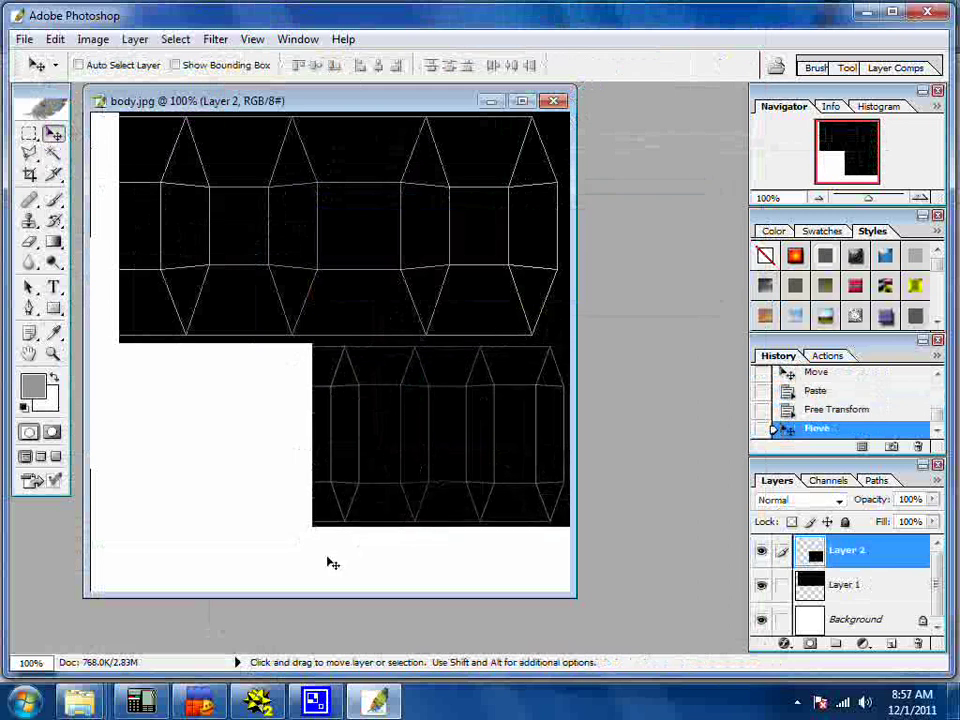
Open the foot image, select its layout with a rectangular marquee, and transfer it by cutting and pasting into body.jpg.
{"action": "left_click", "coordinate": [24, 40]}
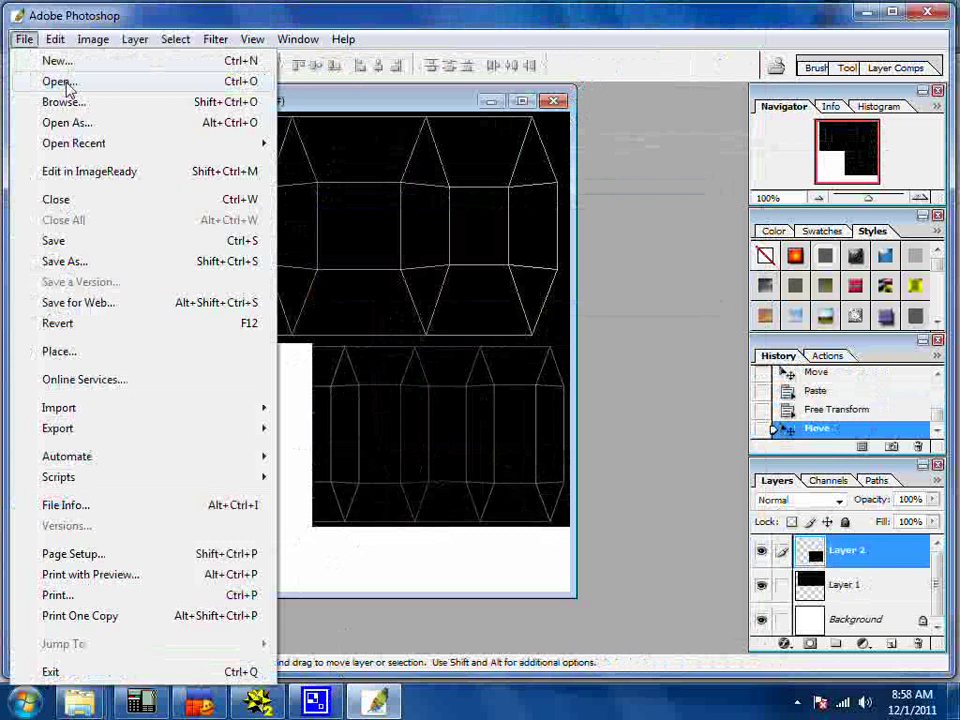
{"action": "left_click", "coordinate": [58, 81]}
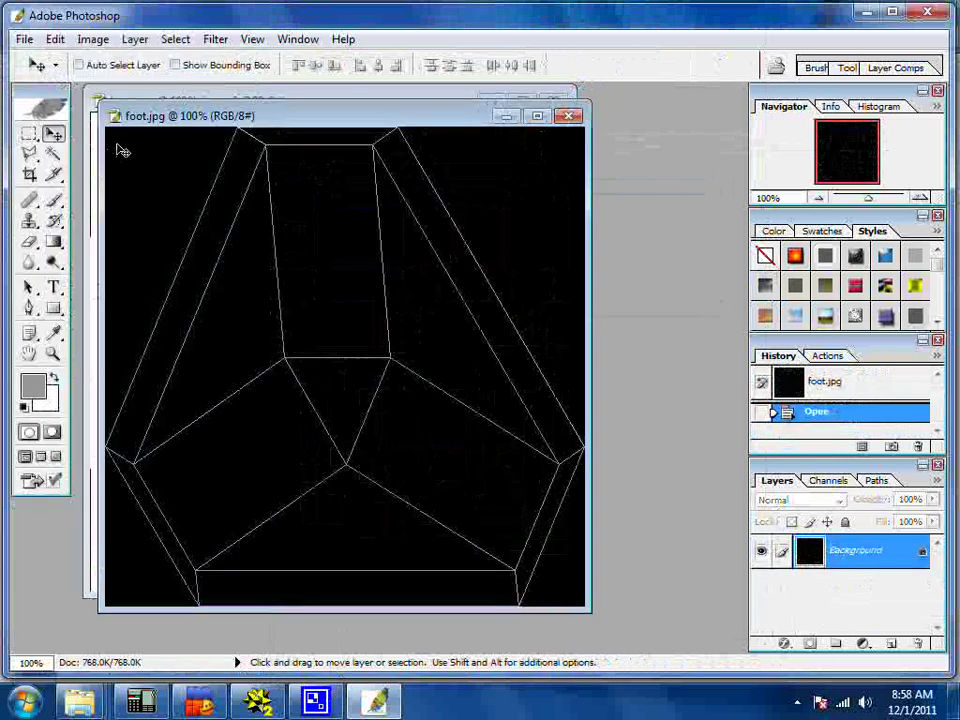
{"action": "left_click", "coordinate": [29, 133]}
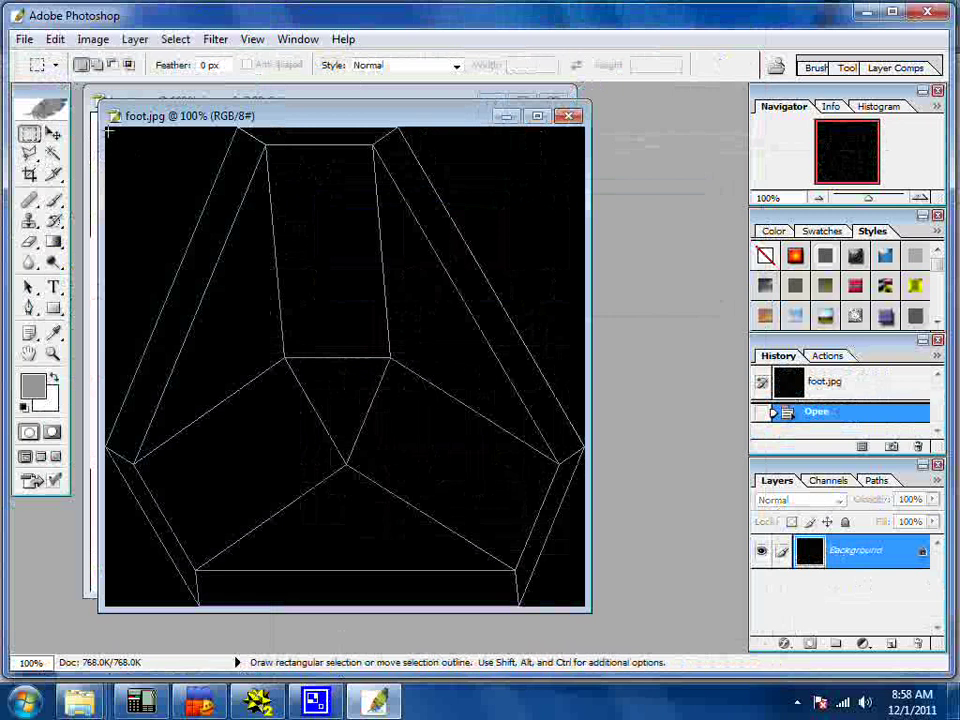
{"action": "left_click_drag", "start_coordinate": [108, 128], "coordinate": [583, 580]}
{"action": "key", "text": "ctrl+x"}
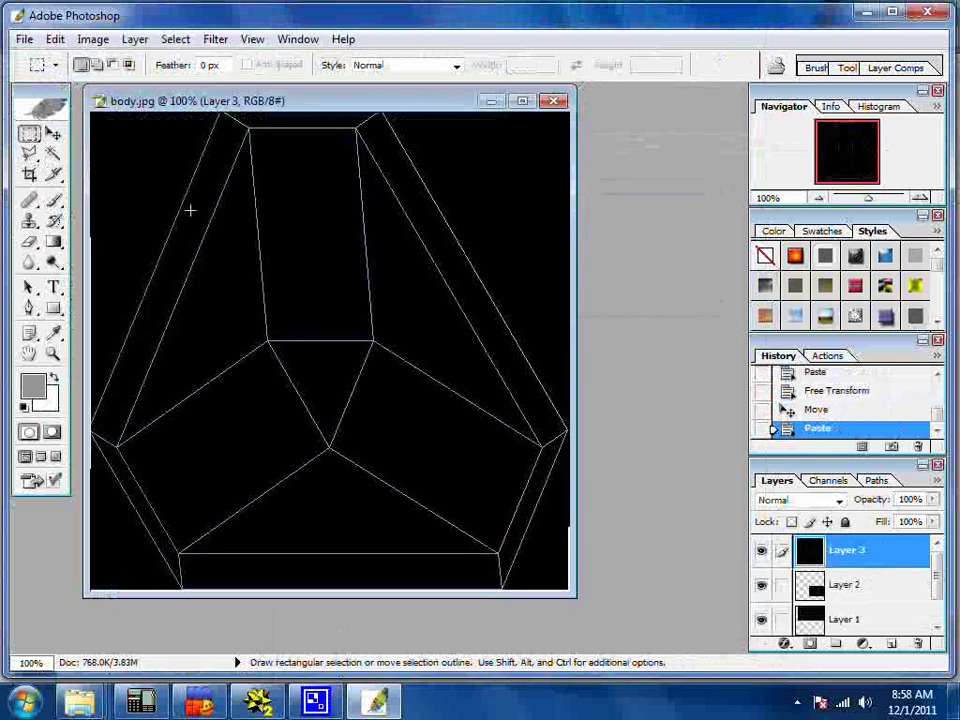
Scale the foot layout layer to about 34% width and 34% height and place it beside the calf layout, directly under the body layout.
{"action": "right_click", "coordinate": [190, 210]}
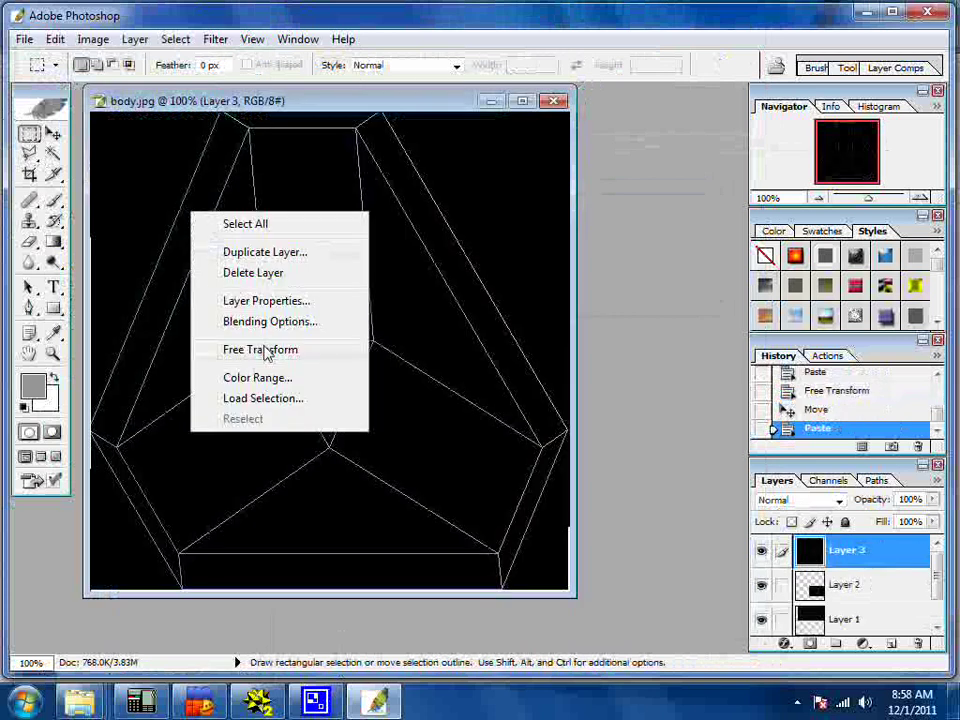
{"action": "left_click", "coordinate": [260, 350]}
{"action": "left_click_drag", "start_coordinate": [90, 118], "coordinate": [343, 399]}
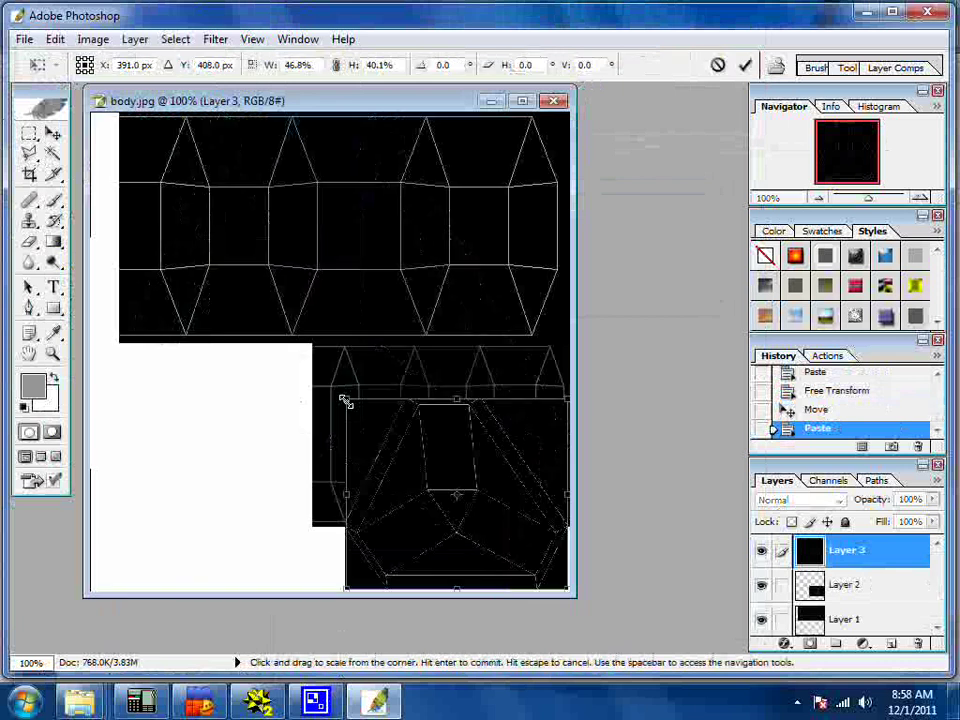
{"action": "left_click_drag", "start_coordinate": [348, 400], "coordinate": [404, 432]}
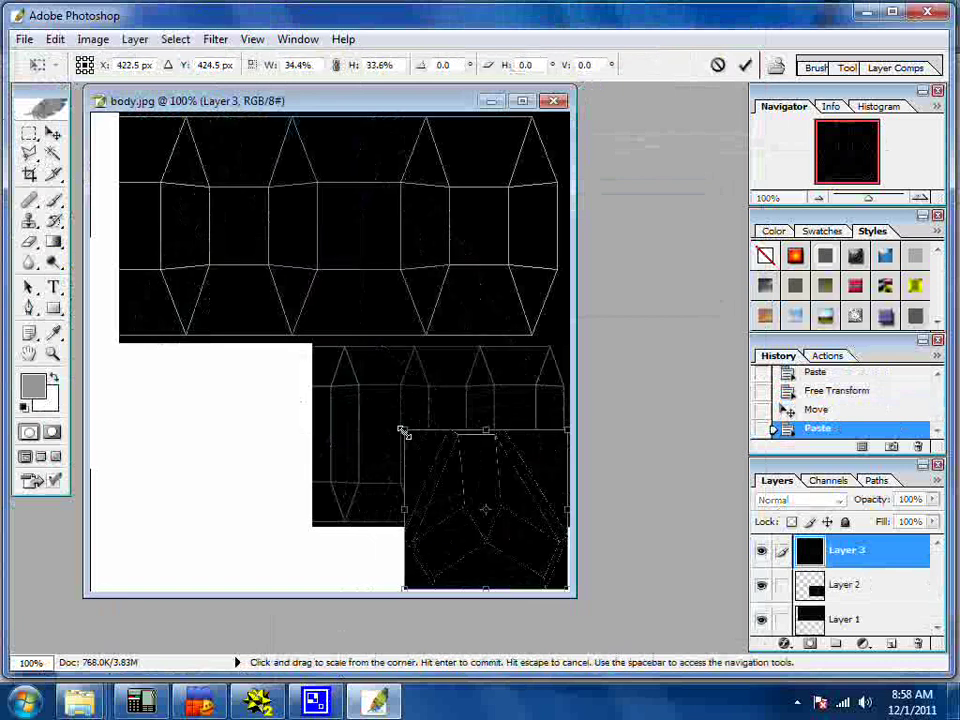
{"action": "left_click", "coordinate": [55, 135]}
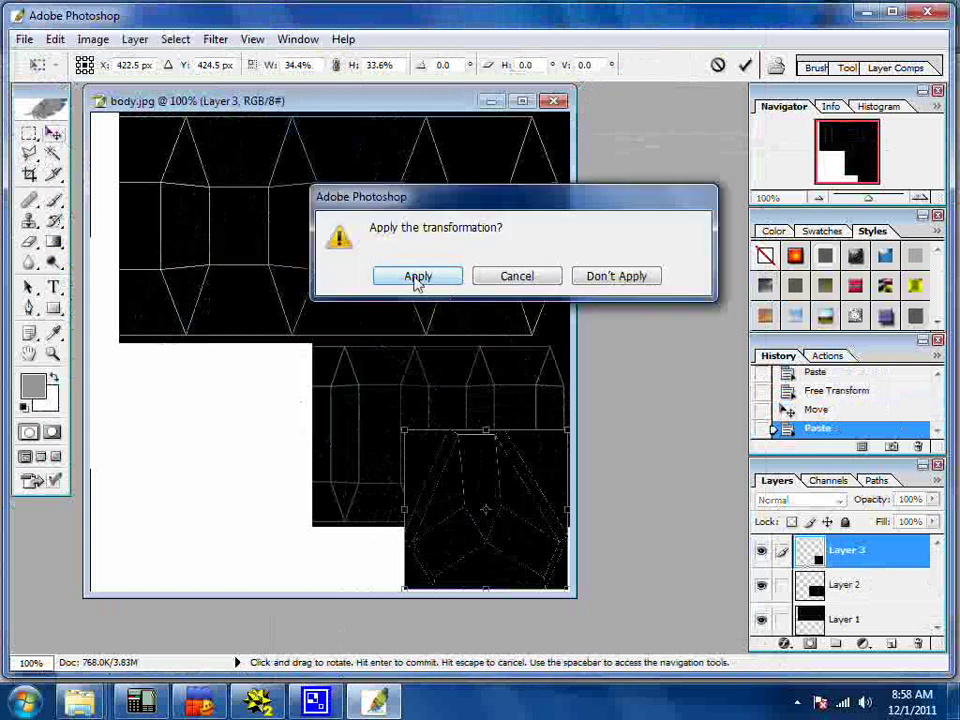
{"action": "left_click", "coordinate": [418, 276]}
{"action": "left_click_drag", "start_coordinate": [476, 553], "coordinate": [221, 464]}
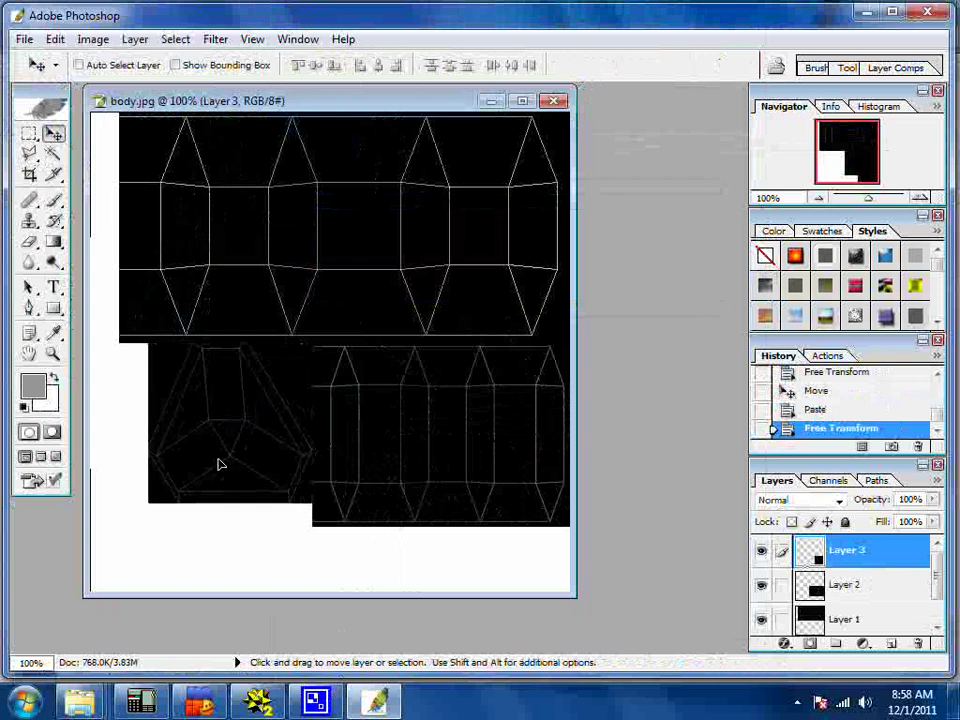
{"action": "mouse_move", "coordinate": [220, 464]}
{"action": "left_mouse_down"}
{"action": "mouse_move", "coordinate": [211, 494]}
{"action": "mouse_move", "coordinate": [220, 551]}
{"action": "mouse_move", "coordinate": [221, 465]}
{"action": "left_mouse_up"}
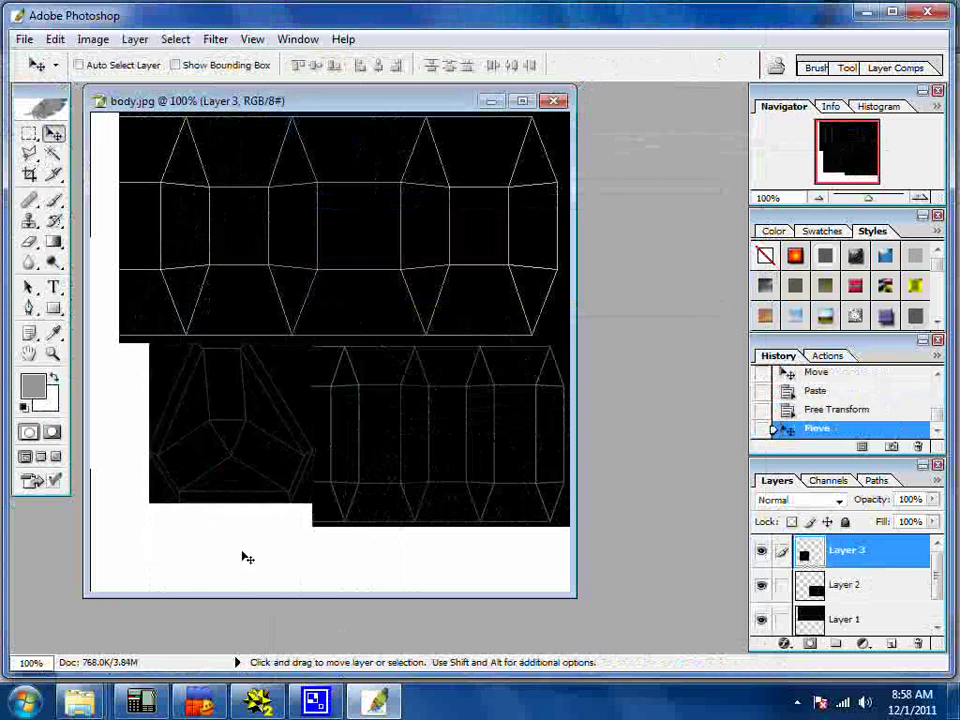
Open Leg.jpg, cut out its wireframe layout with a rectangular selection, and close the leg image.
{"action": "left_click", "coordinate": [25, 39]}
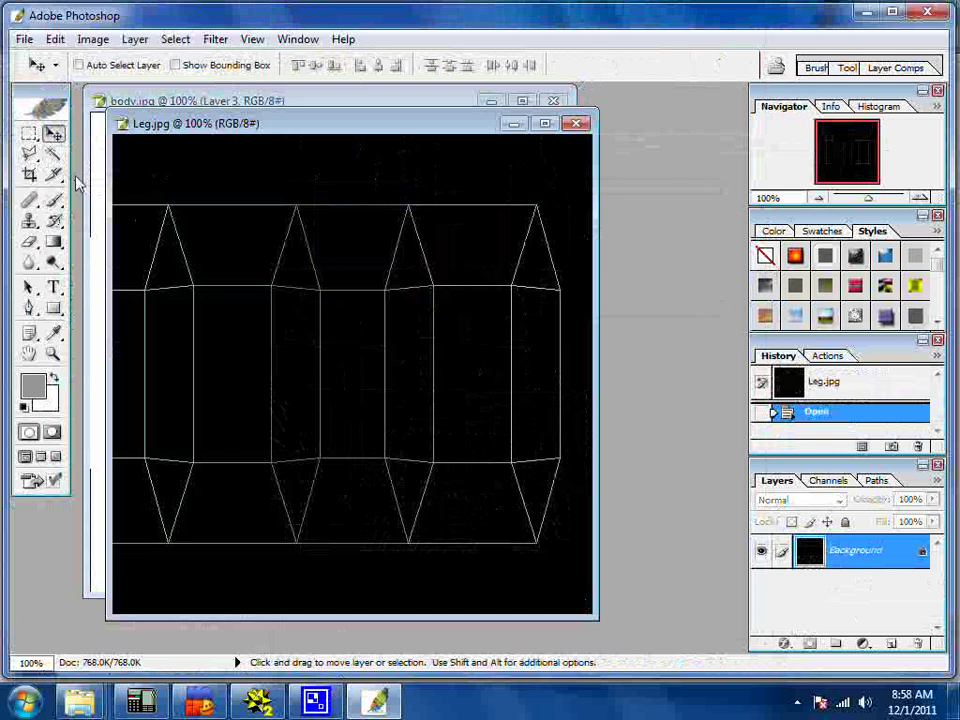
{"action": "left_click", "coordinate": [29, 132]}
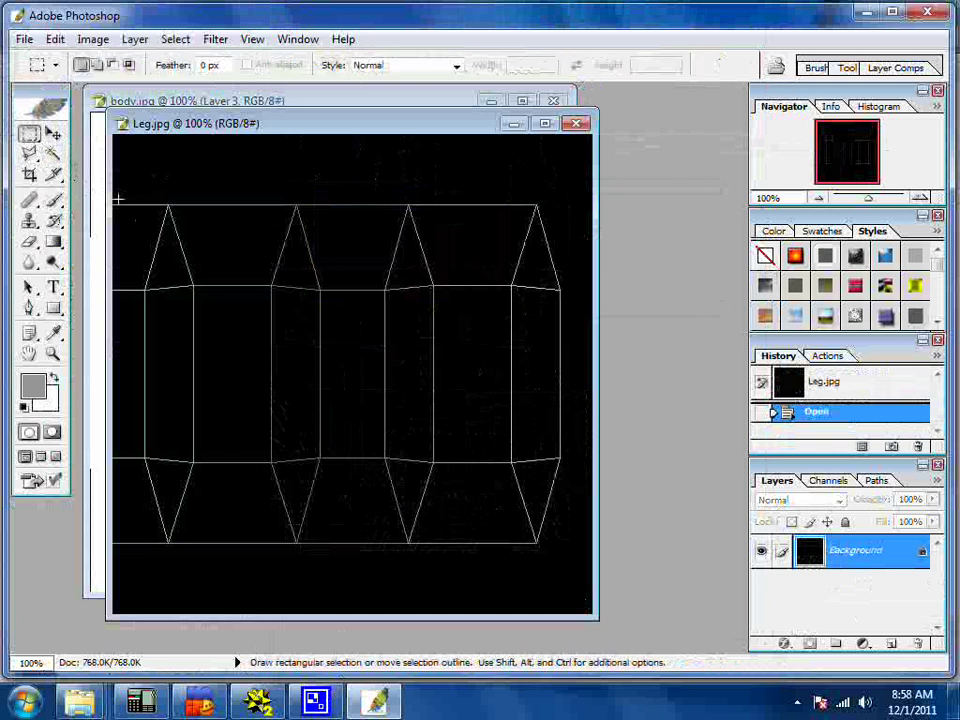
{"action": "left_click_drag", "start_coordinate": [118, 199], "coordinate": [572, 557]}
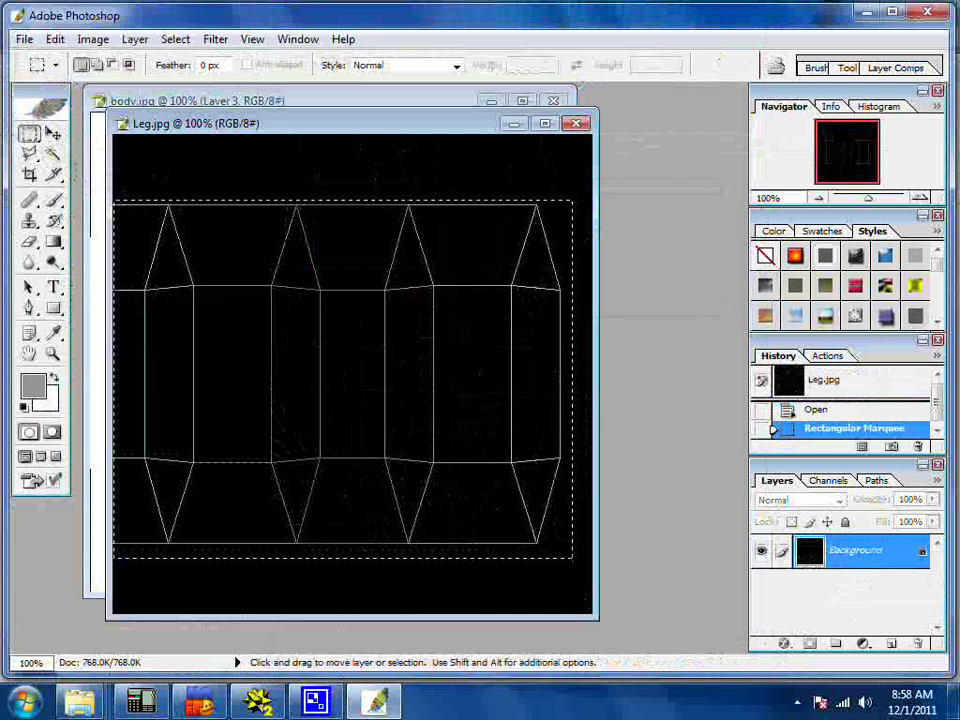
{"action": "key", "text": "ctrl+x"}
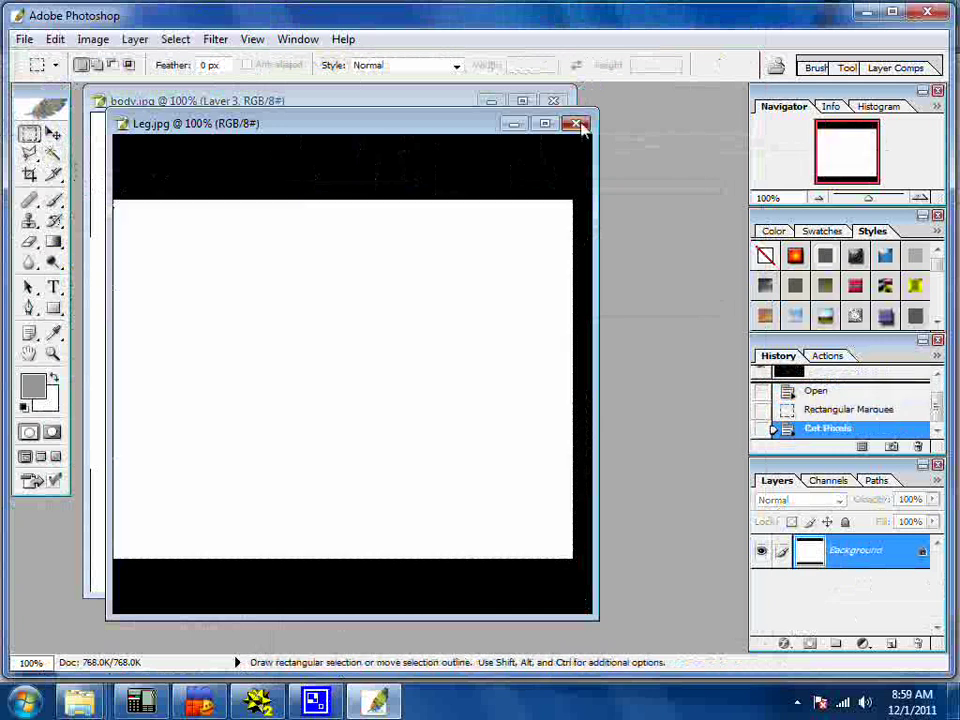
{"action": "left_click", "coordinate": [577, 124]}
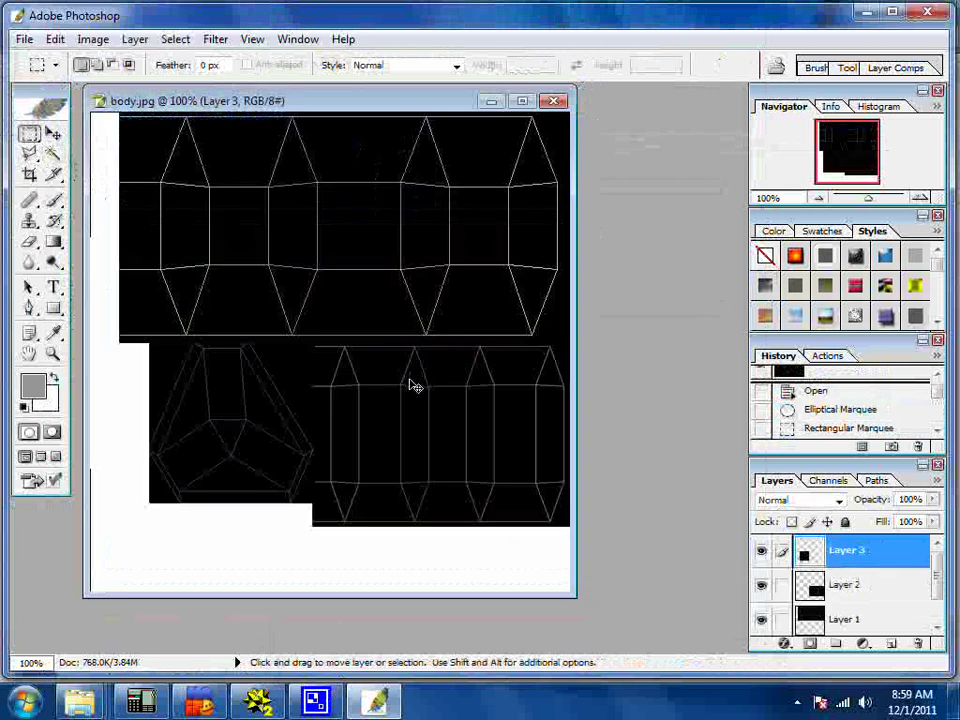
{"action": "key", "text": "m"}
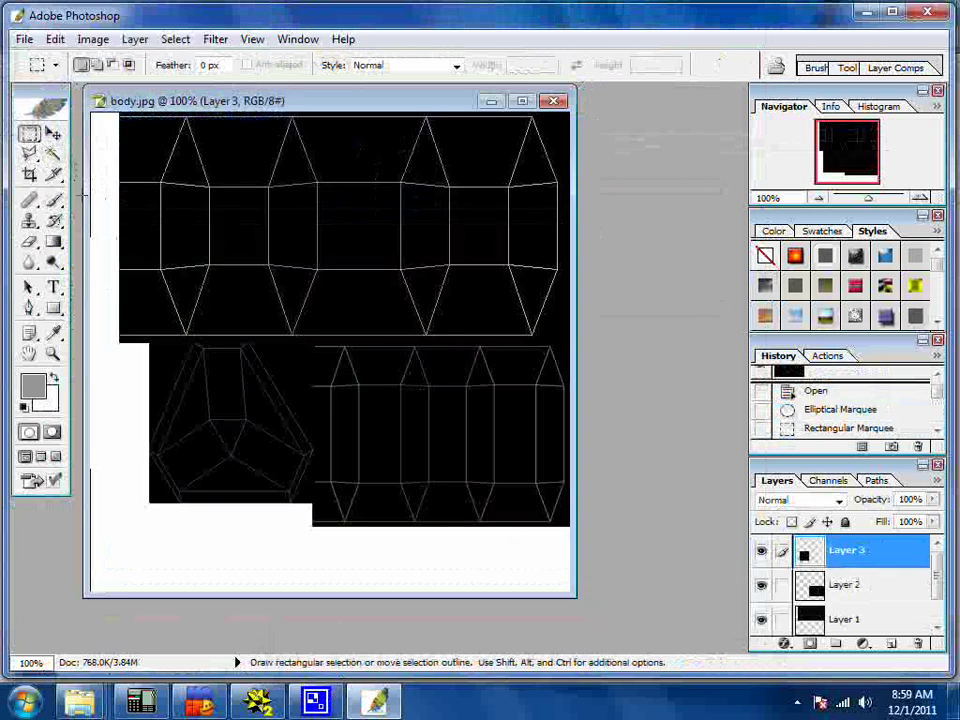
{"action": "left_click_drag", "start_coordinate": [225, 189], "coordinate": [186, 199]}
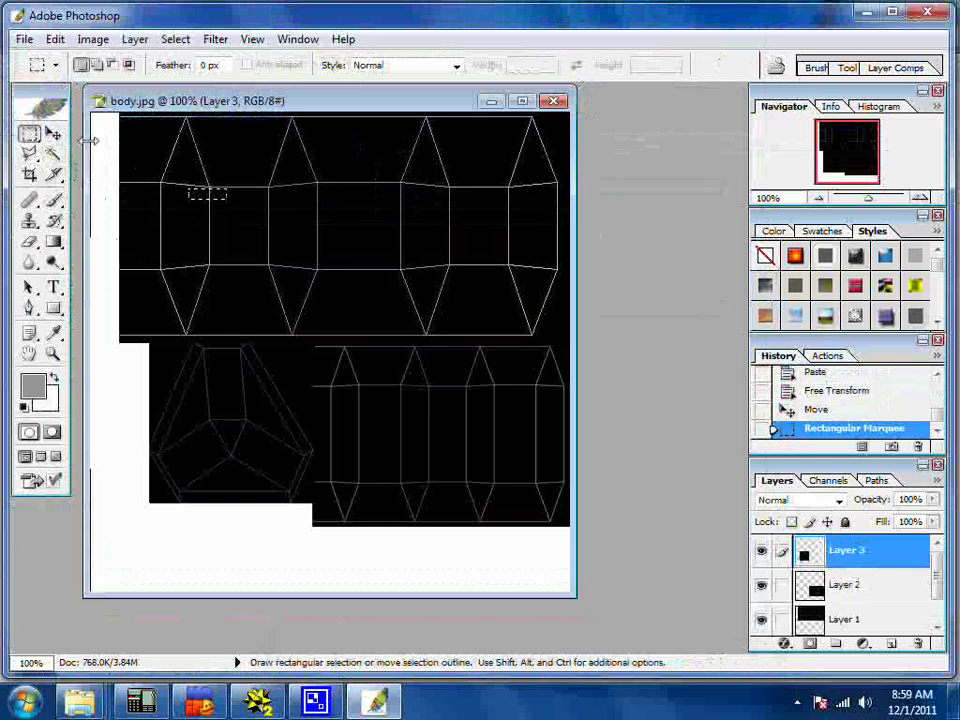
{"action": "left_click", "coordinate": [53, 133]}
{"action": "mouse_move", "coordinate": [300, 237]}
{"action": "left_mouse_down"}
{"action": "mouse_move", "coordinate": [238, 229]}
{"action": "mouse_move", "coordinate": [294, 236]}
{"action": "left_mouse_up"}
{"action": "mouse_move", "coordinate": [407, 459]}
{"action": "left_mouse_down"}
{"action": "mouse_move", "coordinate": [396, 464]}
{"action": "mouse_move", "coordinate": [405, 455]}
{"action": "left_mouse_up"}
{"action": "left_click_drag", "start_coordinate": [359, 169], "coordinate": [359, 173]}
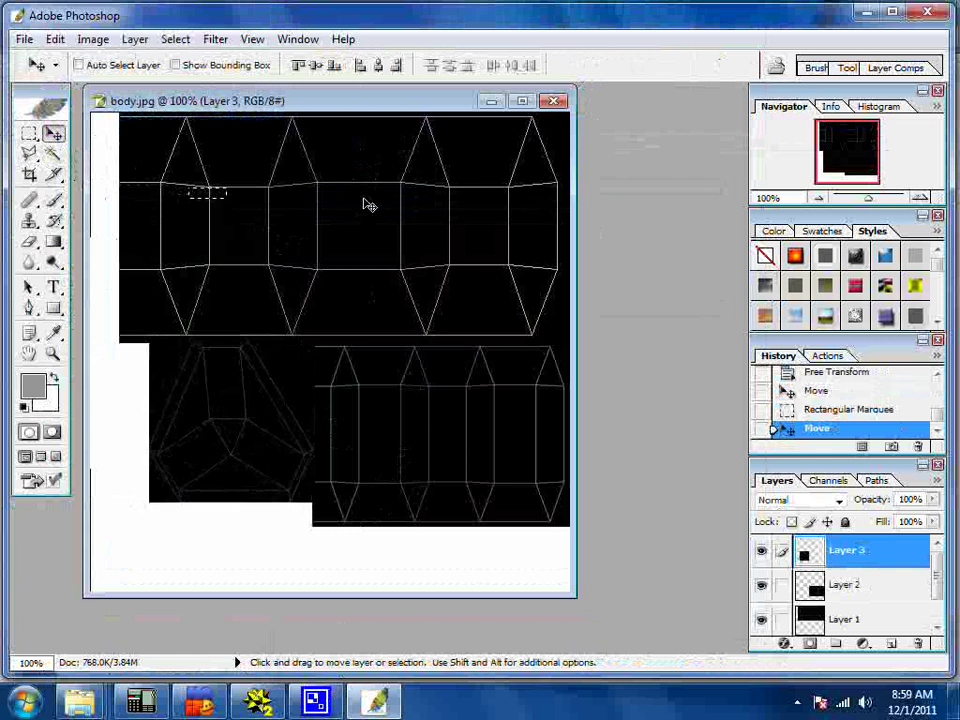
Paste the leg layout into body.jpg, scale it to about 40% width and 32% height, and move it over the foot layout's lower part.
{"action": "key", "text": "ctrl+v"}
{"action": "right_click", "coordinate": [293, 221]}
{"action": "left_click", "coordinate": [41, 150]}
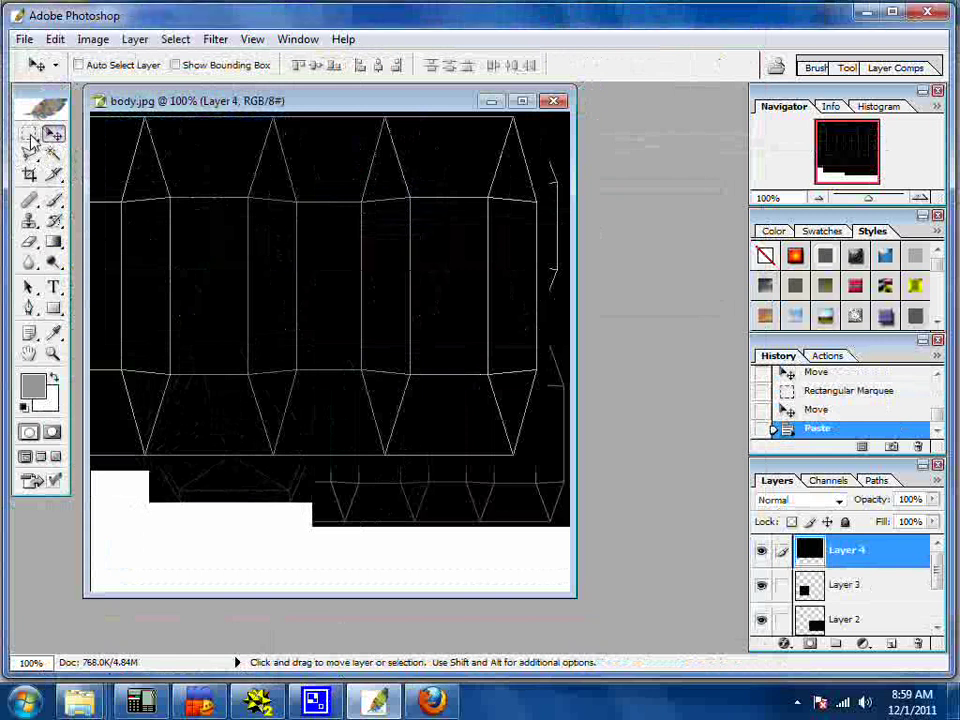
{"action": "left_click", "coordinate": [30, 138]}
{"action": "right_click", "coordinate": [328, 298]}
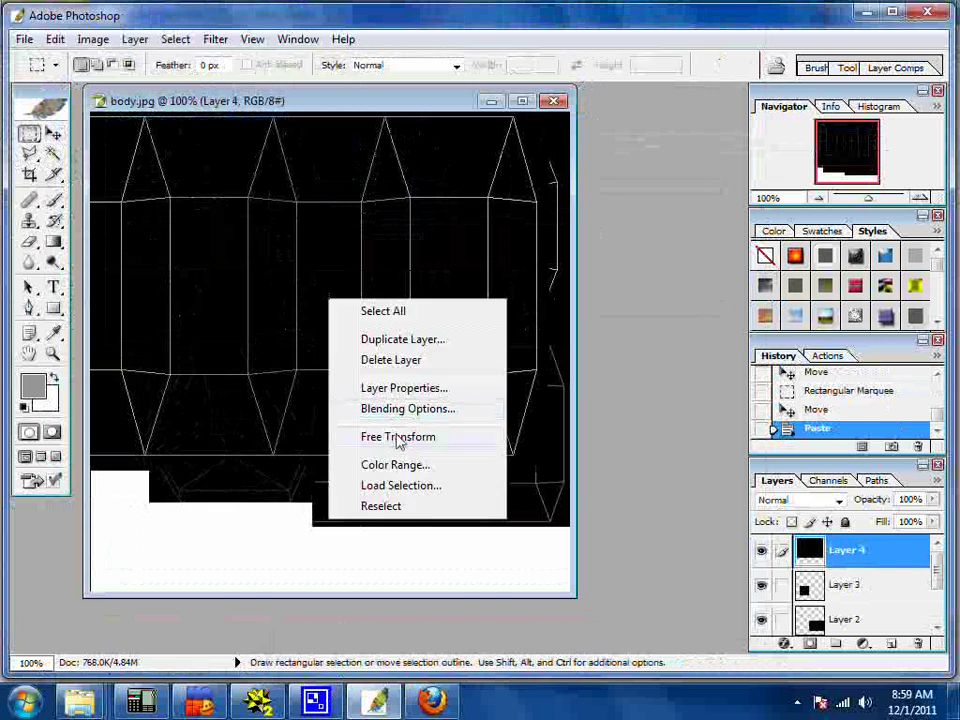
{"action": "left_click", "coordinate": [398, 437]}
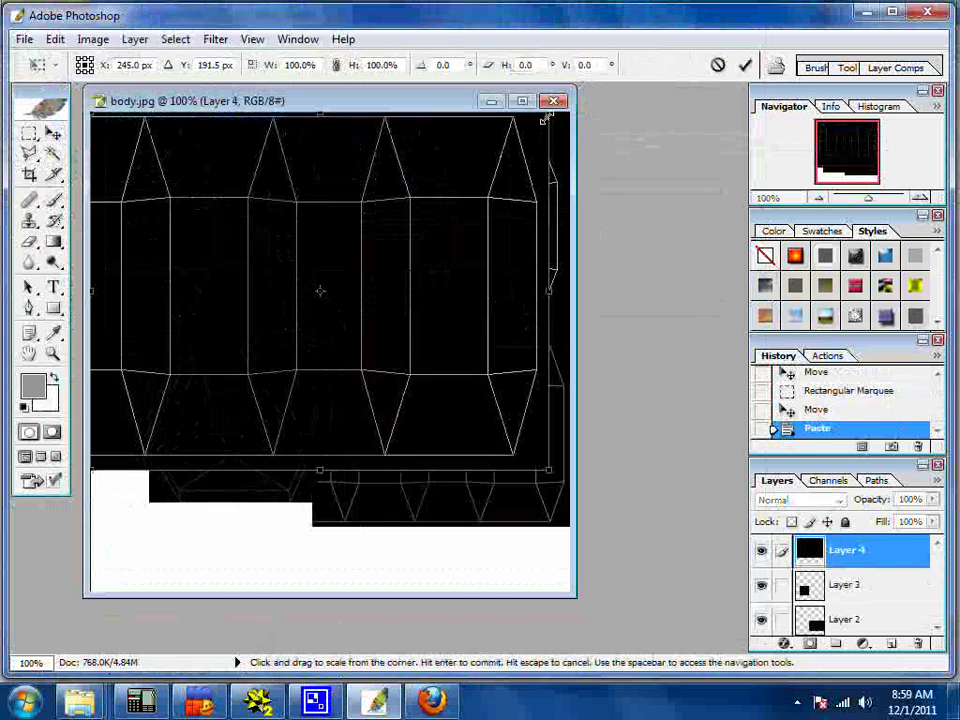
{"action": "left_click_drag", "start_coordinate": [548, 118], "coordinate": [274, 358]}
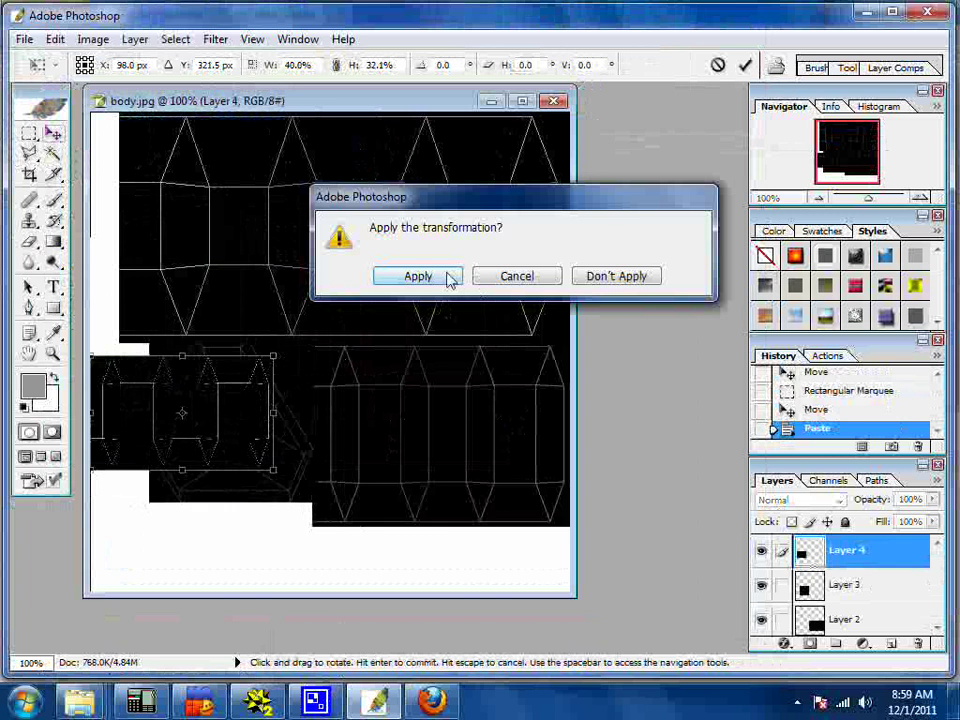
{"action": "left_click", "coordinate": [418, 276]}
{"action": "left_click_drag", "start_coordinate": [192, 405], "coordinate": [238, 498]}
Shrink the leg layout layer with Free Transform to about 75.5% width and 72.4% height, and place it just below the foot layout.
{"action": "right_click", "coordinate": [242, 500]}
{"action": "left_click", "coordinate": [30, 145]}
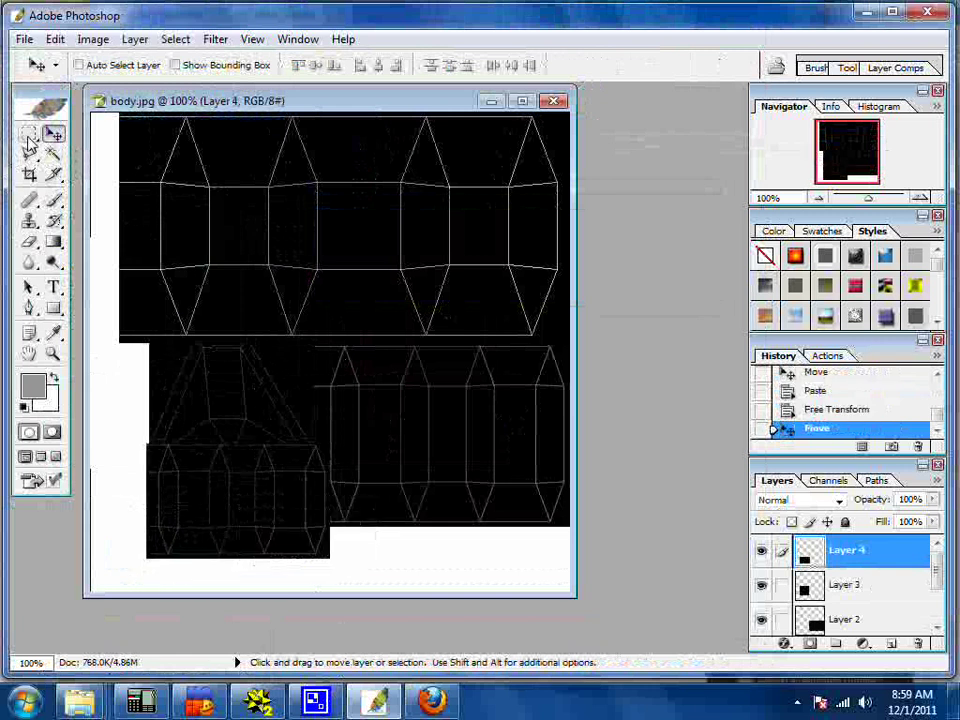
{"action": "left_click", "coordinate": [29, 136]}
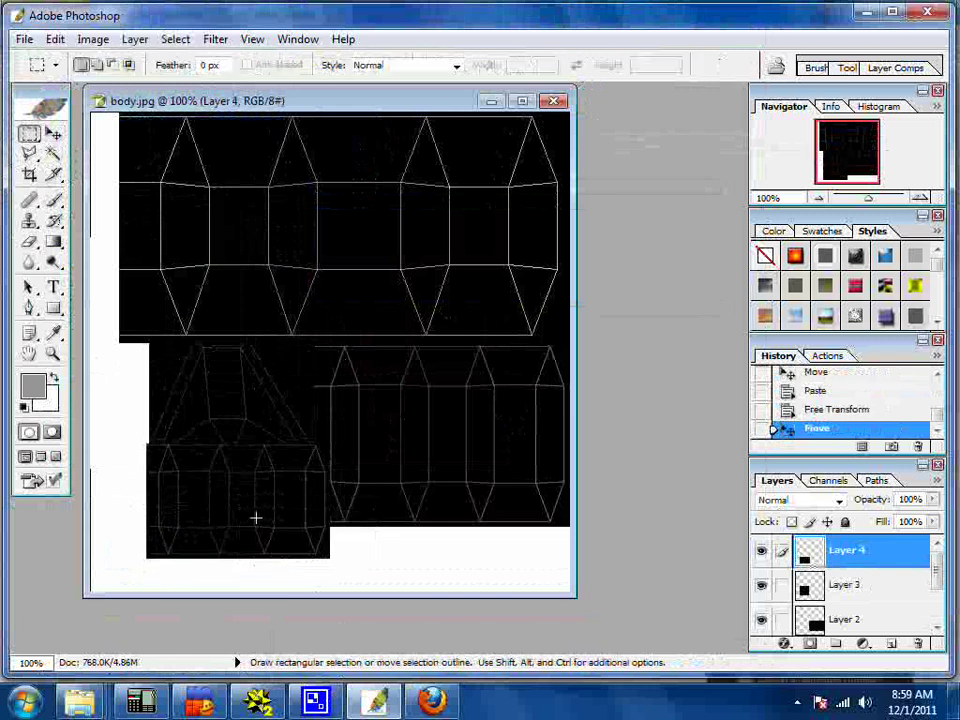
{"action": "right_click", "coordinate": [257, 297]}
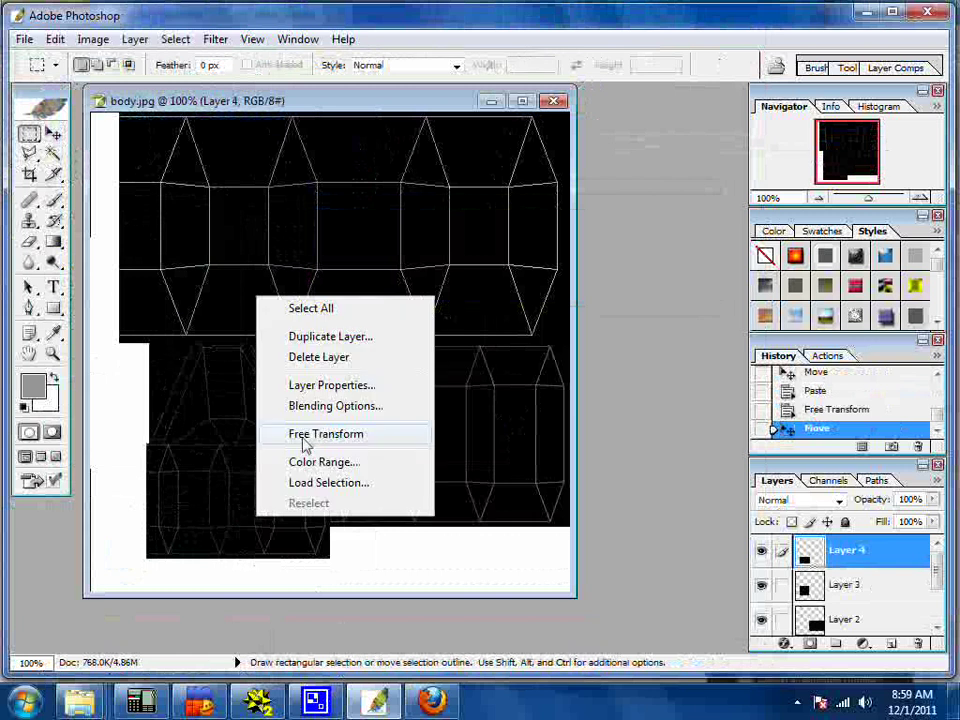
{"action": "left_click", "coordinate": [305, 436]}
{"action": "left_click_drag", "start_coordinate": [146, 442], "coordinate": [186, 474]}
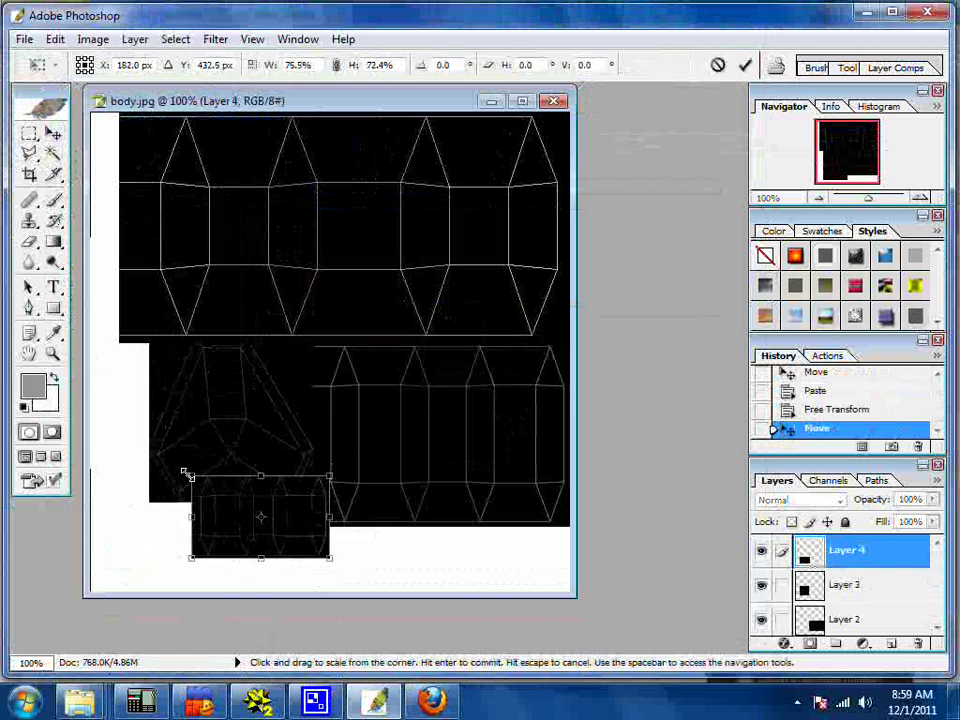
{"action": "left_click", "coordinate": [54, 141]}
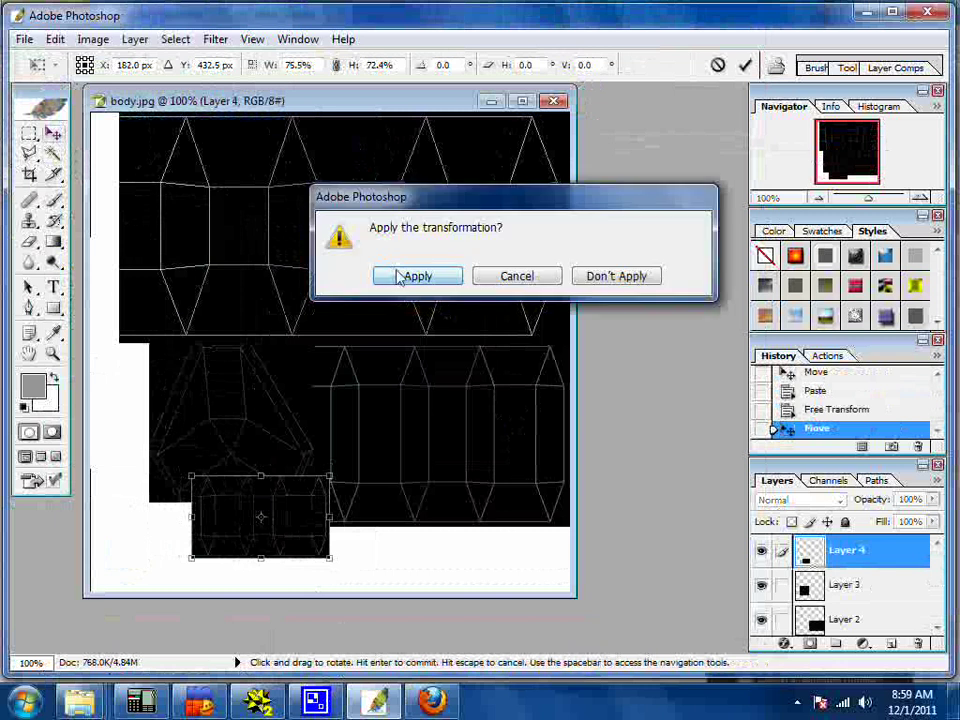
{"action": "left_click", "coordinate": [400, 277]}
{"action": "left_click_drag", "start_coordinate": [260, 527], "coordinate": [231, 561]}
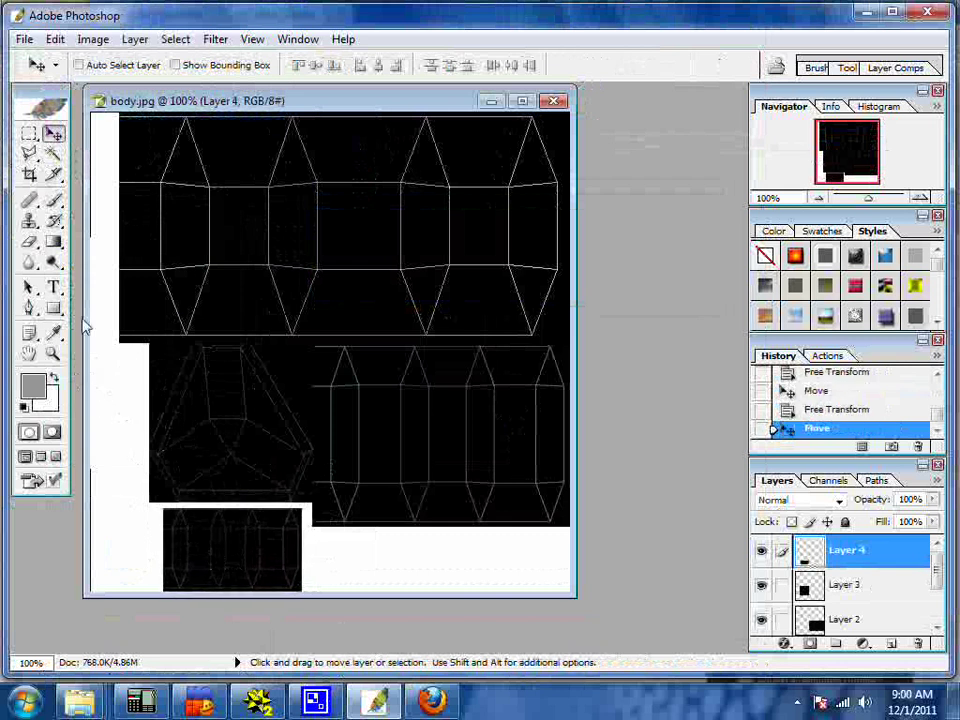
Sample black from the body layout's background and brush it down the white margin along the sheet's left edge.
{"action": "left_click", "coordinate": [54, 221]}
{"action": "left_click", "coordinate": [54, 333]}
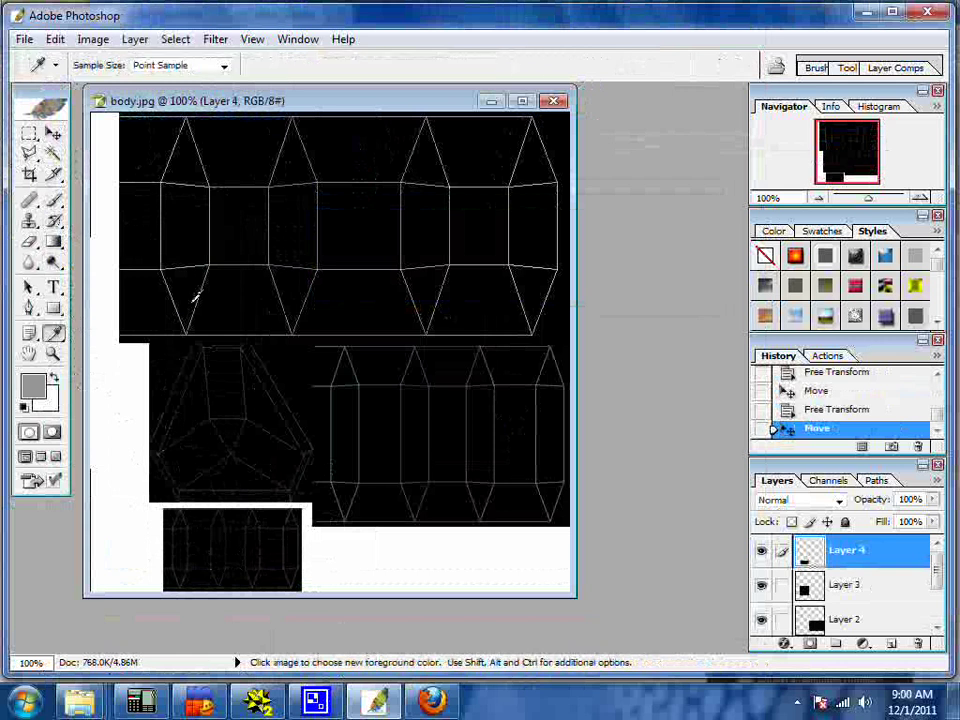
{"action": "left_click", "coordinate": [159, 298]}
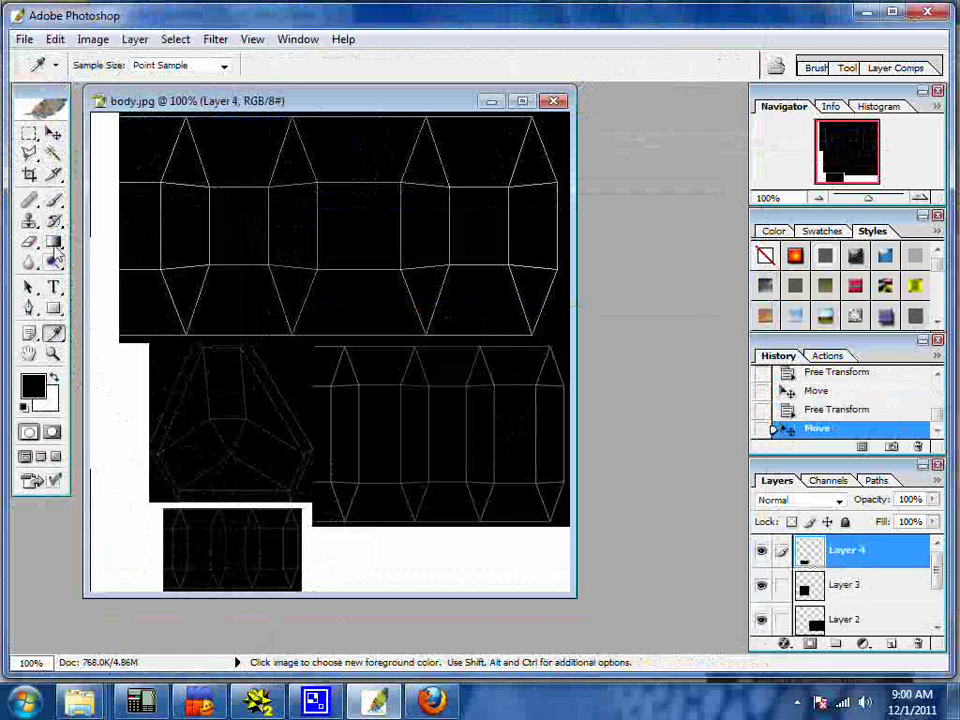
{"action": "key", "text": "b"}
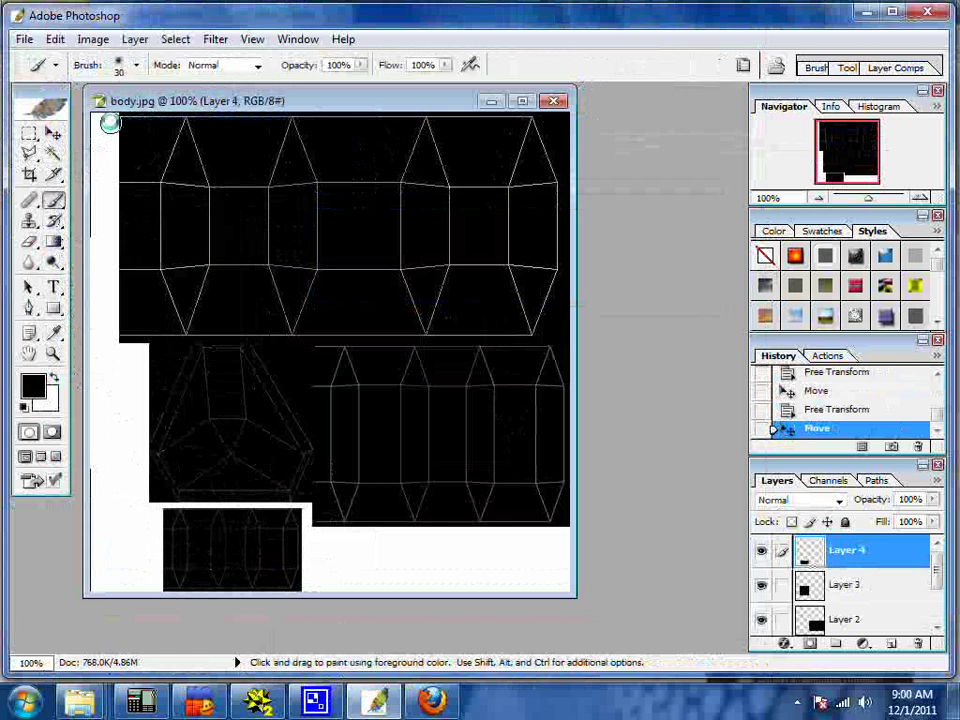
{"action": "mouse_move", "coordinate": [111, 122]}
{"action": "left_mouse_down"}
{"action": "mouse_move", "coordinate": [118, 343]}
{"action": "mouse_move", "coordinate": [96, 129]}
{"action": "mouse_move", "coordinate": [103, 114]}
{"action": "mouse_move", "coordinate": [101, 264]}
{"action": "mouse_move", "coordinate": [113, 197]}
{"action": "mouse_move", "coordinate": [107, 122]}
{"action": "mouse_move", "coordinate": [56, 186]}
{"action": "mouse_move", "coordinate": [100, 433]}
{"action": "mouse_move", "coordinate": [101, 505]}
{"action": "left_mouse_up"}
Enlarge the brush to 95 px and paint black over the remaining left margin and the white strip below the calf layout.
{"action": "left_click", "coordinate": [136, 67]}
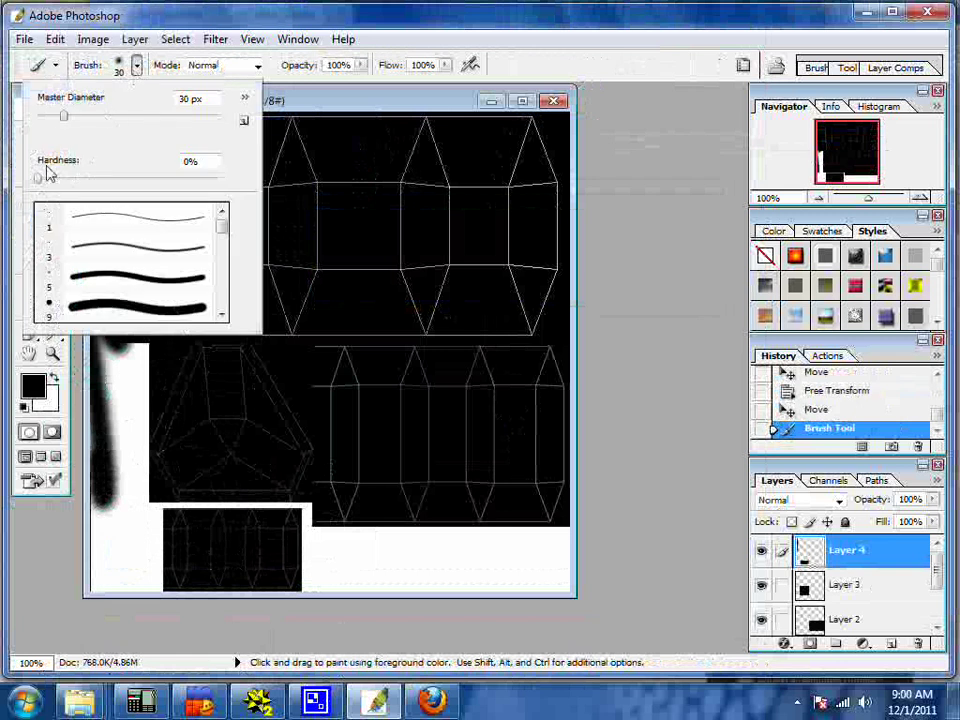
{"action": "left_click_drag", "start_coordinate": [63, 116], "coordinate": [123, 116]}
{"action": "mouse_move", "coordinate": [107, 418]}
{"action": "left_mouse_down"}
{"action": "mouse_move", "coordinate": [105, 450]}
{"action": "mouse_move", "coordinate": [139, 371]}
{"action": "mouse_move", "coordinate": [107, 362]}
{"action": "mouse_move", "coordinate": [146, 360]}
{"action": "mouse_move", "coordinate": [92, 471]}
{"action": "mouse_move", "coordinate": [100, 638]}
{"action": "mouse_move", "coordinate": [146, 467]}
{"action": "mouse_move", "coordinate": [133, 422]}
{"action": "mouse_move", "coordinate": [136, 550]}
{"action": "left_mouse_up"}
{"action": "mouse_move", "coordinate": [332, 555]}
{"action": "left_mouse_down"}
{"action": "mouse_move", "coordinate": [531, 561]}
{"action": "mouse_move", "coordinate": [469, 594]}
{"action": "mouse_move", "coordinate": [399, 594]}
{"action": "mouse_move", "coordinate": [426, 575]}
{"action": "mouse_move", "coordinate": [542, 561]}
{"action": "mouse_move", "coordinate": [420, 561]}
{"action": "mouse_move", "coordinate": [352, 584]}
{"action": "left_mouse_up"}
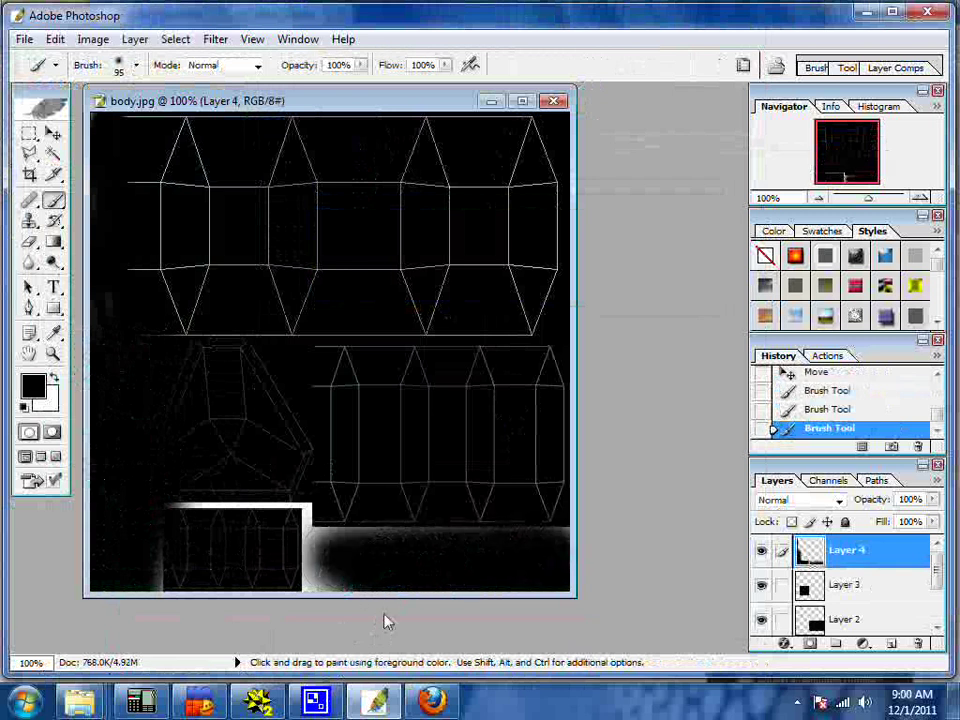
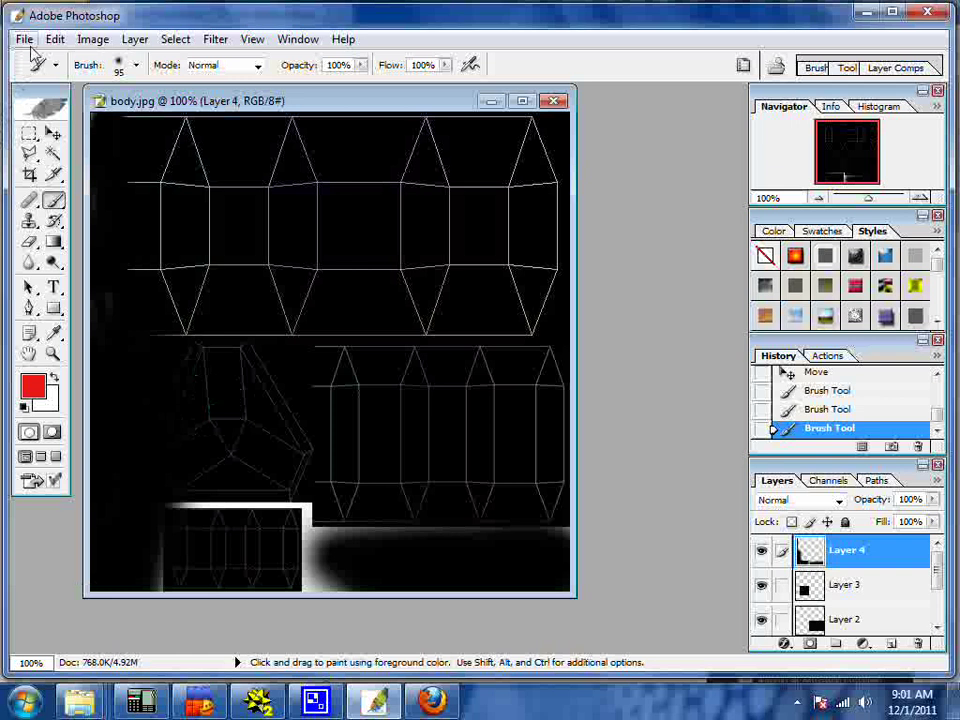
Save the sheet to the desktop as a JPEG copy named newskinforherc, and close the image and Photoshop.
{"action": "key", "text": "ctrl+shift+s"}
{"action": "type", "text": "newskin"}
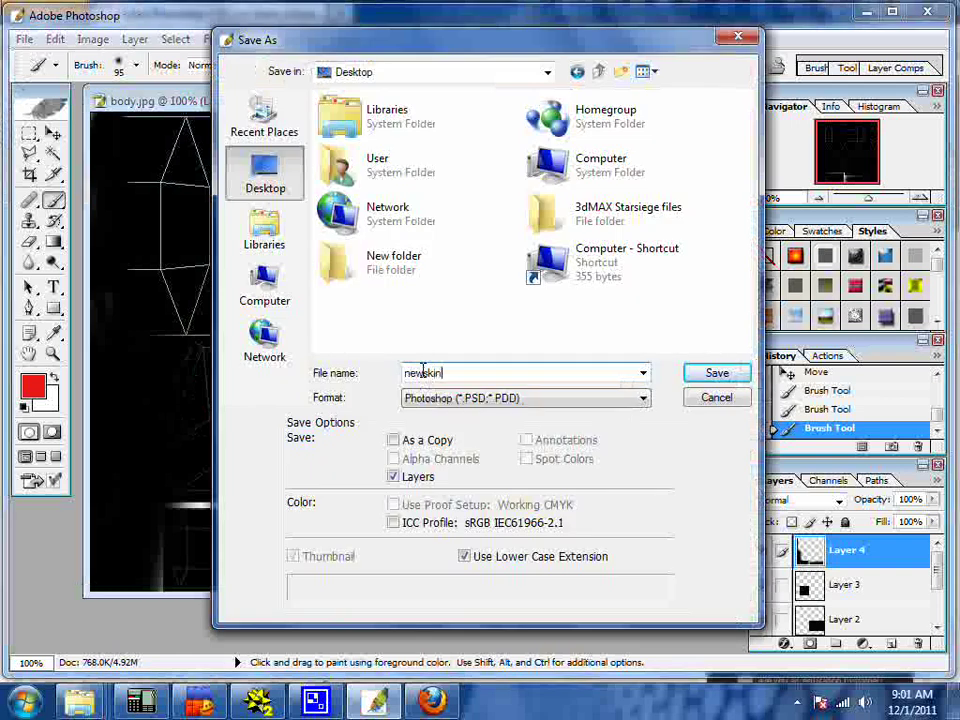
{"action": "type", "text": "forherc"}
{"action": "left_click", "coordinate": [642, 403]}
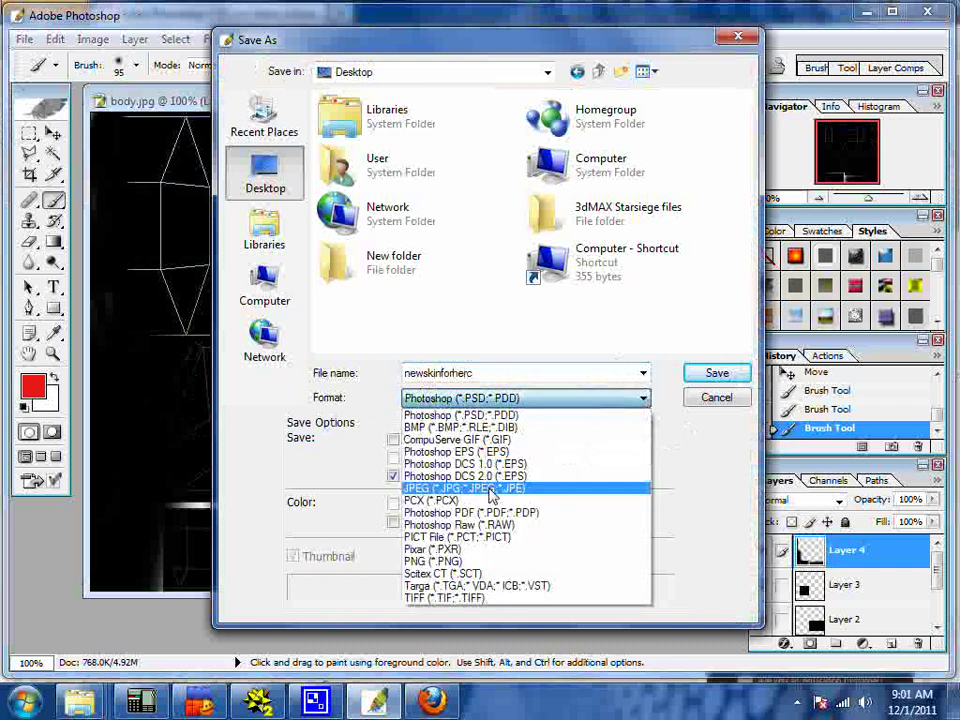
{"action": "left_click", "coordinate": [492, 490]}
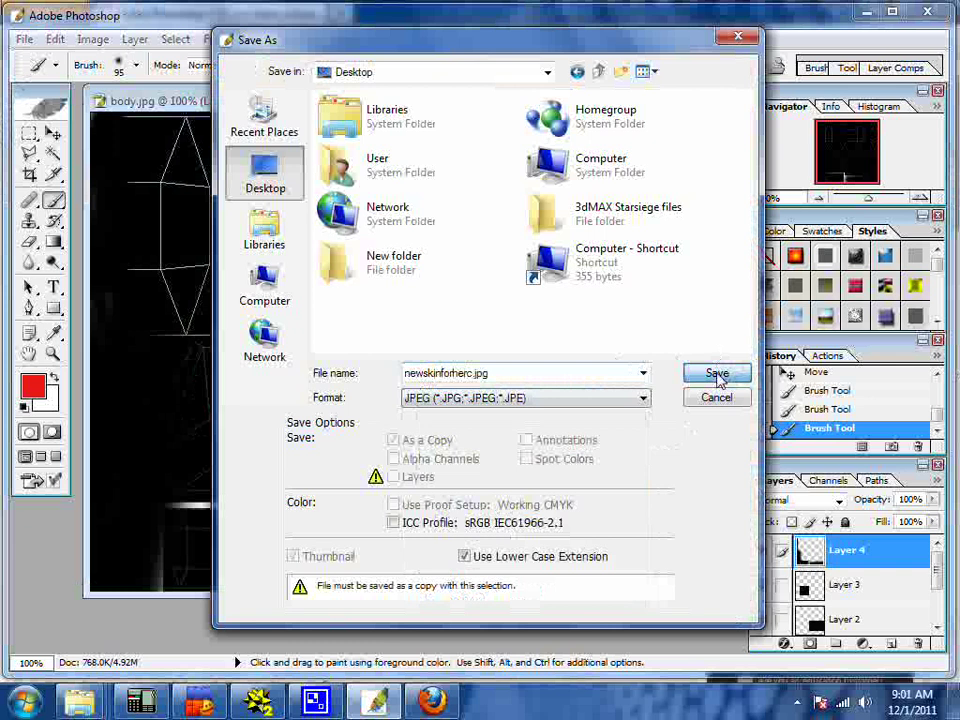
{"action": "left_click", "coordinate": [717, 374]}
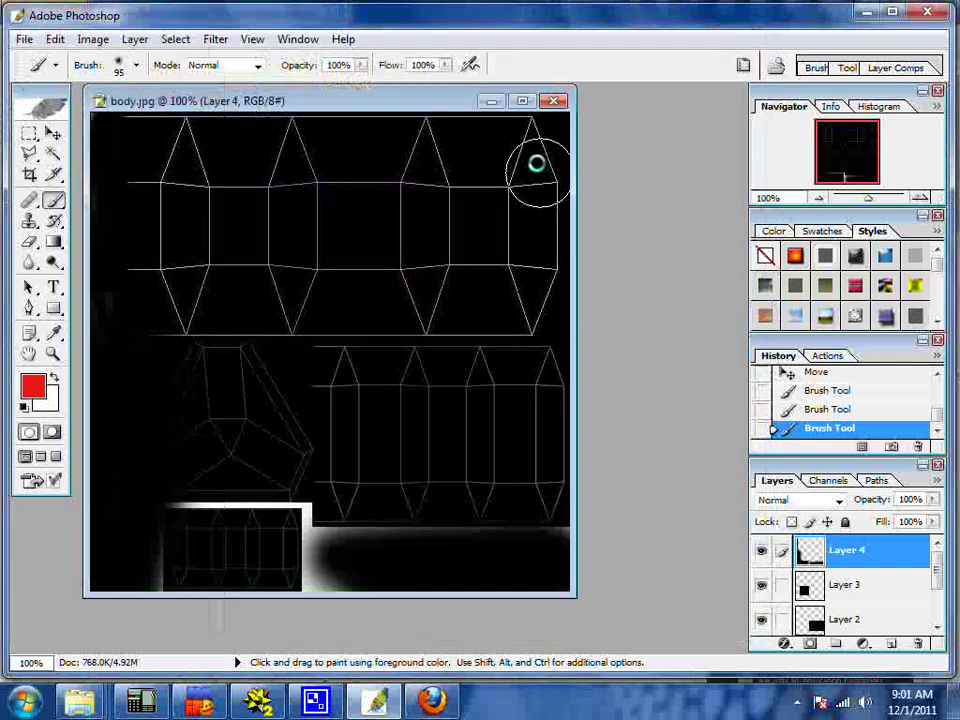
{"action": "left_click", "coordinate": [557, 103]}
{"action": "left_click", "coordinate": [927, 12]}
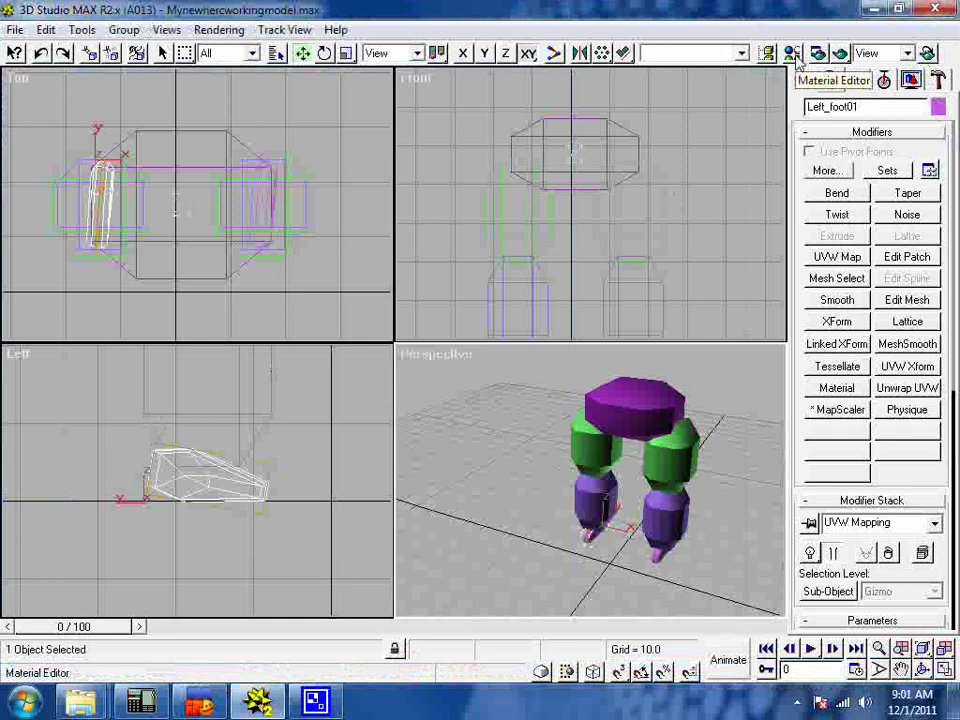
Give Material #1 a Bitmap diffuse map using newskinforherc.jpg from the user's desktop folder.
{"action": "left_click", "coordinate": [792, 55]}
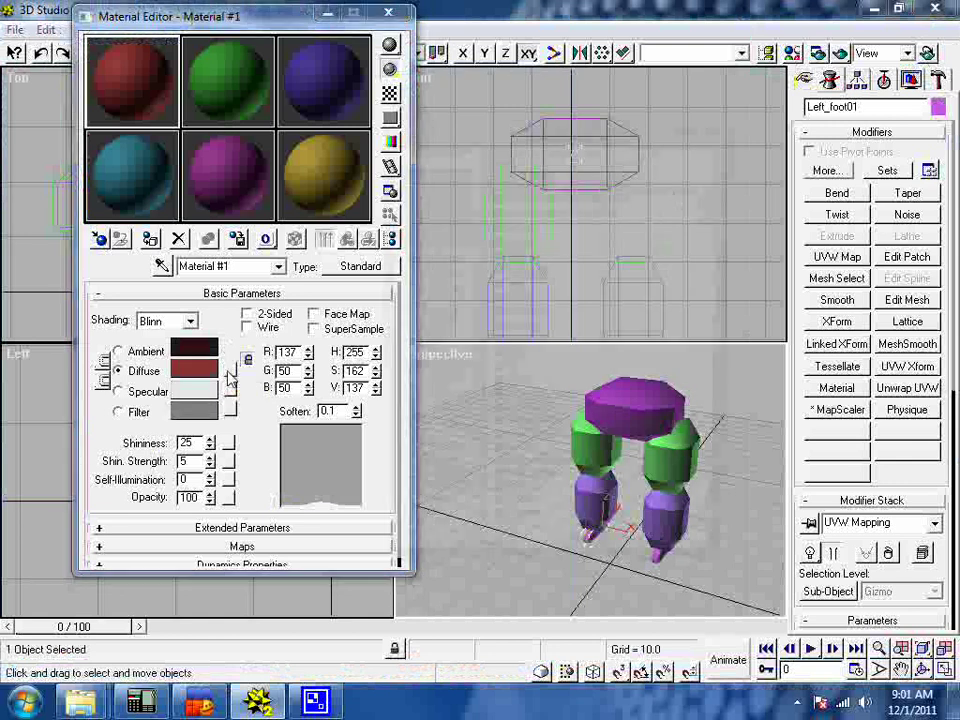
{"action": "left_click", "coordinate": [230, 372]}
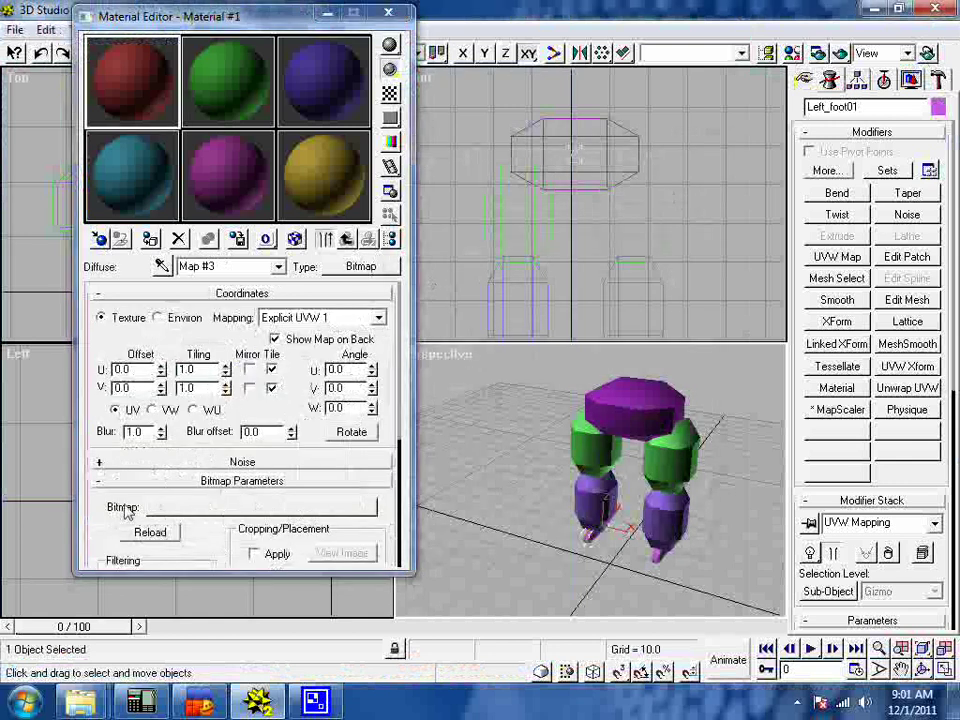
{"action": "left_click", "coordinate": [212, 509]}
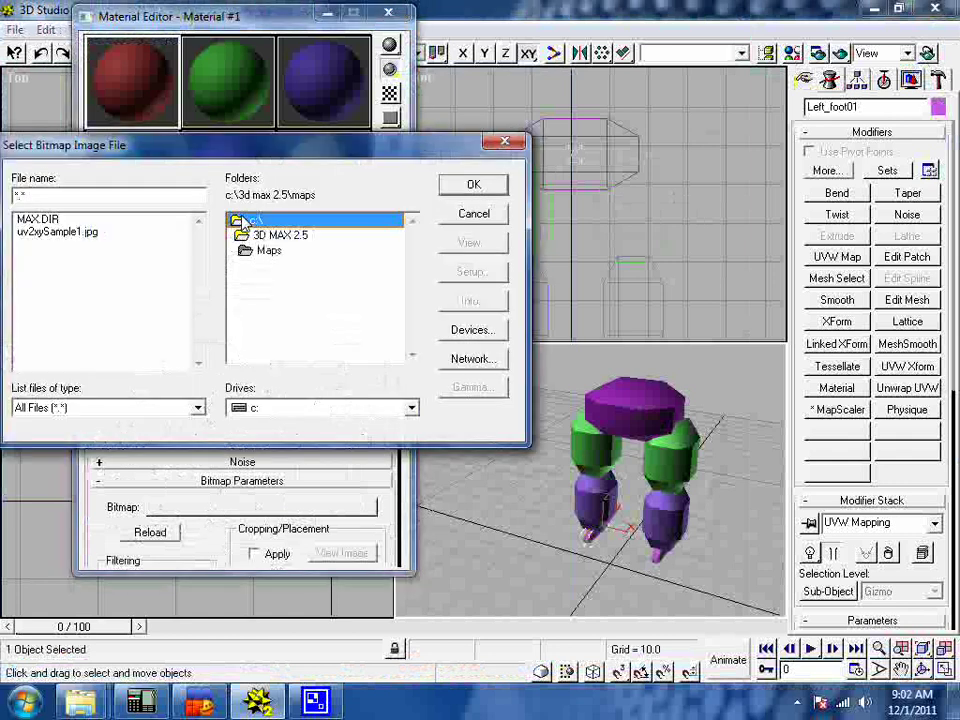
{"action": "double_click", "coordinate": [240, 222]}
{"action": "scroll", "coordinate": [287, 317], "scroll_direction": "down", "scroll_amount": 1}
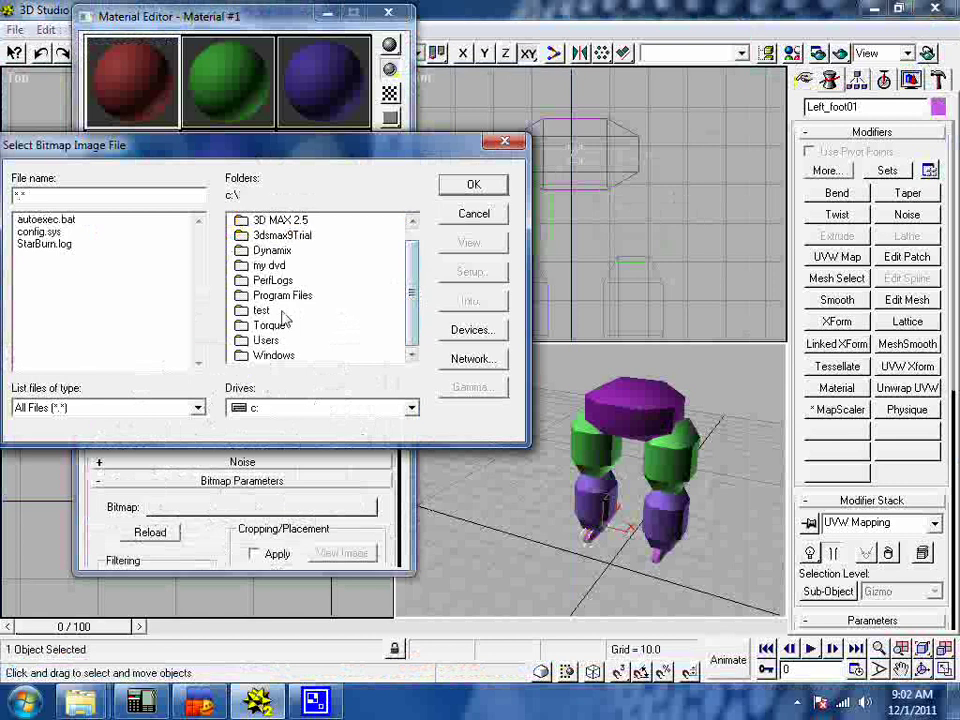
{"action": "double_click", "coordinate": [263, 341]}
{"action": "double_click", "coordinate": [268, 265]}
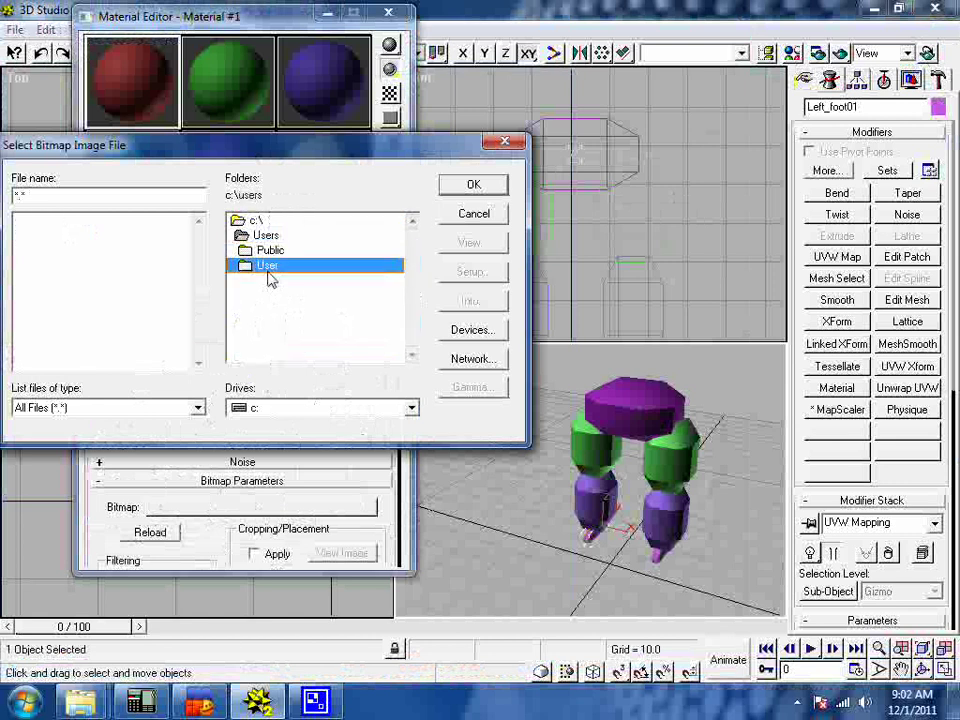
{"action": "double_click", "coordinate": [268, 268]}
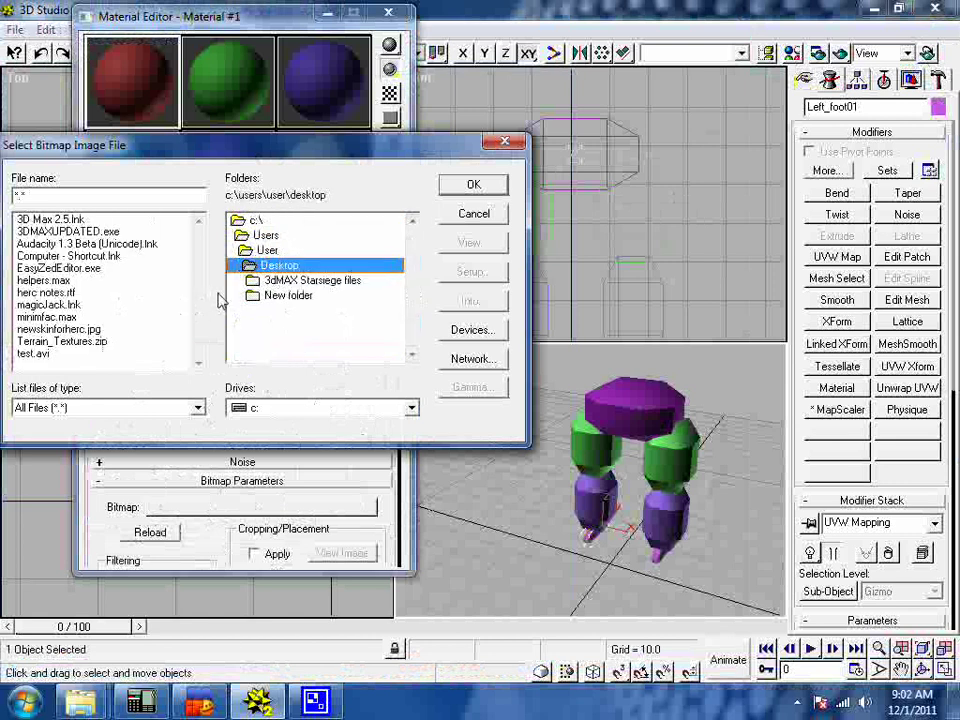
{"action": "left_click", "coordinate": [90, 331]}
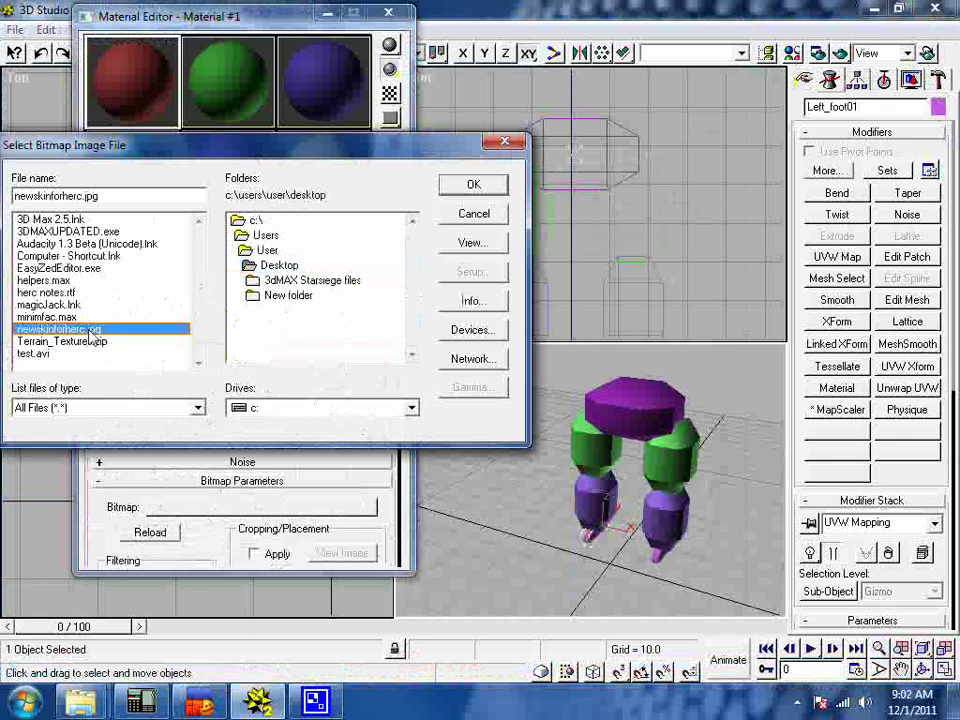
{"action": "double_click", "coordinate": [90, 331]}
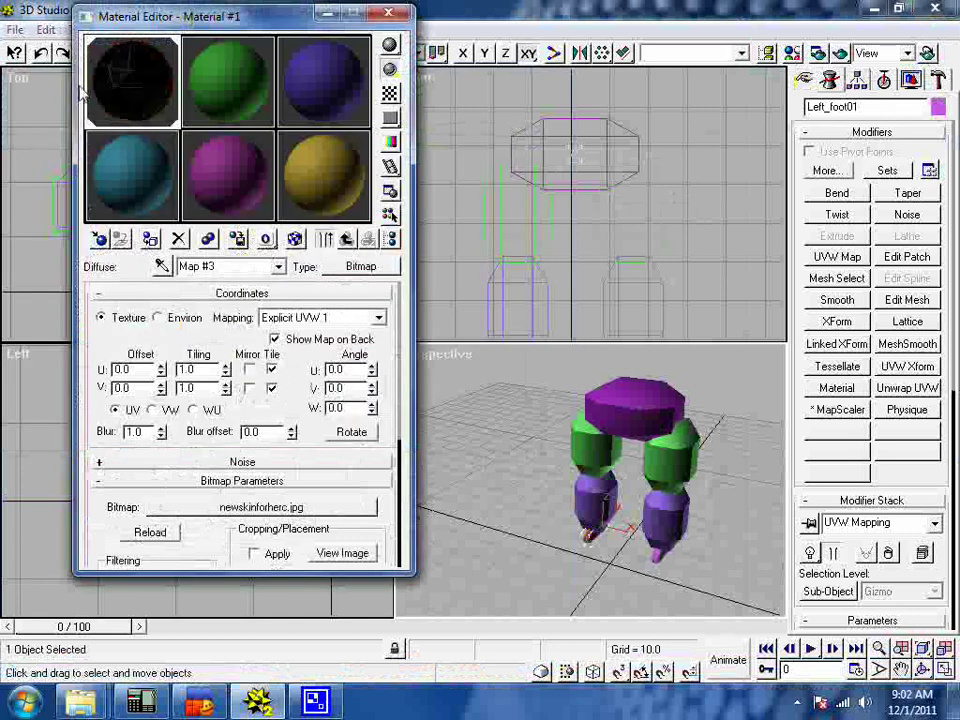
Assign Material #1 to all objects in the scene, show its map in the viewport and close the Material Editor.
{"action": "left_click", "coordinate": [46, 29]}
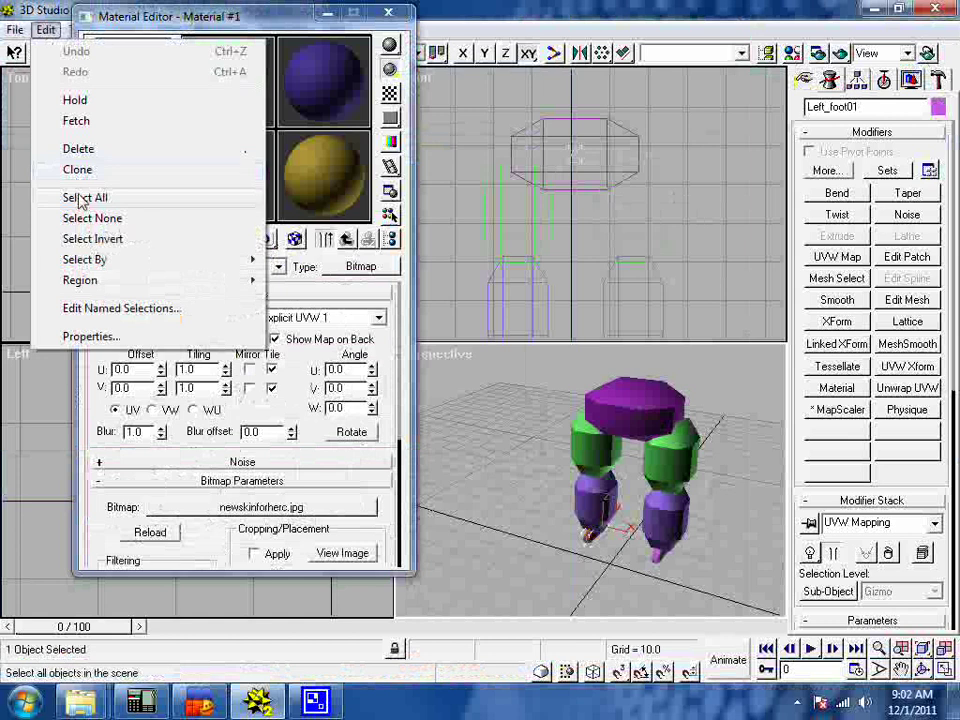
{"action": "left_click", "coordinate": [84, 198]}
{"action": "left_click", "coordinate": [150, 239]}
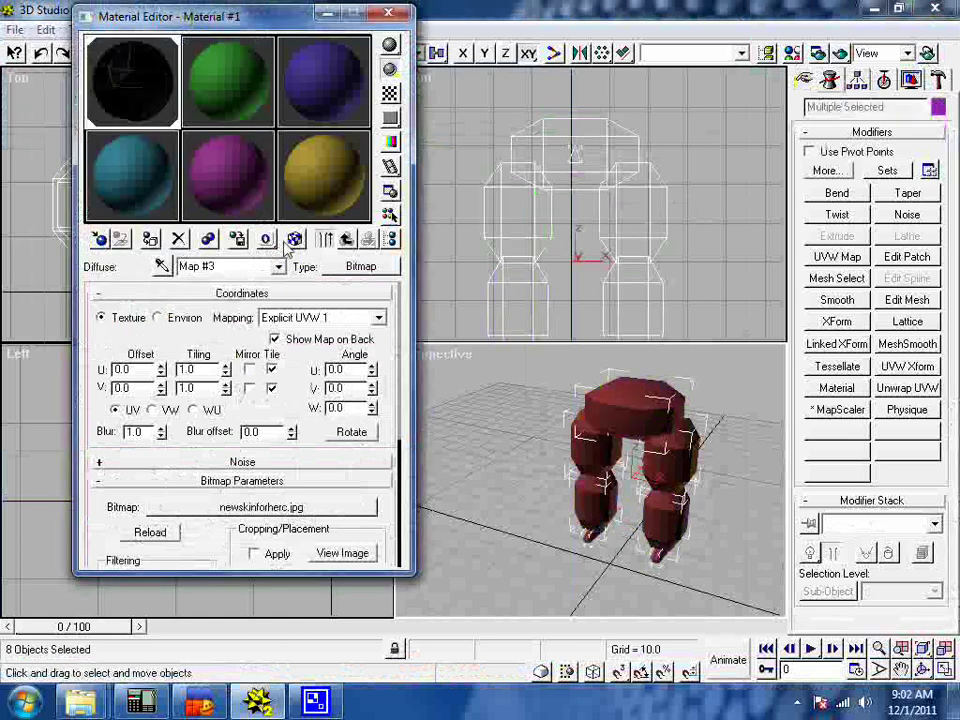
{"action": "left_click", "coordinate": [295, 239]}
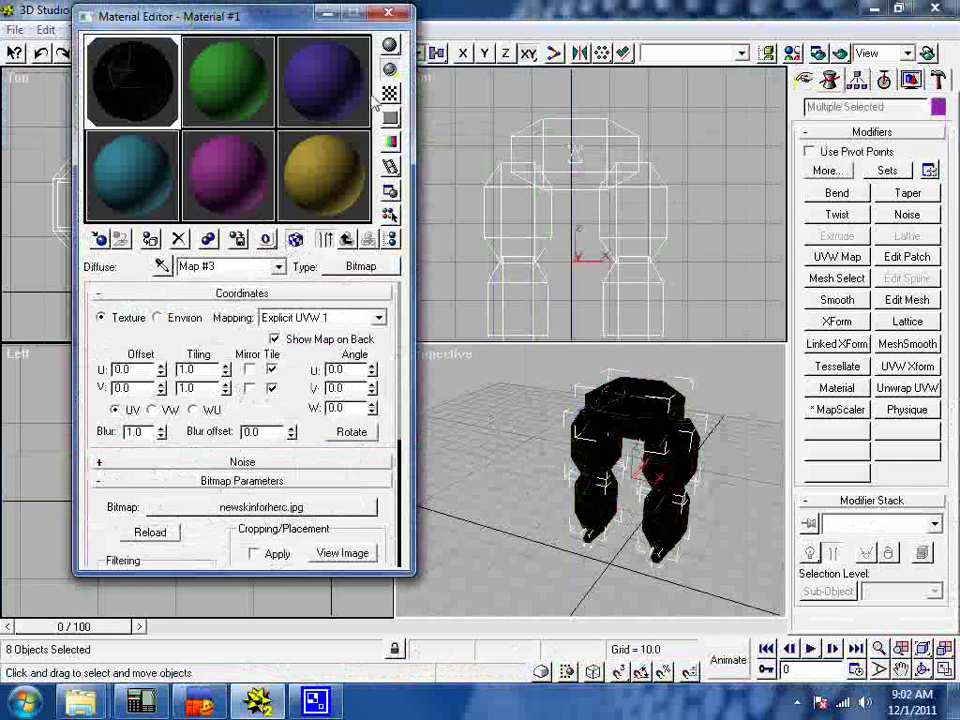
{"action": "left_click", "coordinate": [390, 16]}
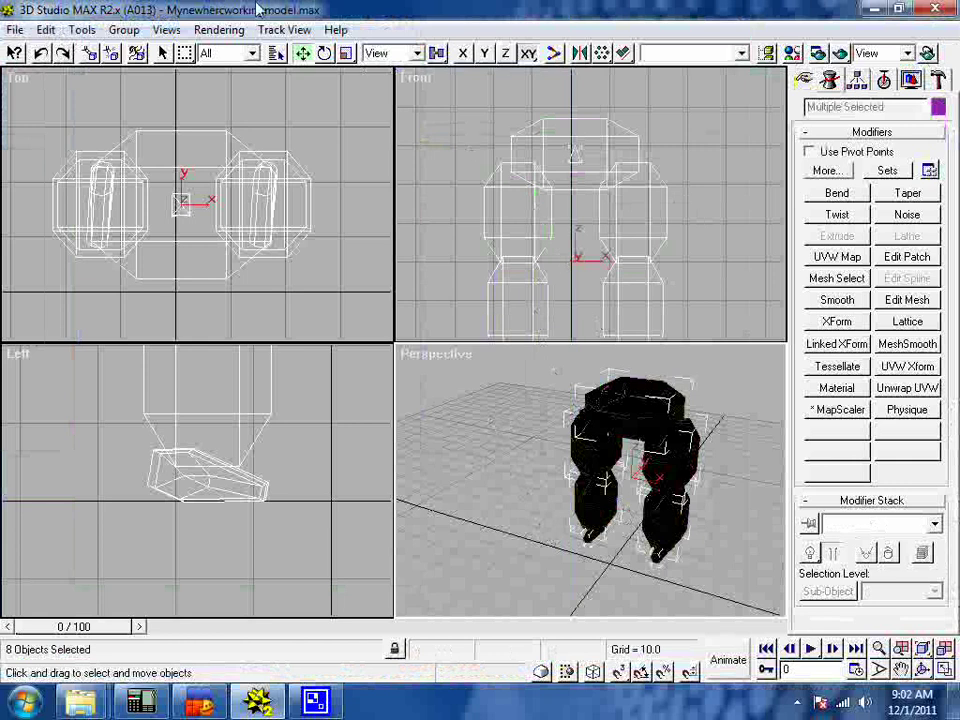
Render the Perspective view to check the textured herc and close the rendered frame.
{"action": "left_click", "coordinate": [213, 30]}
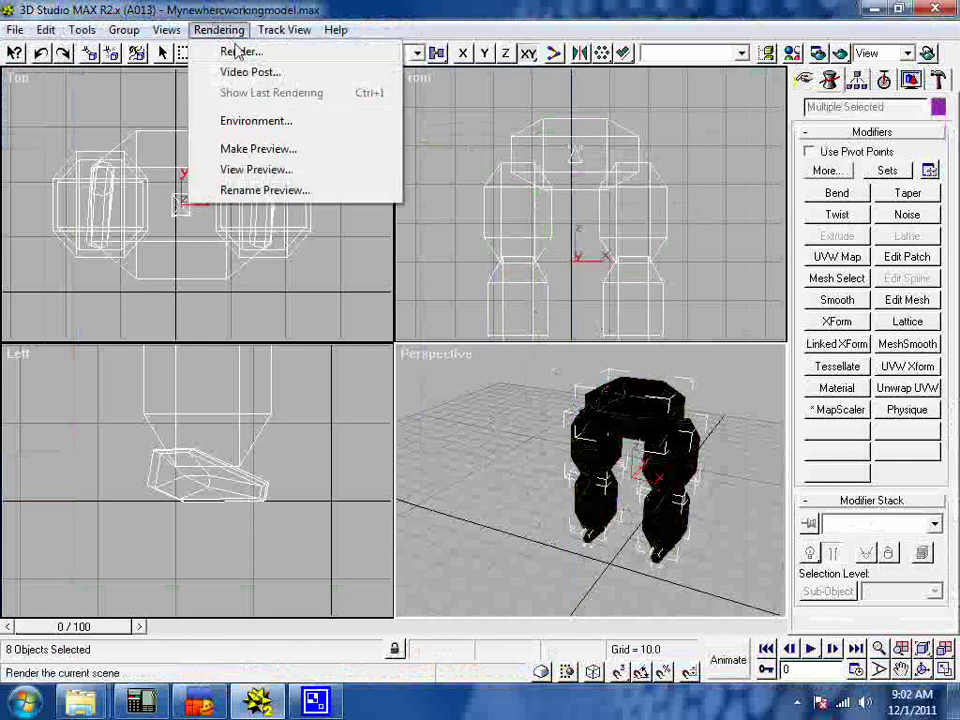
{"action": "left_click", "coordinate": [235, 52]}
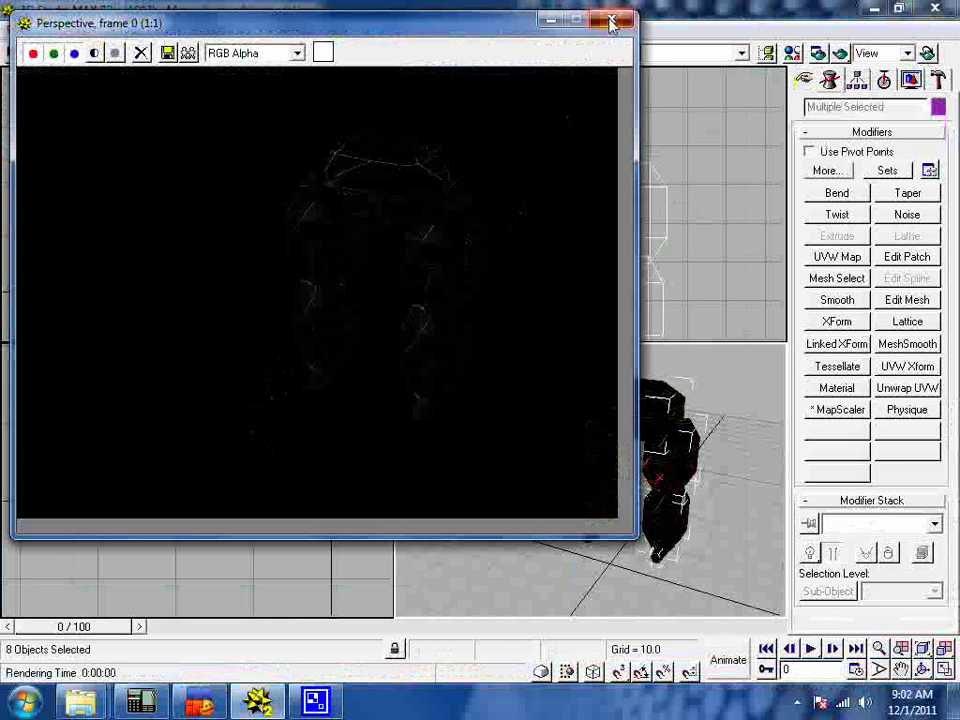
{"action": "left_click", "coordinate": [612, 22]}
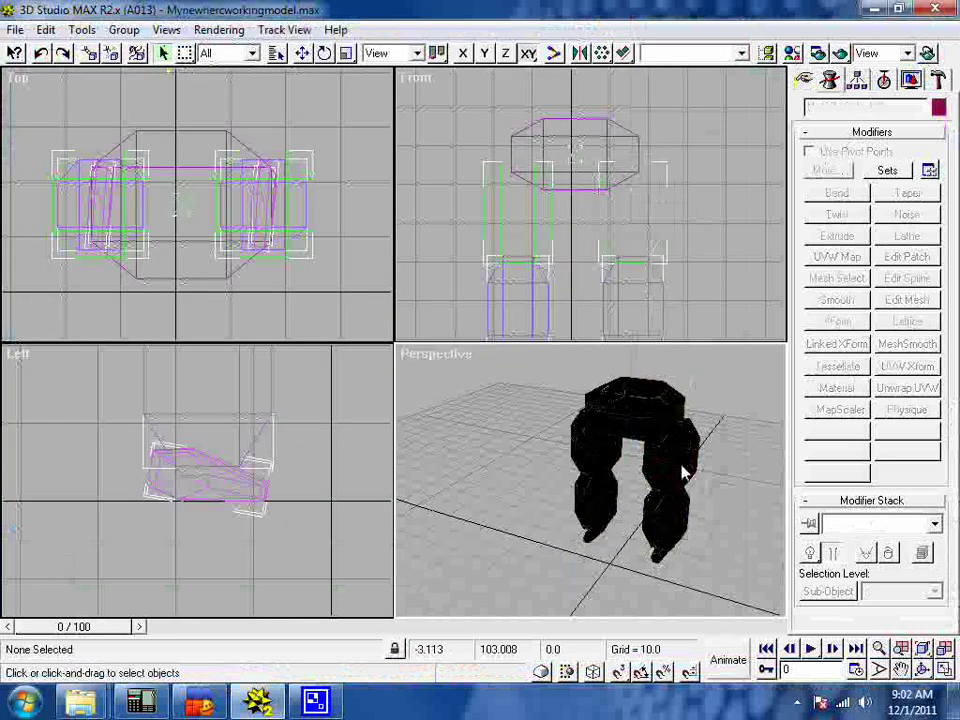
Add an Unwrap UVW modifier to Left_leg and pick the scene's newskinforherc.jpg map as the UV editor's background.
{"action": "left_click", "coordinate": [685, 473]}
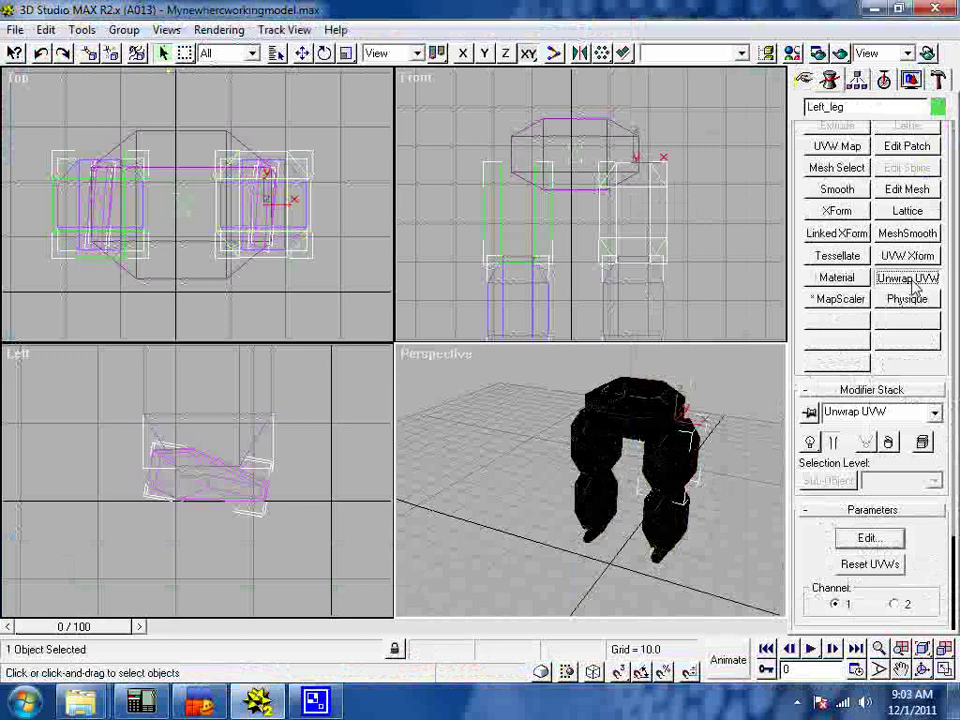
{"action": "left_click", "coordinate": [877, 540]}
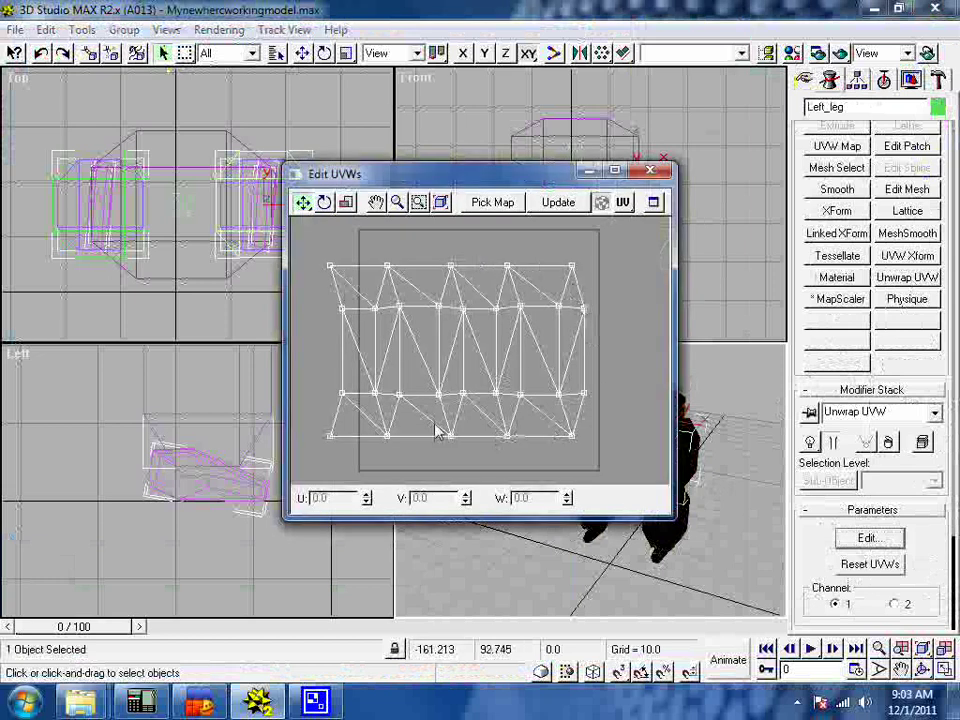
{"action": "left_click", "coordinate": [503, 205]}
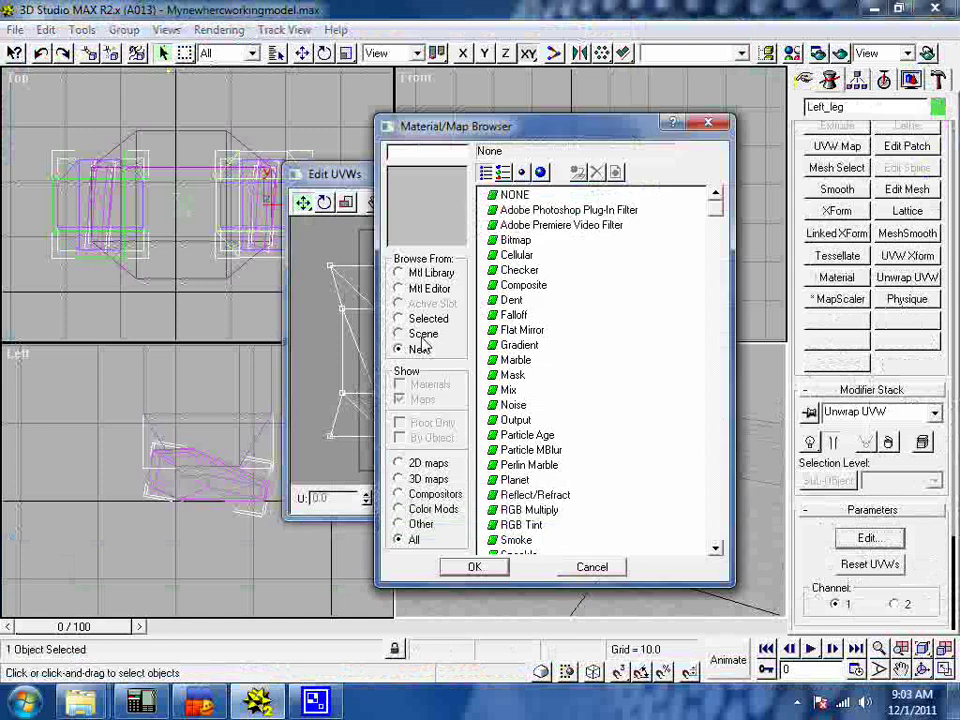
{"action": "left_click", "coordinate": [420, 335]}
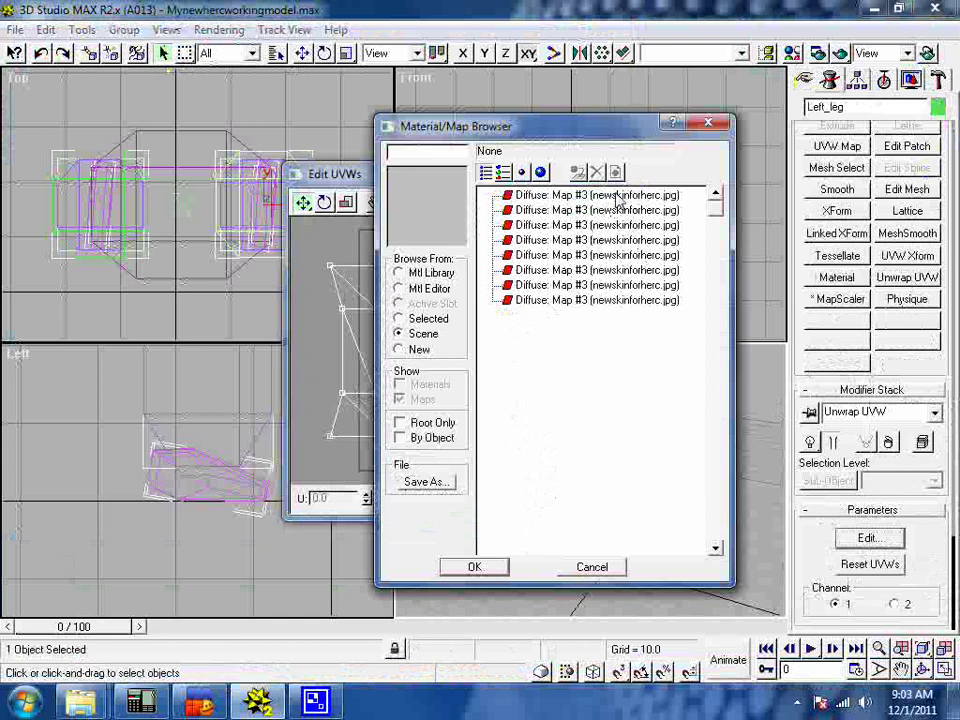
{"action": "double_click", "coordinate": [619, 200]}
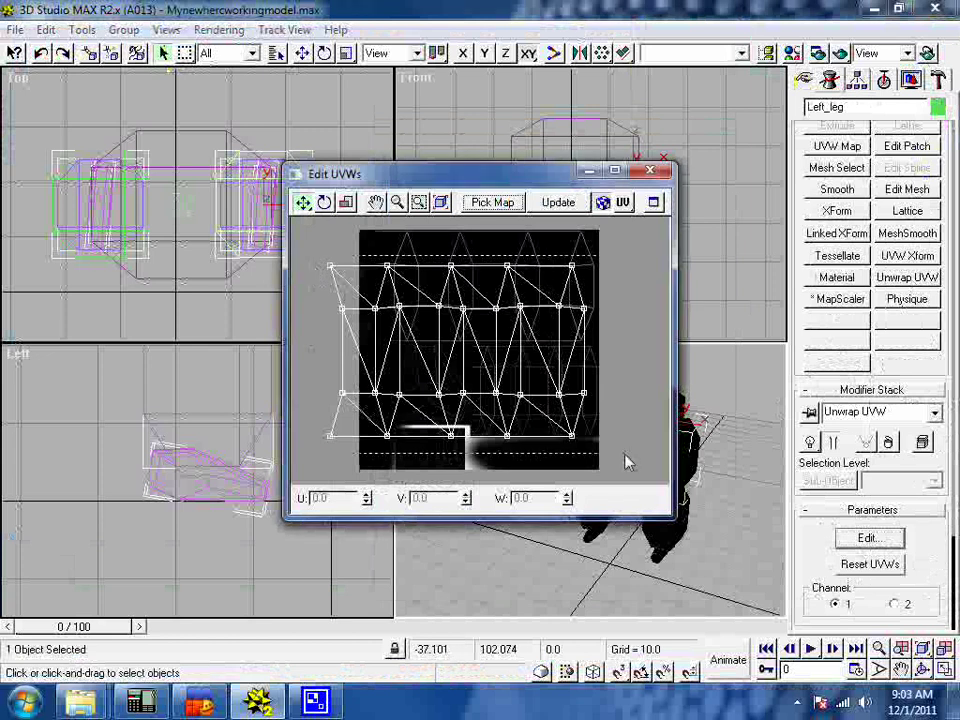
Scale all of Left_leg's UV vertices down to under half size and move them over the layout in the sheet's lower right.
{"action": "left_click_drag", "start_coordinate": [625, 454], "coordinate": [625, 454]}
{"action": "left_click", "coordinate": [351, 204]}
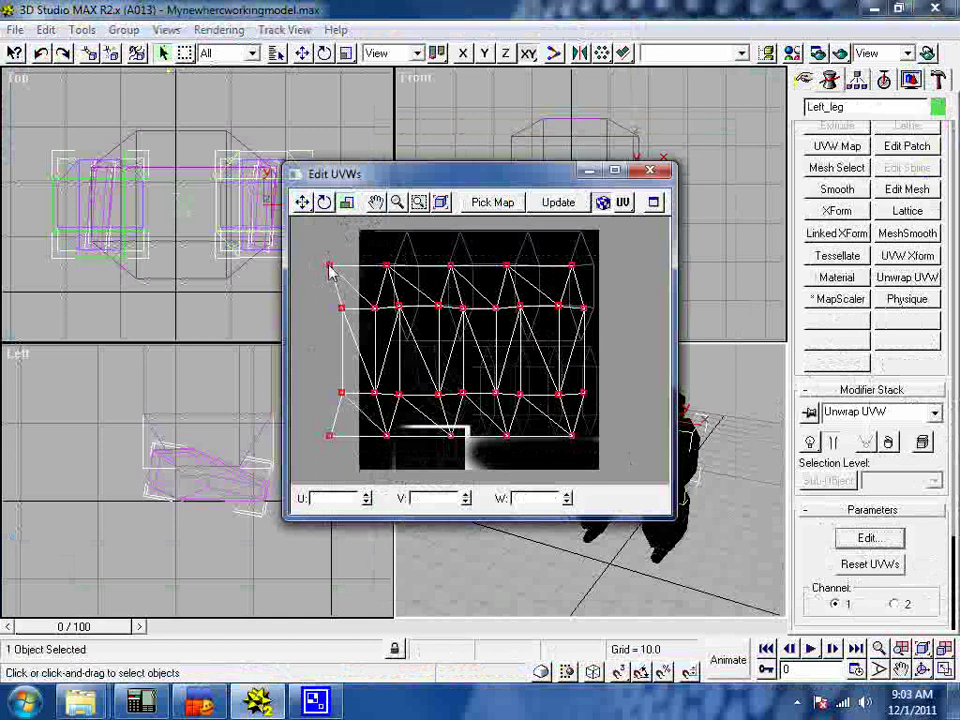
{"action": "left_click_drag", "start_coordinate": [330, 270], "coordinate": [488, 408]}
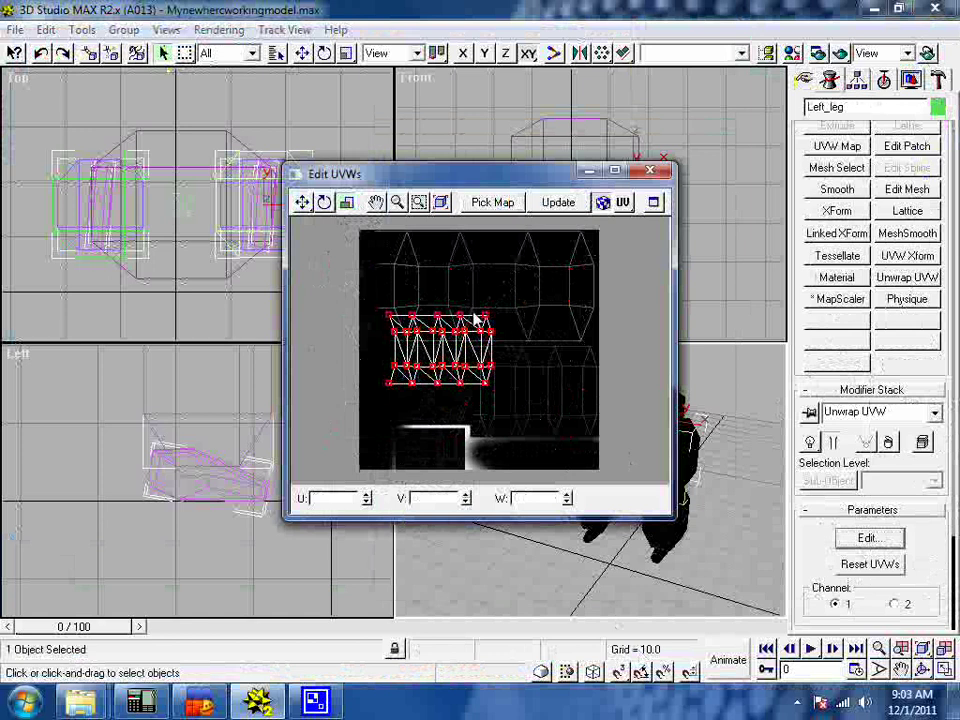
{"action": "mouse_move", "coordinate": [467, 333]}
{"action": "left_mouse_down"}
{"action": "mouse_move", "coordinate": [467, 319]}
{"action": "mouse_move", "coordinate": [468, 335]}
{"action": "left_mouse_up"}
{"action": "left_click", "coordinate": [303, 204]}
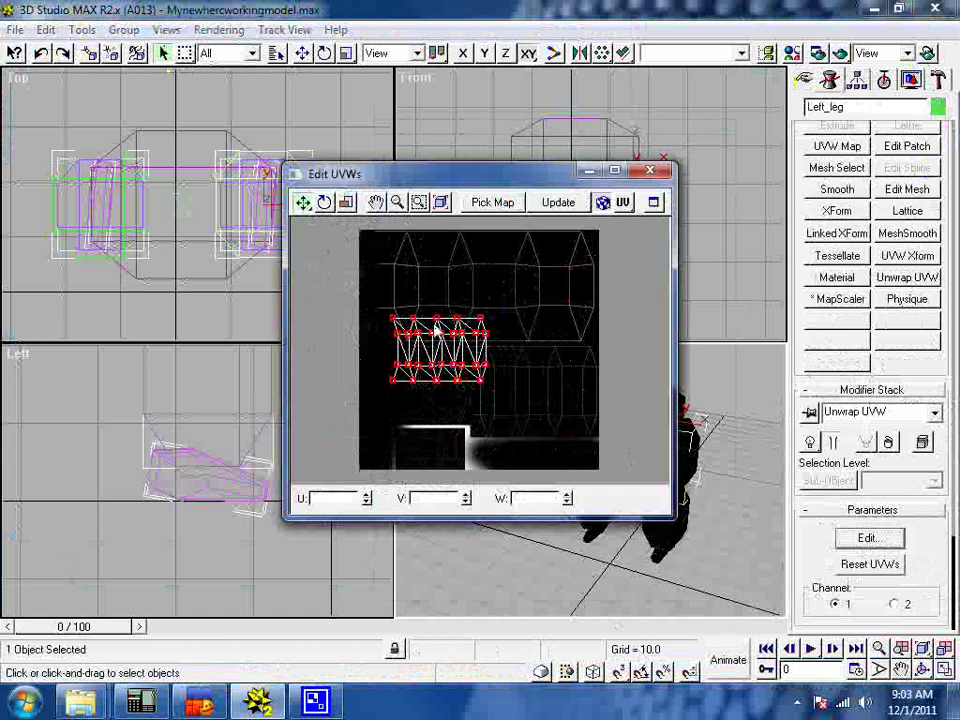
{"action": "left_click_drag", "start_coordinate": [475, 330], "coordinate": [547, 359]}
Enlarge and shift Left_leg's UVs to cover the sheet's lower-right layout, and close the UV editor.
{"action": "left_click", "coordinate": [346, 204]}
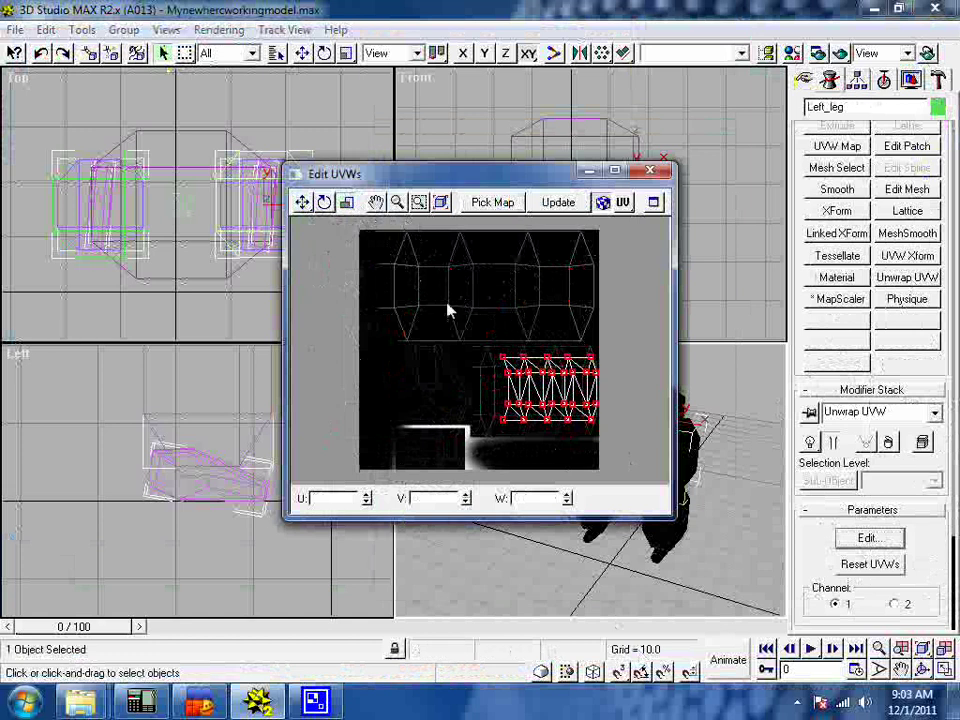
{"action": "left_click_drag", "start_coordinate": [506, 364], "coordinate": [514, 333]}
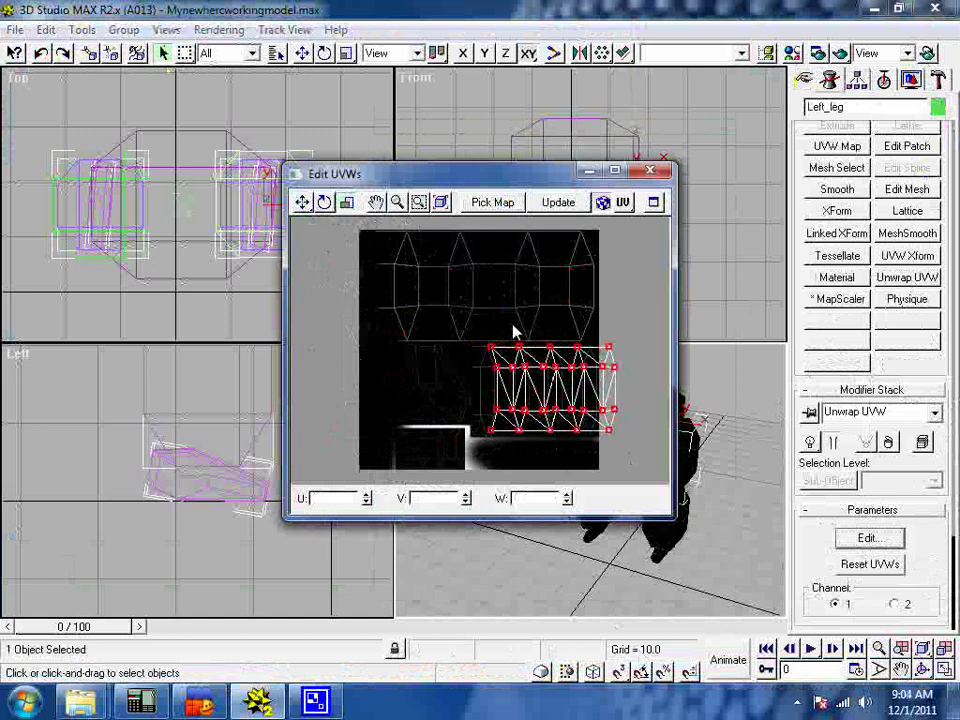
{"action": "left_click", "coordinate": [302, 203]}
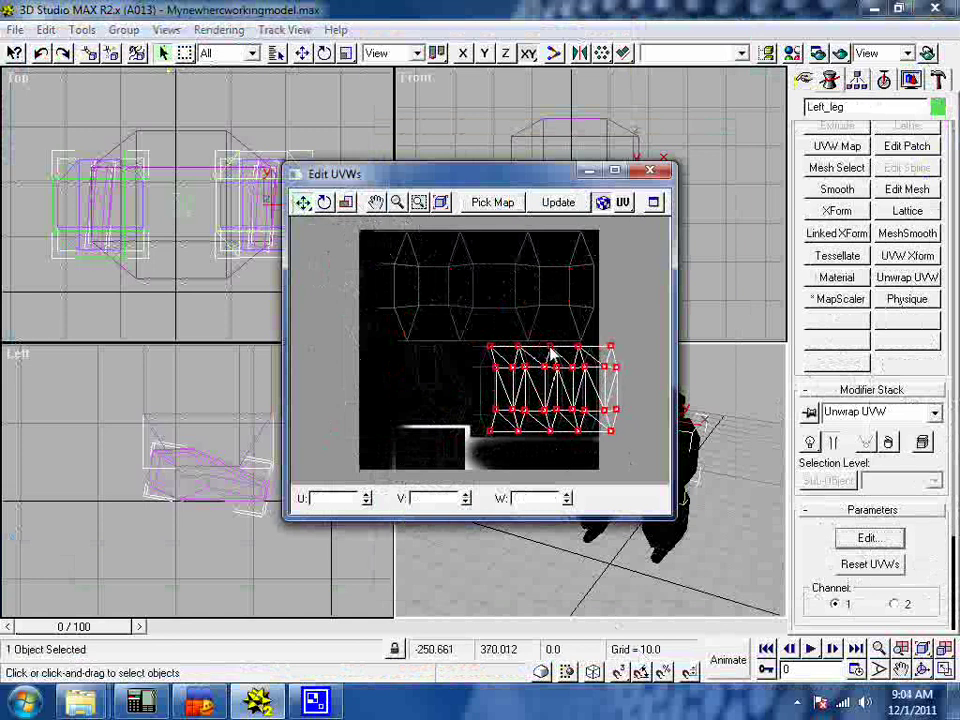
{"action": "left_click_drag", "start_coordinate": [550, 352], "coordinate": [529, 355]}
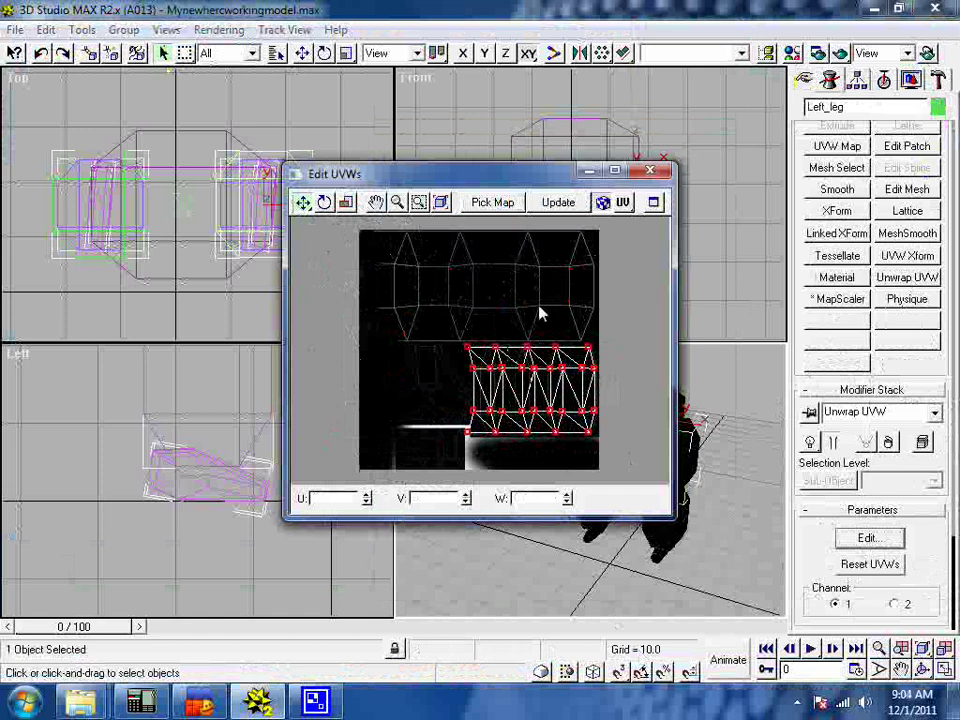
{"action": "left_click", "coordinate": [651, 172]}
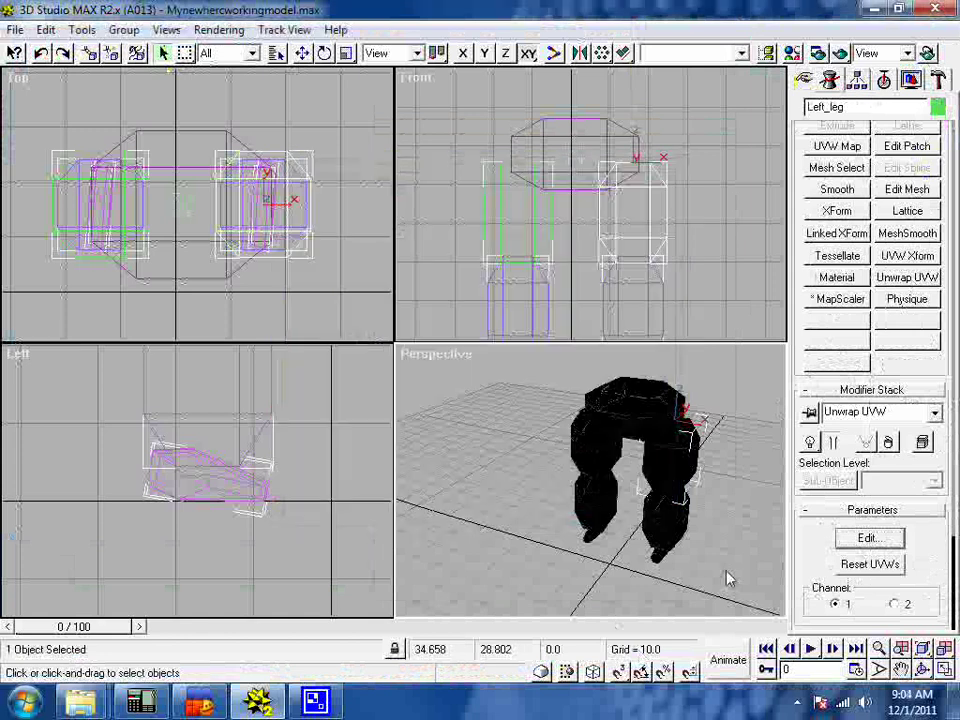
Add an Unwrap UVW modifier to Left_foot and pick the scene's newskinforherc.jpg map as the background for its UVs.
{"action": "left_click", "coordinate": [922, 672]}
{"action": "left_click_drag", "start_coordinate": [560, 470], "coordinate": [603, 491]}
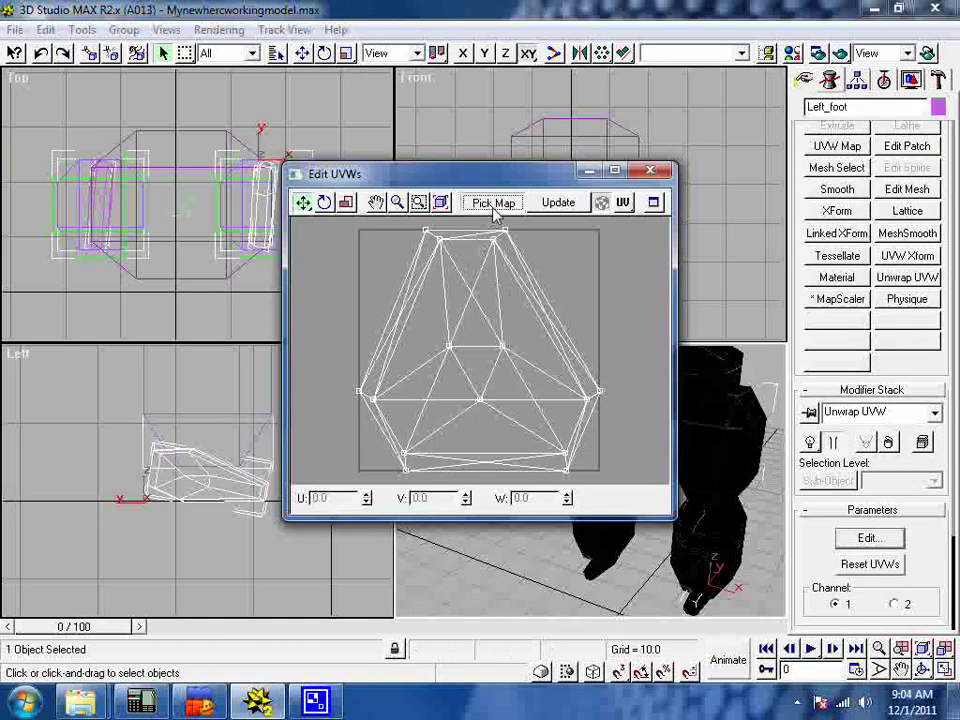
{"action": "left_click", "coordinate": [493, 205]}
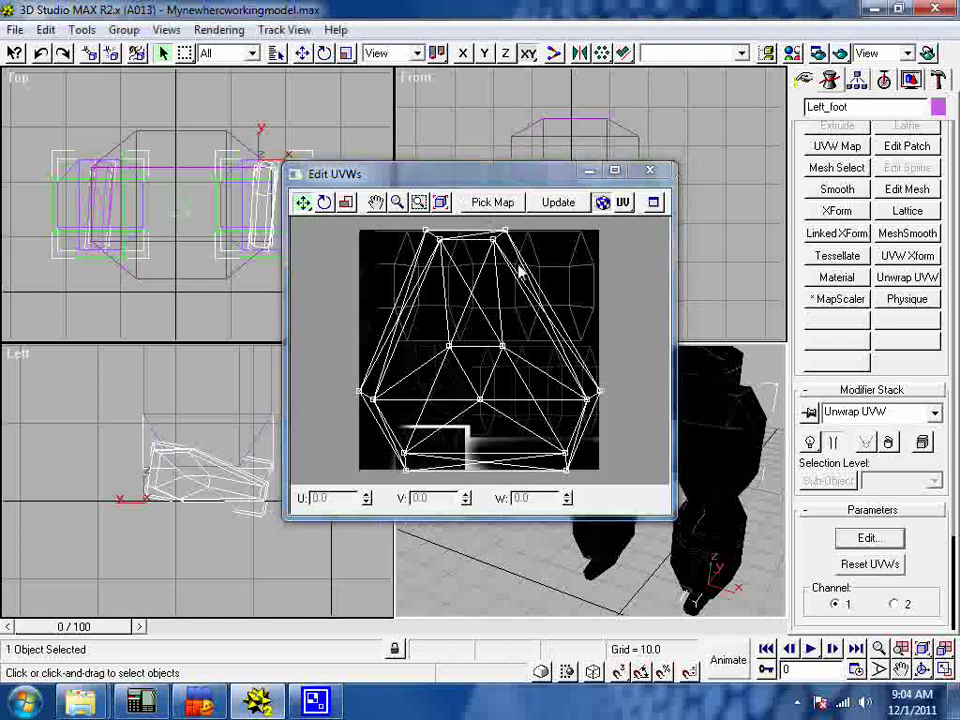
Scale all of Left_foot's UV vertices down to about a third and move them above the white-edged box in the sheet's lower left.
{"action": "left_click_drag", "start_coordinate": [343, 234], "coordinate": [617, 493]}
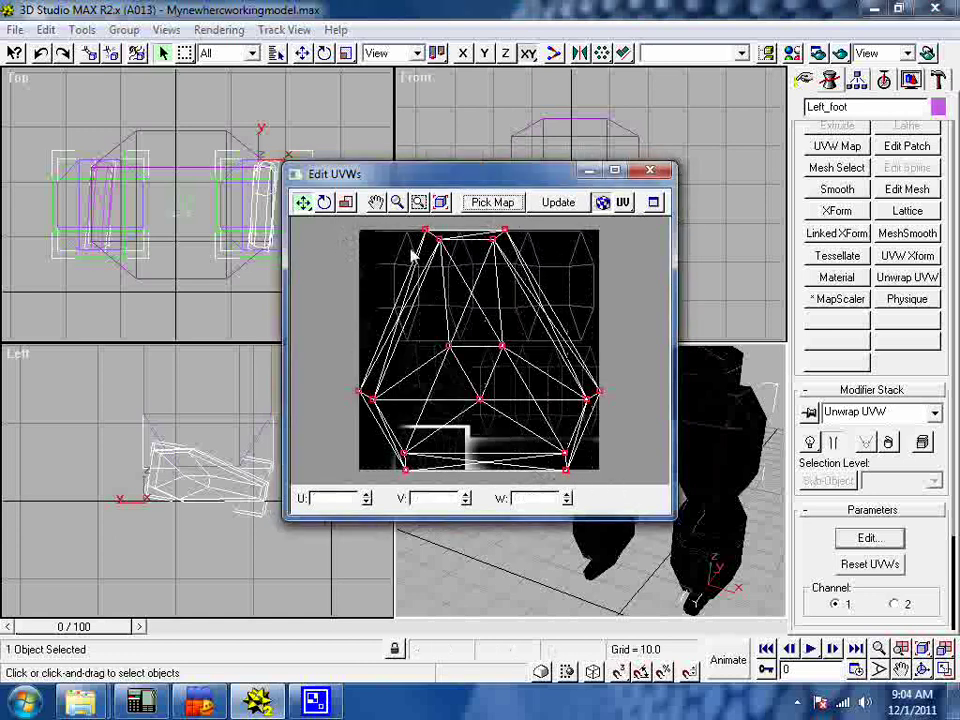
{"action": "left_click", "coordinate": [347, 204]}
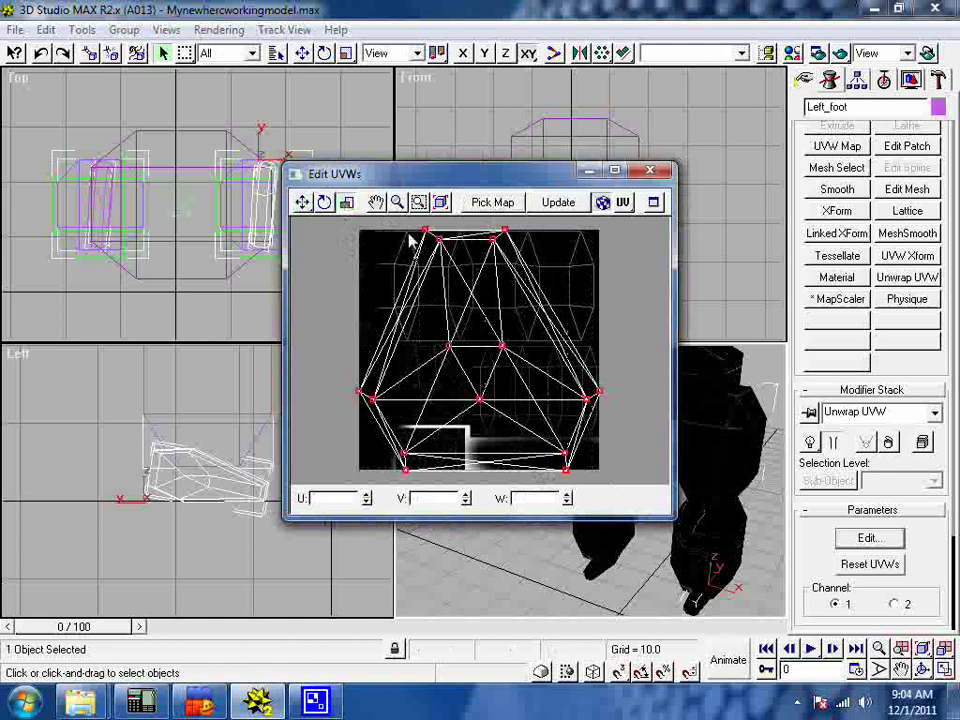
{"action": "left_click_drag", "start_coordinate": [425, 232], "coordinate": [482, 346]}
{"action": "left_click", "coordinate": [303, 202]}
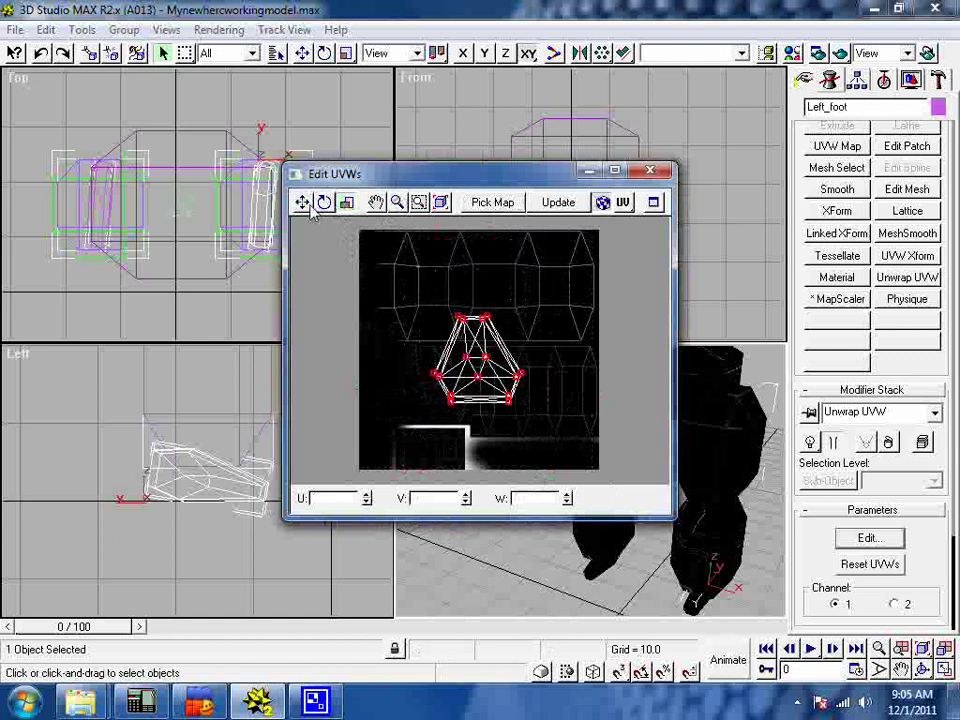
{"action": "left_click_drag", "start_coordinate": [436, 380], "coordinate": [386, 398]}
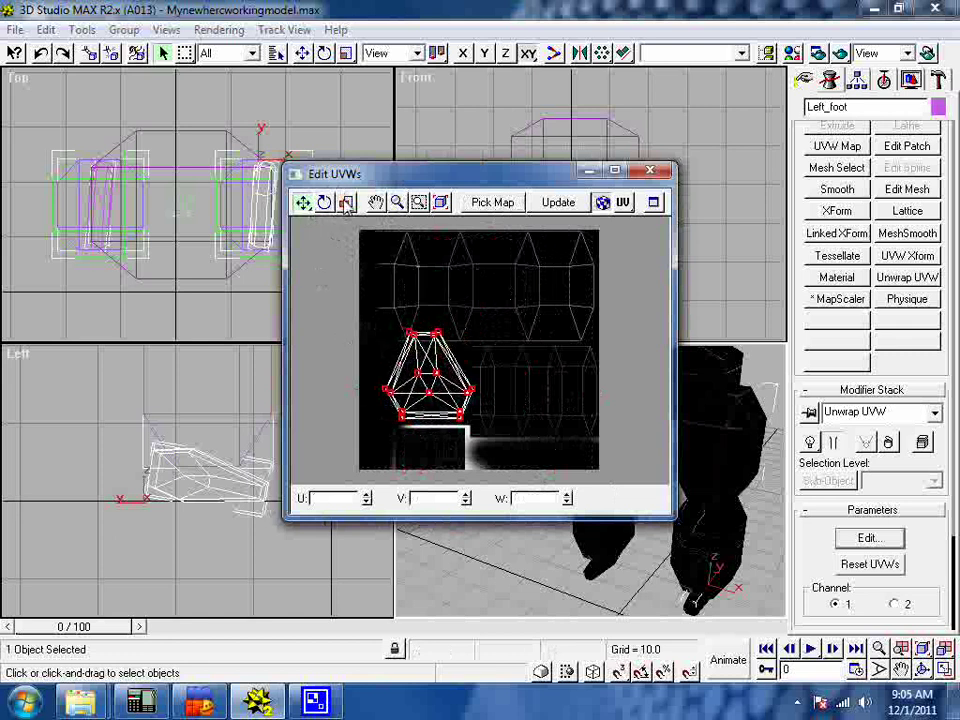
Shrink Left_foot's UVs slightly more, shift them to sit just above the white-edged box, and close the UV editor.
{"action": "left_click_drag", "start_coordinate": [413, 336], "coordinate": [320, 280]}
{"action": "left_click", "coordinate": [302, 202]}
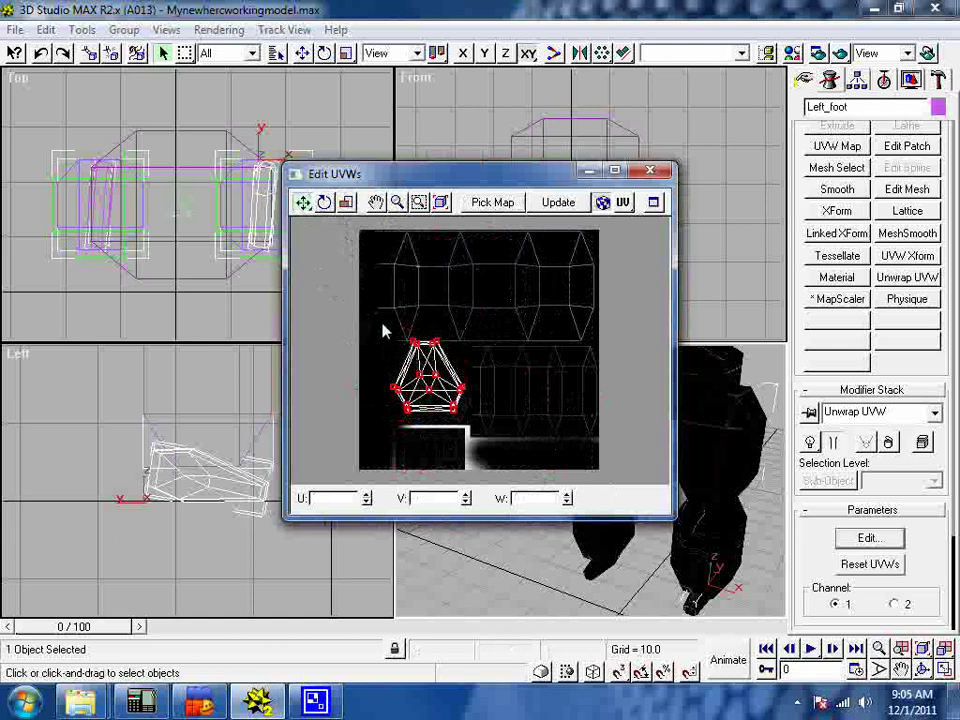
{"action": "mouse_move", "coordinate": [416, 348]}
{"action": "left_mouse_down"}
{"action": "mouse_move", "coordinate": [397, 362]}
{"action": "mouse_move", "coordinate": [414, 345]}
{"action": "mouse_move", "coordinate": [423, 359]}
{"action": "left_mouse_up"}
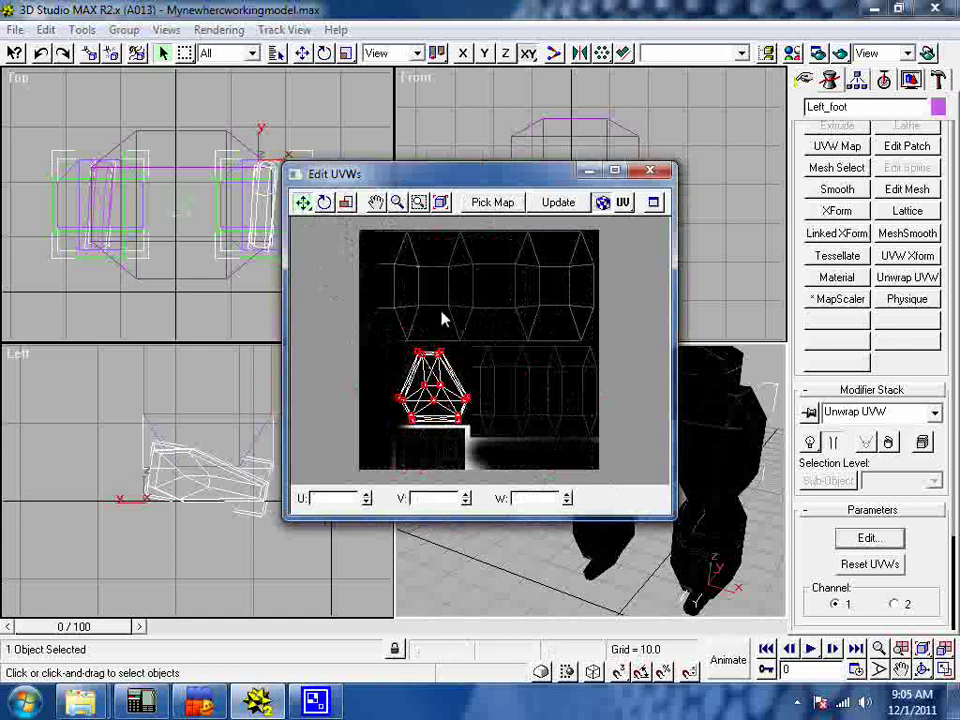
{"action": "left_click", "coordinate": [652, 172]}
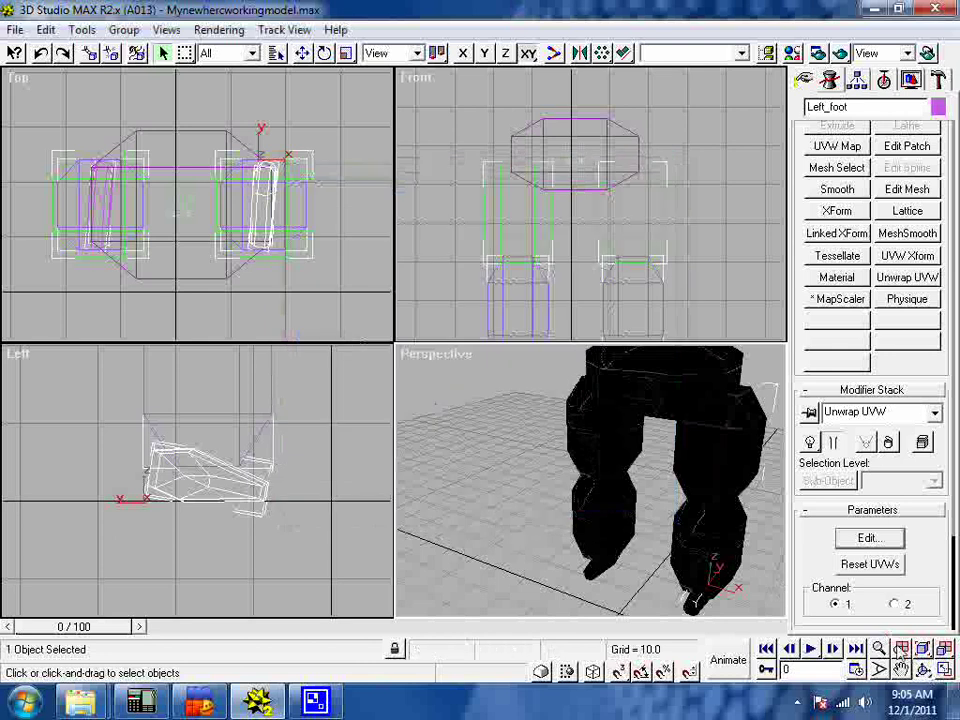
Examine the texture on the left foot up close and from several angles in the Perspective view.
{"action": "key", "text": "ctrl+r"}
{"action": "left_click_drag", "start_coordinate": [662, 522], "coordinate": [658, 512]}
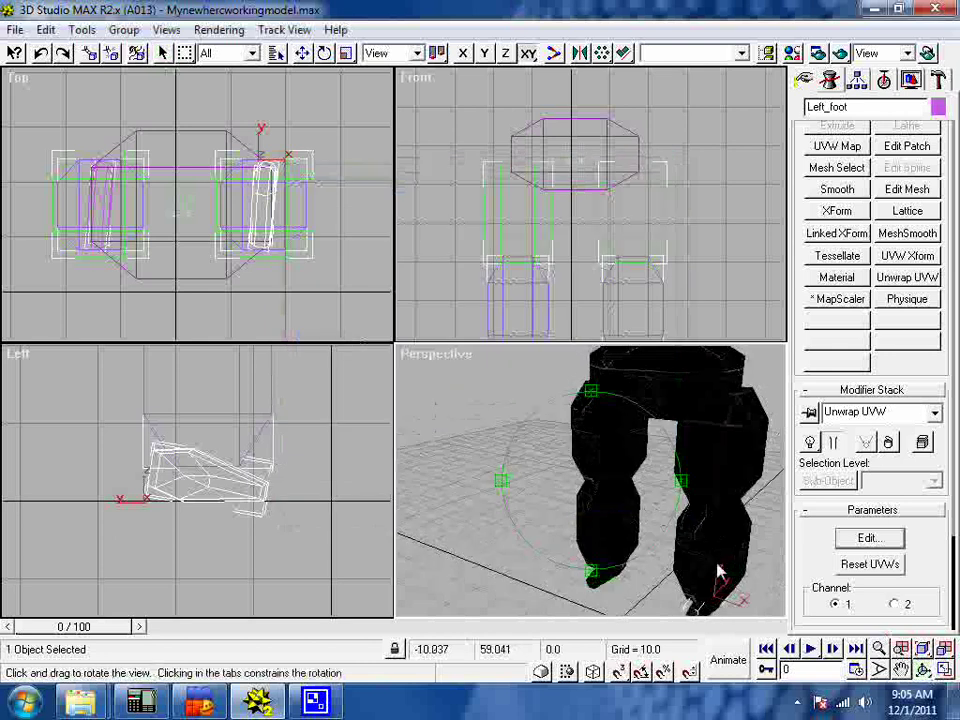
{"action": "left_click", "coordinate": [901, 669]}
{"action": "left_click_drag", "start_coordinate": [703, 524], "coordinate": [543, 456]}
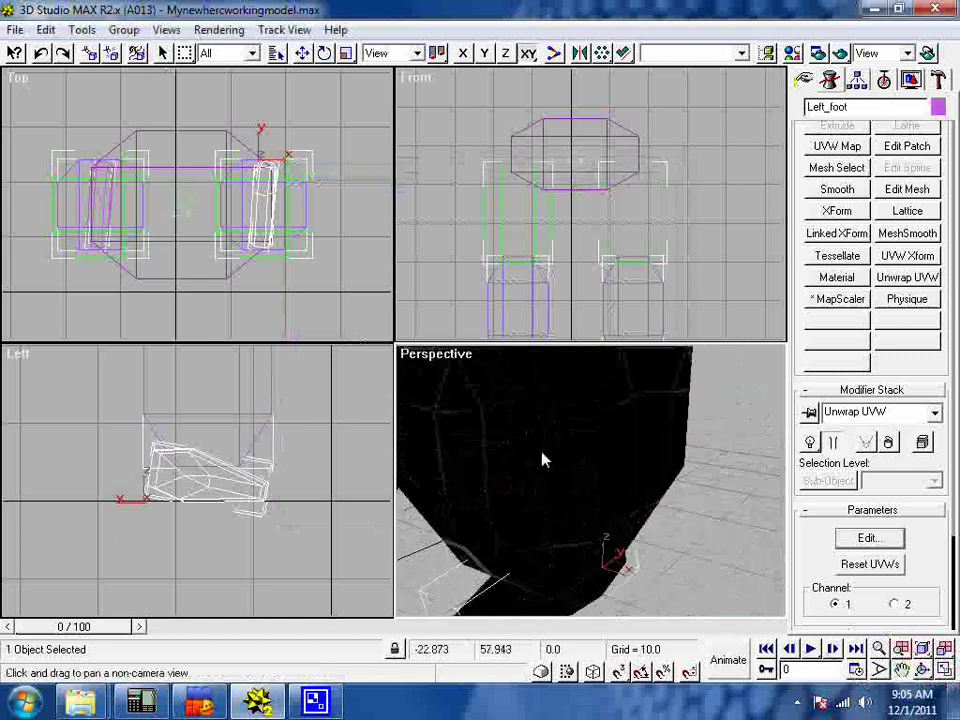
{"action": "left_click_drag", "start_coordinate": [544, 521], "coordinate": [669, 429]}
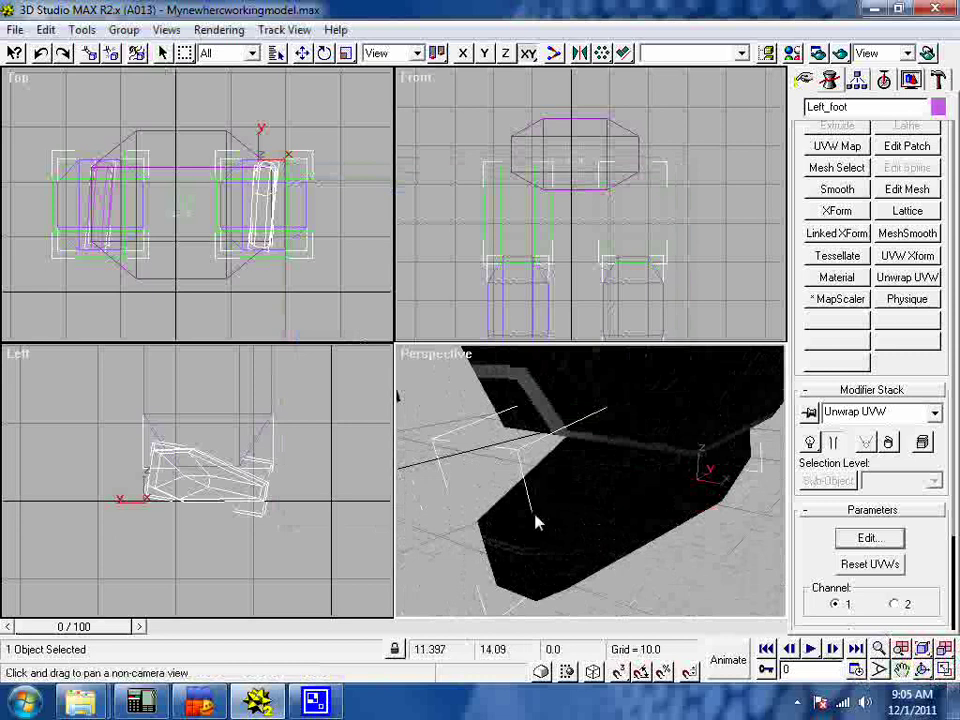
{"action": "mouse_move", "coordinate": [537, 522]}
{"action": "left_mouse_down"}
{"action": "mouse_move", "coordinate": [710, 513]}
{"action": "mouse_move", "coordinate": [514, 480]}
{"action": "mouse_move", "coordinate": [424, 497]}
{"action": "mouse_move", "coordinate": [495, 531]}
{"action": "mouse_move", "coordinate": [480, 522]}
{"action": "mouse_move", "coordinate": [531, 534]}
{"action": "left_mouse_up"}
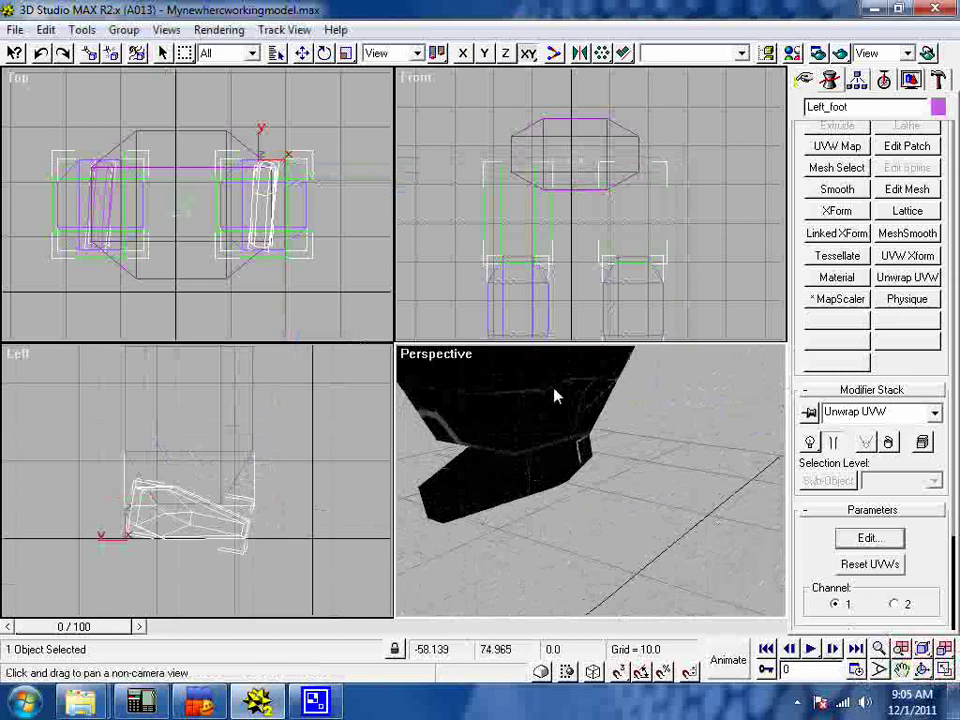
{"action": "left_click_drag", "start_coordinate": [555, 392], "coordinate": [537, 481]}
{"action": "scroll", "coordinate": [537, 480], "scroll_direction": "down", "scroll_amount": 3}
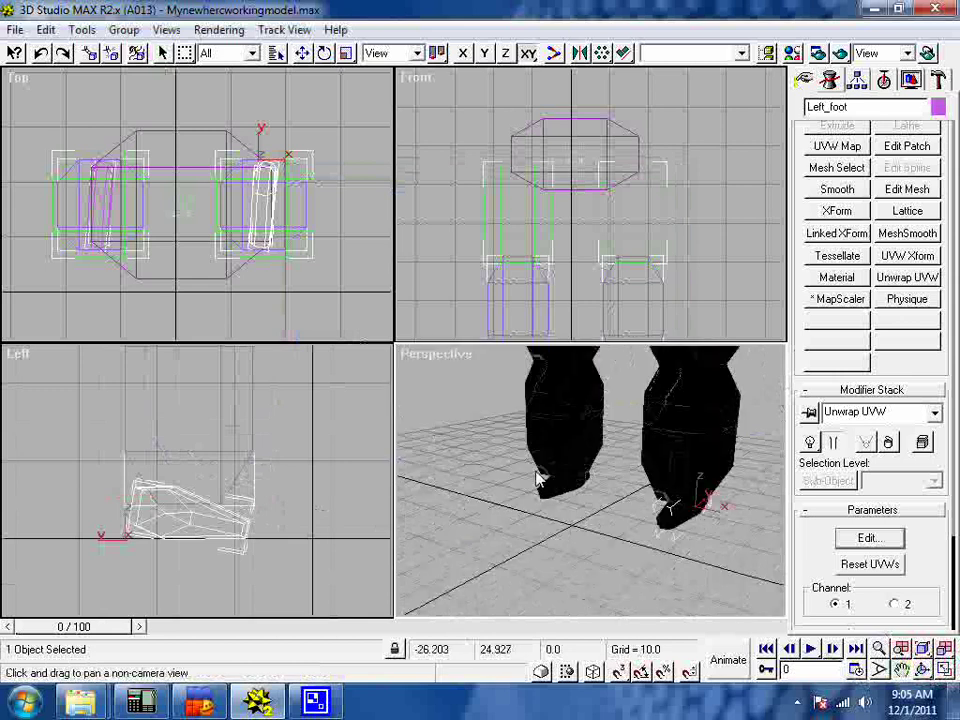
{"action": "scroll", "coordinate": [537, 480], "scroll_direction": "down", "scroll_amount": 3}
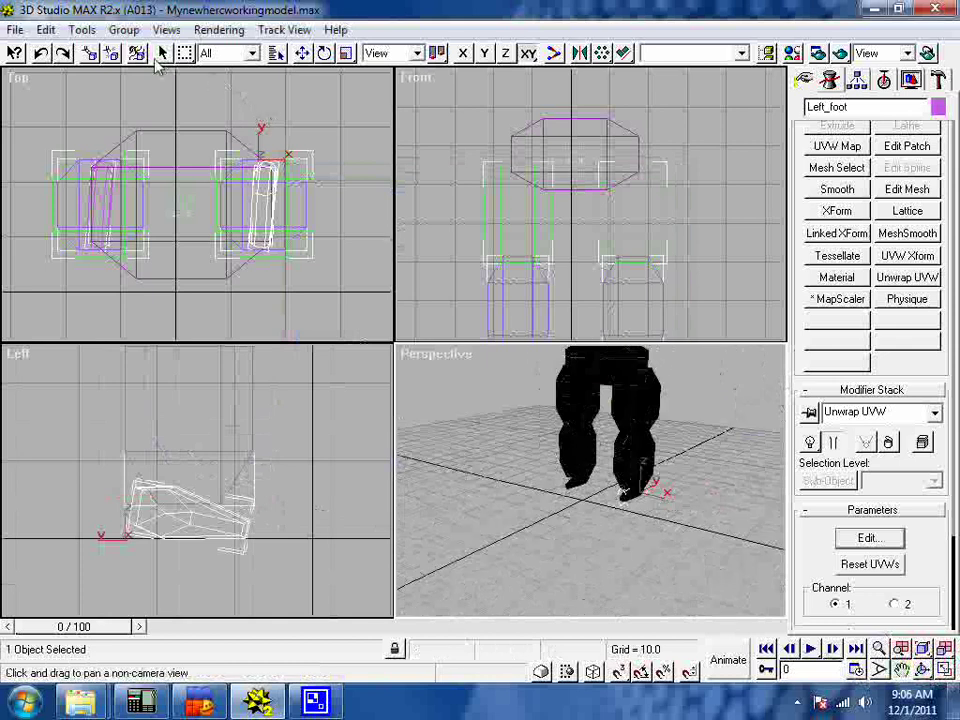
Delete the right leg's parts and replace them with a copy of the left upper leg, lower leg and foot, moved across along X.
{"action": "left_click", "coordinate": [161, 55]}
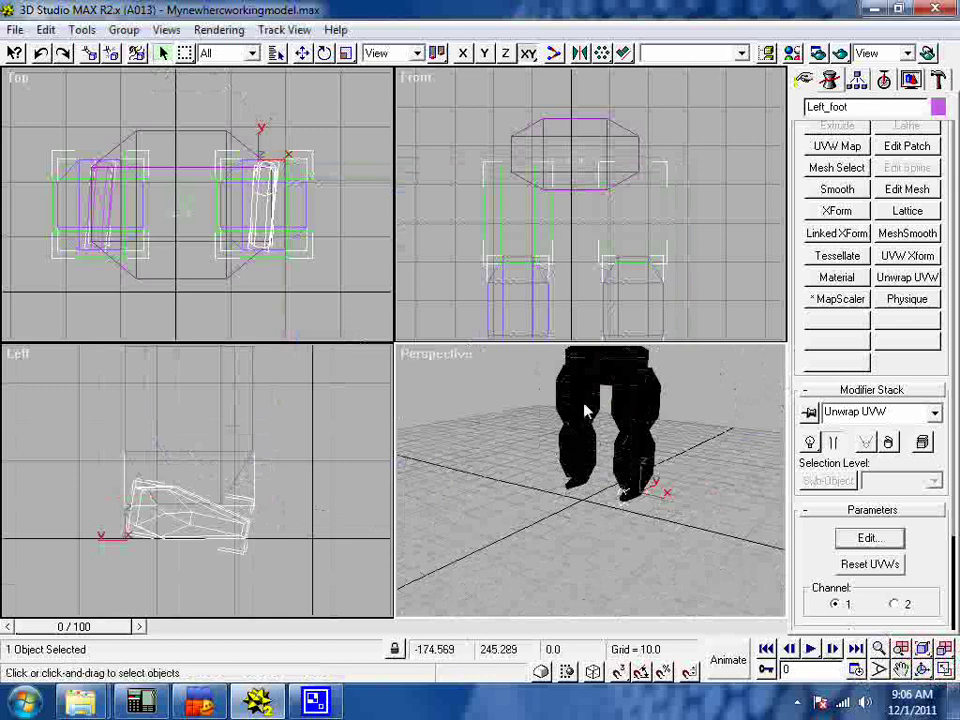
{"action": "key", "text": "Delete"}
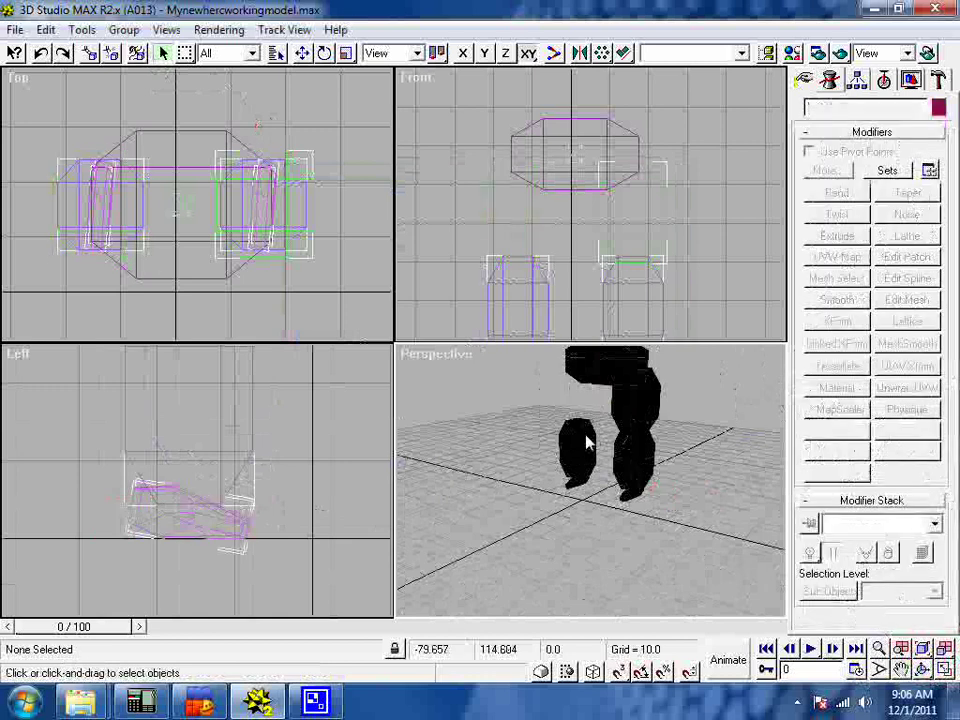
{"action": "left_click", "coordinate": [645, 400]}
{"action": "left_click", "coordinate": [638, 458], "text": "ctrl"}
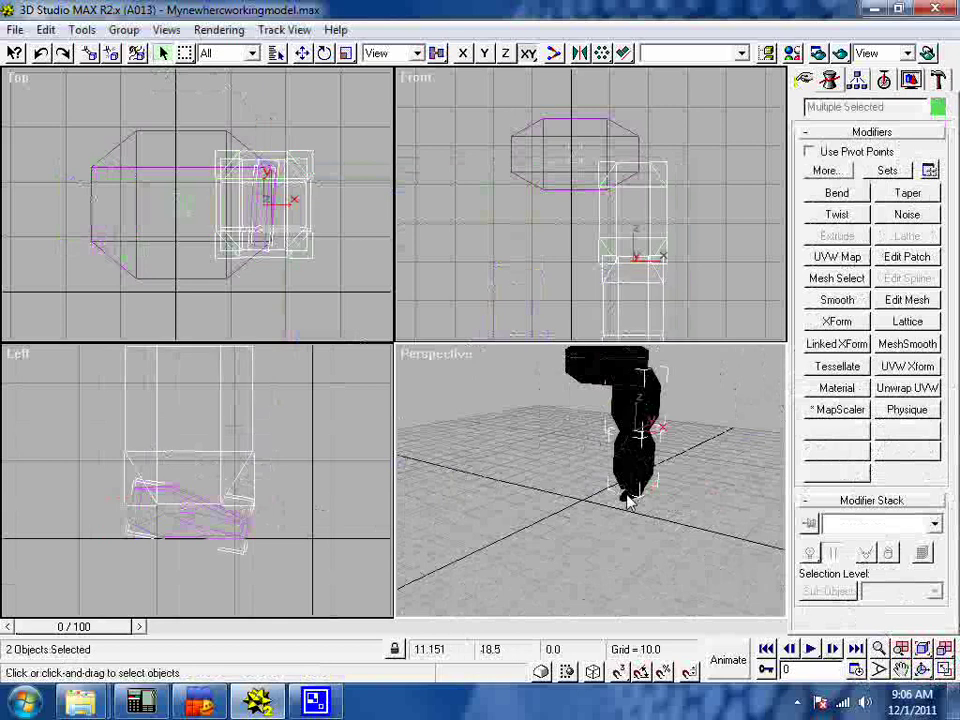
{"action": "left_click", "coordinate": [626, 495], "text": "ctrl"}
{"action": "left_click", "coordinate": [47, 31]}
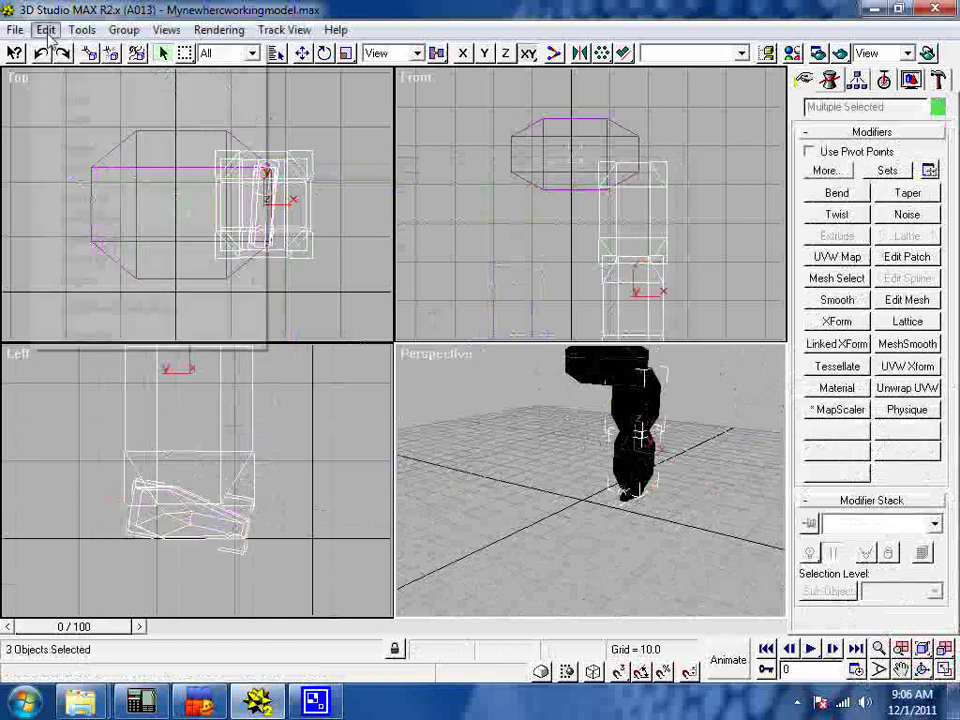
{"action": "key", "text": "Escape"}
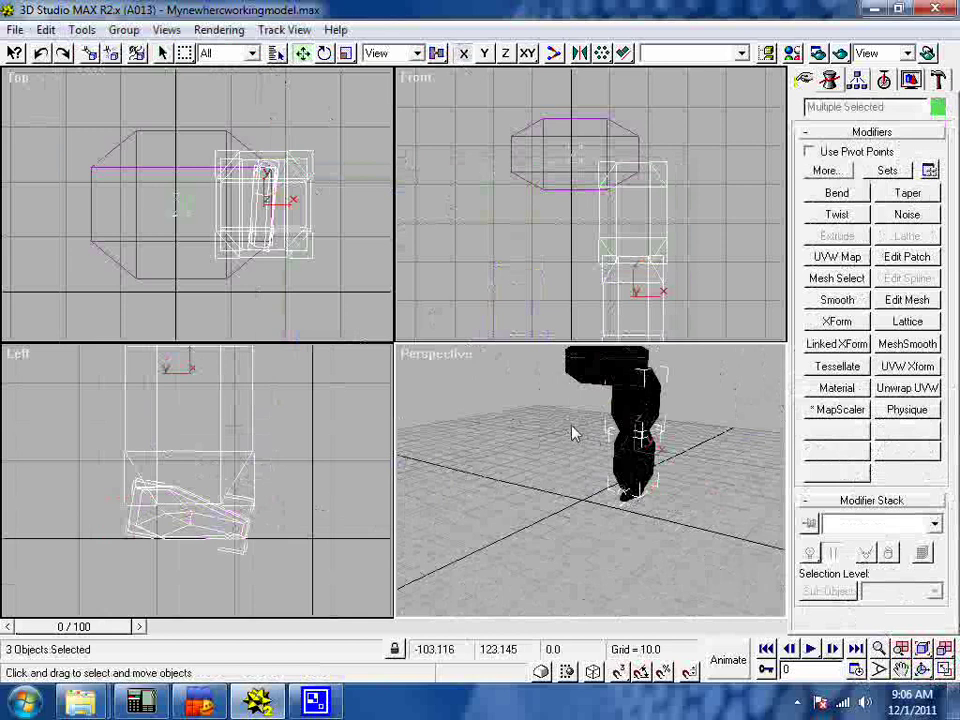
{"action": "left_click_drag", "start_coordinate": [626, 407], "coordinate": [563, 398]}
{"action": "left_click", "coordinate": [522, 490]}
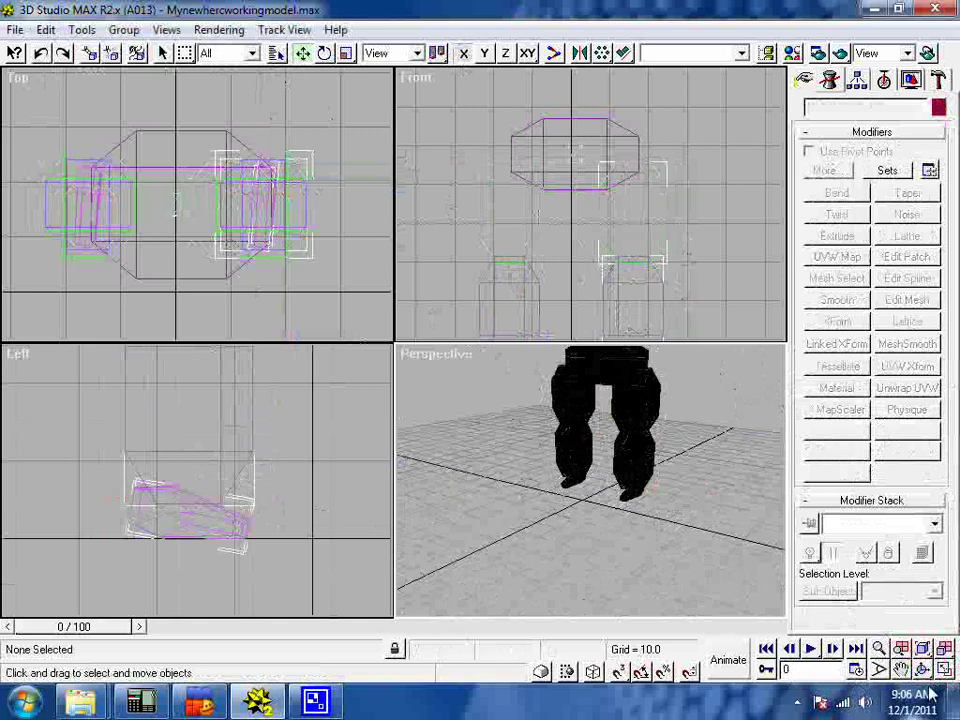
Open Material #1's diffuse bitmap for replacement and browse to the c:\dynamix\starsiege\skins folder.
{"action": "left_click", "coordinate": [901, 669]}
{"action": "mouse_move", "coordinate": [612, 470]}
{"action": "left_mouse_down"}
{"action": "mouse_move", "coordinate": [597, 556]}
{"action": "mouse_move", "coordinate": [611, 493]}
{"action": "left_mouse_up"}
{"action": "scroll", "coordinate": [614, 526], "scroll_direction": "up", "scroll_amount": 3}
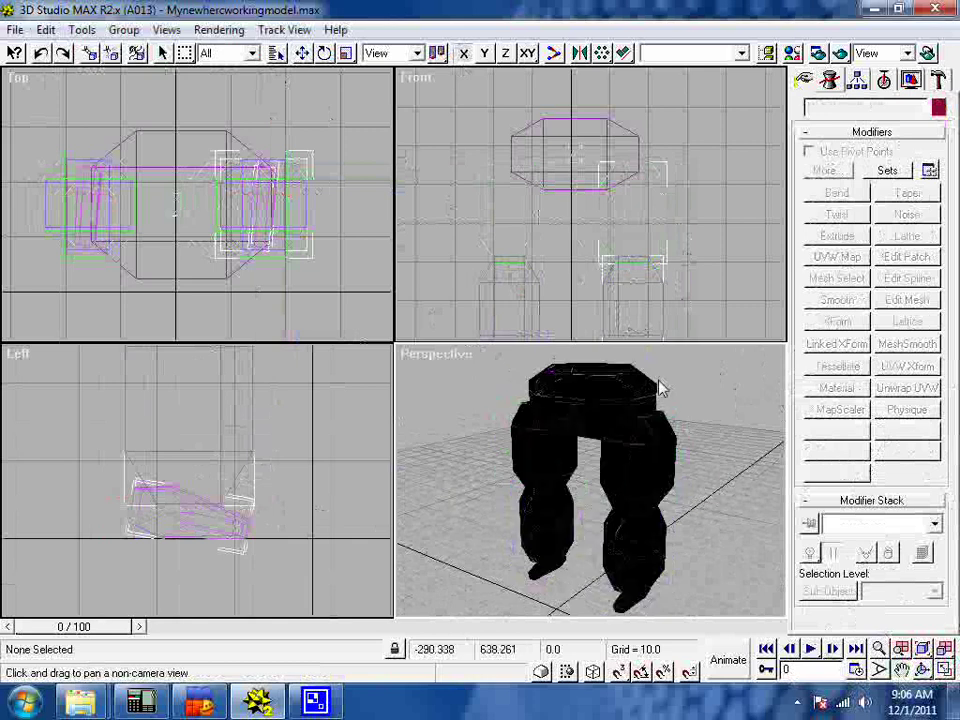
{"action": "left_click", "coordinate": [795, 55]}
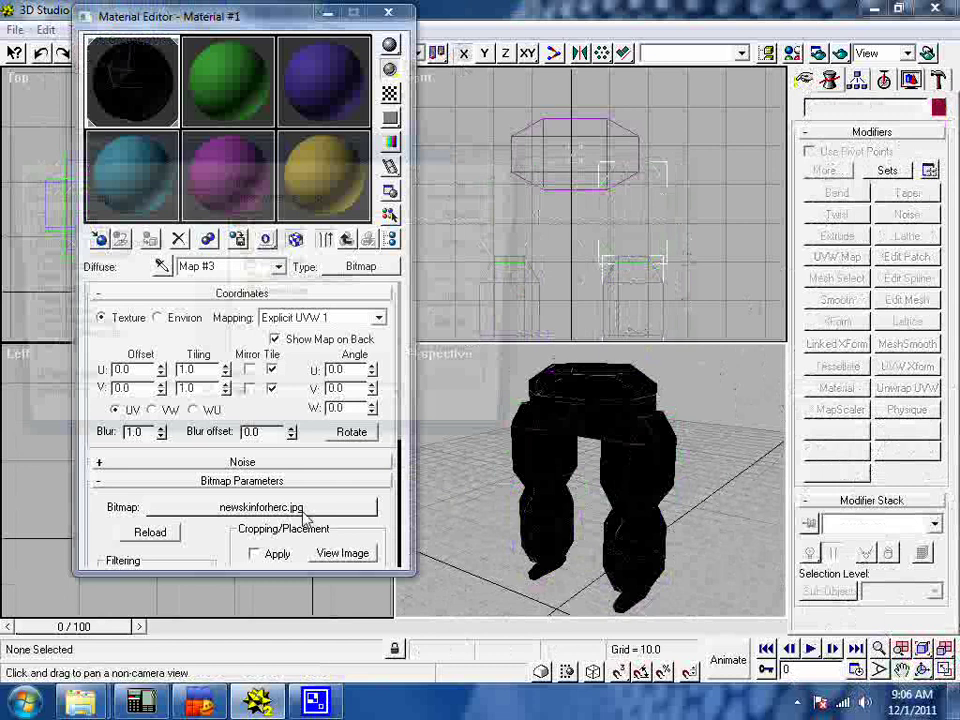
{"action": "left_click", "coordinate": [300, 507]}
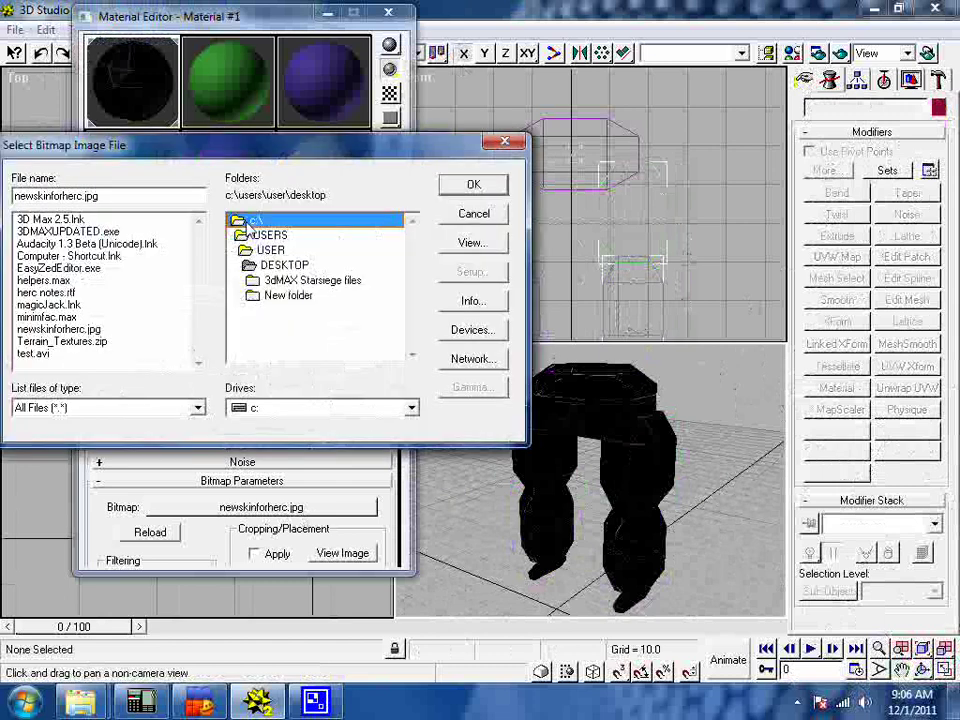
{"action": "double_click", "coordinate": [247, 224]}
{"action": "left_click", "coordinate": [285, 268]}
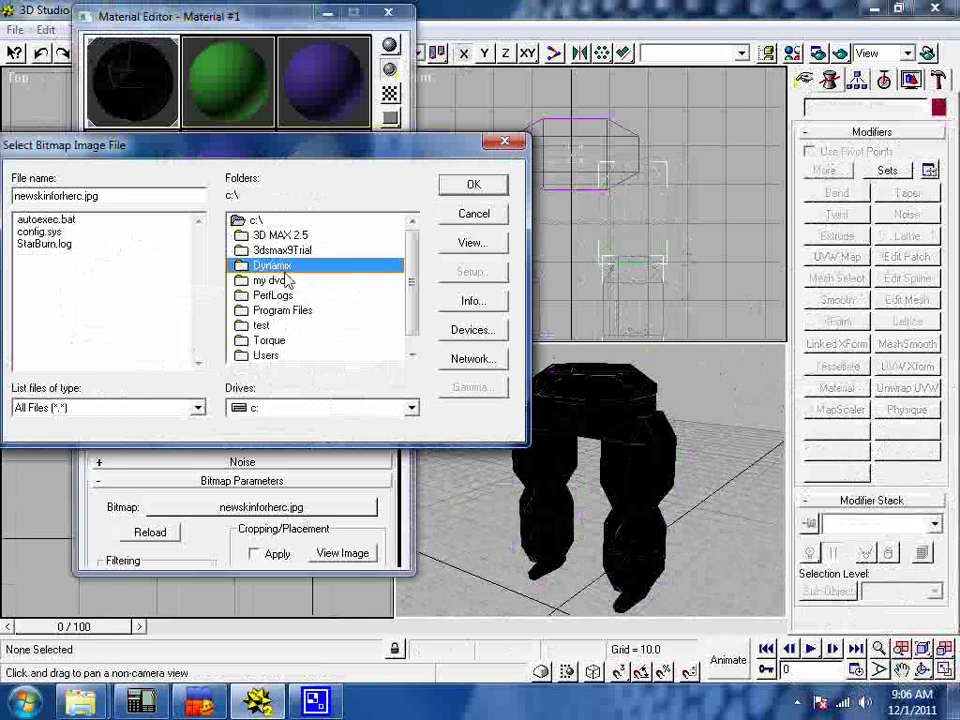
{"action": "double_click", "coordinate": [284, 268]}
{"action": "left_click", "coordinate": [283, 254]}
{"action": "double_click", "coordinate": [283, 253]}
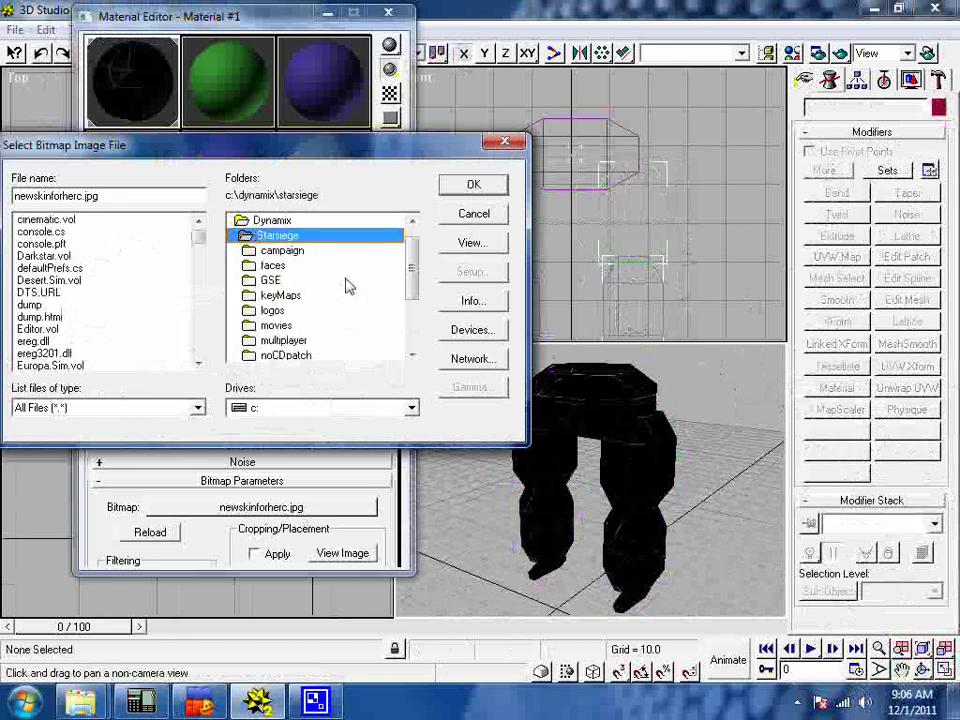
{"action": "left_click_drag", "start_coordinate": [413, 274], "coordinate": [413, 317]}
{"action": "left_click", "coordinate": [285, 313]}
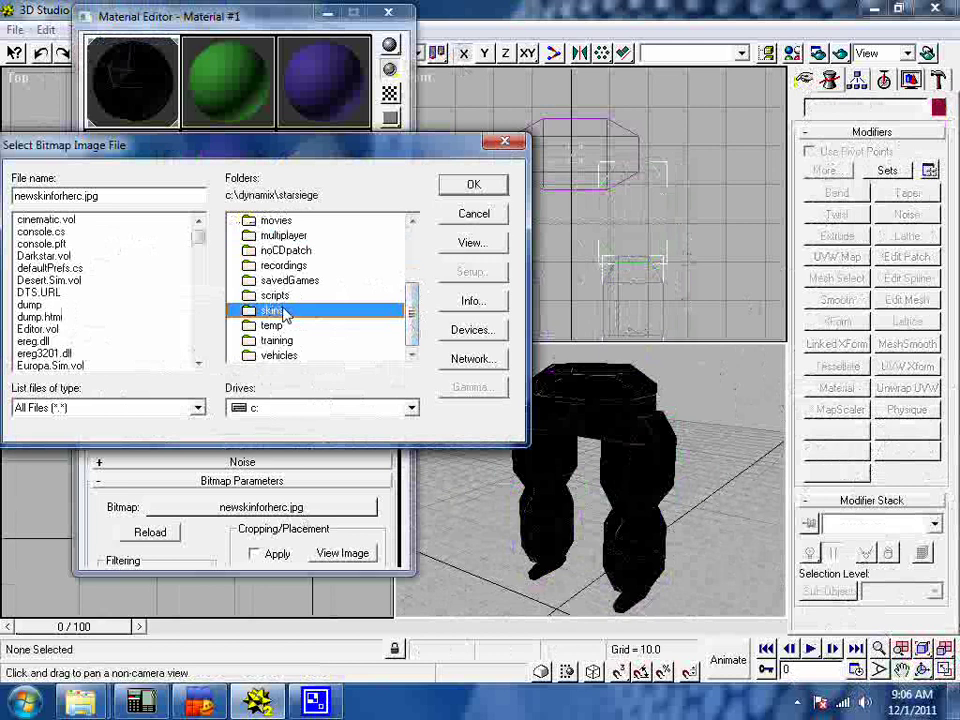
{"action": "double_click", "coordinate": [285, 313]}
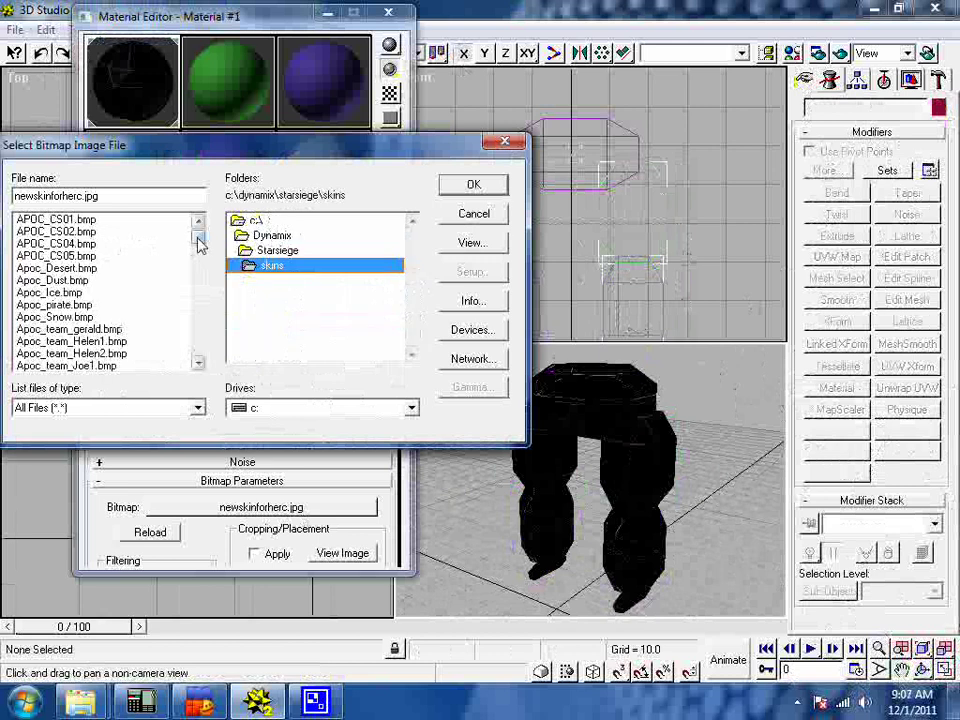
Load Judg_A_Sect.bmp as Material #1's diffuse bitmap to try that skin on the herc.
{"action": "left_click_drag", "start_coordinate": [199, 243], "coordinate": [201, 311]}
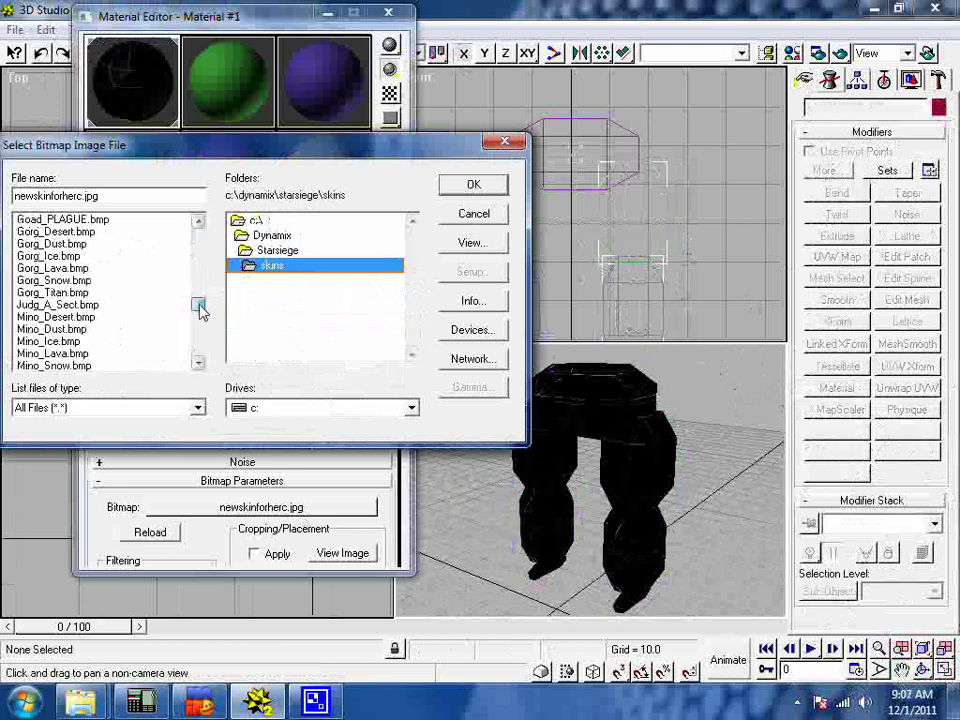
{"action": "left_click", "coordinate": [98, 306]}
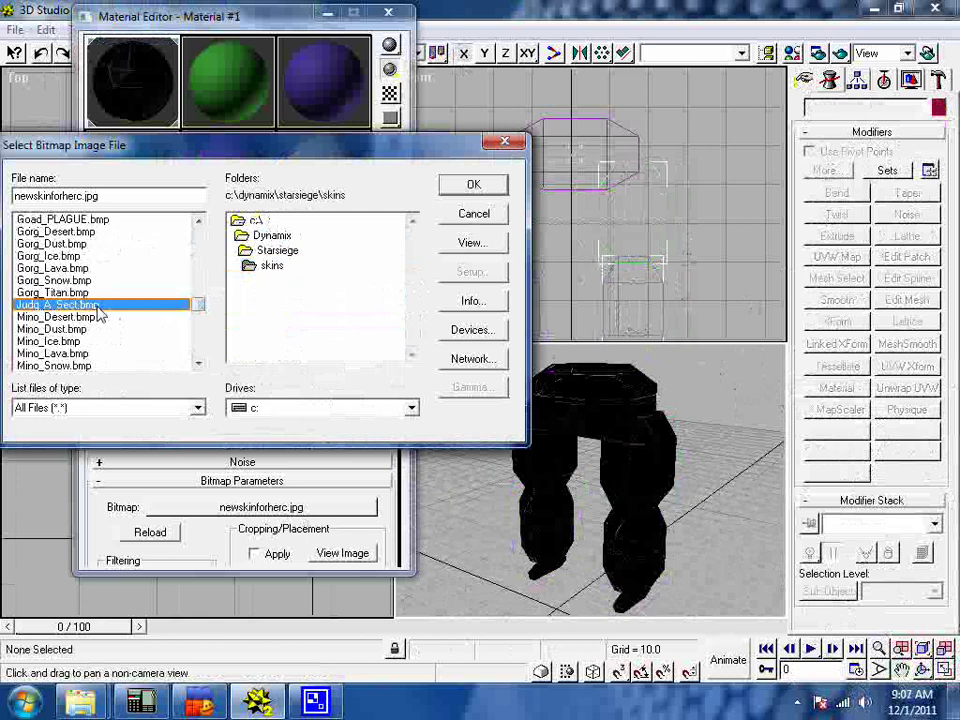
{"action": "double_click", "coordinate": [98, 306]}
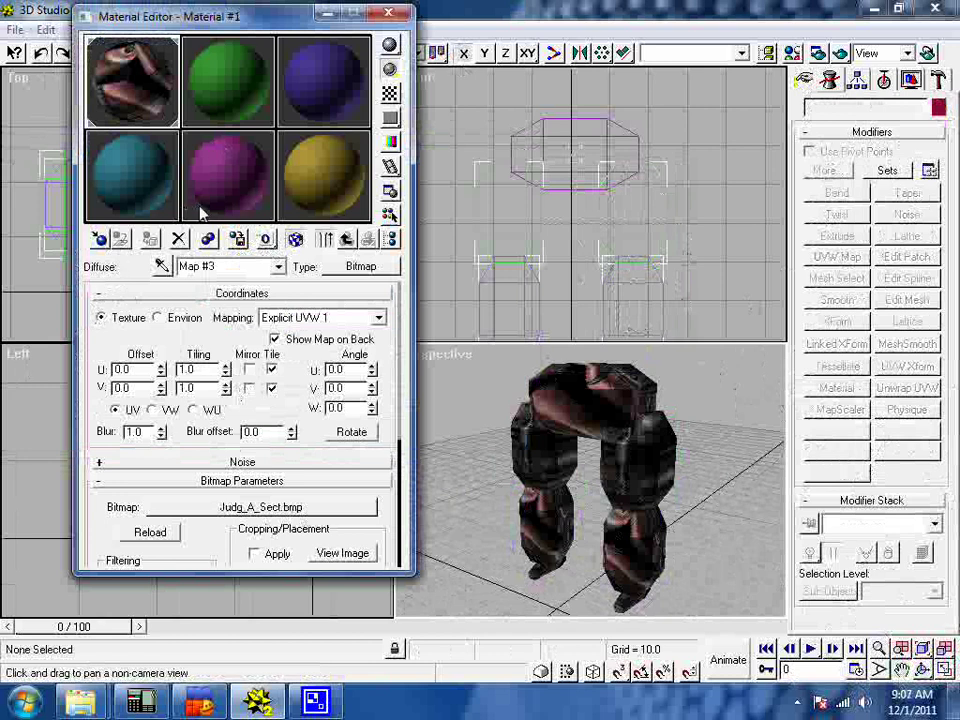
Replace Material #1's diffuse bitmap with Apoc_team_Mike1.bmp from the skins folder and close the Material Editor.
{"action": "left_click", "coordinate": [254, 510]}
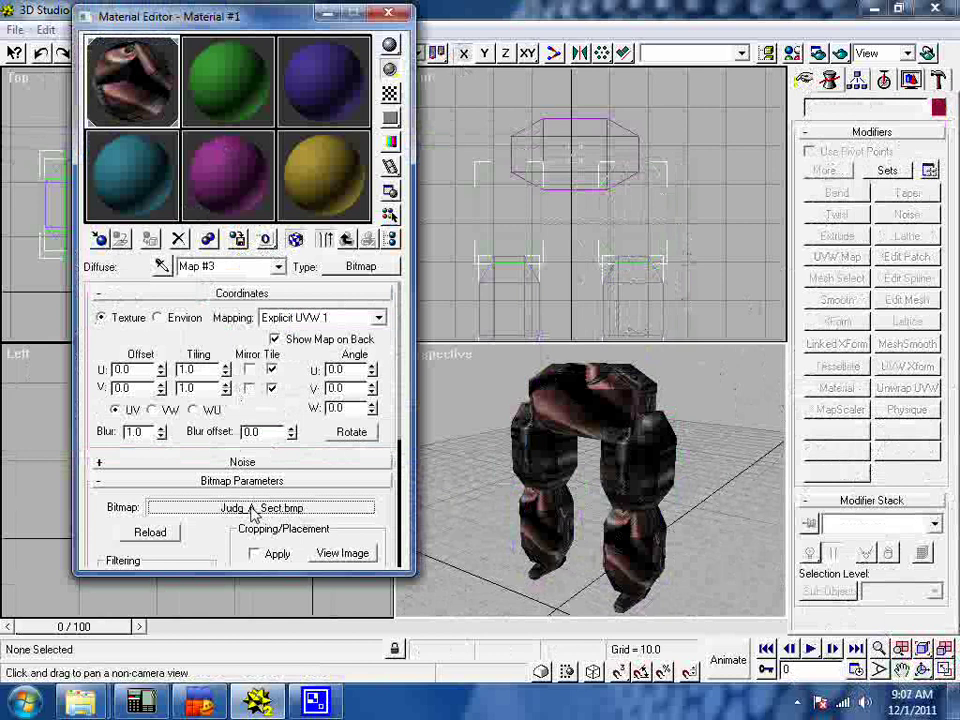
{"action": "left_click_drag", "start_coordinate": [198, 287], "coordinate": [199, 336]}
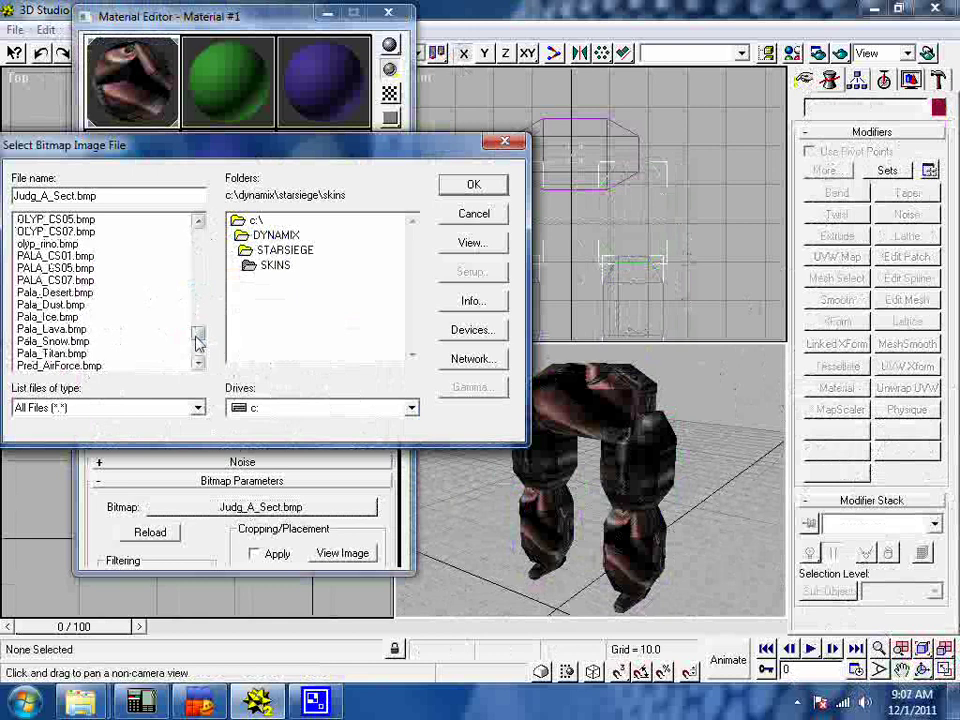
{"action": "left_click_drag", "start_coordinate": [198, 341], "coordinate": [200, 255]}
{"action": "scroll", "coordinate": [110, 285], "scroll_direction": "down", "scroll_amount": 1}
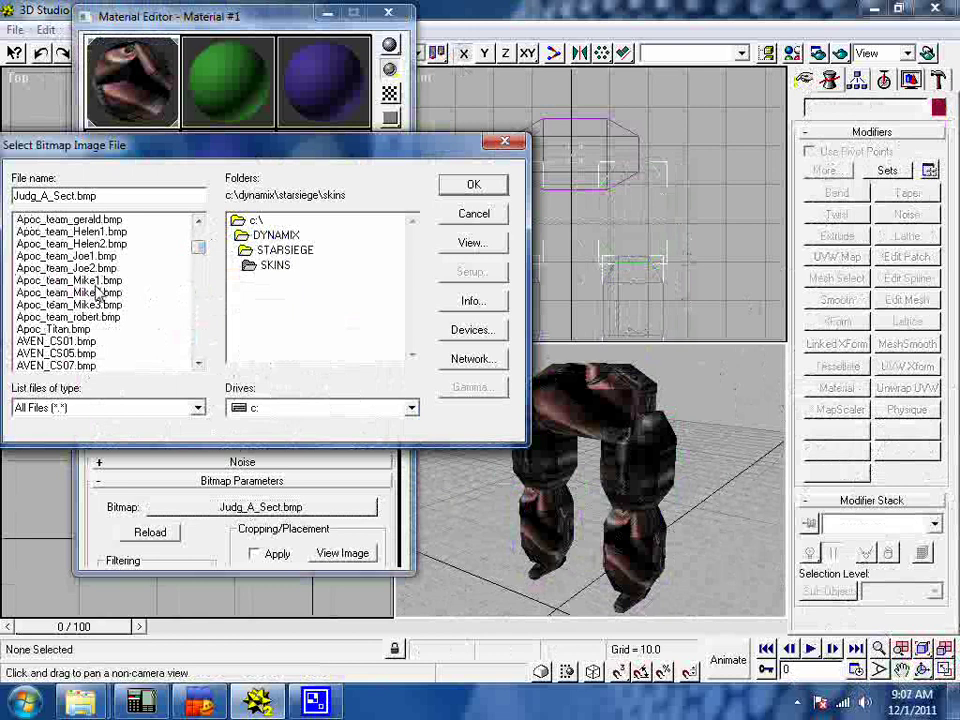
{"action": "left_click", "coordinate": [99, 281]}
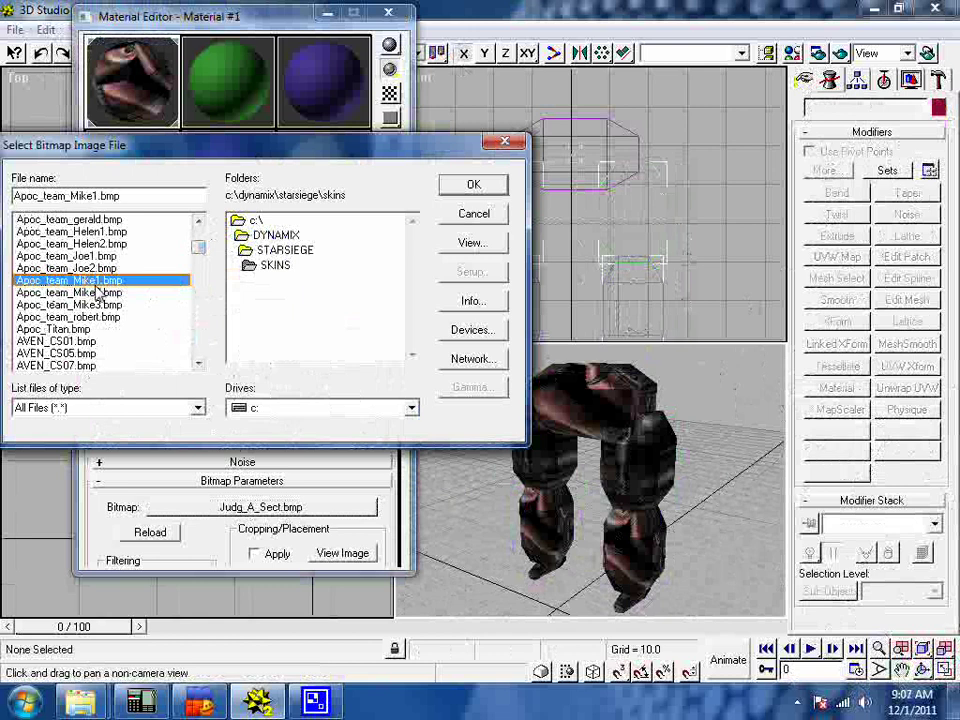
{"action": "double_click", "coordinate": [98, 283]}
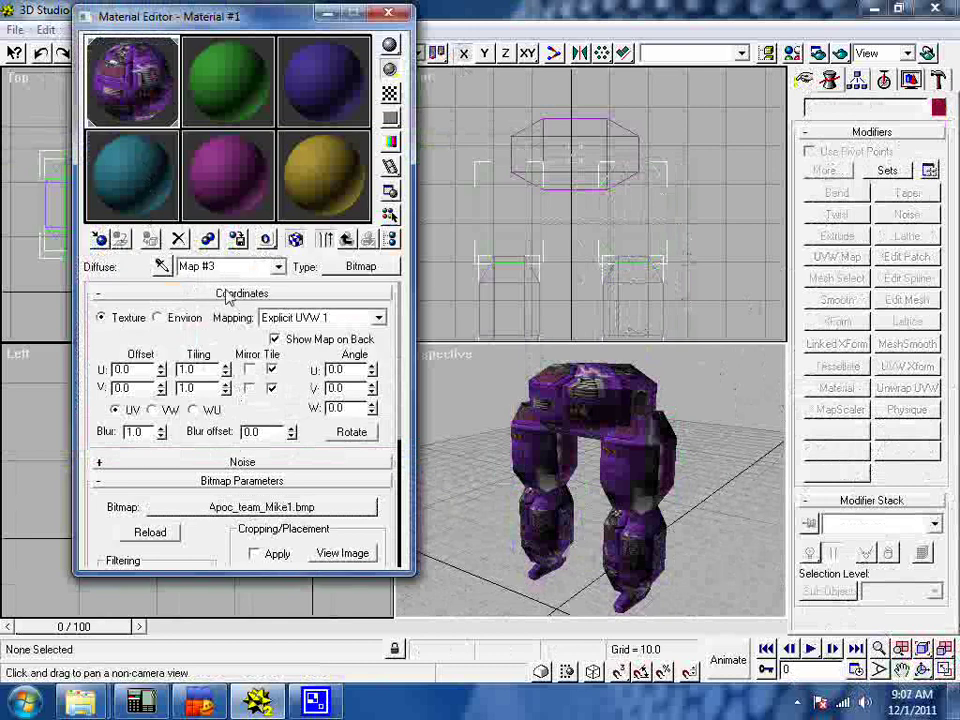
{"action": "left_click", "coordinate": [390, 13]}
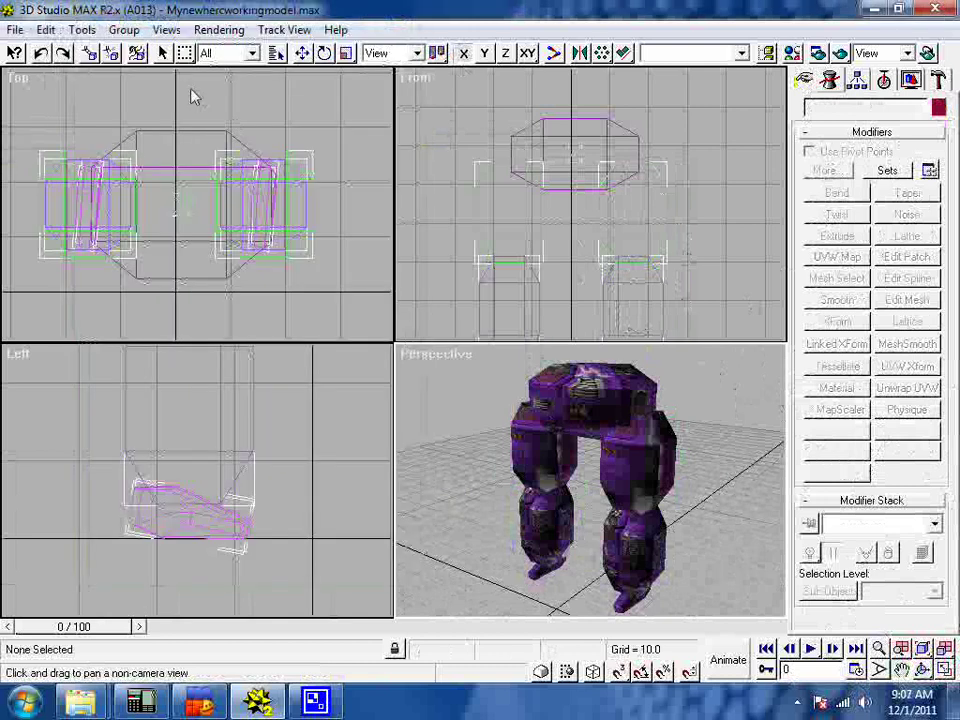
Scale the left upper leg's UVs down to roughly half size and move them onto the plain purple area of the skin.
{"action": "left_click", "coordinate": [648, 497]}
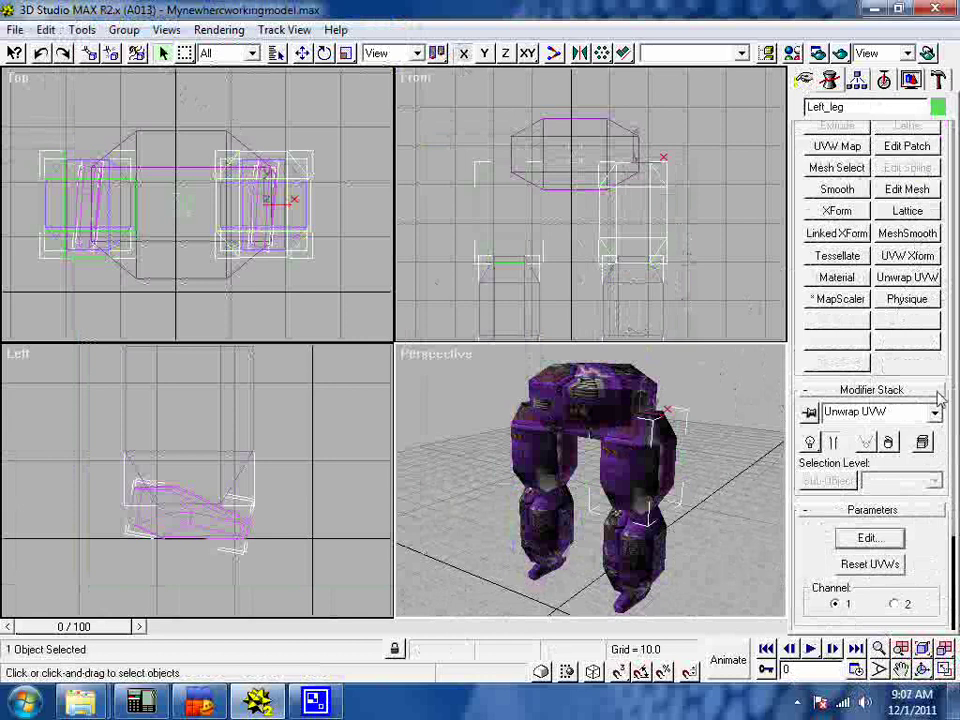
{"action": "left_click", "coordinate": [880, 540]}
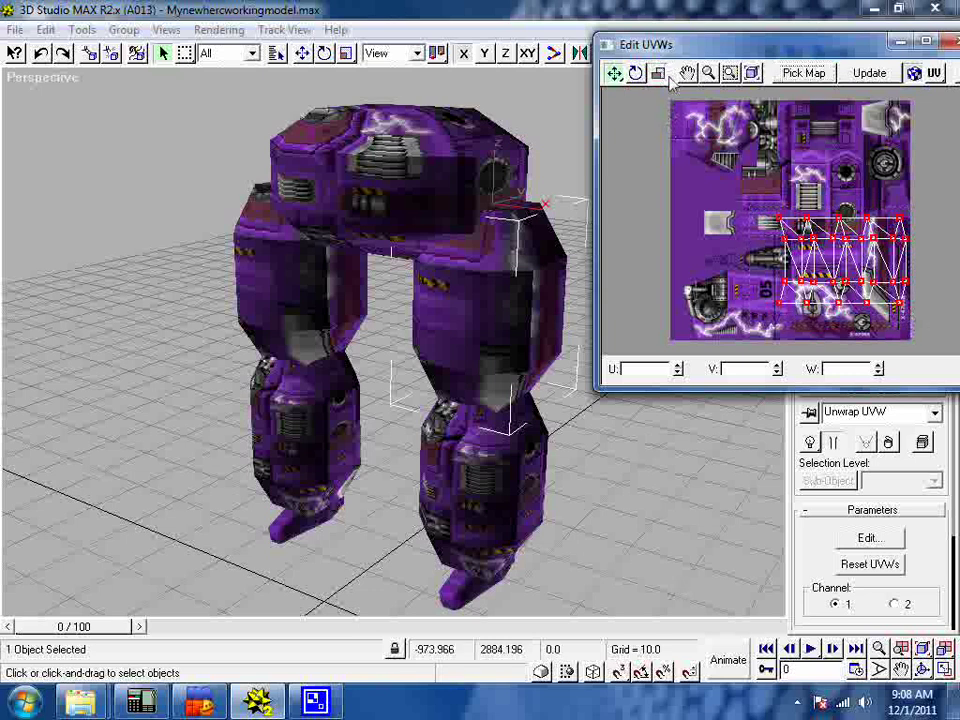
{"action": "left_click_drag", "start_coordinate": [781, 219], "coordinate": [847, 306]}
{"action": "left_click_drag", "start_coordinate": [882, 402], "coordinate": [858, 342]}
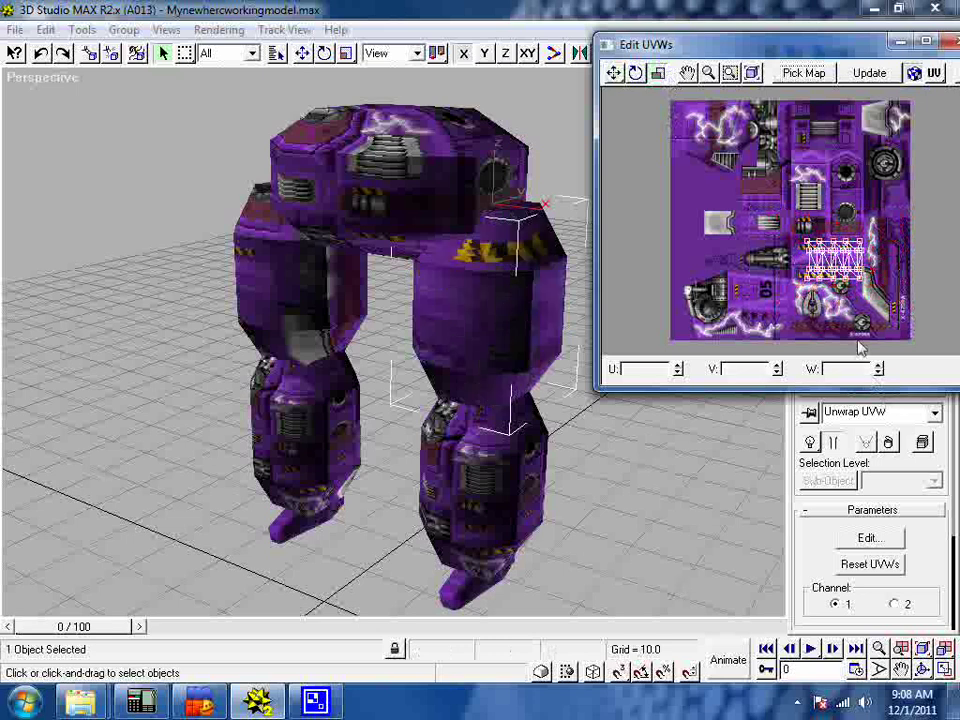
{"action": "left_click_drag", "start_coordinate": [789, 229], "coordinate": [889, 304]}
{"action": "left_click", "coordinate": [614, 72]}
{"action": "left_click_drag", "start_coordinate": [812, 243], "coordinate": [676, 177]}
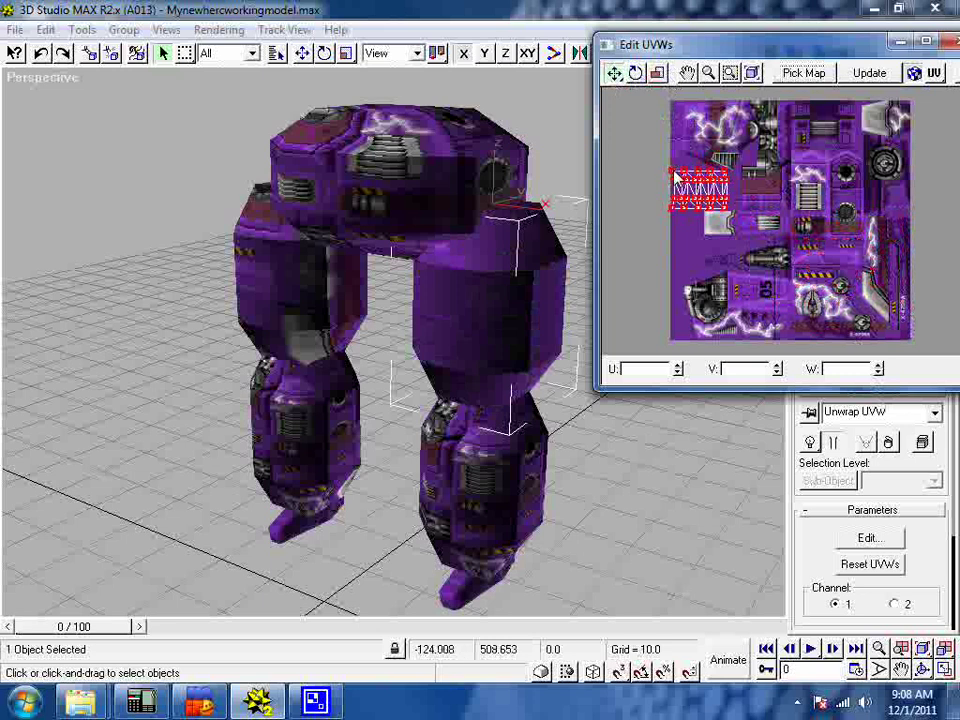
Apply a shared Unwrap UVW to both upper legs and move their UVs onto the lightning artwork in the skin's upper-left corner.
{"action": "left_click", "coordinate": [259, 305], "text": "ctrl"}
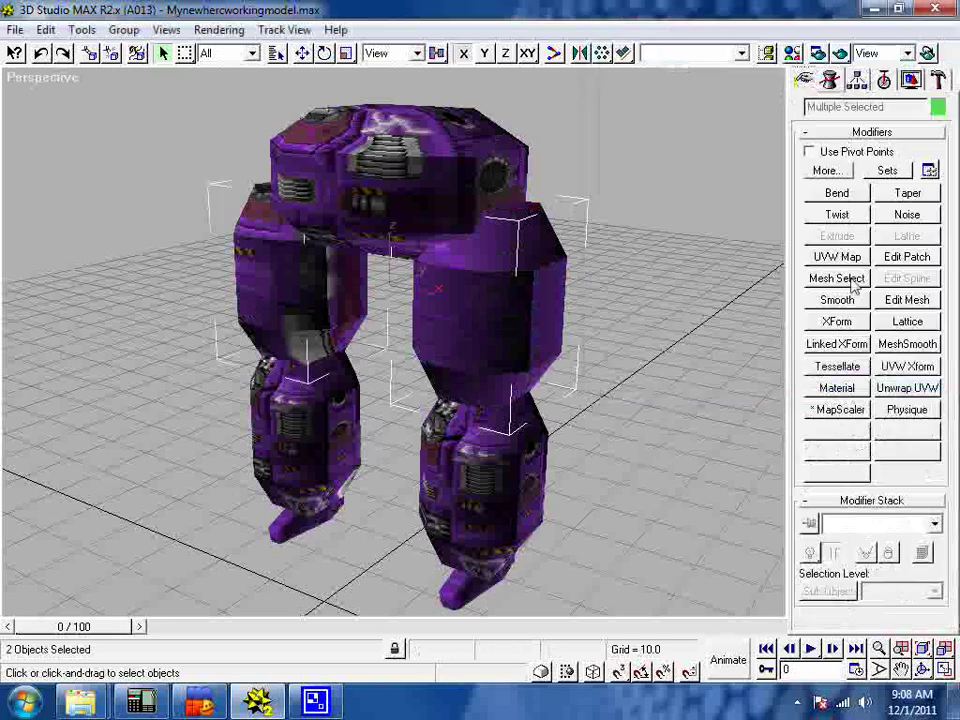
{"action": "left_click", "coordinate": [921, 389]}
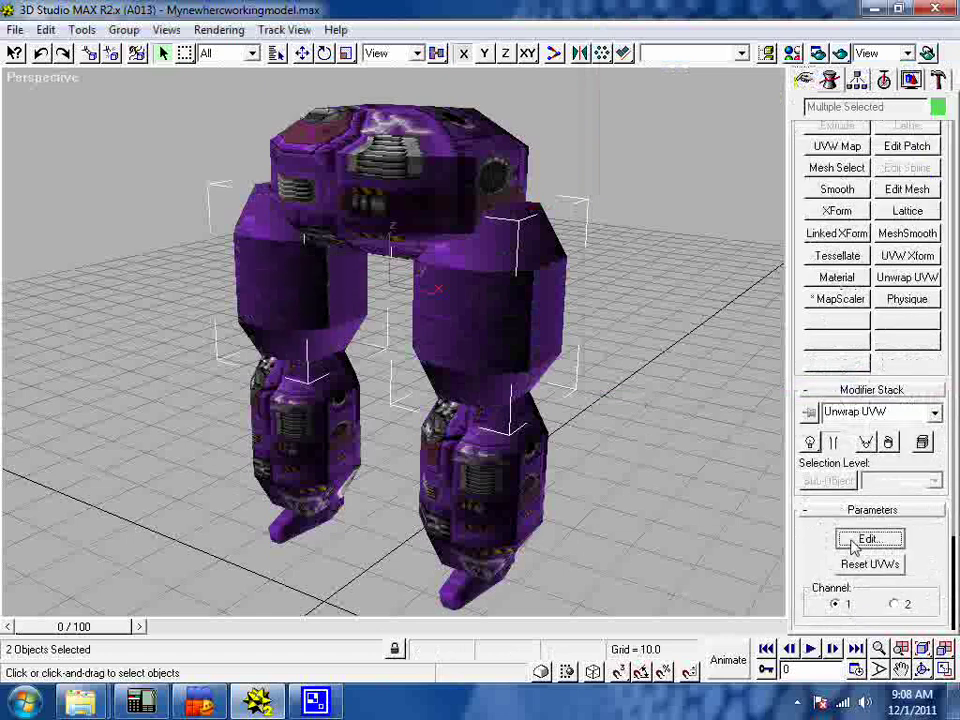
{"action": "left_click", "coordinate": [866, 539]}
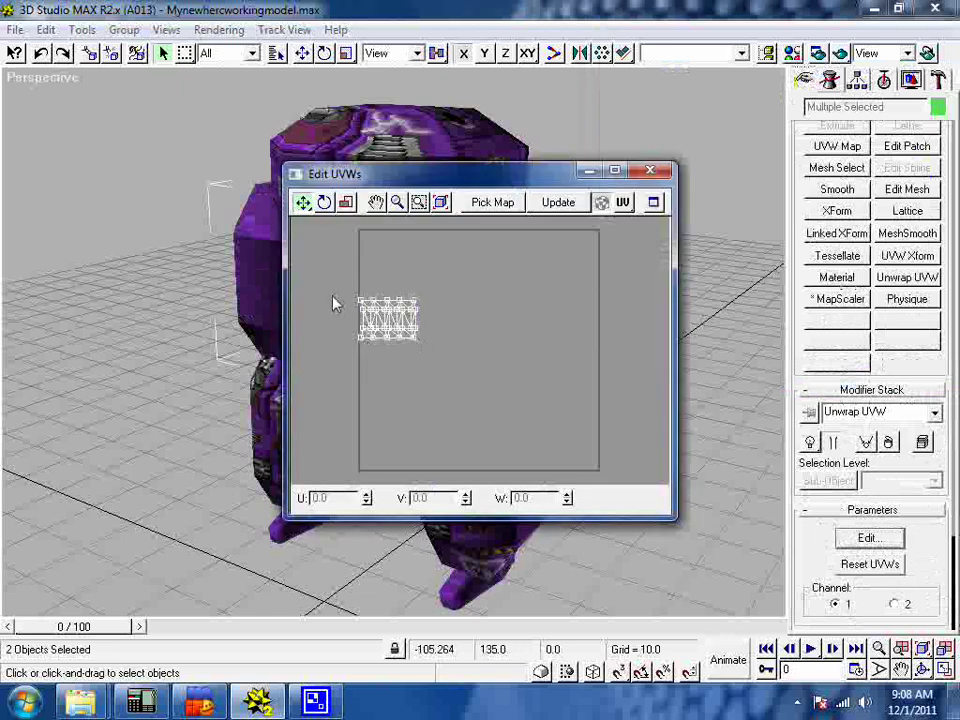
{"action": "left_click", "coordinate": [495, 203]}
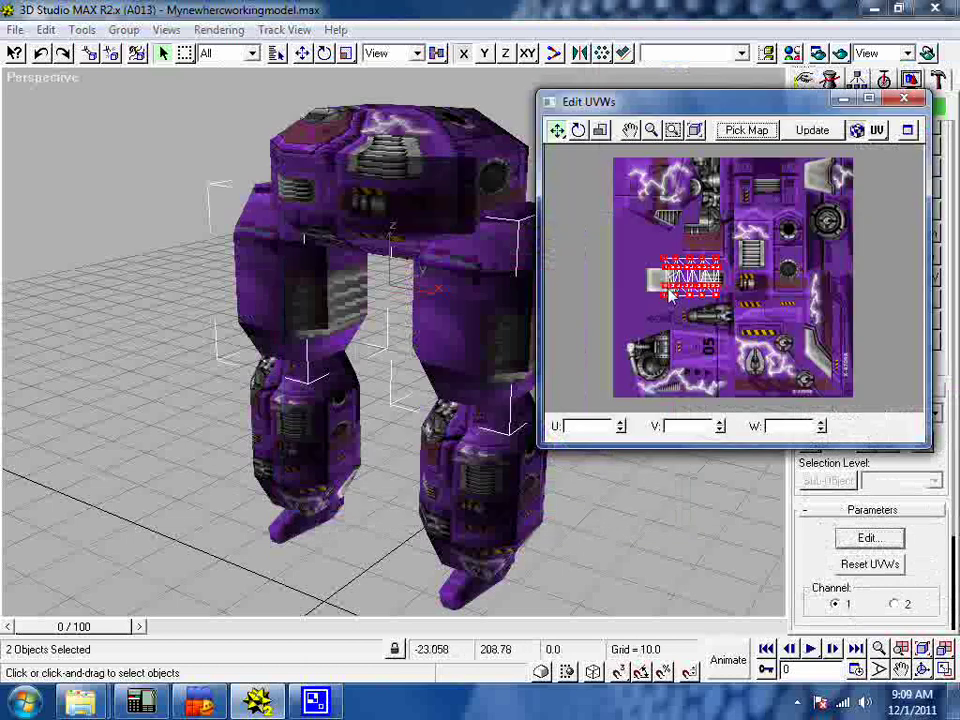
{"action": "mouse_move", "coordinate": [670, 289]}
{"action": "left_mouse_down"}
{"action": "mouse_move", "coordinate": [681, 367]}
{"action": "mouse_move", "coordinate": [749, 365]}
{"action": "mouse_move", "coordinate": [730, 313]}
{"action": "mouse_move", "coordinate": [790, 200]}
{"action": "mouse_move", "coordinate": [598, 240]}
{"action": "mouse_move", "coordinate": [590, 266]}
{"action": "mouse_move", "coordinate": [600, 330]}
{"action": "mouse_move", "coordinate": [606, 252]}
{"action": "mouse_move", "coordinate": [622, 262]}
{"action": "mouse_move", "coordinate": [630, 360]}
{"action": "mouse_move", "coordinate": [624, 212]}
{"action": "mouse_move", "coordinate": [640, 198]}
{"action": "left_mouse_up"}
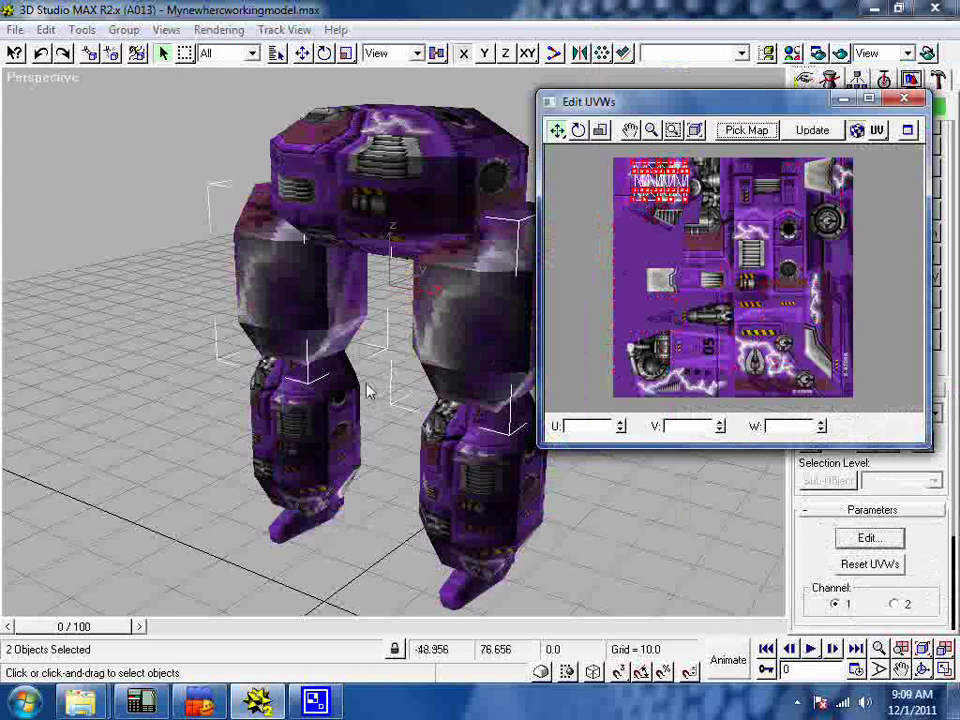
{"action": "left_click", "coordinate": [300, 449]}
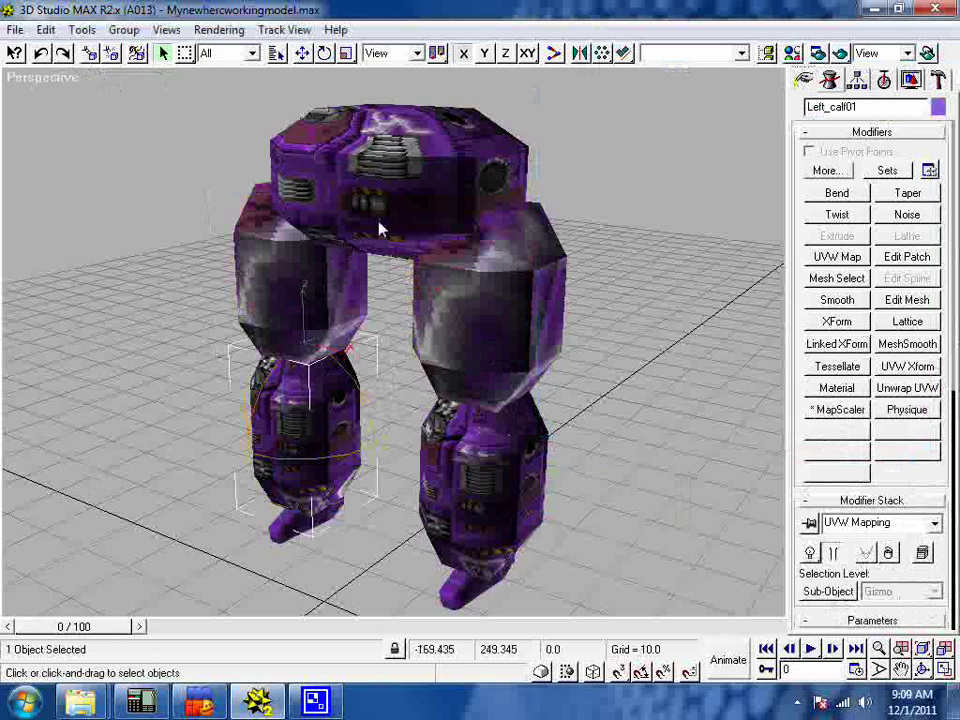
Apply Edit Mesh to the hip block Box01 and select its central front face at the Face selection level.
{"action": "left_click", "coordinate": [948, 672]}
{"action": "left_click", "coordinate": [594, 418]}
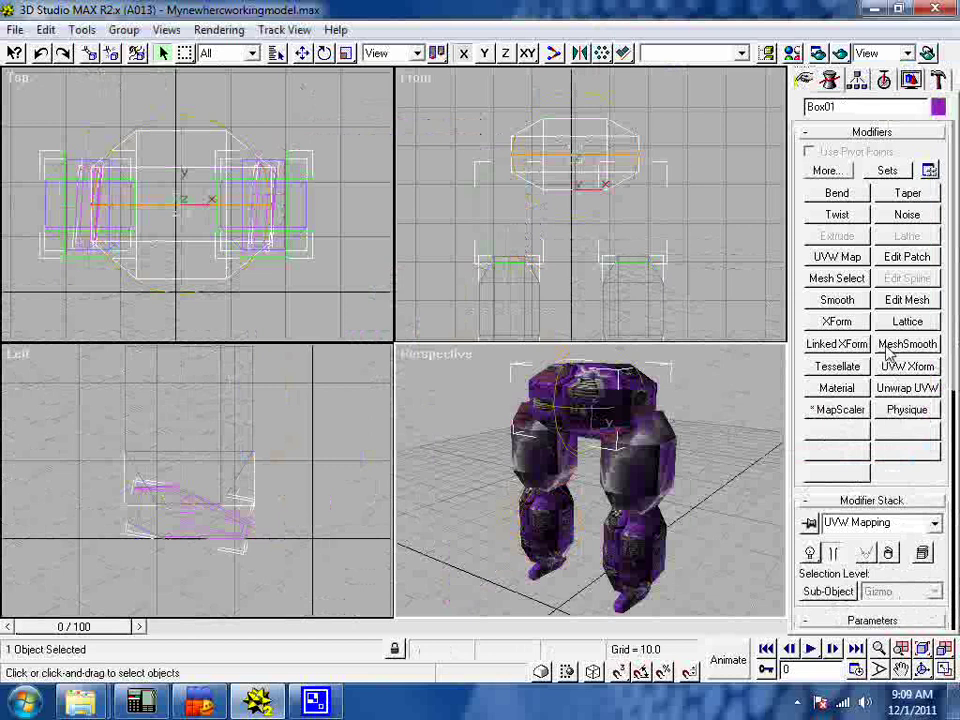
{"action": "left_click", "coordinate": [910, 302]}
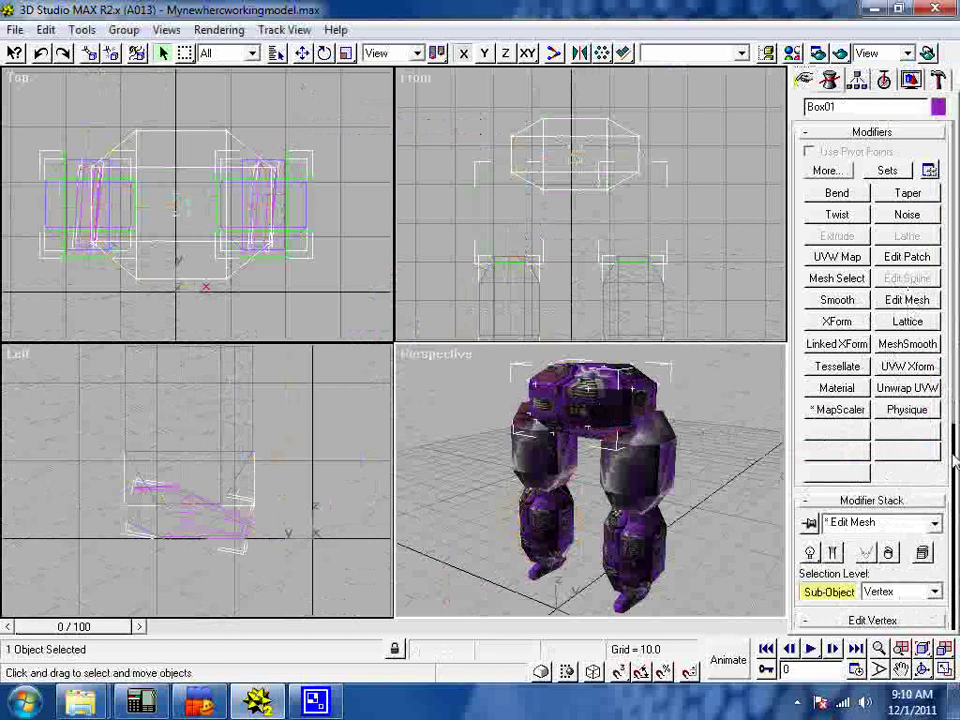
{"action": "left_click_drag", "start_coordinate": [955, 460], "coordinate": [955, 252]}
{"action": "left_click", "coordinate": [905, 387]}
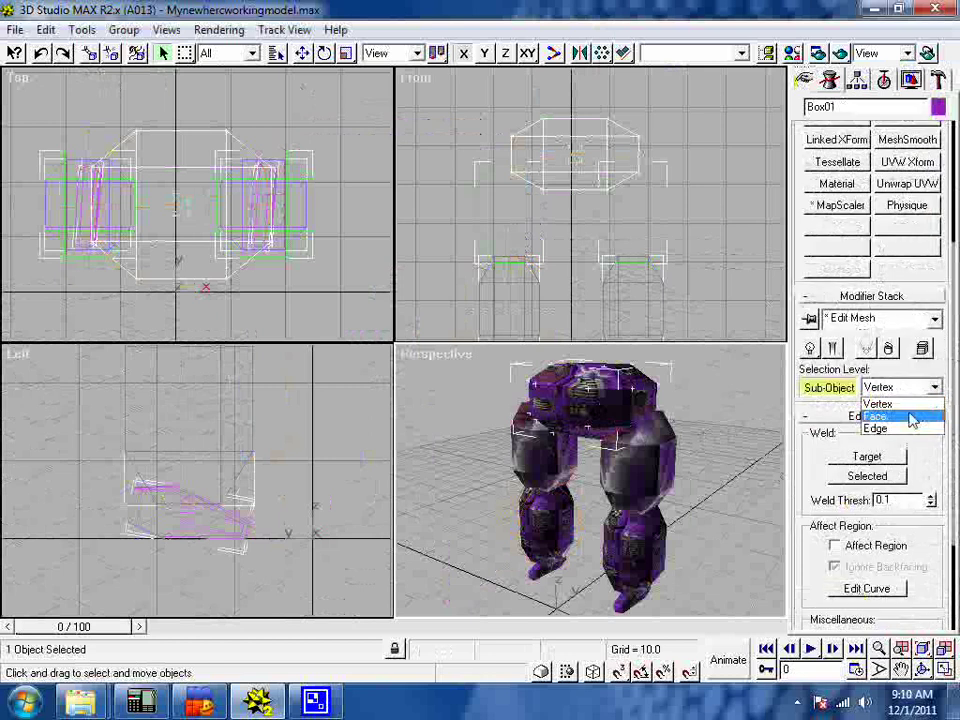
{"action": "left_click", "coordinate": [911, 420]}
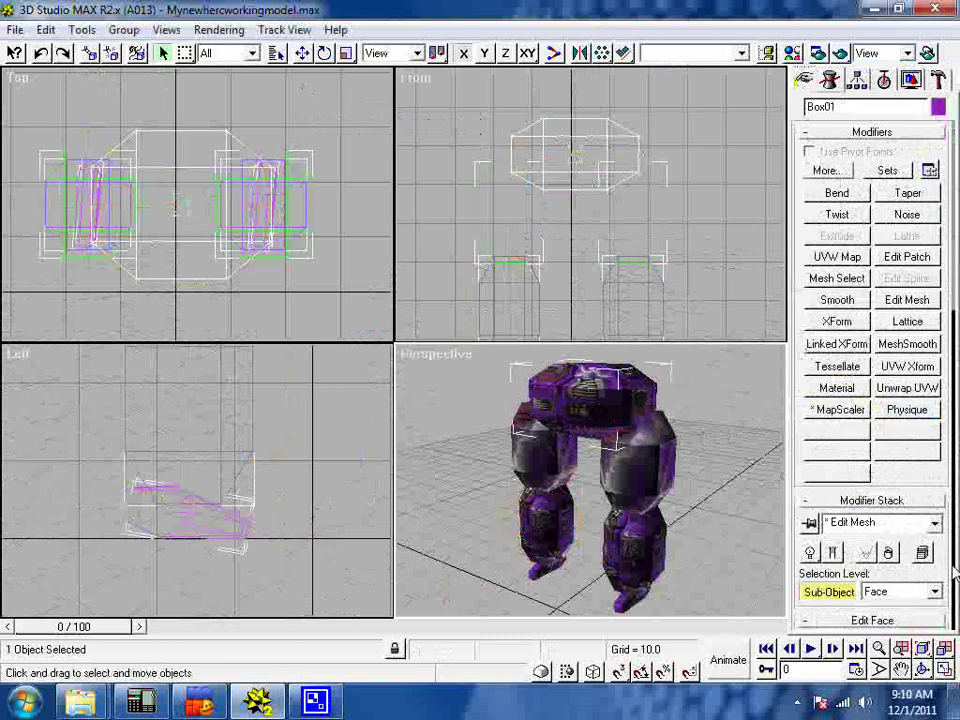
{"action": "left_click_drag", "start_coordinate": [955, 570], "coordinate": [955, 363]}
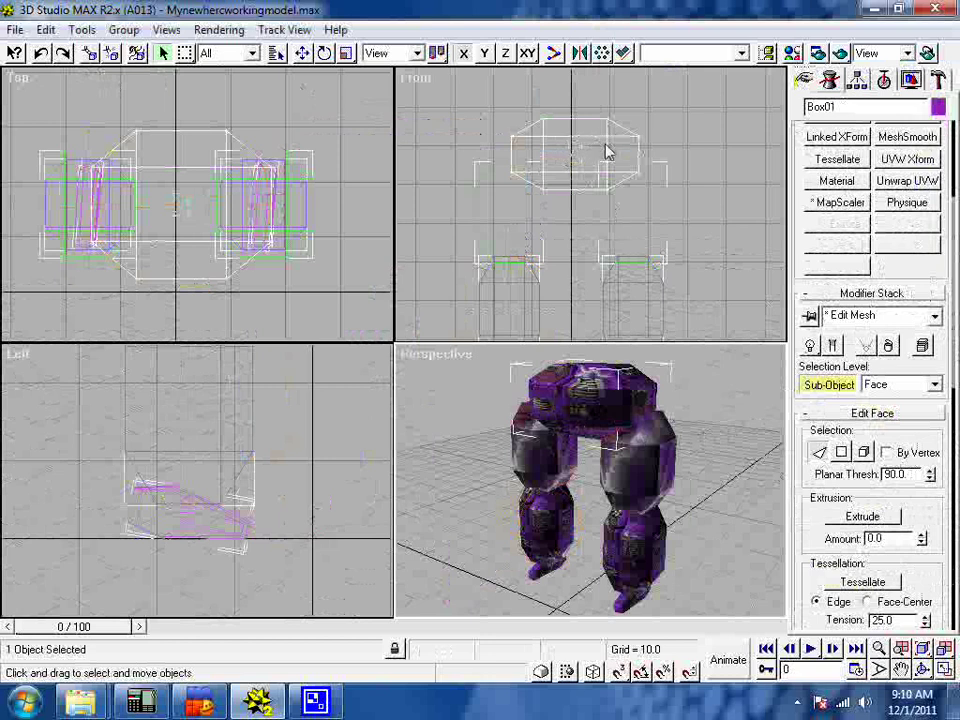
{"action": "left_click", "coordinate": [557, 159]}
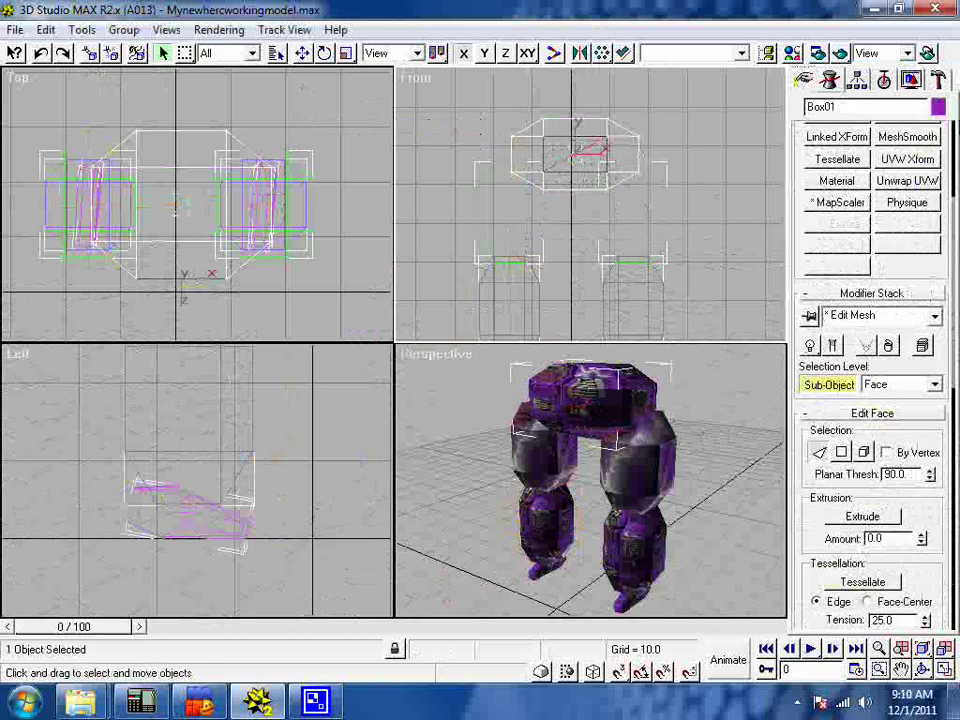
{"action": "left_click_drag", "start_coordinate": [956, 163], "coordinate": [957, 372]}
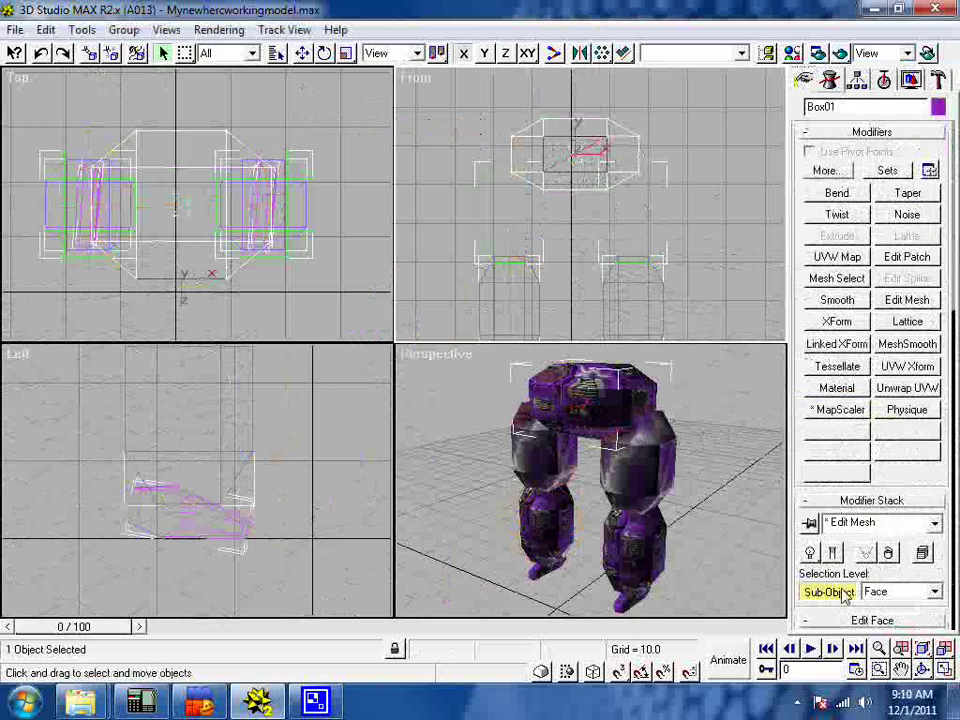
{"action": "left_click", "coordinate": [845, 593]}
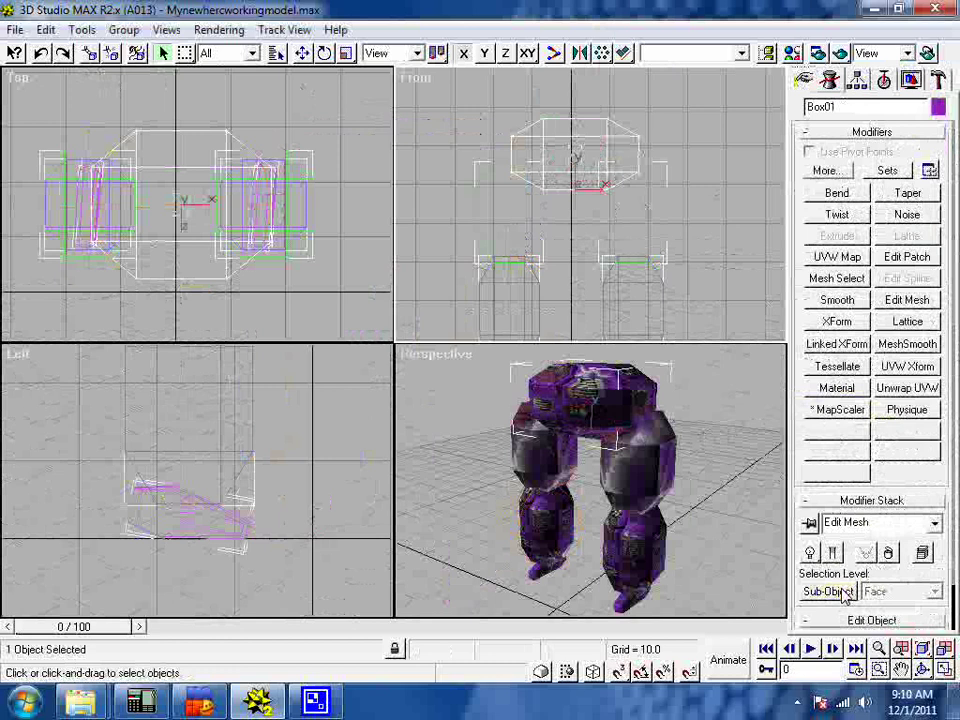
{"action": "left_click", "coordinate": [845, 593]}
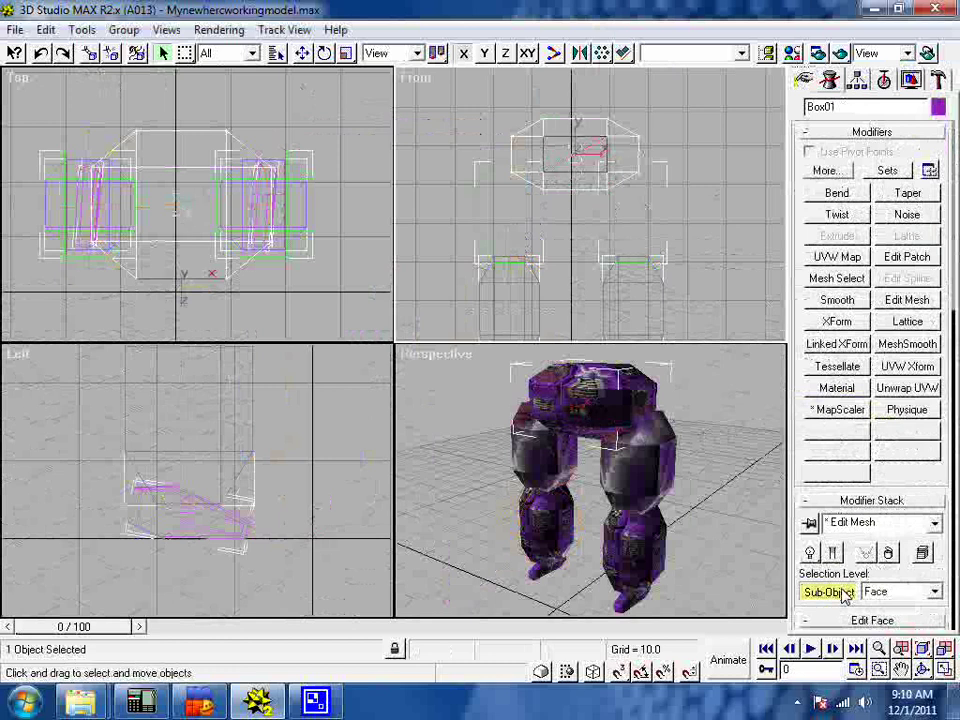
Apply a planar UVW Map to the selected front face, try the alignment axes, and fit the mapping along Y.
{"action": "left_click", "coordinate": [840, 262]}
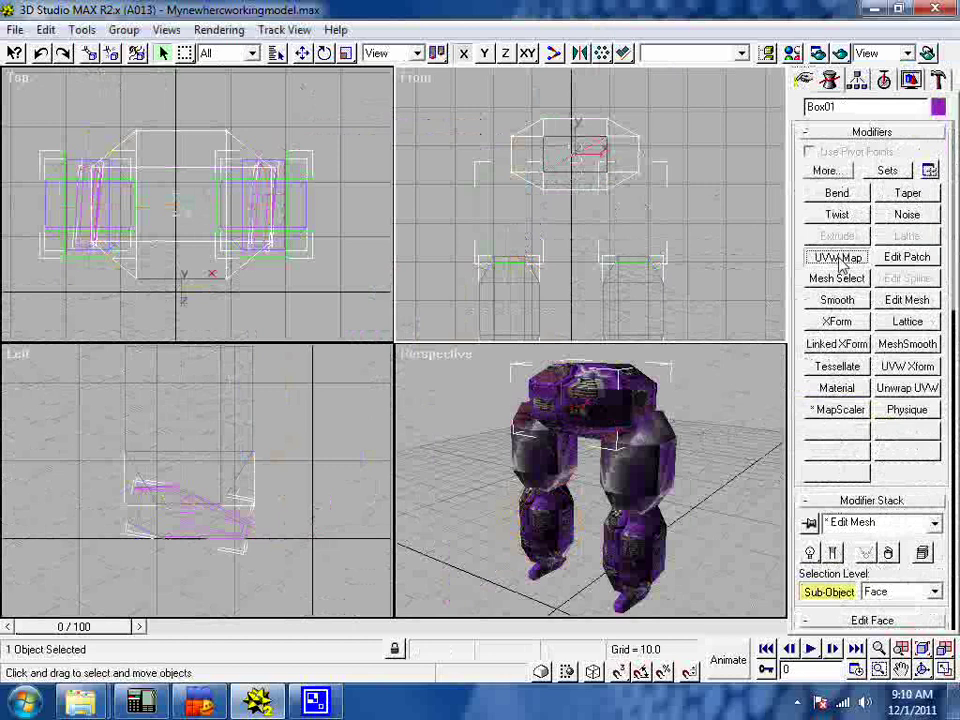
{"action": "left_click_drag", "start_coordinate": [942, 450], "coordinate": [957, 22]}
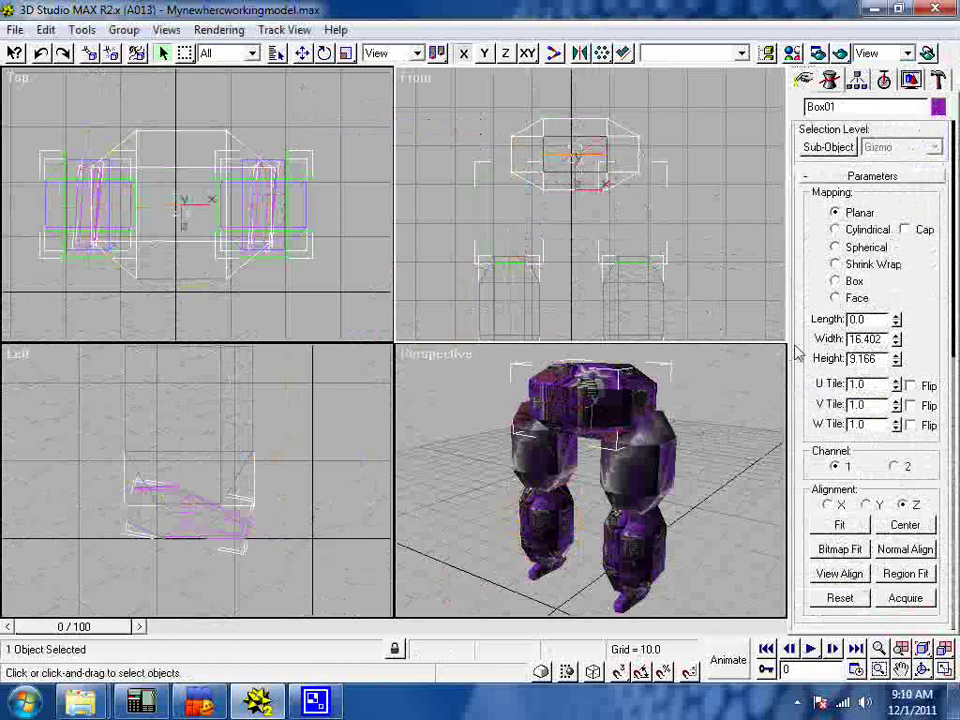
{"action": "left_click", "coordinate": [872, 506]}
{"action": "left_click", "coordinate": [827, 505]}
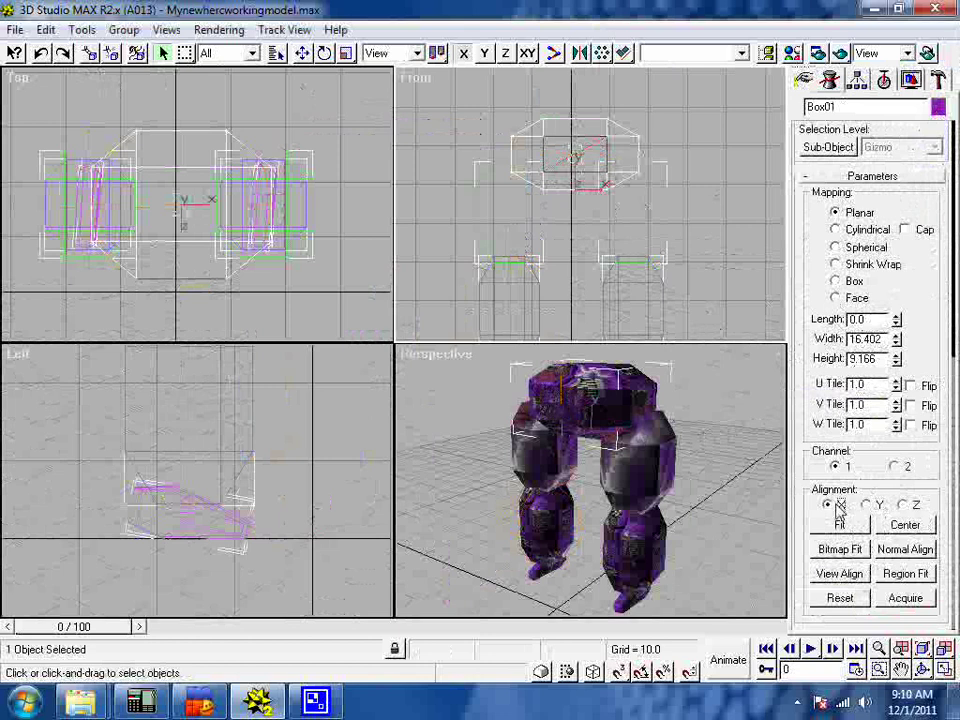
{"action": "left_click", "coordinate": [878, 507]}
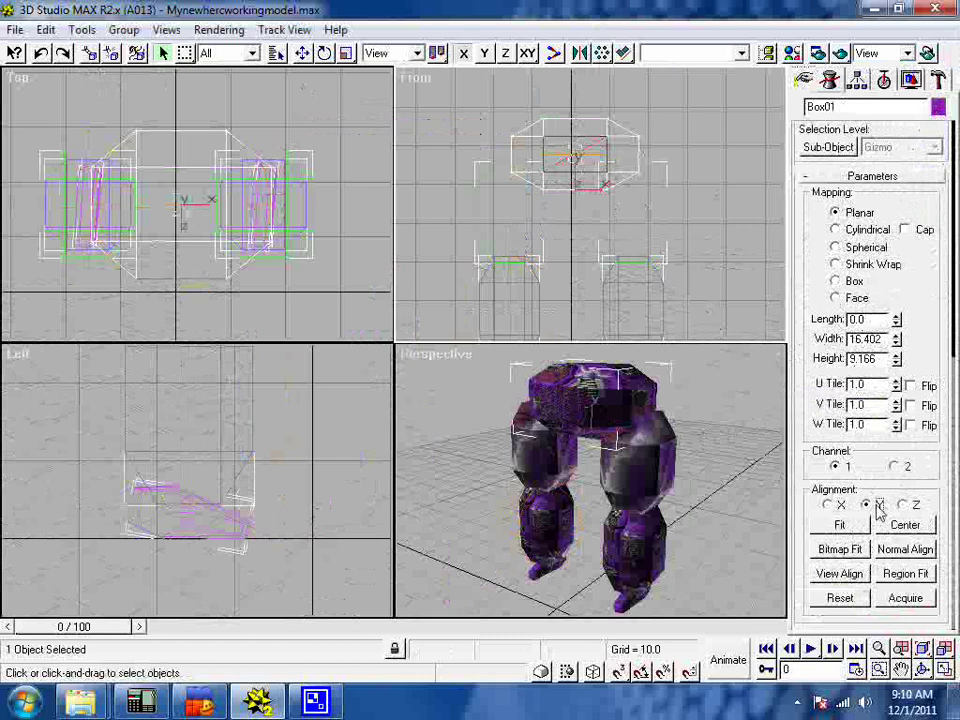
{"action": "left_click", "coordinate": [904, 506]}
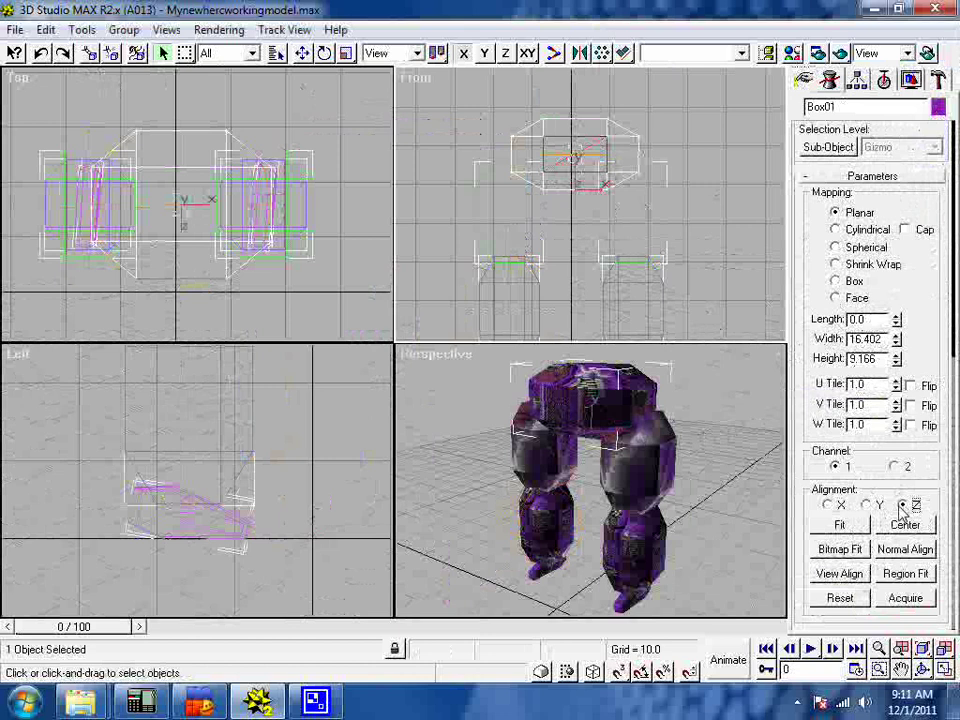
{"action": "left_click", "coordinate": [878, 507]}
{"action": "left_click", "coordinate": [834, 506]}
{"action": "left_click", "coordinate": [868, 506]}
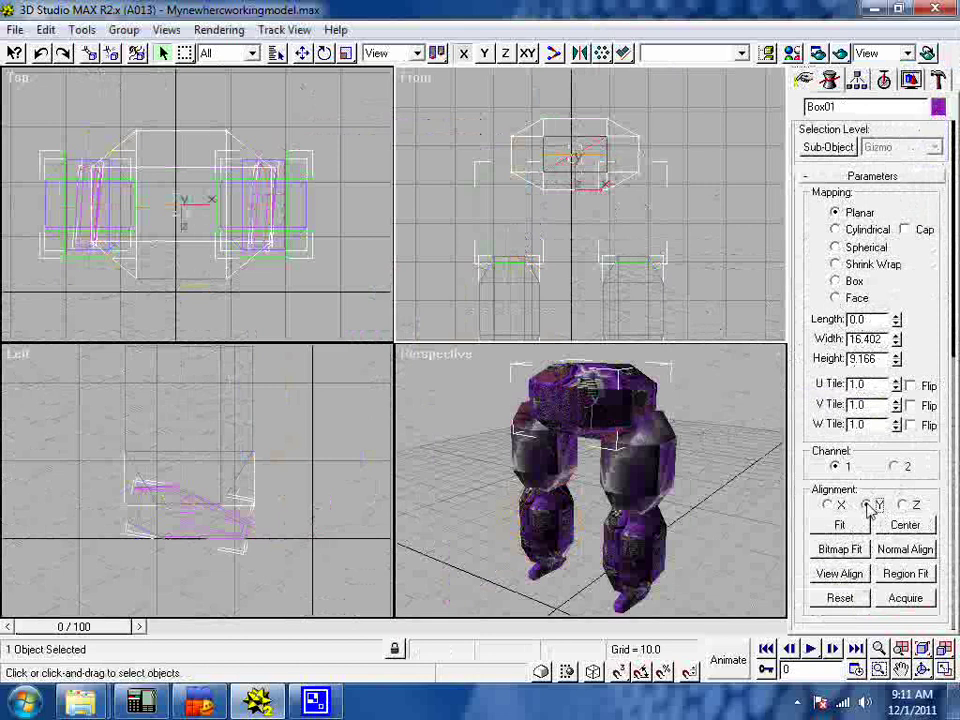
{"action": "left_click", "coordinate": [900, 506]}
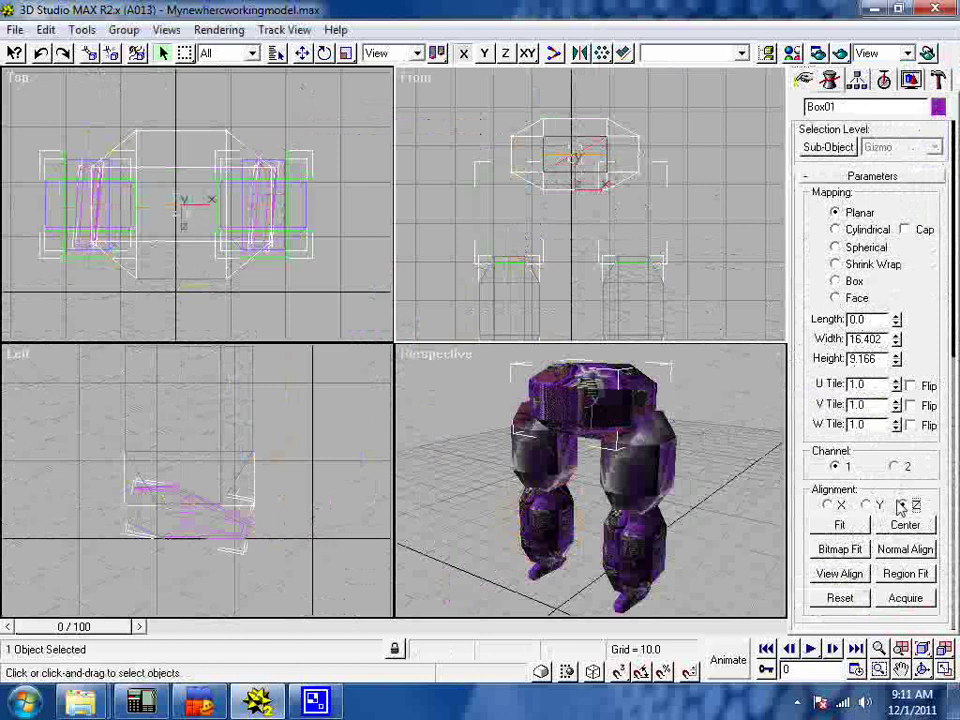
{"action": "left_click", "coordinate": [876, 507]}
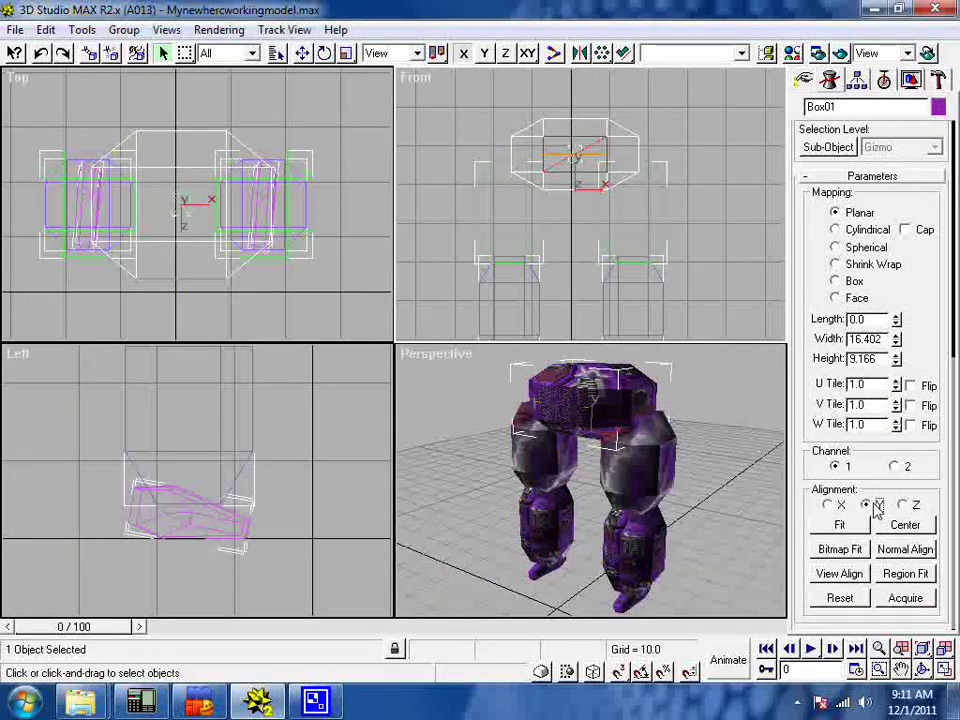
{"action": "left_click", "coordinate": [849, 527]}
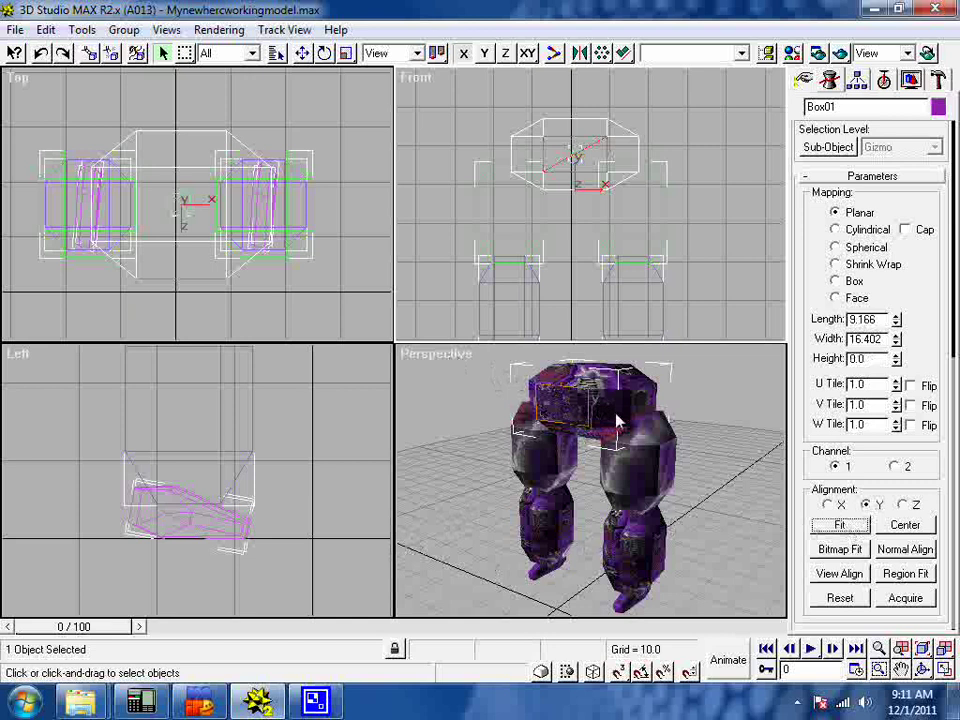
Apply Unwrap UVW to the front face, show the skin map behind its UVs, and scale them to about a quarter size.
{"action": "left_click_drag", "start_coordinate": [870, 226], "coordinate": [870, 452]}
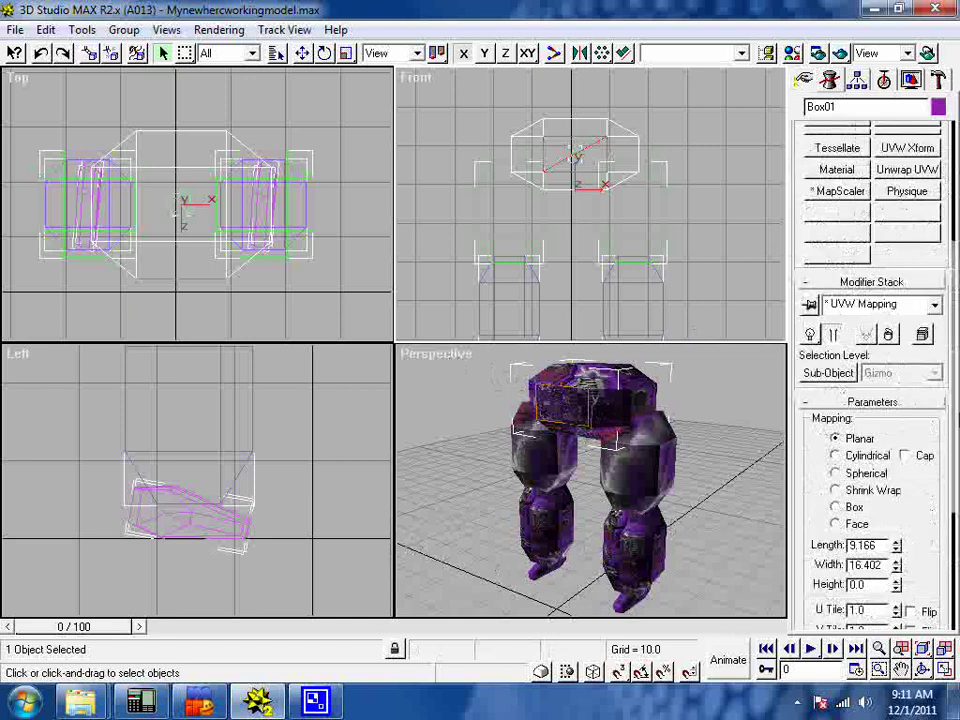
{"action": "left_click_drag", "start_coordinate": [880, 215], "coordinate": [880, 375]}
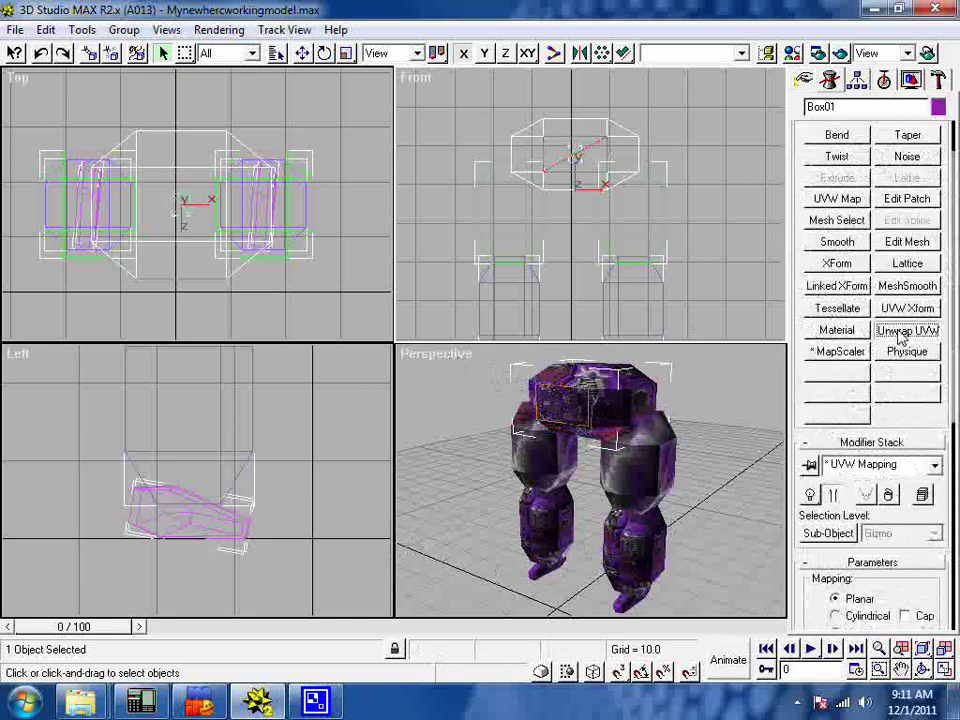
{"action": "left_click", "coordinate": [900, 338]}
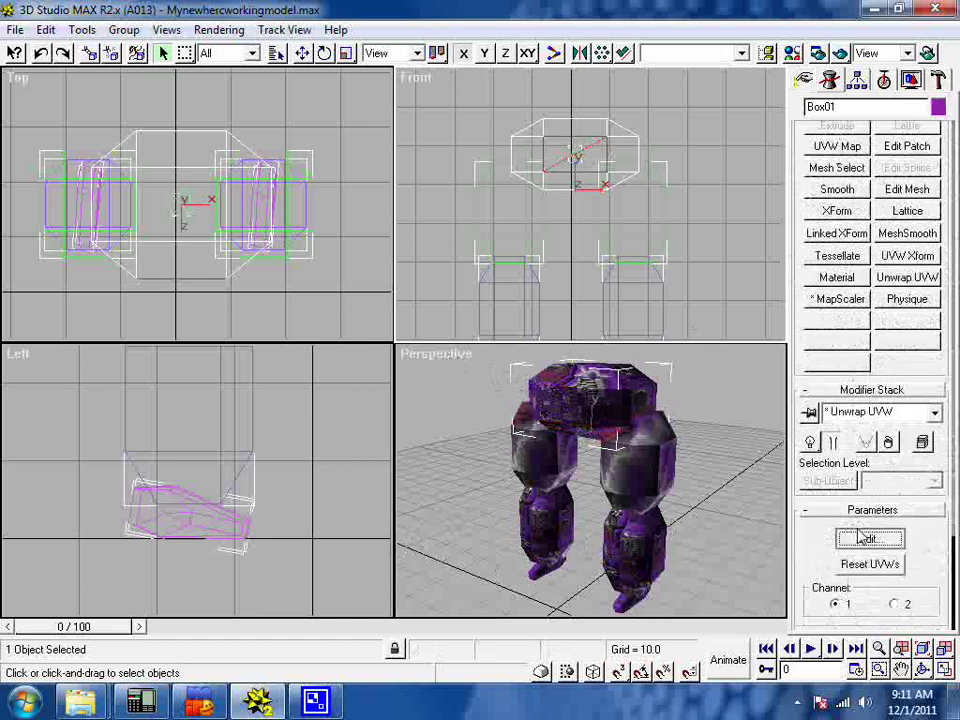
{"action": "left_click", "coordinate": [866, 538]}
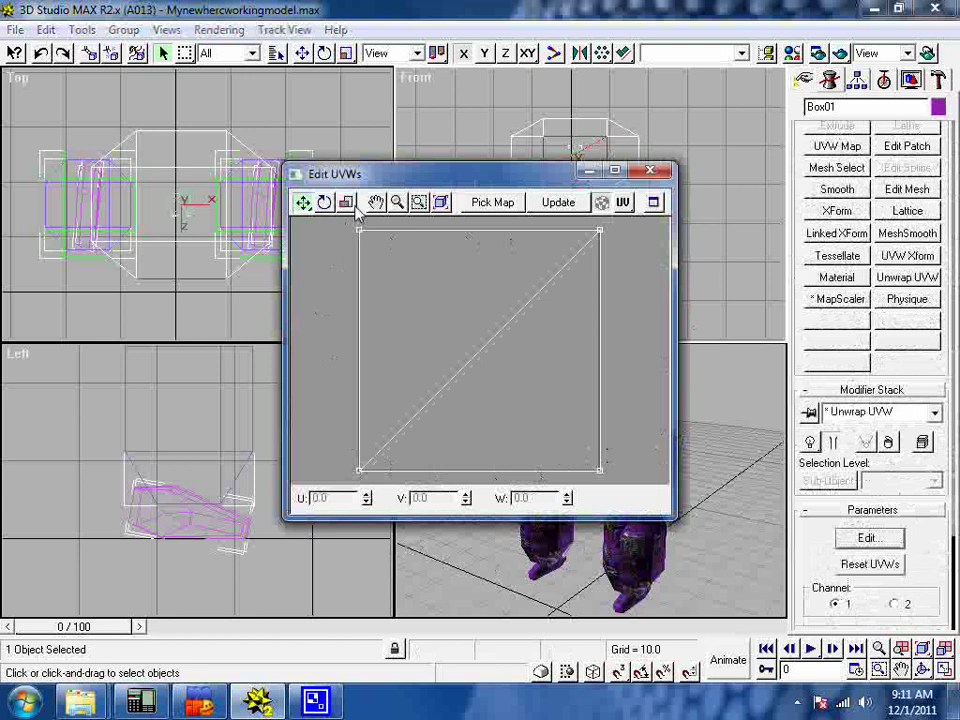
{"action": "left_click", "coordinate": [493, 204]}
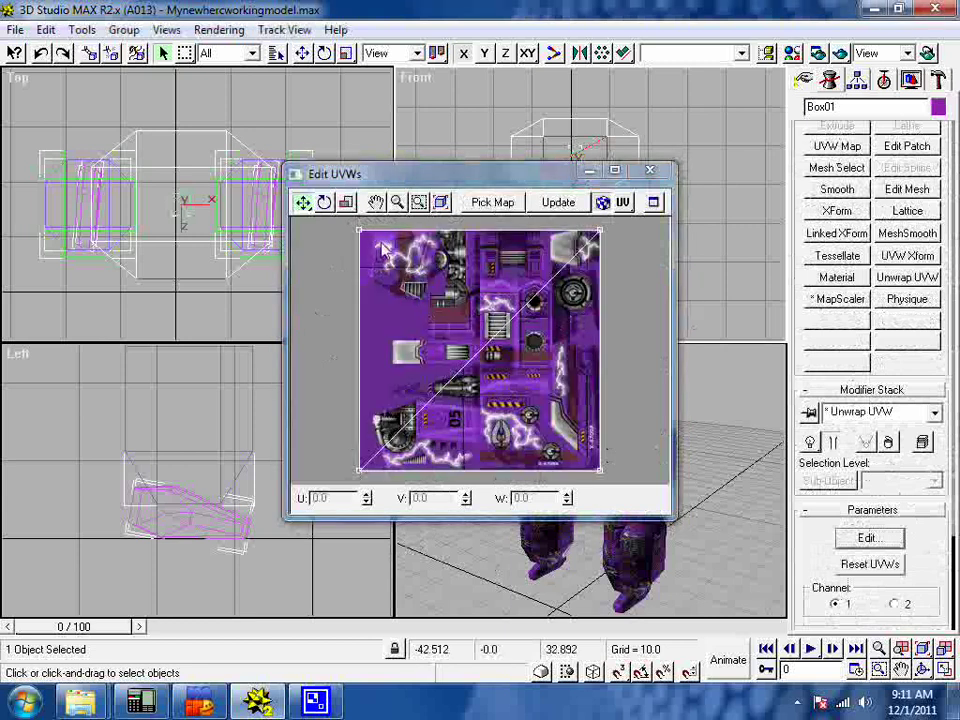
{"action": "left_click_drag", "start_coordinate": [350, 223], "coordinate": [619, 484]}
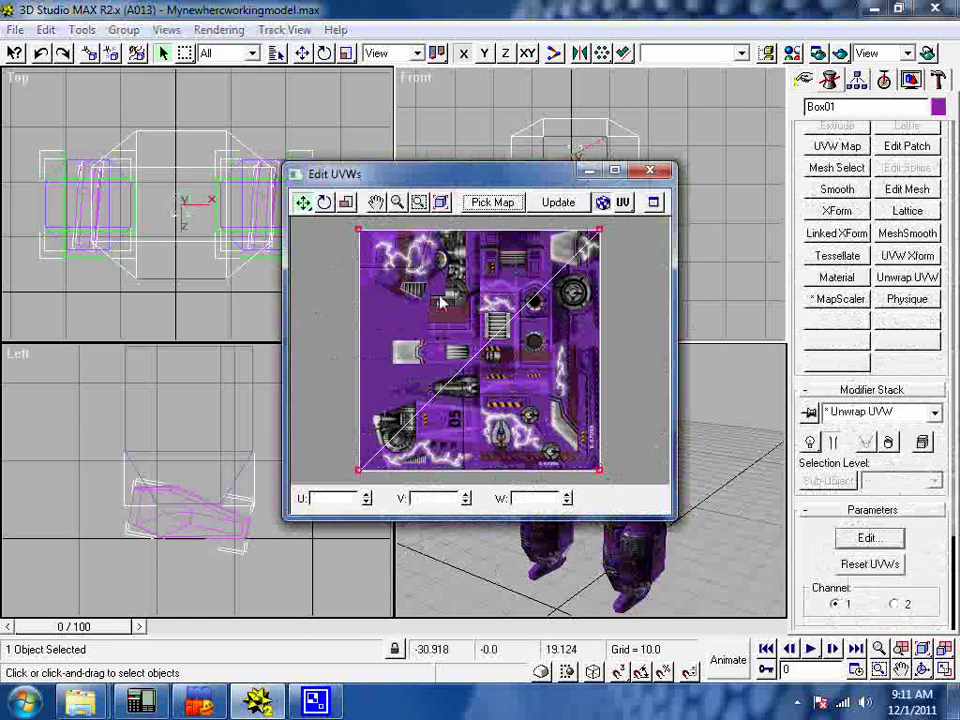
{"action": "left_click", "coordinate": [346, 202]}
{"action": "left_click_drag", "start_coordinate": [366, 244], "coordinate": [420, 365]}
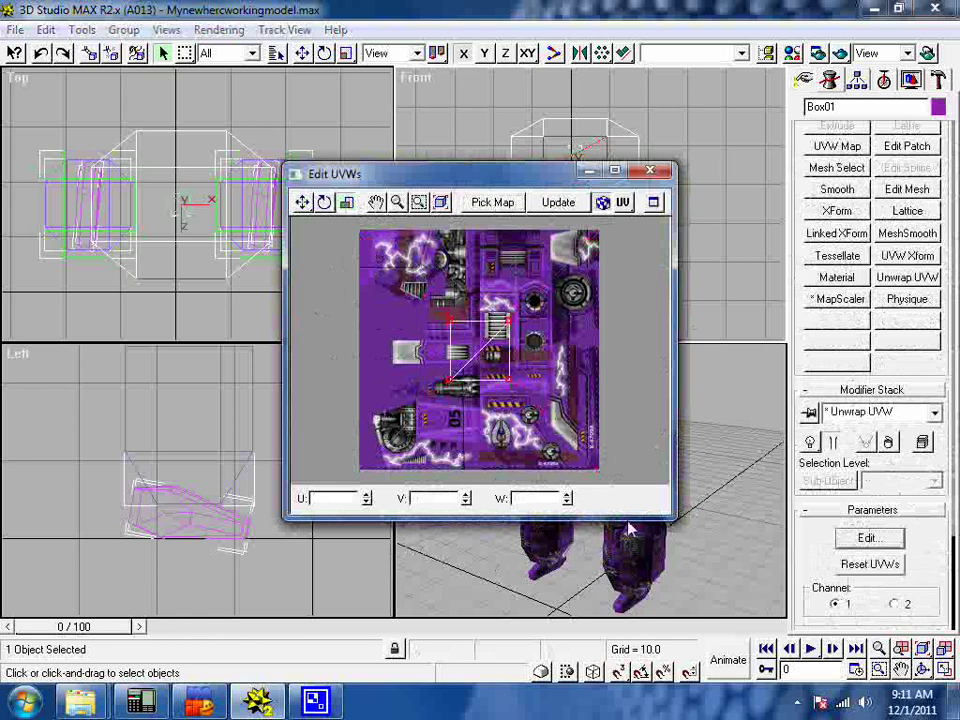
Scale the hip front face's UVs to about a tenth of the skin's width and fit them over the light panel at middle left.
{"action": "left_click_drag", "start_coordinate": [523, 462], "coordinate": [466, 338]}
{"action": "left_click_drag", "start_coordinate": [513, 433], "coordinate": [525, 465]}
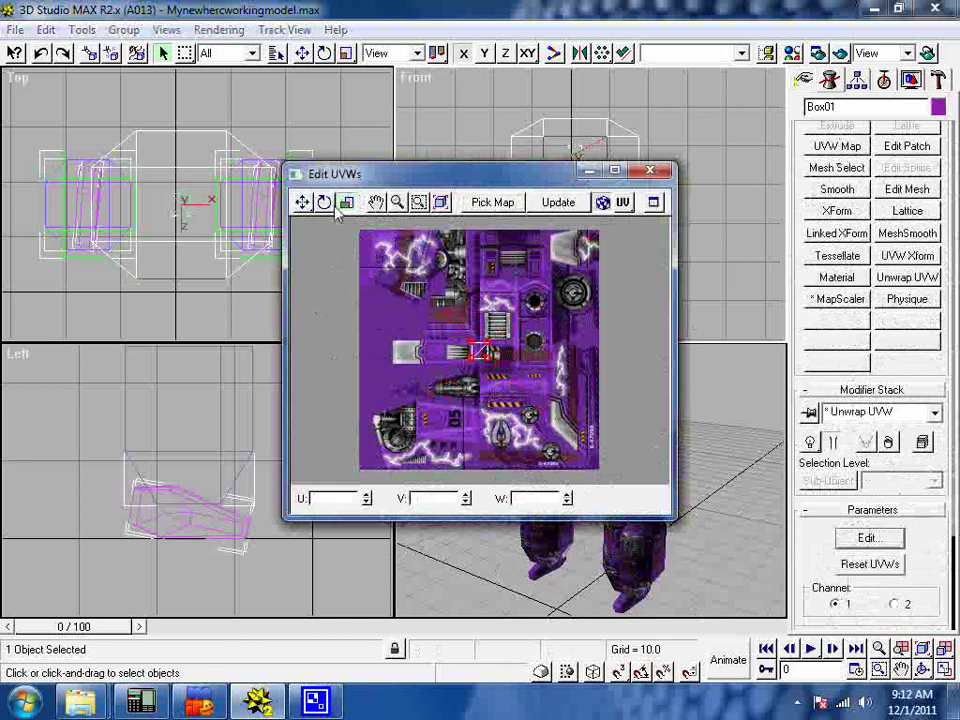
{"action": "left_click", "coordinate": [302, 203]}
{"action": "left_click_drag", "start_coordinate": [480, 350], "coordinate": [399, 344]}
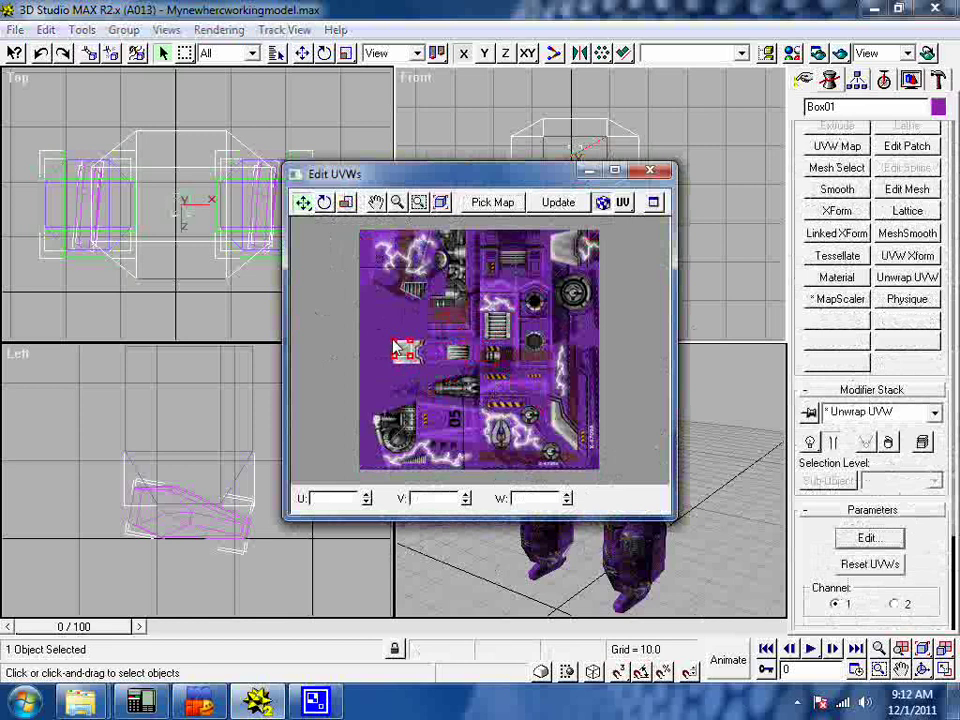
{"action": "left_click", "coordinate": [346, 203]}
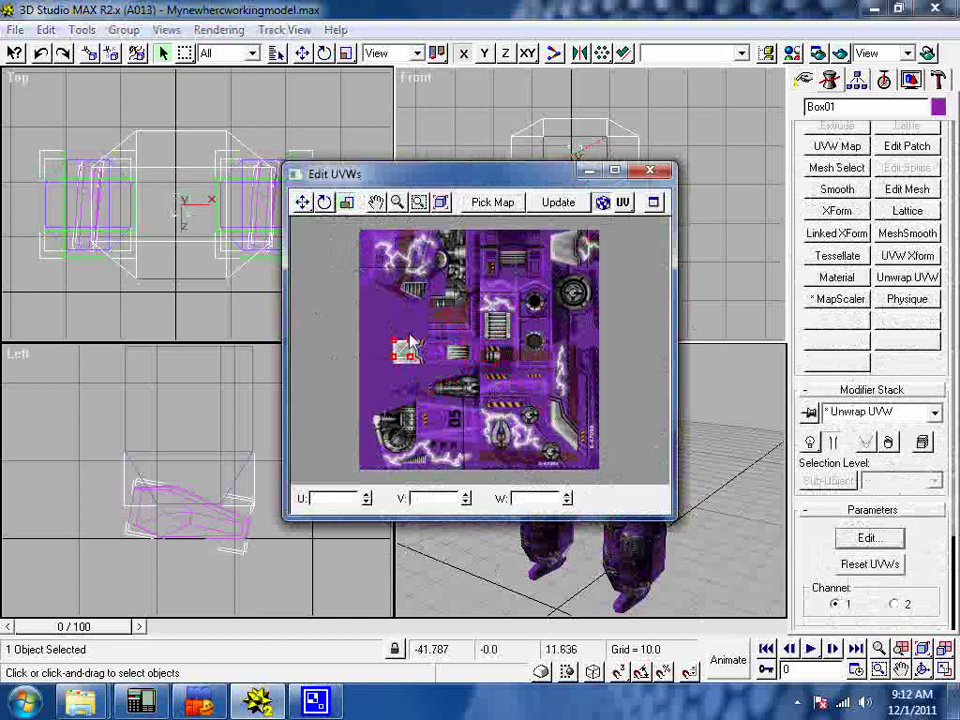
{"action": "left_click_drag", "start_coordinate": [412, 325], "coordinate": [412, 314]}
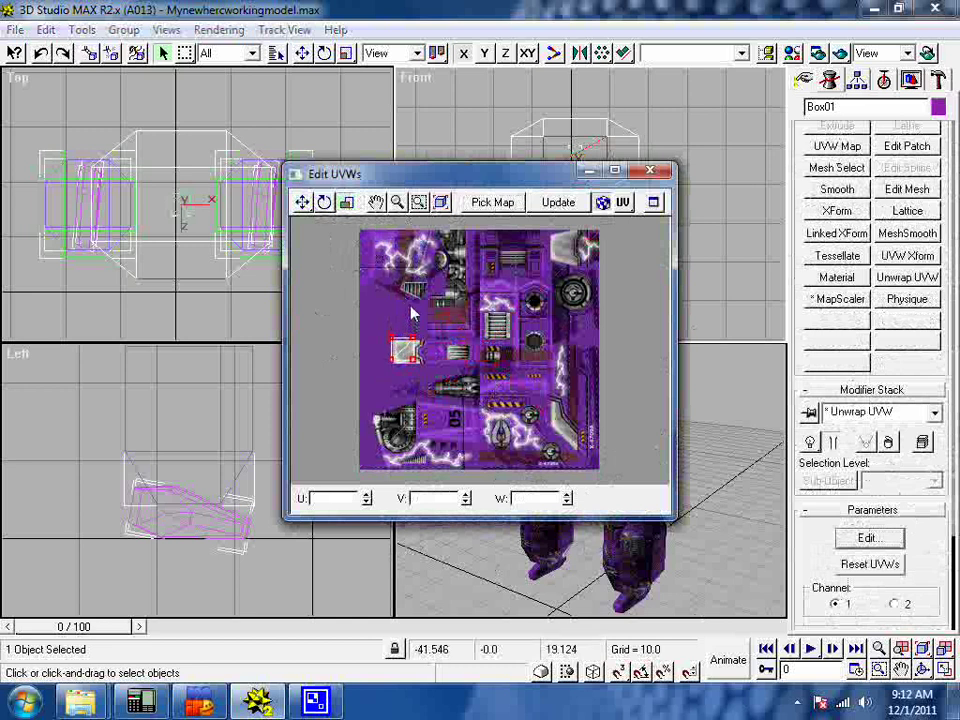
{"action": "left_click", "coordinate": [302, 202]}
{"action": "left_click_drag", "start_coordinate": [413, 360], "coordinate": [422, 370]}
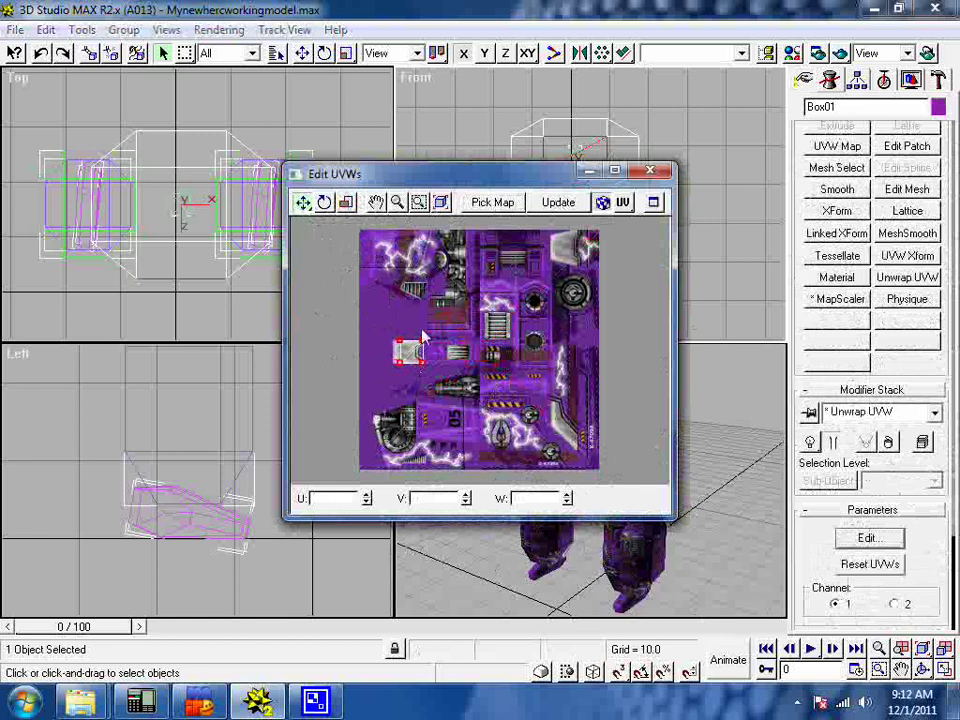
{"action": "left_click_drag", "start_coordinate": [492, 182], "coordinate": [255, 100]}
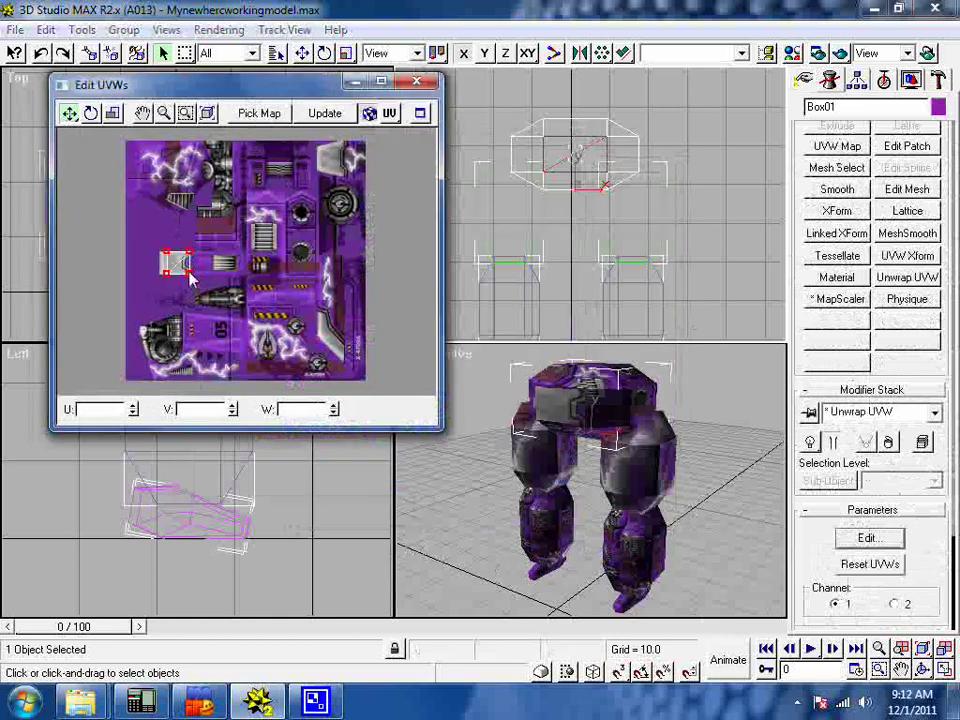
{"action": "mouse_move", "coordinate": [193, 281]}
{"action": "left_mouse_down"}
{"action": "mouse_move", "coordinate": [185, 283]}
{"action": "mouse_move", "coordinate": [195, 287]}
{"action": "left_mouse_up"}
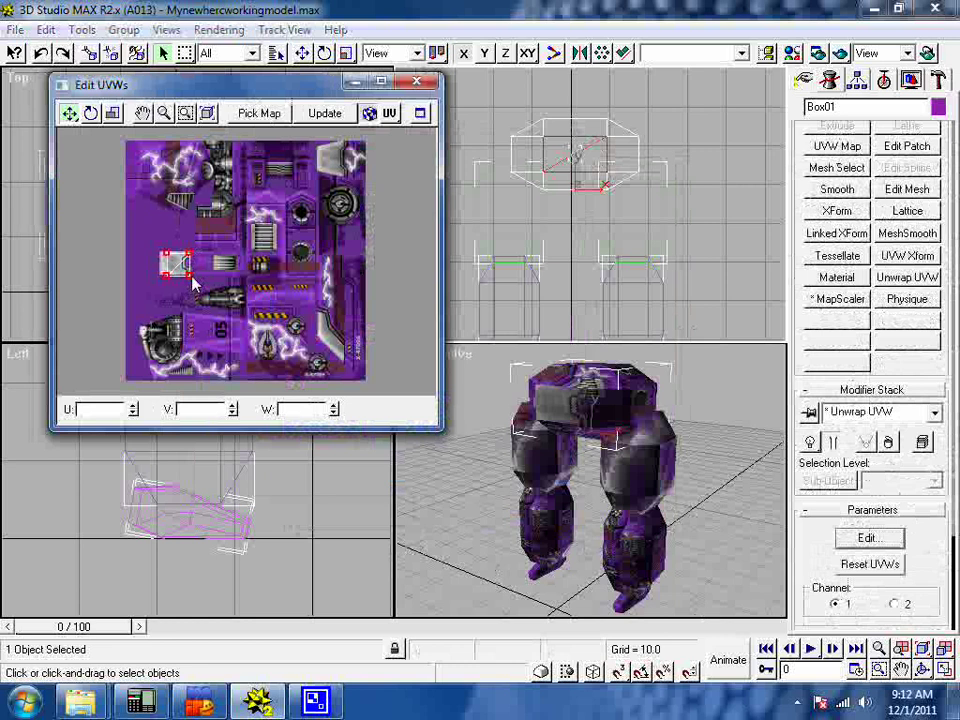
Rotate the front face's UVs about a quarter turn, keeping their square aligned with the light panel.
{"action": "left_click", "coordinate": [91, 113]}
{"action": "mouse_move", "coordinate": [190, 283]}
{"action": "left_mouse_down"}
{"action": "mouse_move", "coordinate": [183, 208]}
{"action": "mouse_move", "coordinate": [192, 272]}
{"action": "left_mouse_up"}
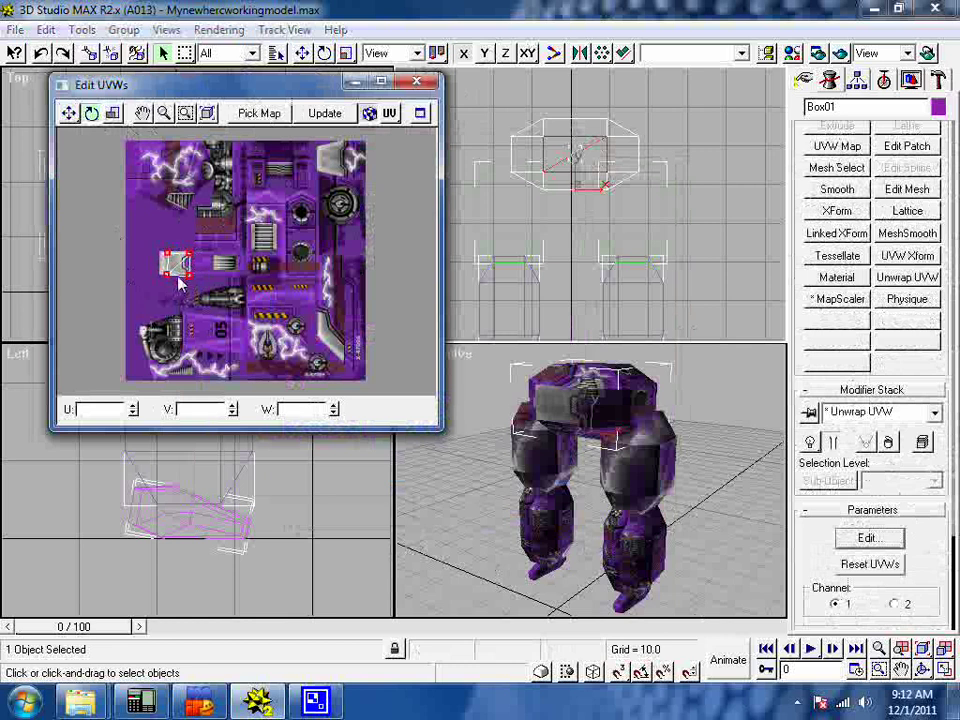
{"action": "left_click_drag", "start_coordinate": [167, 275], "coordinate": [323, 17]}
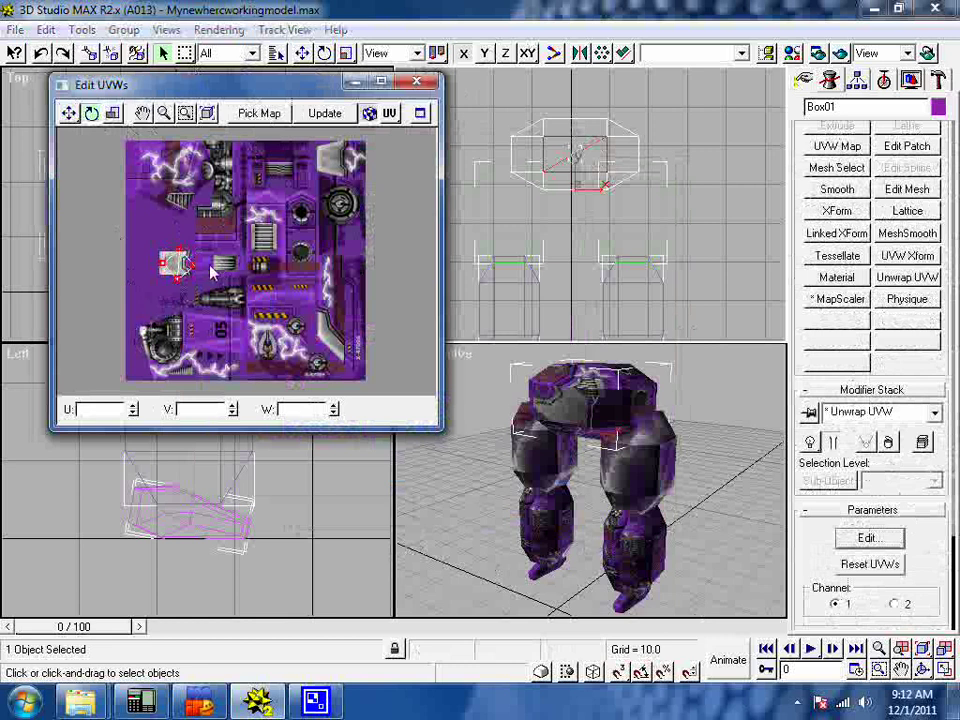
{"action": "left_click_drag", "start_coordinate": [178, 287], "coordinate": [163, 215]}
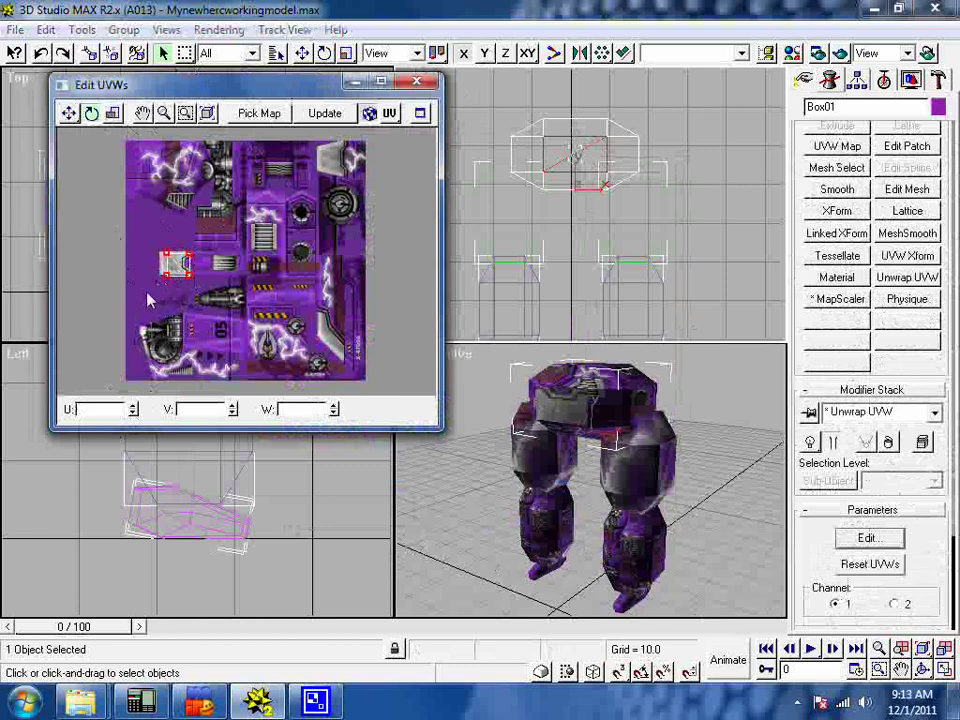
Try the front face's UVs on the vent, lightning and 05 artwork, and place them on the light panel in the skin's upper-right corner.
{"action": "left_click", "coordinate": [66, 115]}
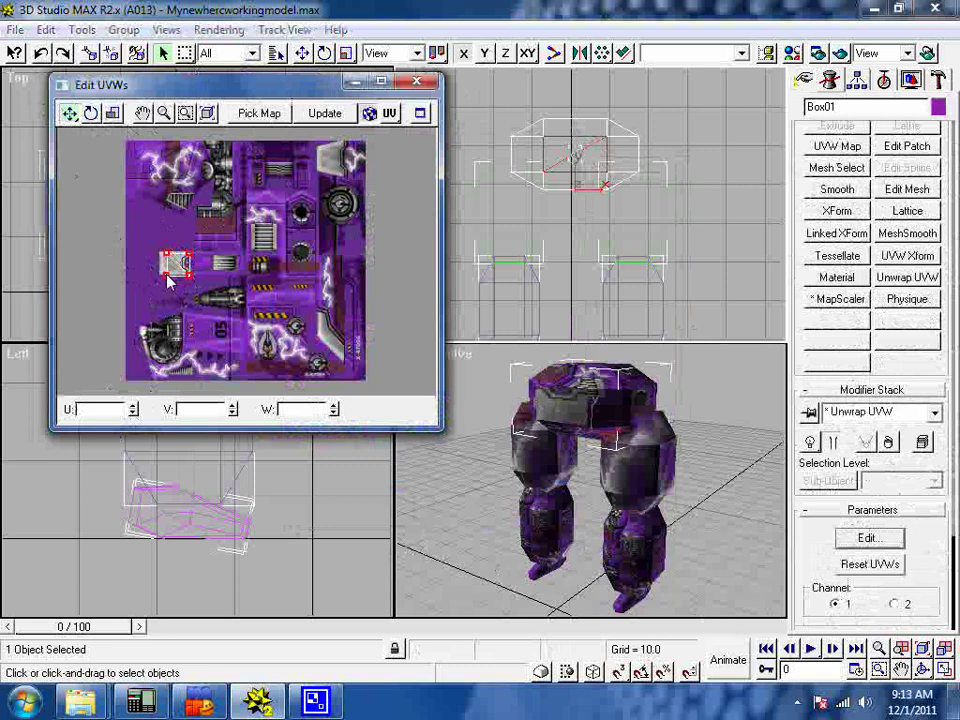
{"action": "left_click_drag", "start_coordinate": [178, 280], "coordinate": [257, 255]}
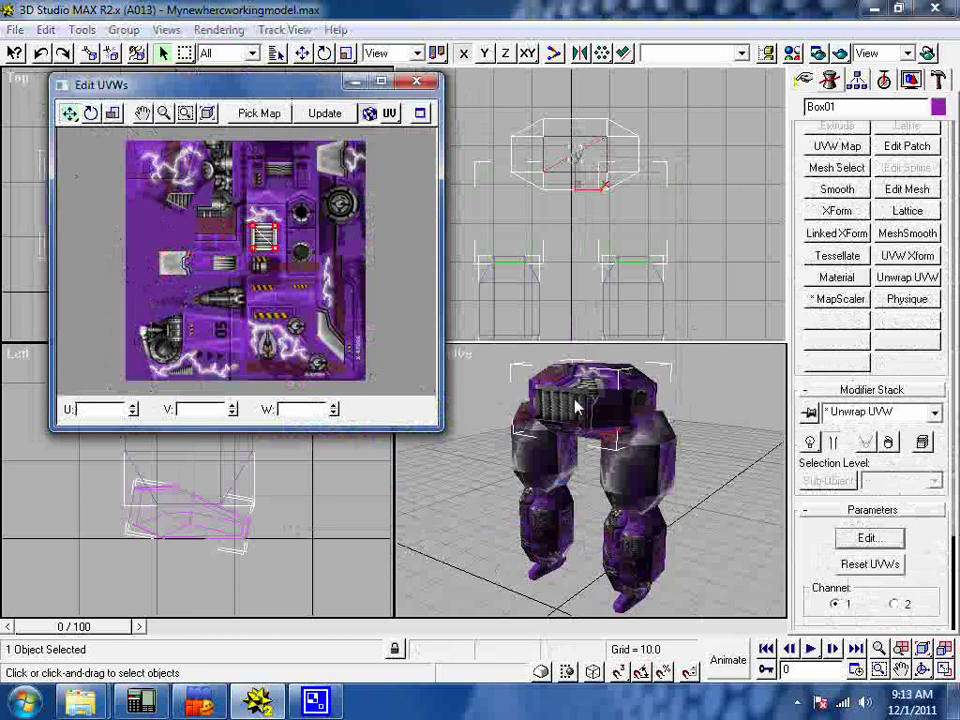
{"action": "left_click_drag", "start_coordinate": [258, 255], "coordinate": [283, 370]}
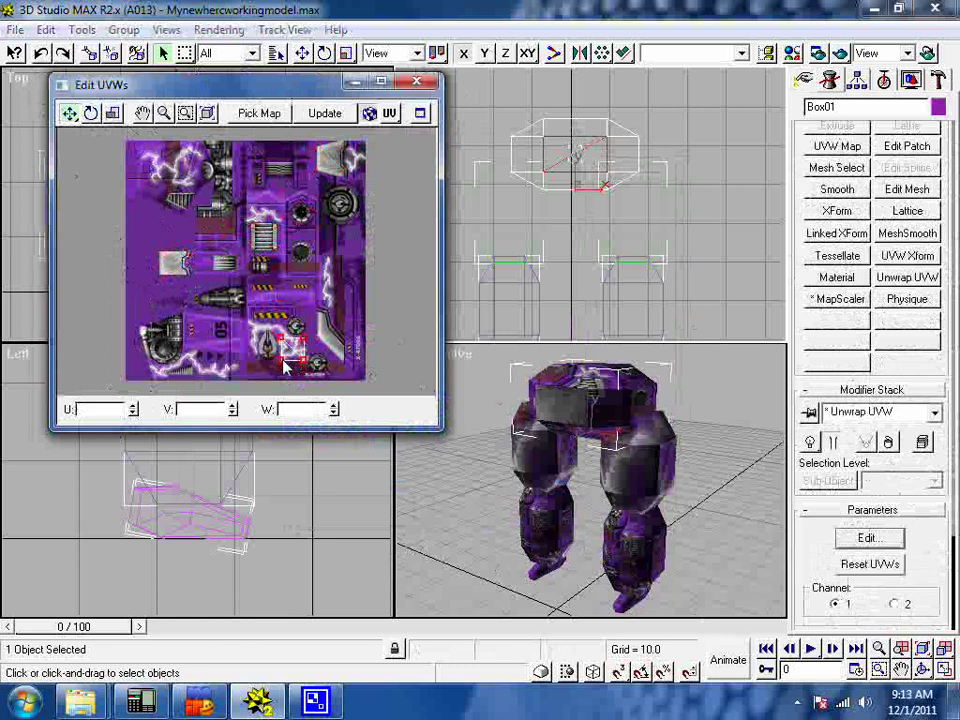
{"action": "left_click_drag", "start_coordinate": [285, 366], "coordinate": [215, 345]}
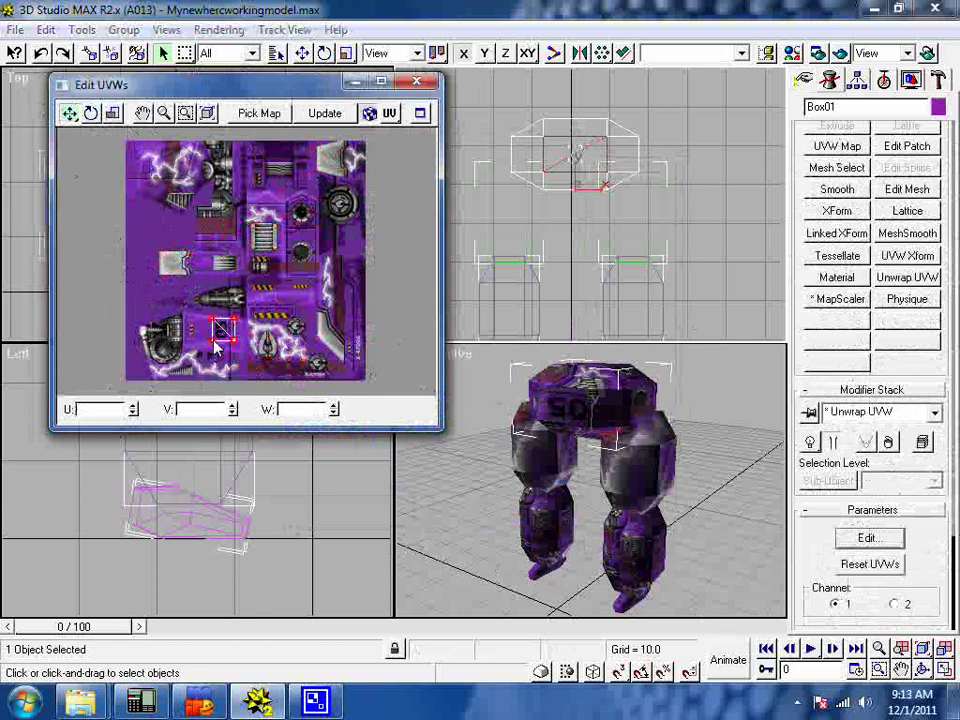
{"action": "left_click_drag", "start_coordinate": [215, 345], "coordinate": [323, 175]}
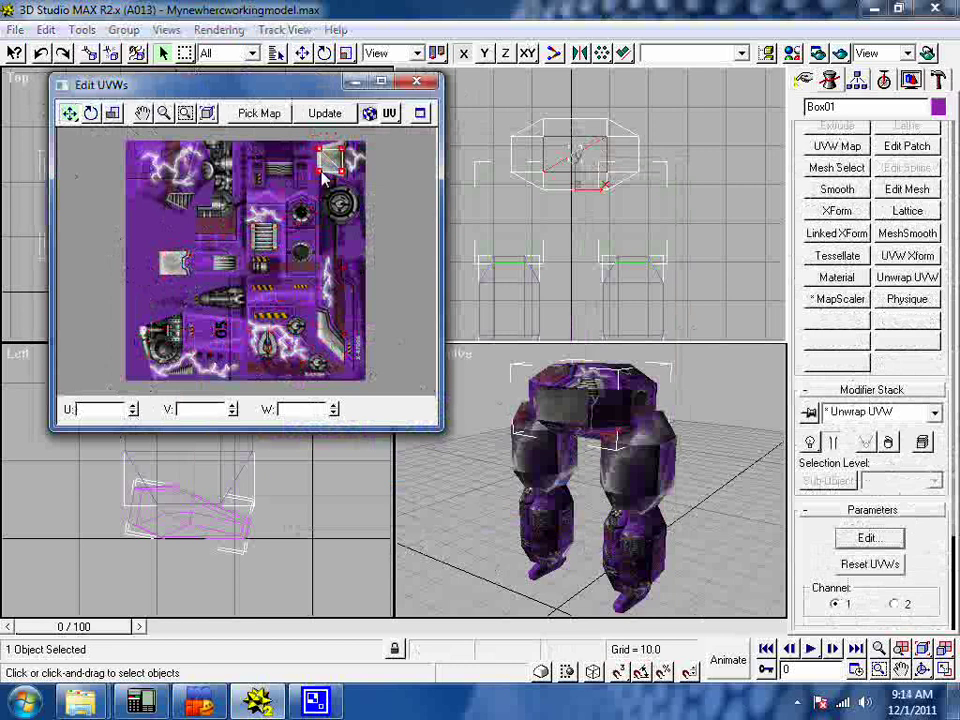
{"action": "left_click", "coordinate": [418, 82]}
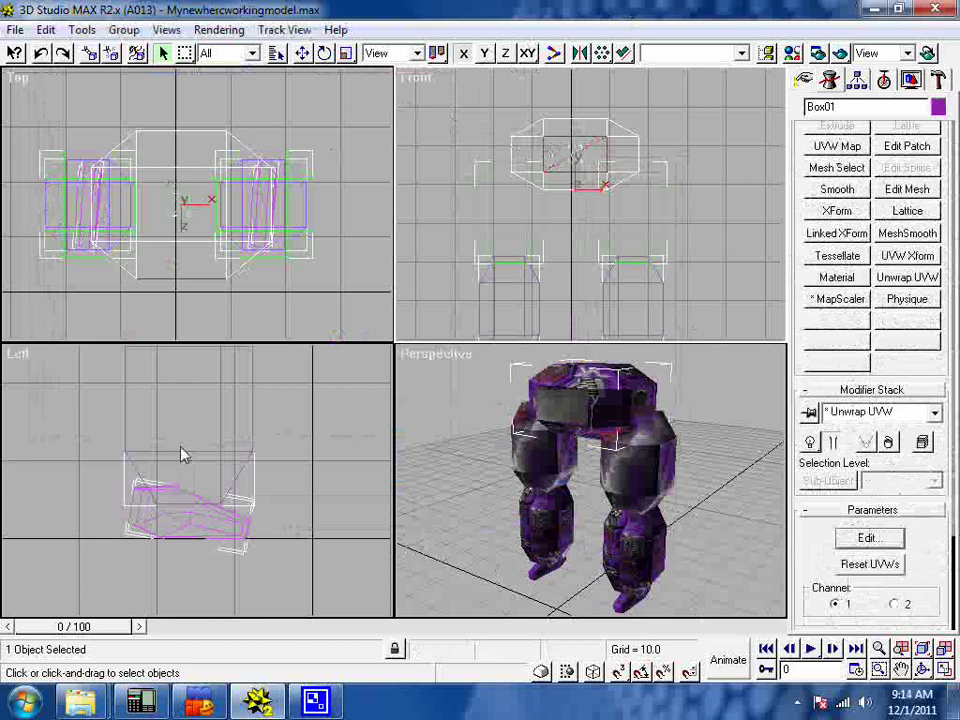
Spread the parts along X in the Front view, with hip block Box01 far right of the legs and both legs shifted left.
{"action": "left_click", "coordinate": [699, 124]}
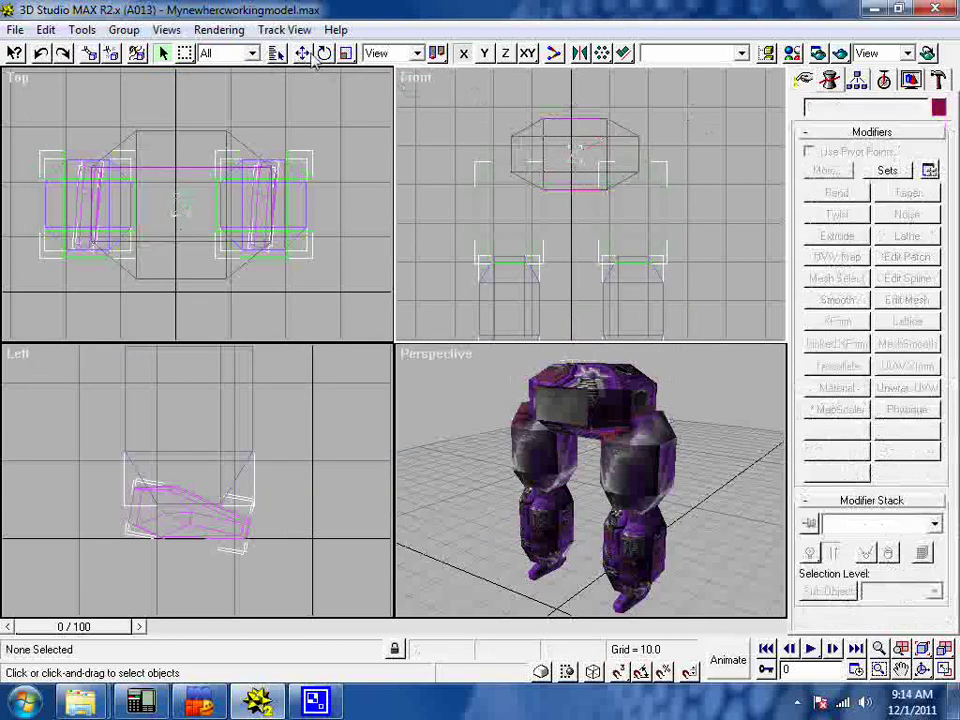
{"action": "left_click", "coordinate": [302, 53]}
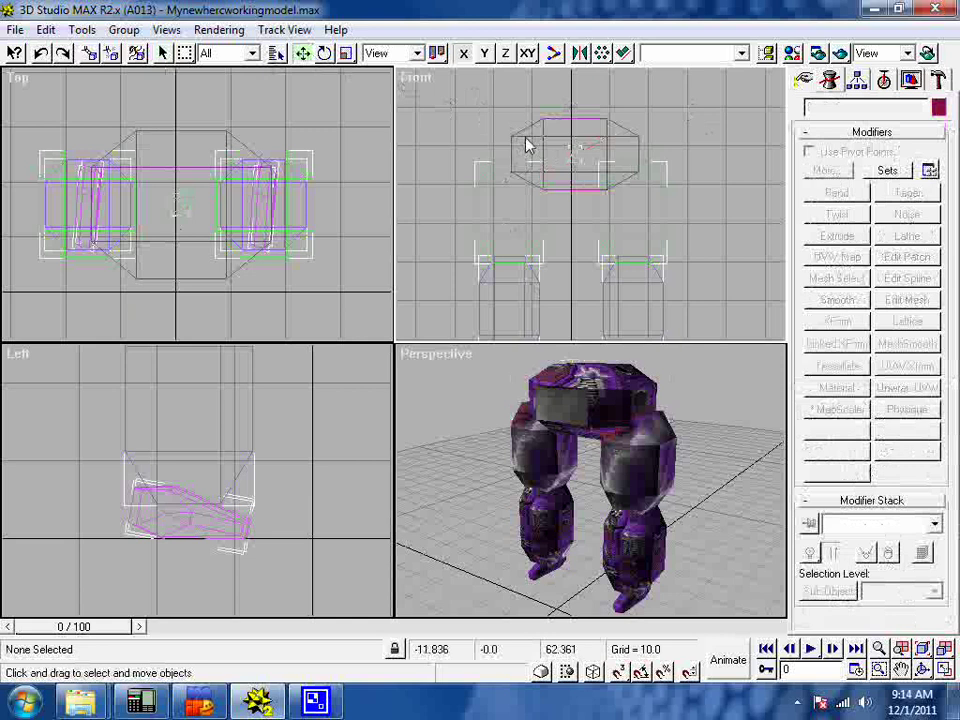
{"action": "left_click", "coordinate": [528, 146]}
{"action": "left_click_drag", "start_coordinate": [529, 141], "coordinate": [583, 78]}
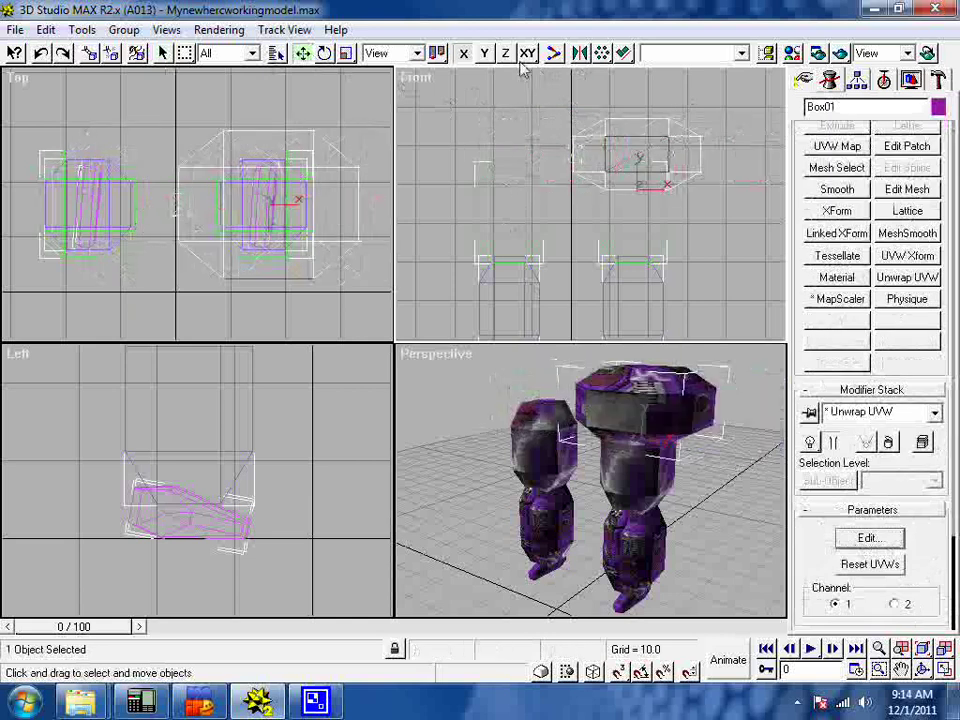
{"action": "left_click", "coordinate": [587, 137]}
{"action": "left_click_drag", "start_coordinate": [587, 136], "coordinate": [670, 90]}
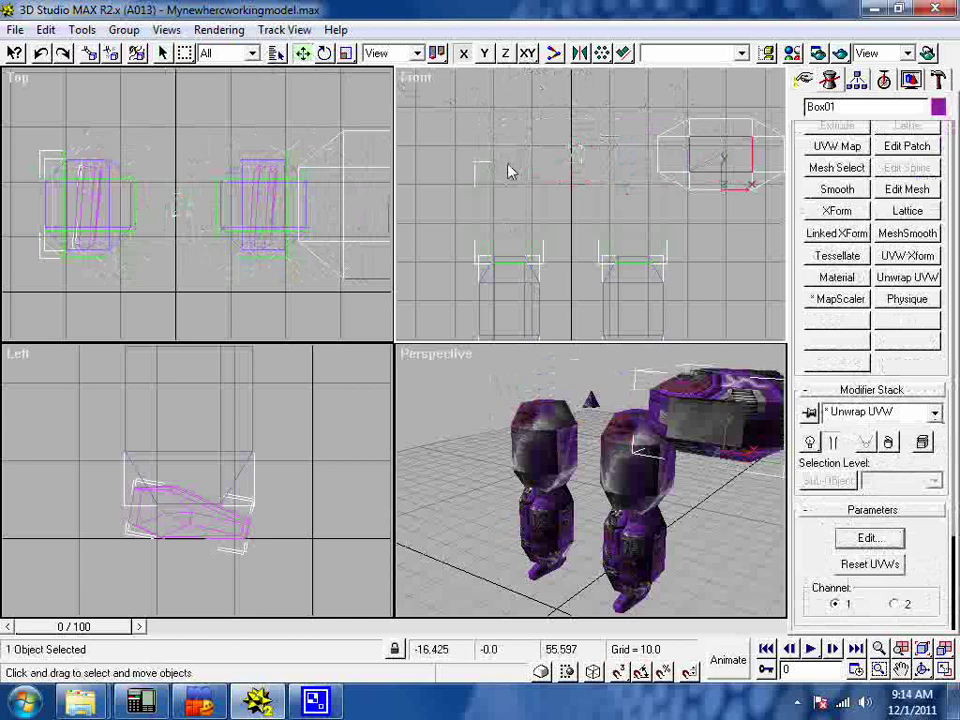
{"action": "left_click", "coordinate": [476, 159]}
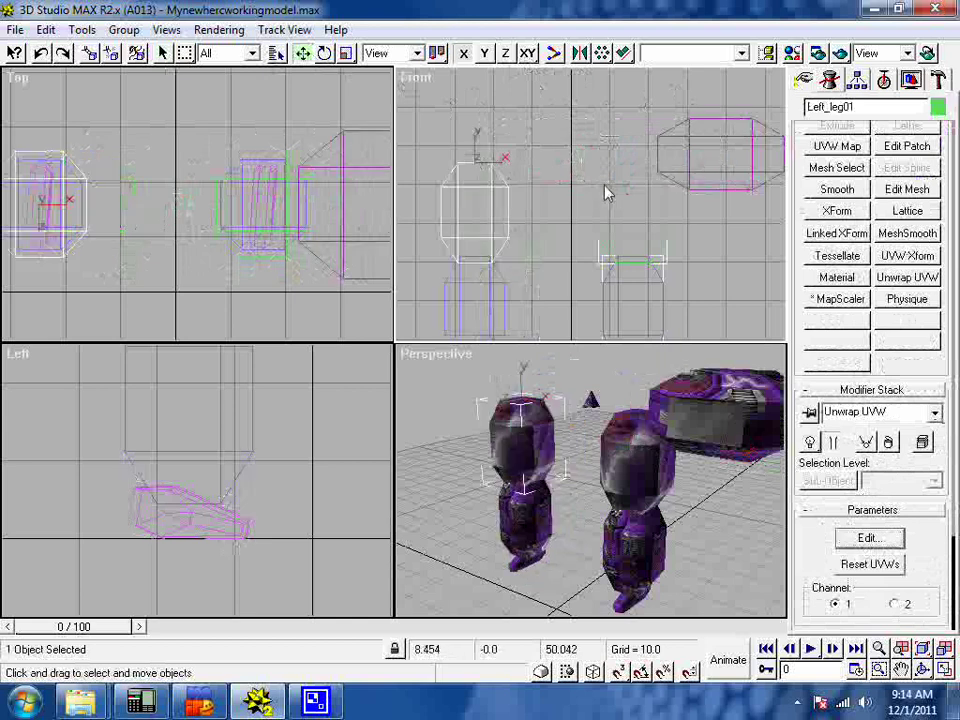
{"action": "left_click", "coordinate": [579, 195]}
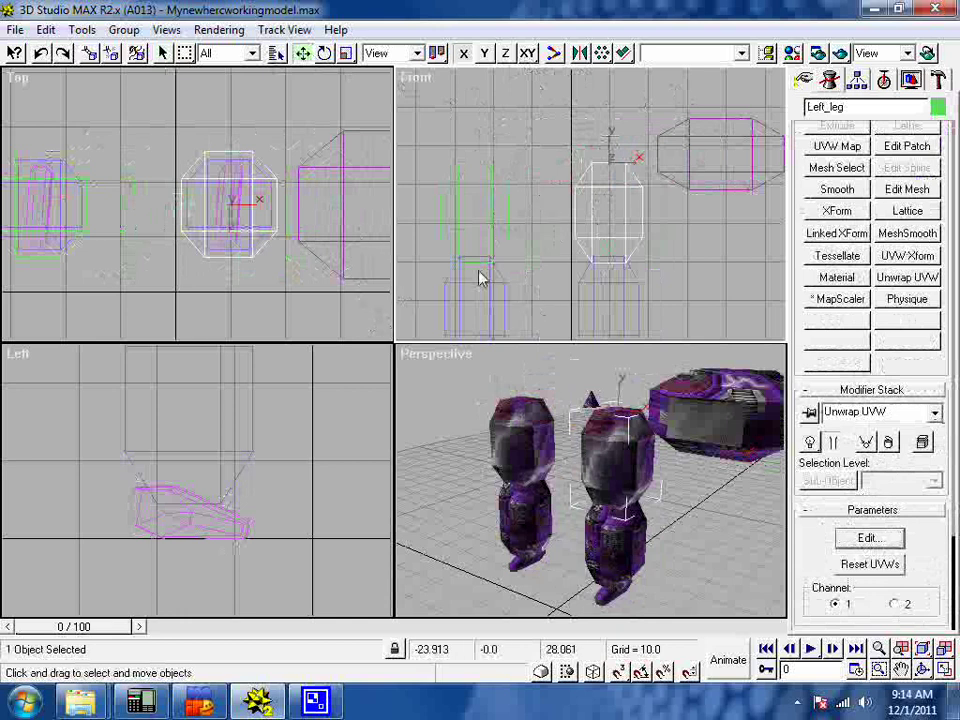
Render the Front viewport in forced wireframe with a wire thickness of 1.0 and inspect the result.
{"action": "left_click", "coordinate": [818, 54]}
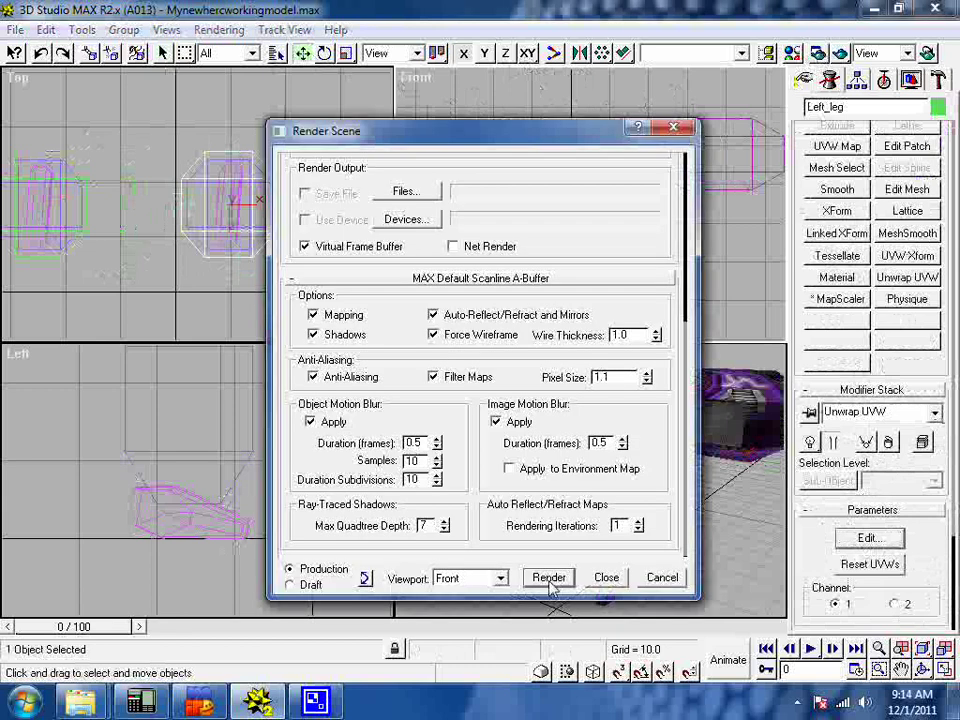
{"action": "left_click", "coordinate": [548, 578]}
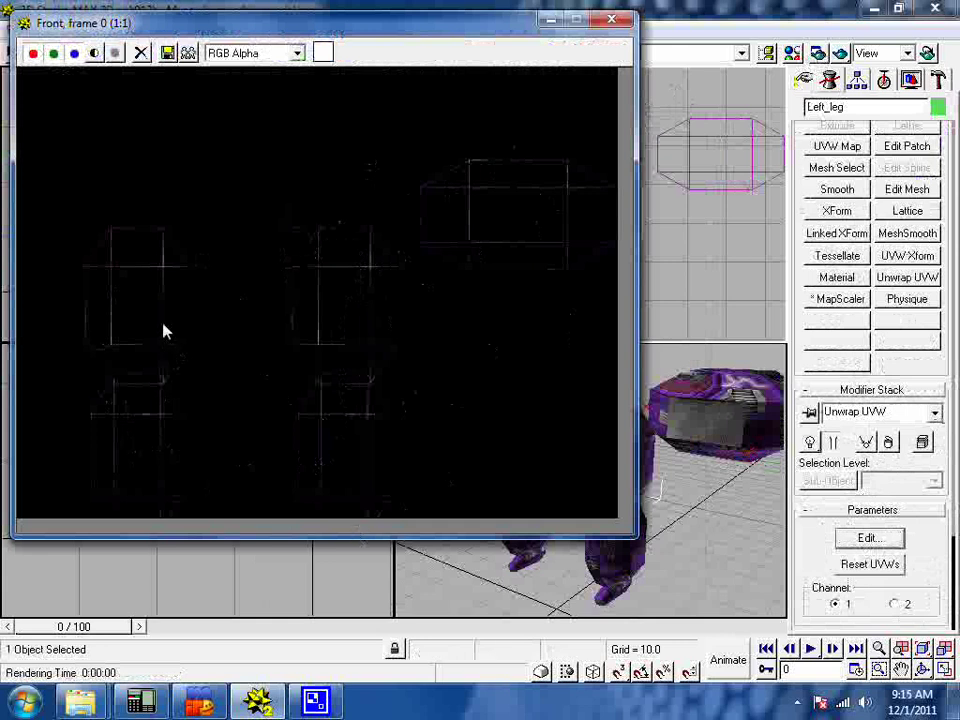
{"action": "left_click", "coordinate": [610, 20]}
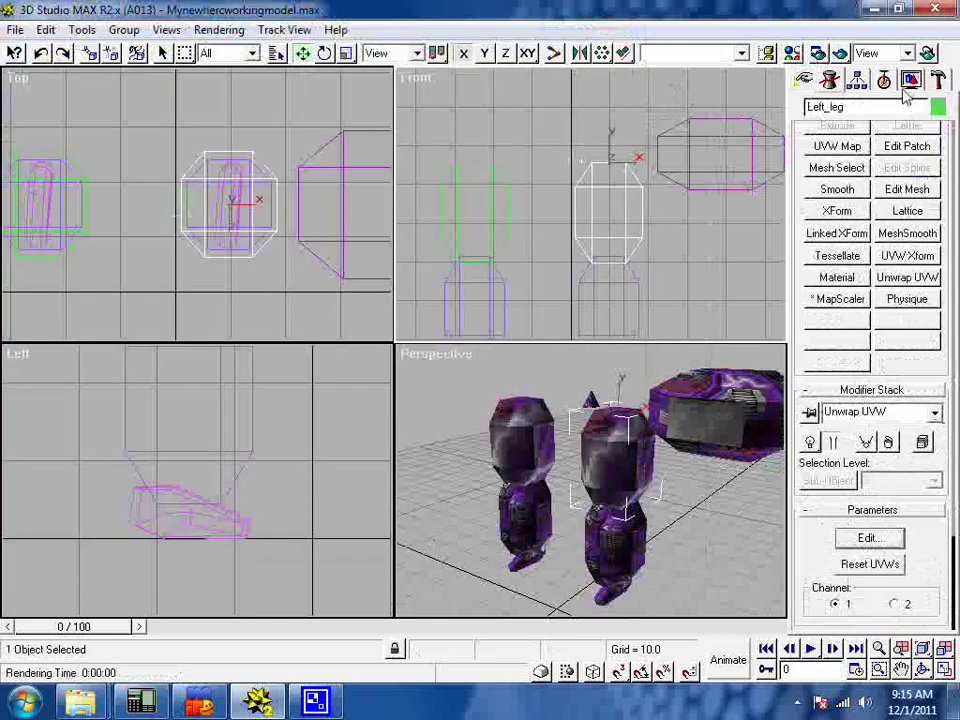
Set the render's wire thickness to 5 and render the Front viewport again as wireframe.
{"action": "left_click", "coordinate": [820, 56]}
{"action": "left_click", "coordinate": [655, 332]}
{"action": "left_click", "coordinate": [655, 332]}
{"action": "left_click", "coordinate": [655, 332]}
{"action": "left_click_drag", "start_coordinate": [656, 336], "coordinate": [656, 336]}
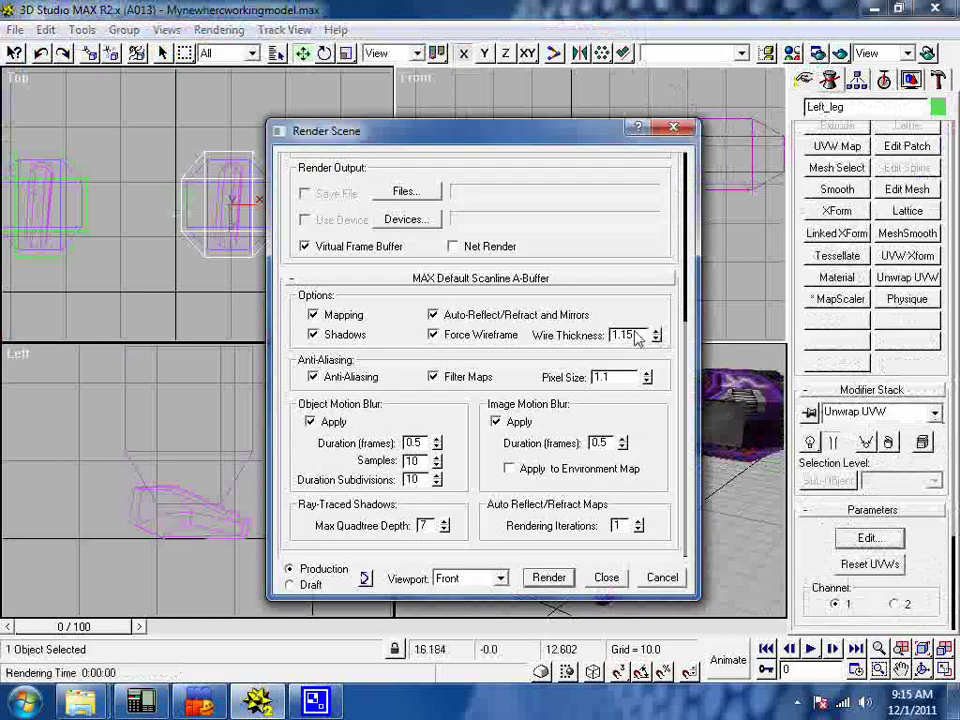
{"action": "type", "text": "5"}
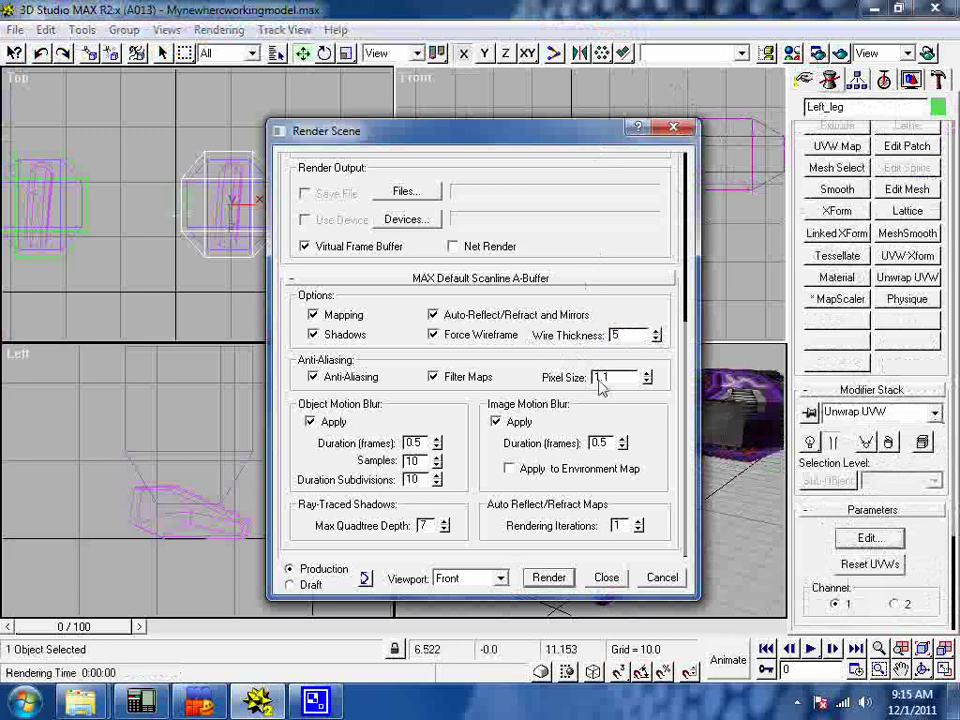
{"action": "left_click", "coordinate": [538, 586]}
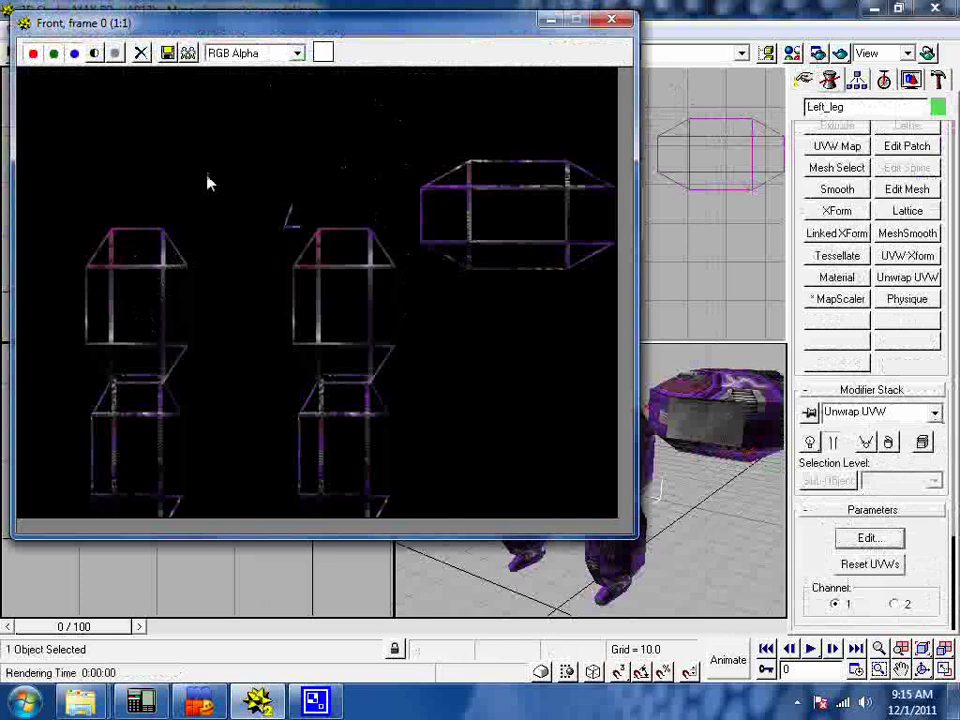
{"action": "left_click", "coordinate": [611, 20]}
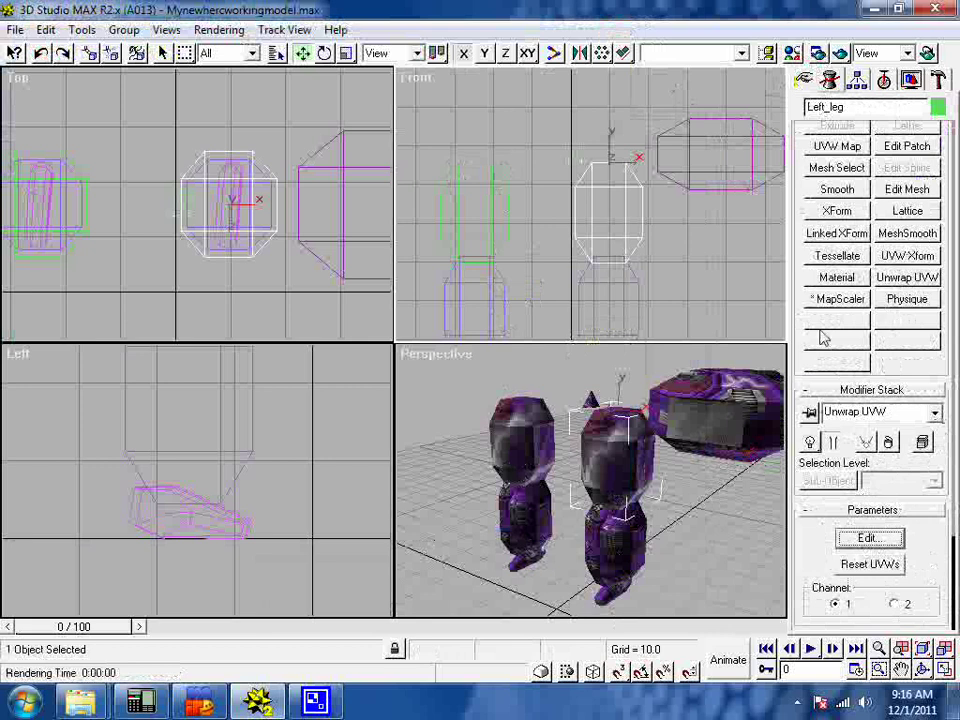
Enlarge all of Left_leg's UVs to just over twice their size and reposition them within the map's upper-left corner.
{"action": "left_click", "coordinate": [860, 538]}
{"action": "left_click_drag", "start_coordinate": [367, 232], "coordinate": [441, 298]}
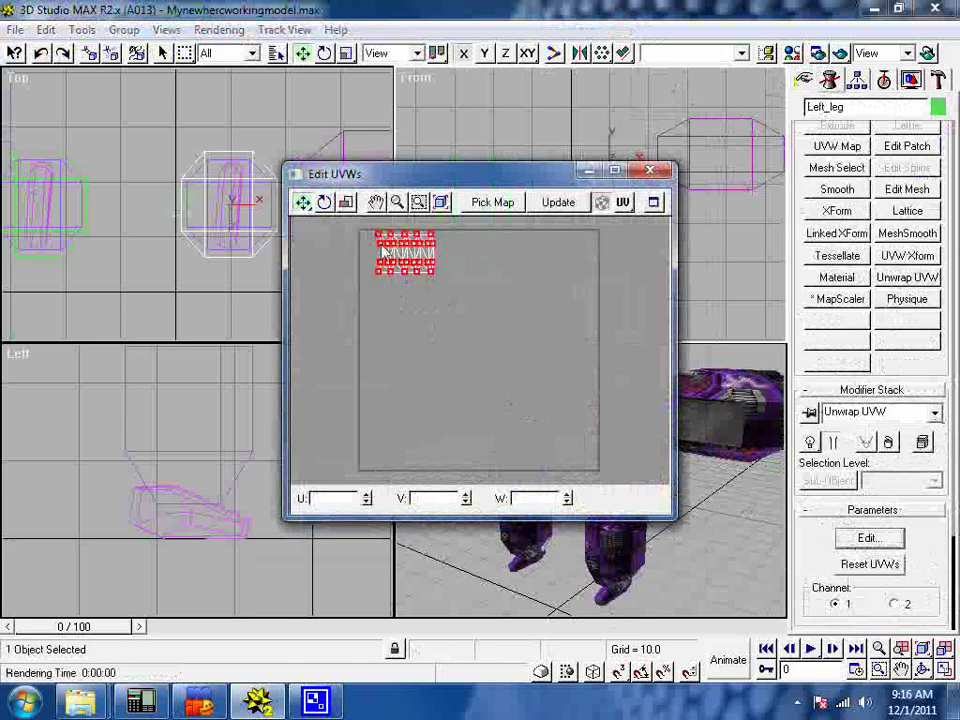
{"action": "left_click", "coordinate": [346, 202]}
{"action": "left_click_drag", "start_coordinate": [428, 272], "coordinate": [363, 175]}
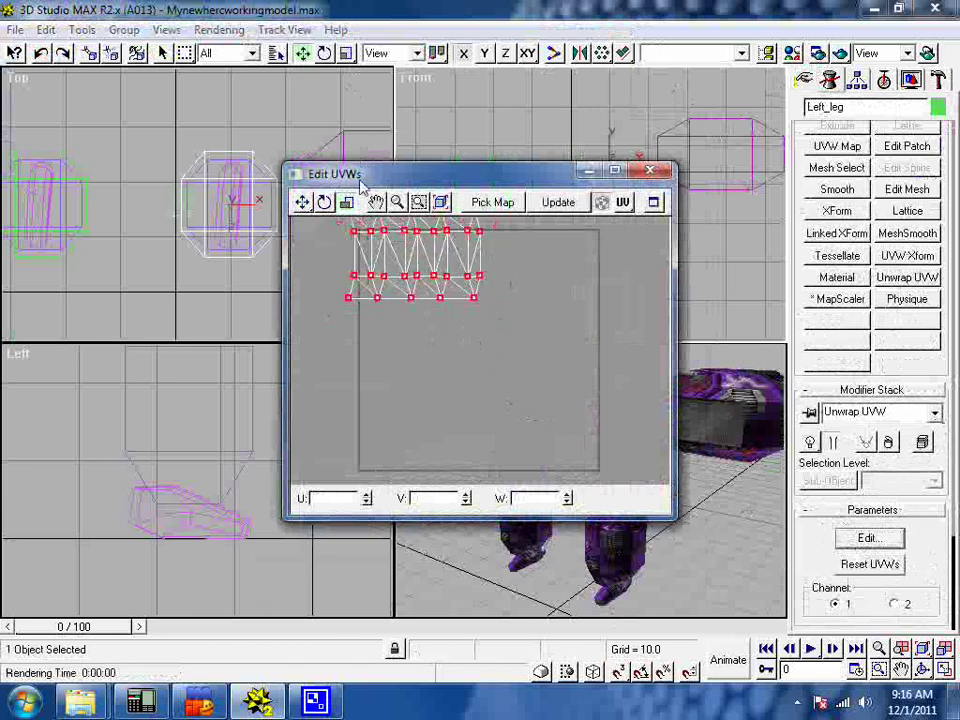
{"action": "left_click", "coordinate": [302, 202]}
{"action": "left_click_drag", "start_coordinate": [476, 305], "coordinate": [491, 333]}
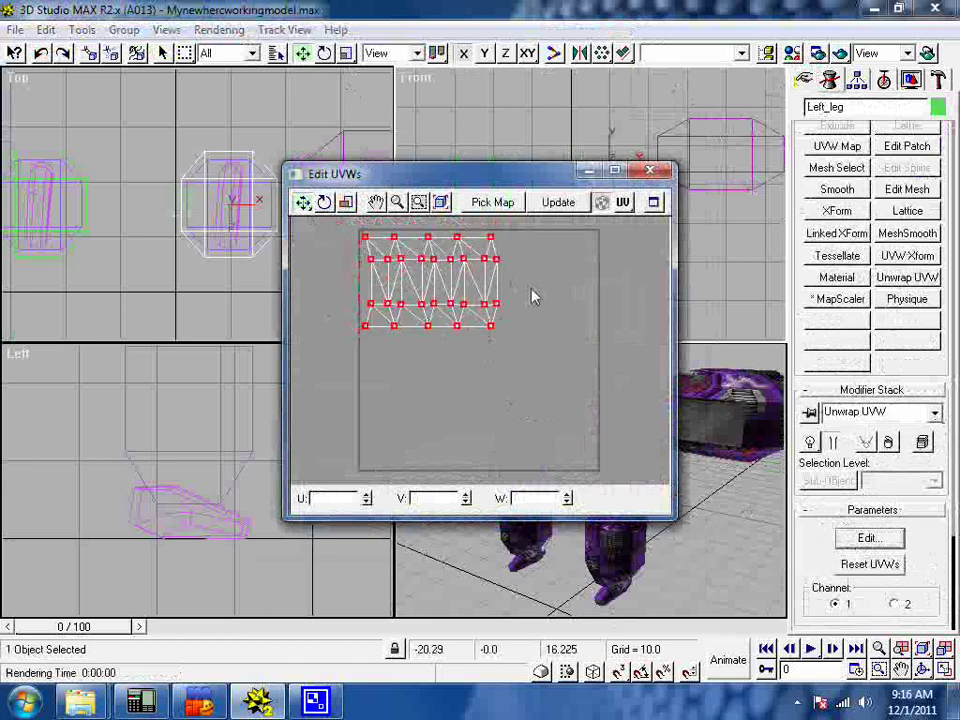
{"action": "left_click", "coordinate": [648, 175]}
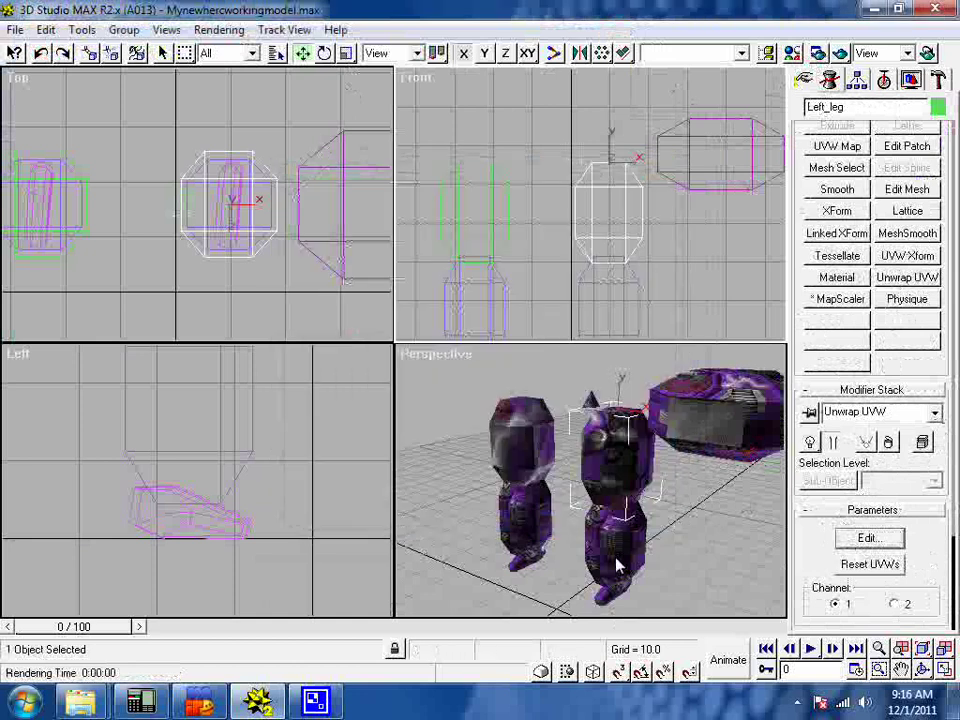
Shrink all of Left_calf's UVs to about 40% of their size and place them in the map's lower-right corner.
{"action": "left_click", "coordinate": [617, 566]}
{"action": "left_click", "coordinate": [880, 541]}
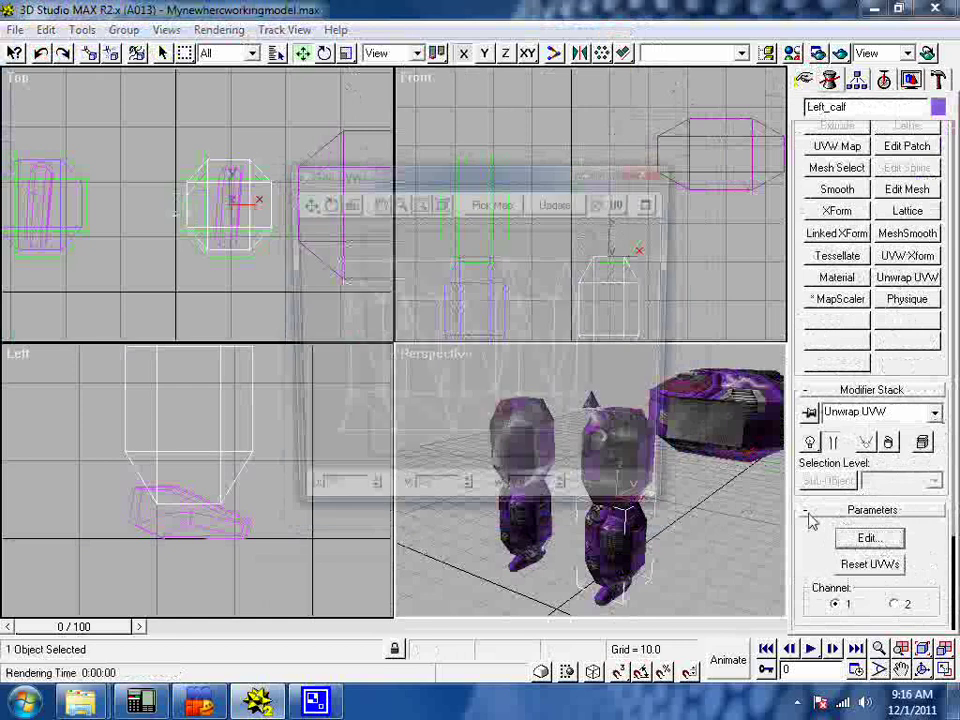
{"action": "left_click_drag", "start_coordinate": [317, 249], "coordinate": [613, 470]}
{"action": "left_click", "coordinate": [346, 202]}
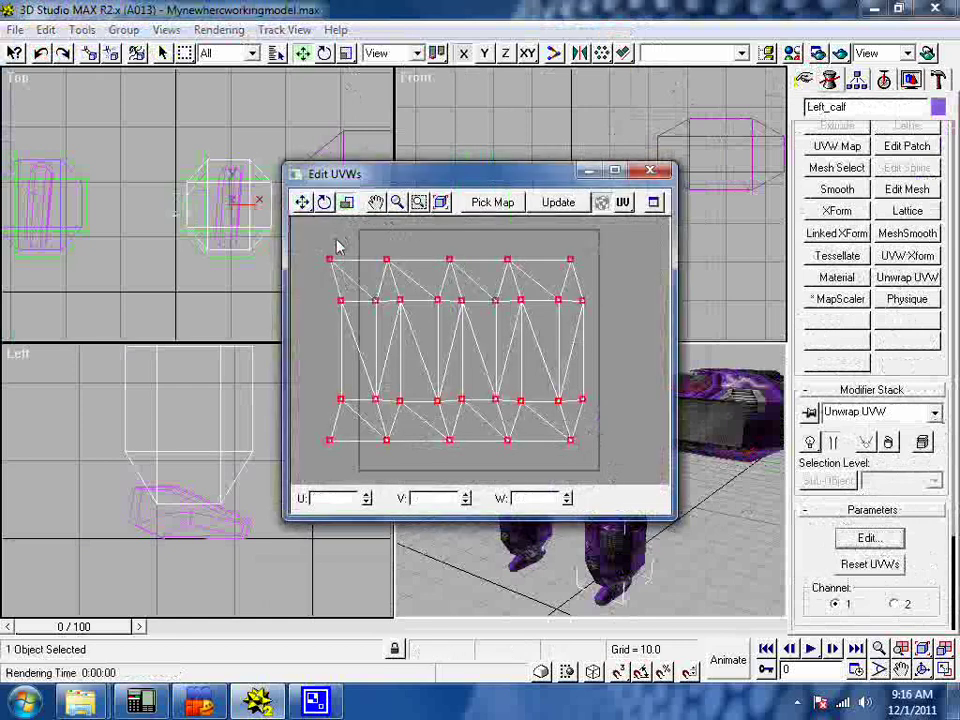
{"action": "left_click_drag", "start_coordinate": [333, 266], "coordinate": [450, 411]}
{"action": "left_click", "coordinate": [303, 203]}
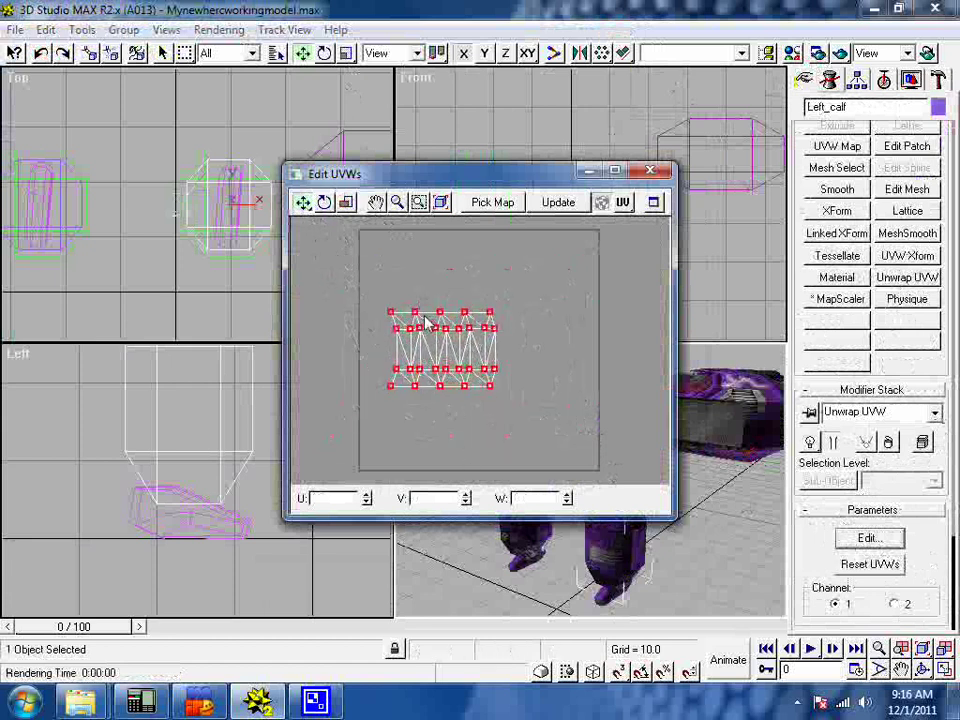
{"action": "left_click_drag", "start_coordinate": [437, 337], "coordinate": [522, 413]}
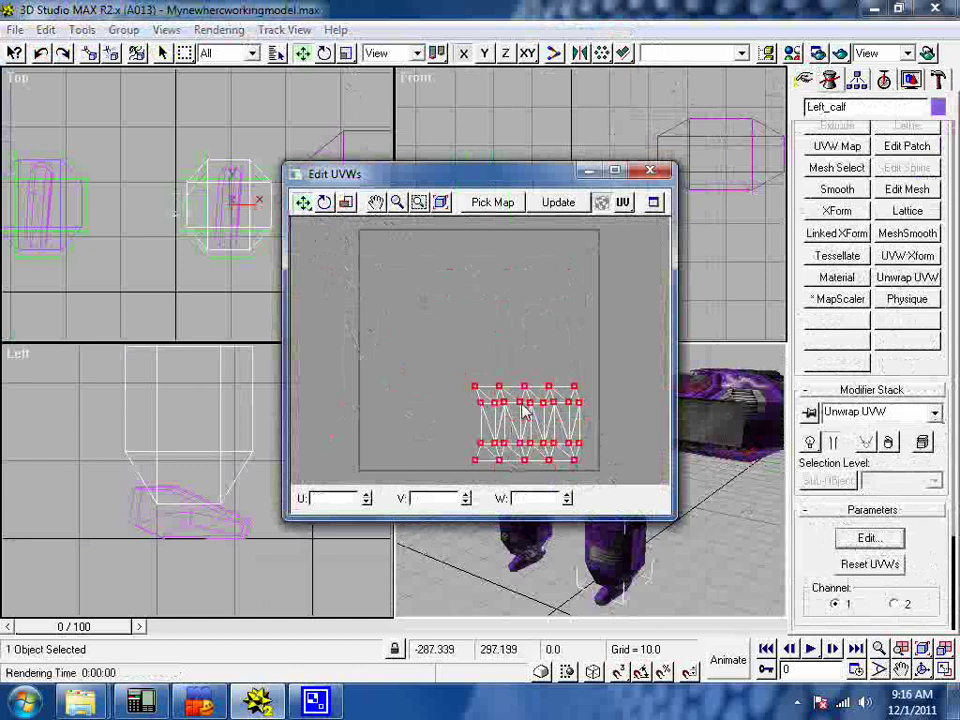
{"action": "left_click", "coordinate": [650, 172]}
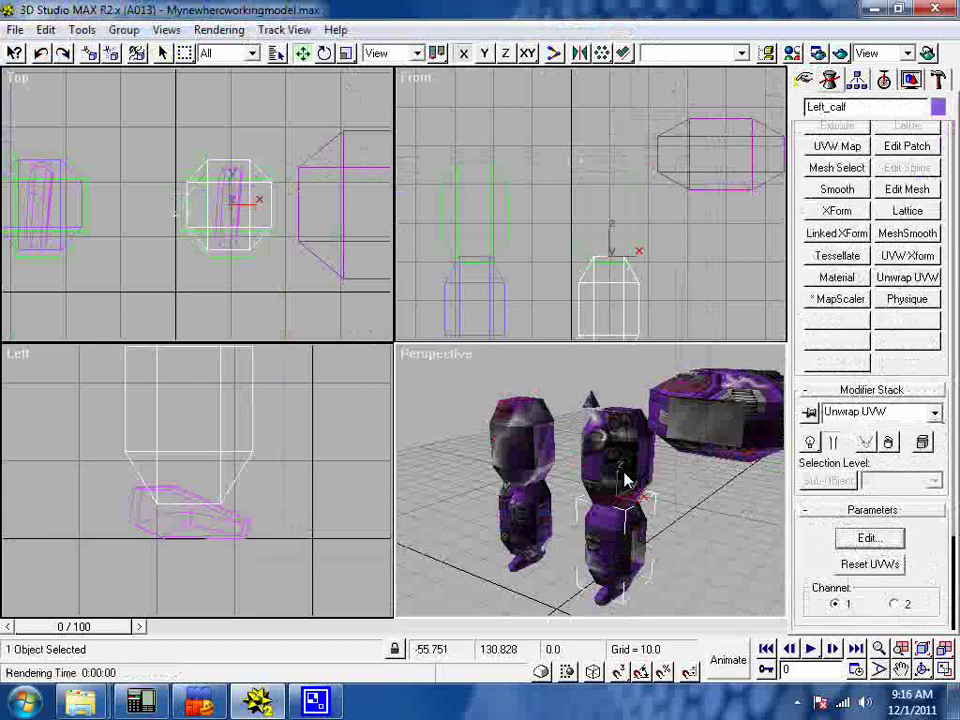
Edit the UVs of Left_leg and Left_calf together, moving them all up into the map's upper-right corner.
{"action": "left_click", "coordinate": [520, 455], "text": "ctrl"}
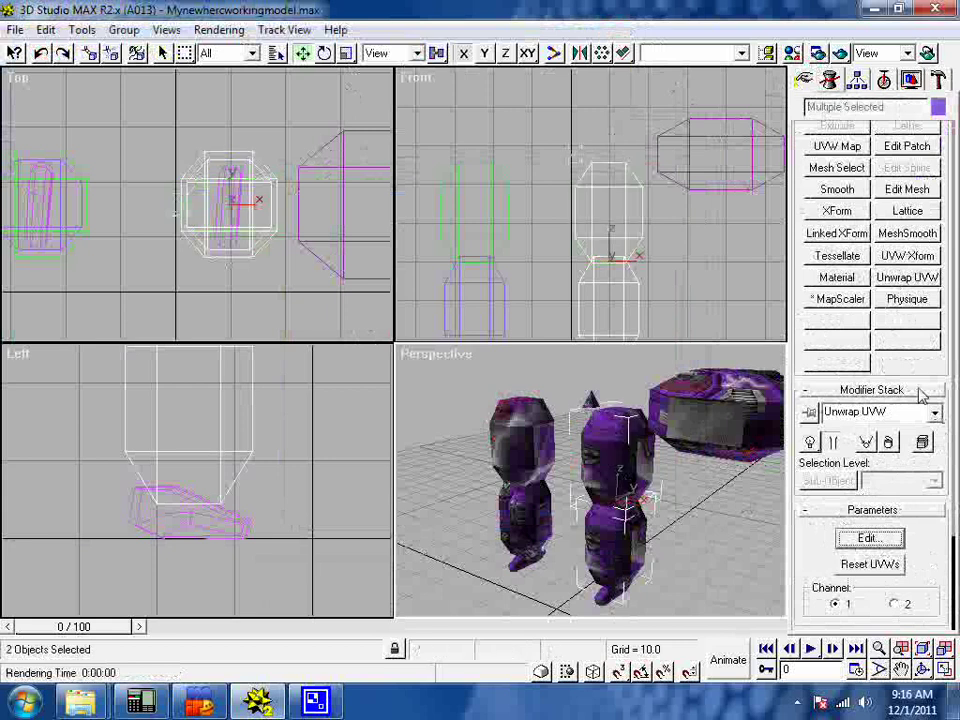
{"action": "left_click", "coordinate": [868, 538]}
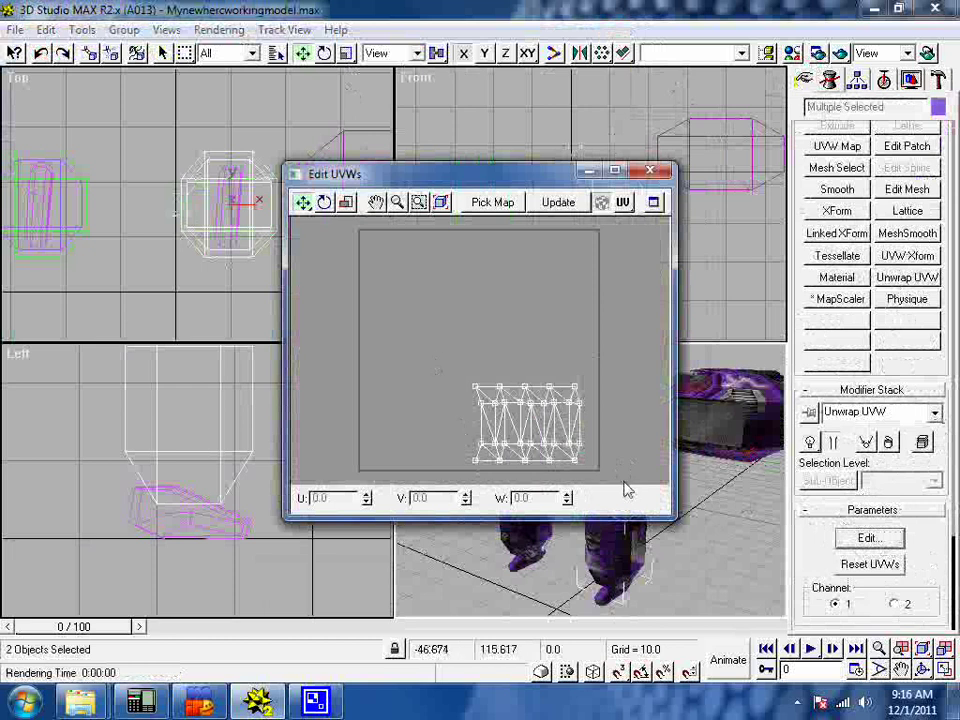
{"action": "left_click_drag", "start_coordinate": [626, 491], "coordinate": [390, 298]}
{"action": "left_click_drag", "start_coordinate": [502, 393], "coordinate": [516, 245]}
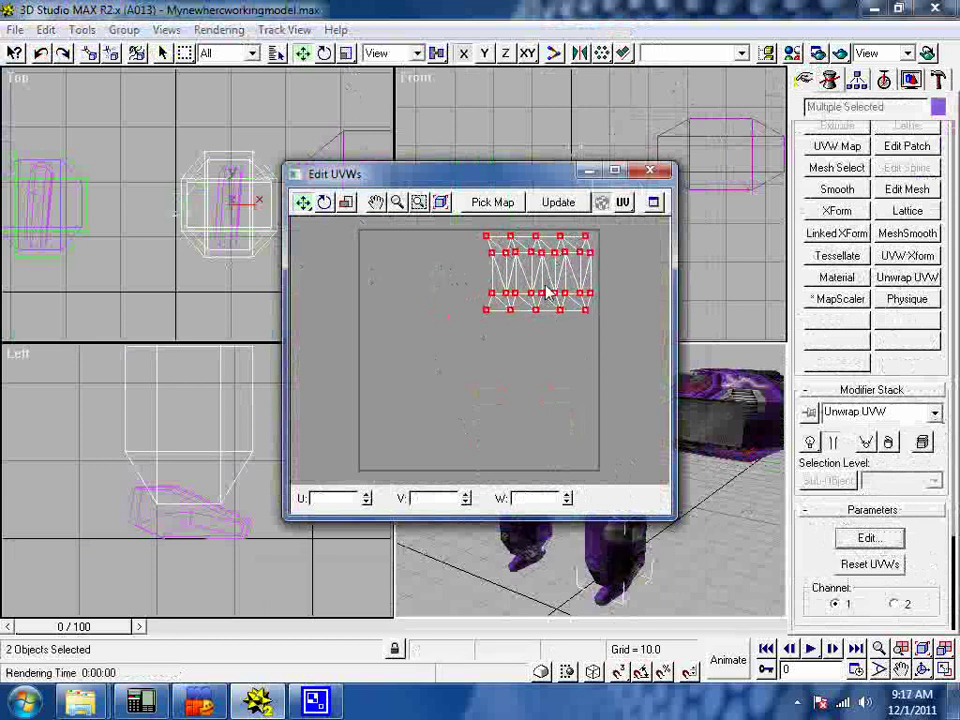
Pick the selected objects' second diffuse map, Apoc_team_Mike1.bmp, as the UV editor's background.
{"action": "left_click", "coordinate": [511, 203]}
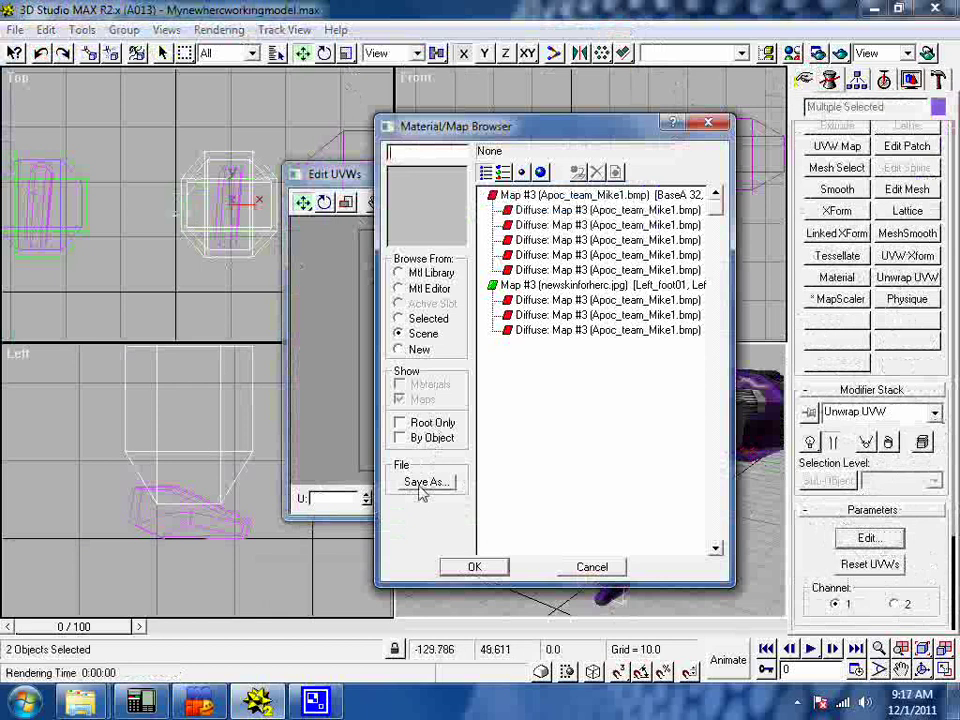
{"action": "left_click", "coordinate": [436, 274]}
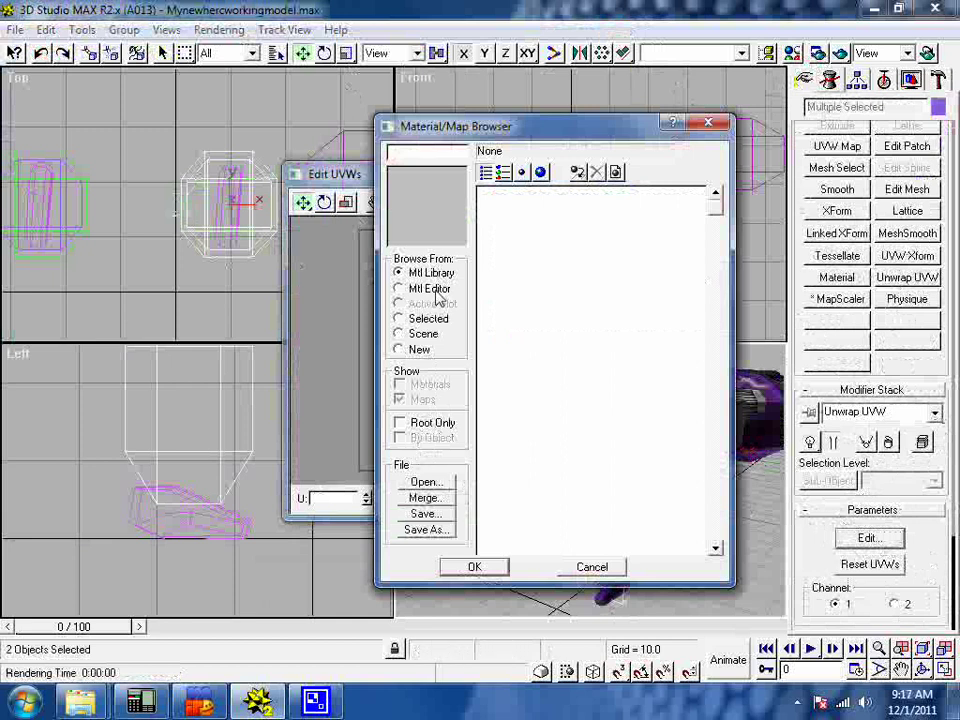
{"action": "left_click", "coordinate": [432, 290]}
{"action": "left_click", "coordinate": [429, 319]}
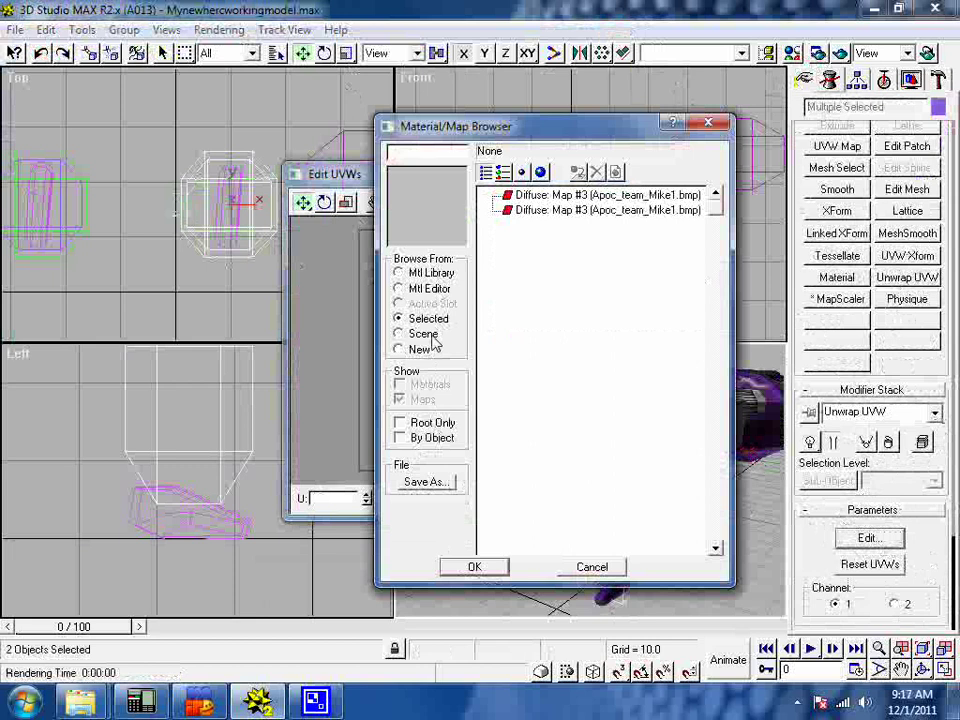
{"action": "double_click", "coordinate": [523, 212]}
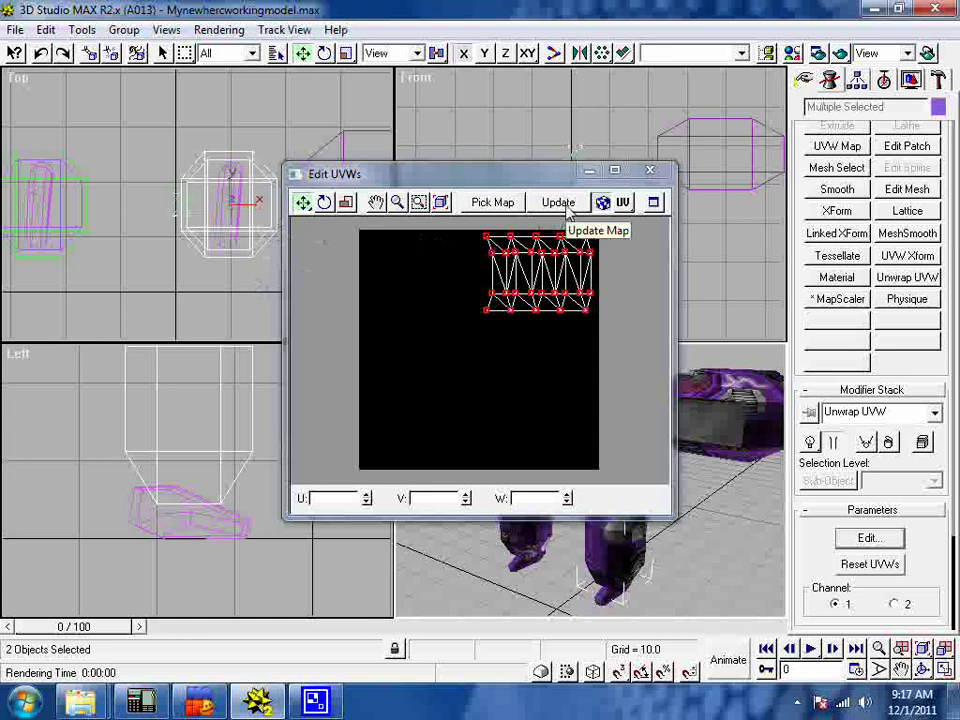
Inspect the unwrap options and the UV layout over the picked map, leaving both unchanged, and close the UV editor.
{"action": "left_click", "coordinate": [653, 203]}
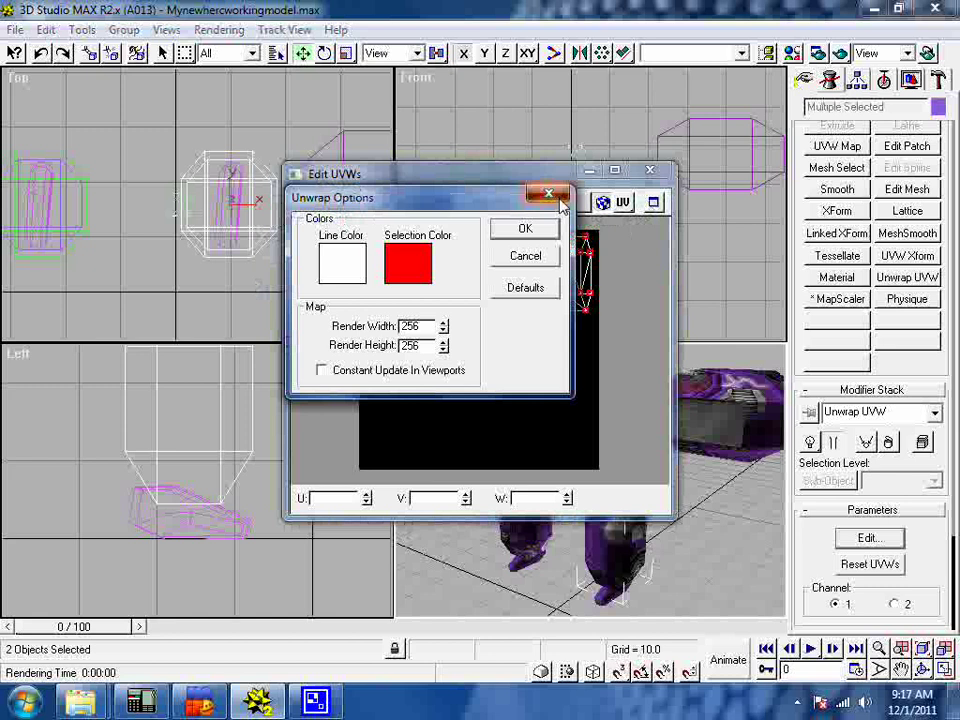
{"action": "left_click", "coordinate": [559, 197]}
{"action": "left_click", "coordinate": [295, 174]}
{"action": "left_click", "coordinate": [322, 386]}
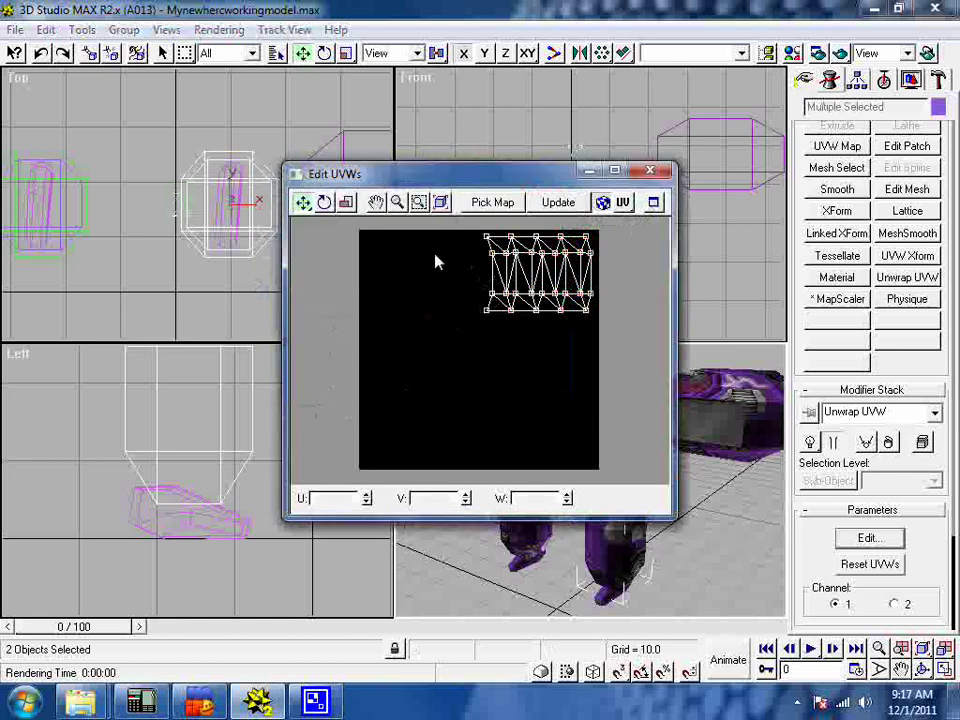
{"action": "left_click", "coordinate": [492, 241]}
{"action": "left_click_drag", "start_coordinate": [469, 240], "coordinate": [604, 354]}
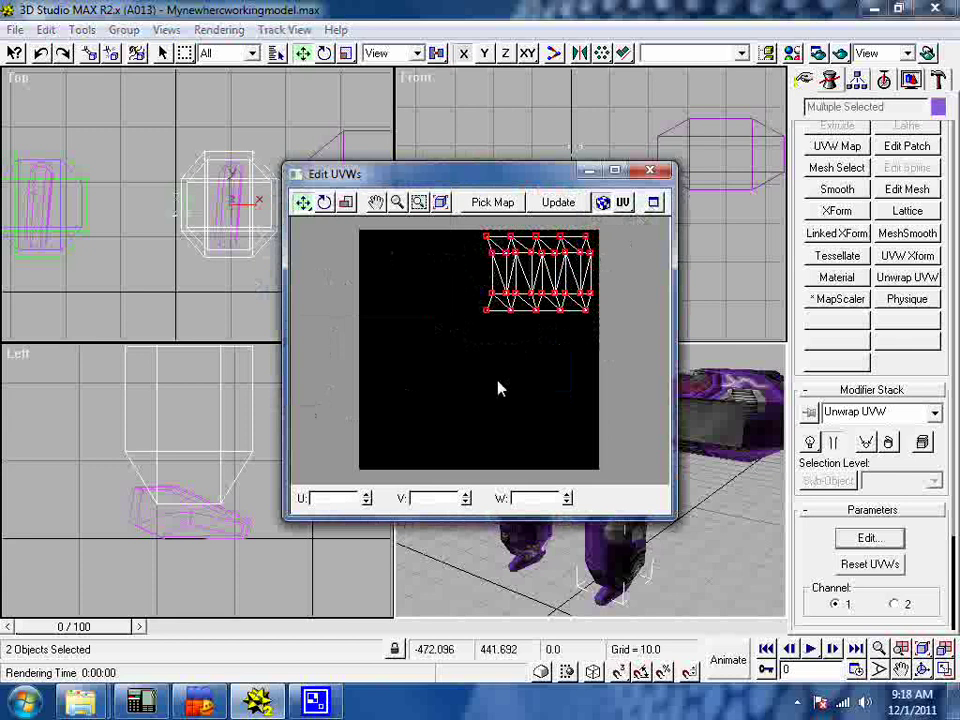
{"action": "left_click", "coordinate": [418, 364]}
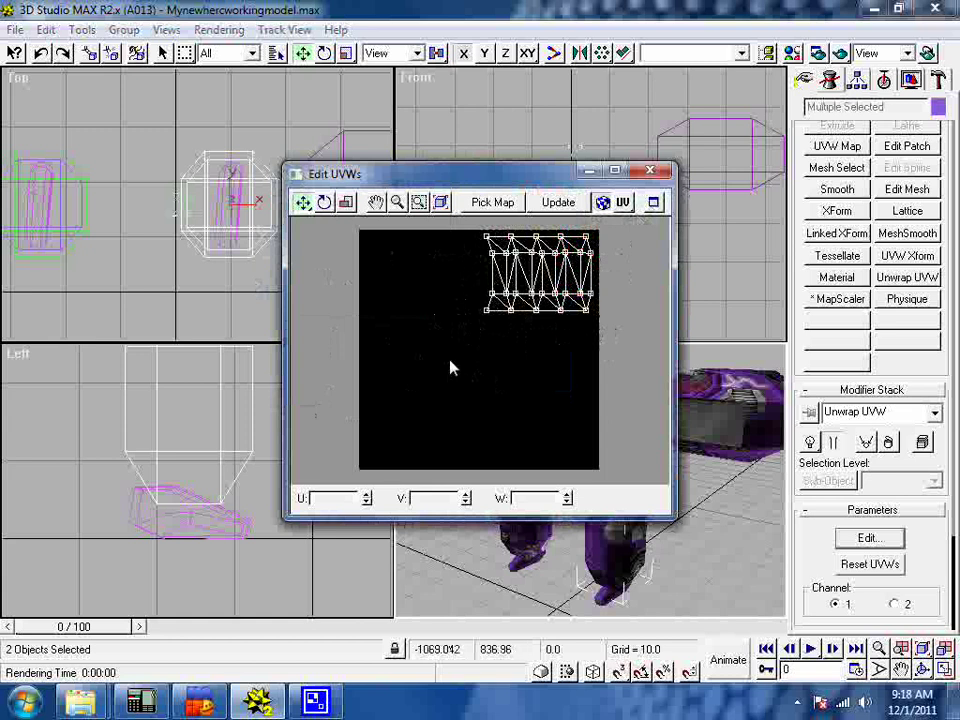
{"action": "left_click", "coordinate": [654, 172]}
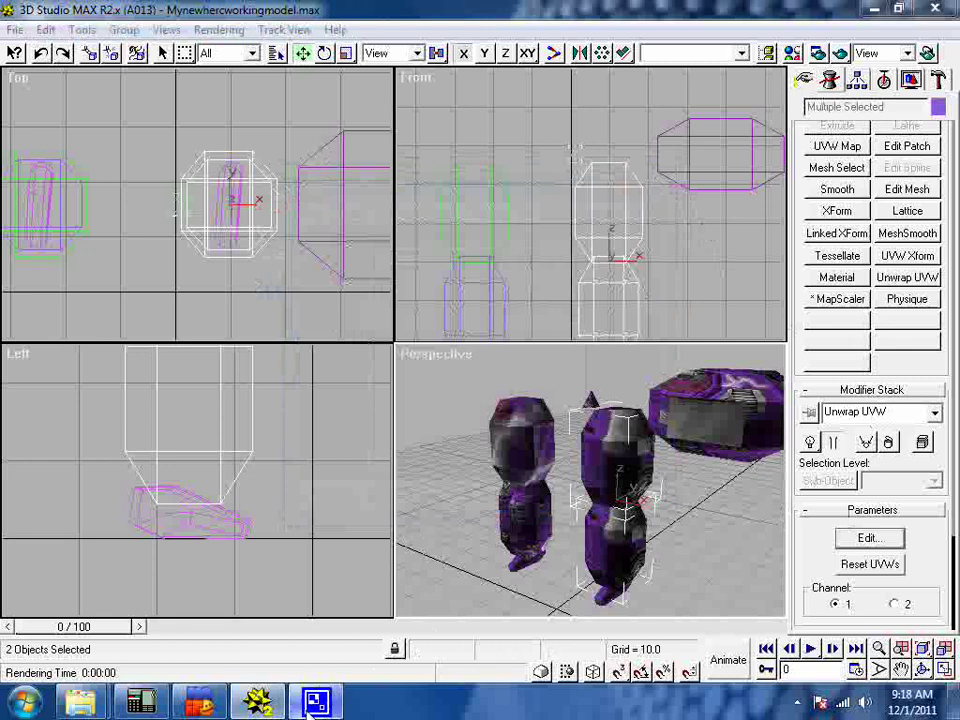
{"action": "right_click", "coordinate": [316, 703]}
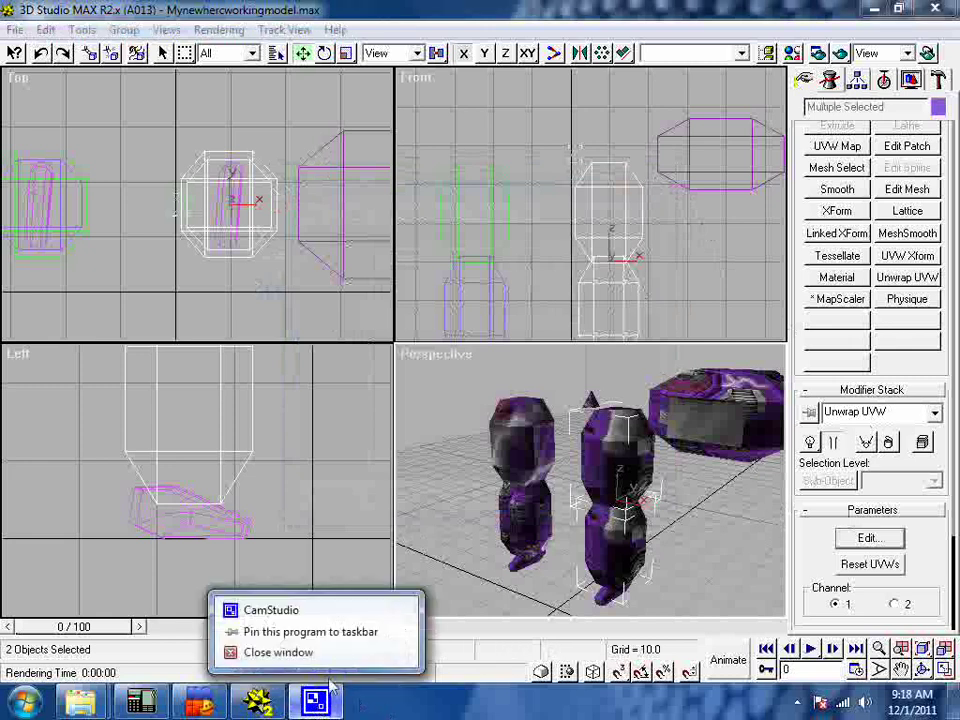
{"action": "left_click", "coordinate": [457, 703]}
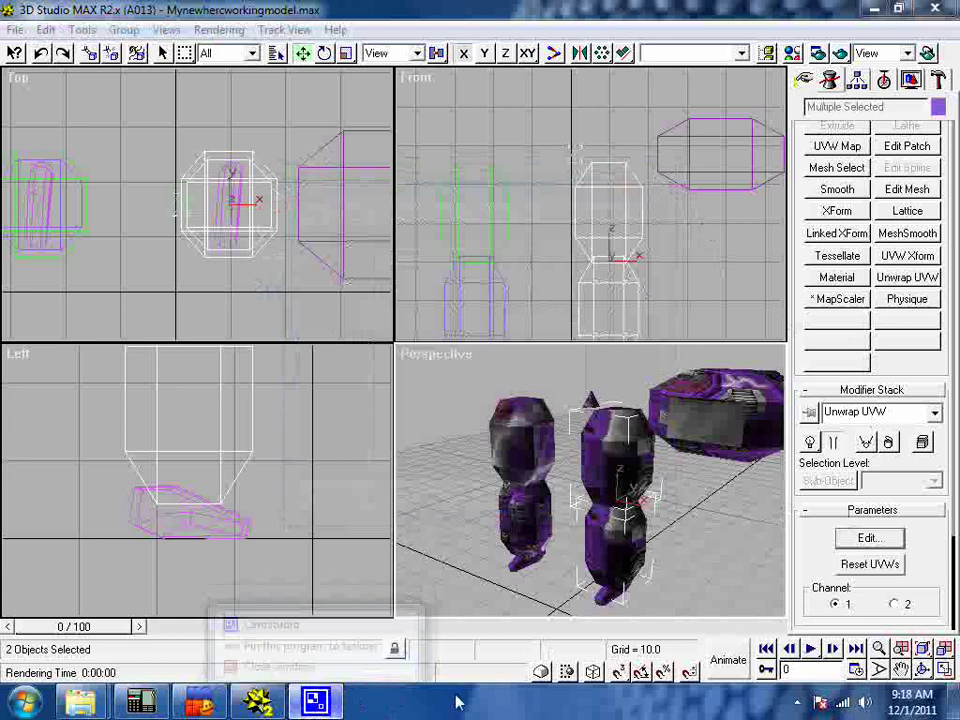
{"action": "left_click", "coordinate": [797, 702]}
{"action": "right_click", "coordinate": [779, 607]}
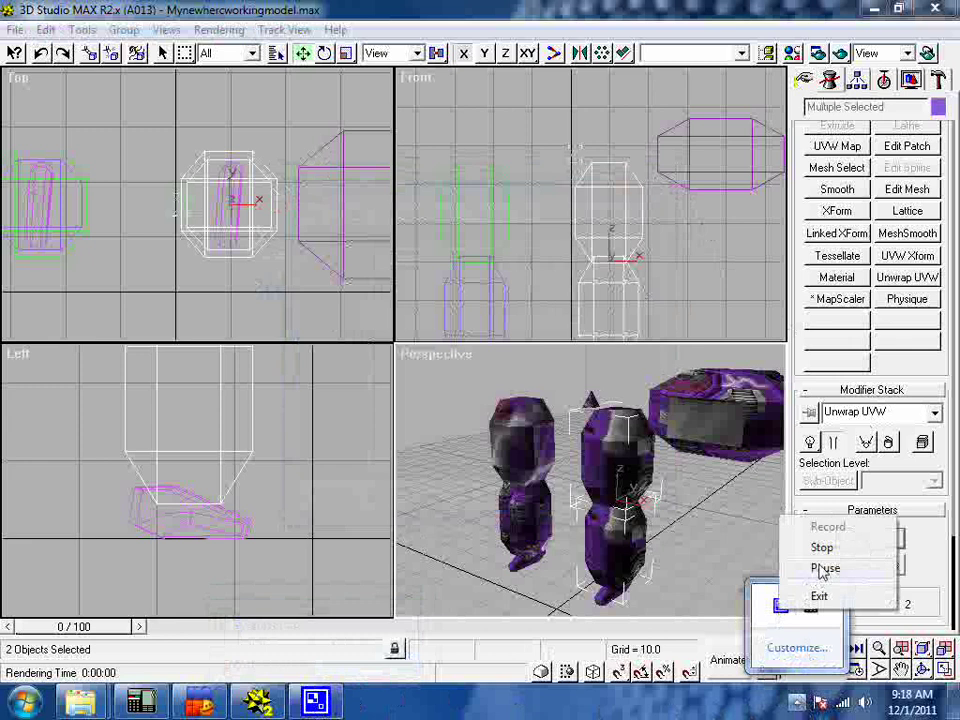